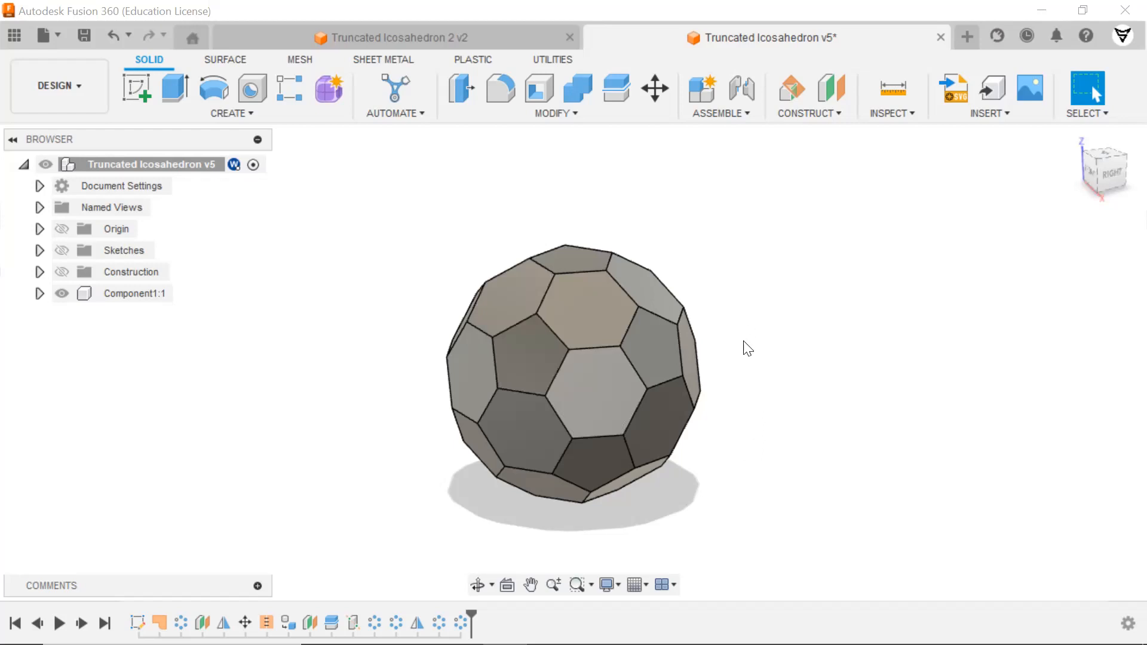
Step: Switch to the browser and read how the Wikipedia article on the truncated icosahedron describes its construction
{"action": "middle_click_drag", "start_coordinate": [731, 403], "coordinate": [792, 385], "text": "shift"}
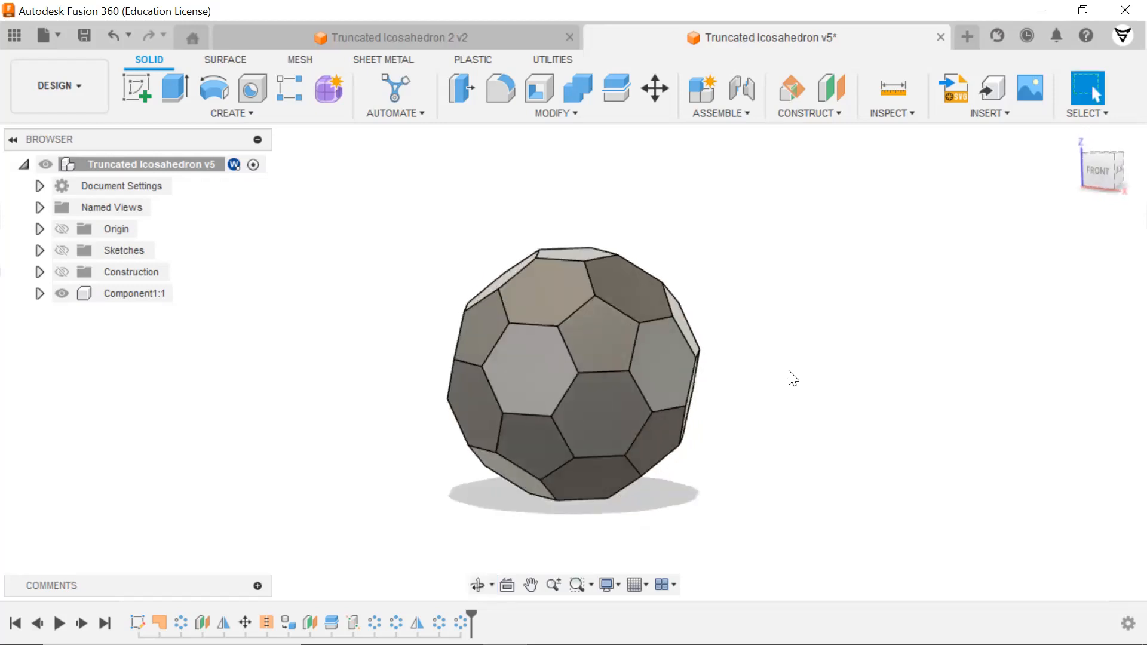
{"action": "key", "text": "alt+Tab"}
{"action": "key", "text": "alt+Tab"}
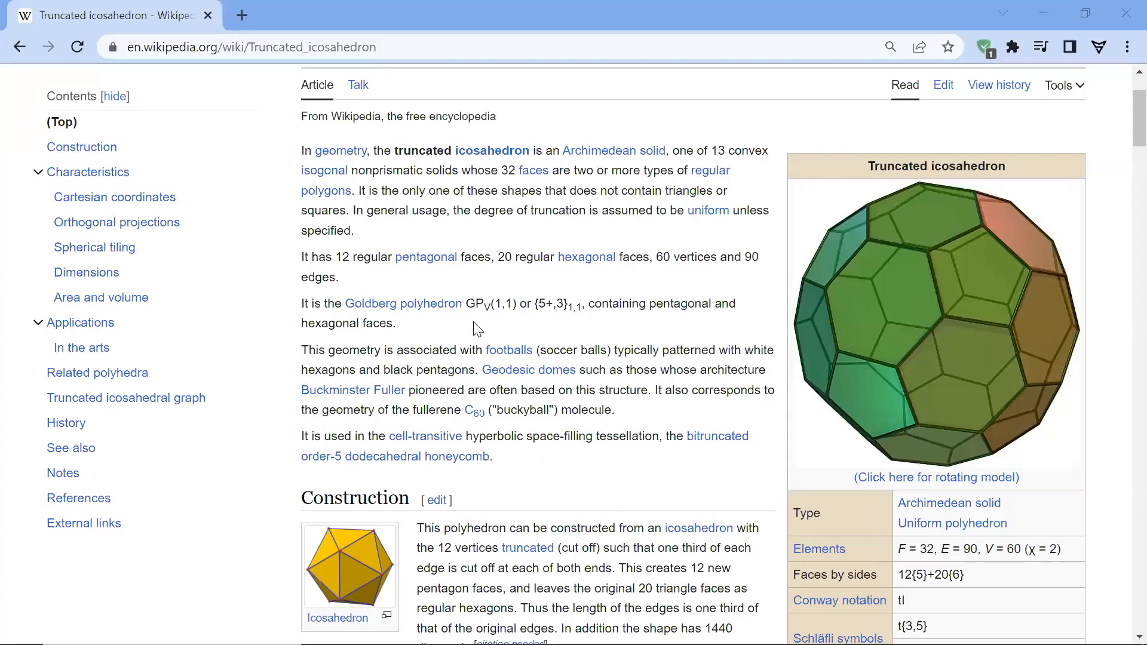
{"action": "scroll", "coordinate": [478, 328], "scroll_direction": "up", "scroll_amount": 2}
{"action": "scroll", "coordinate": [468, 288], "scroll_direction": "down", "scroll_amount": 4}
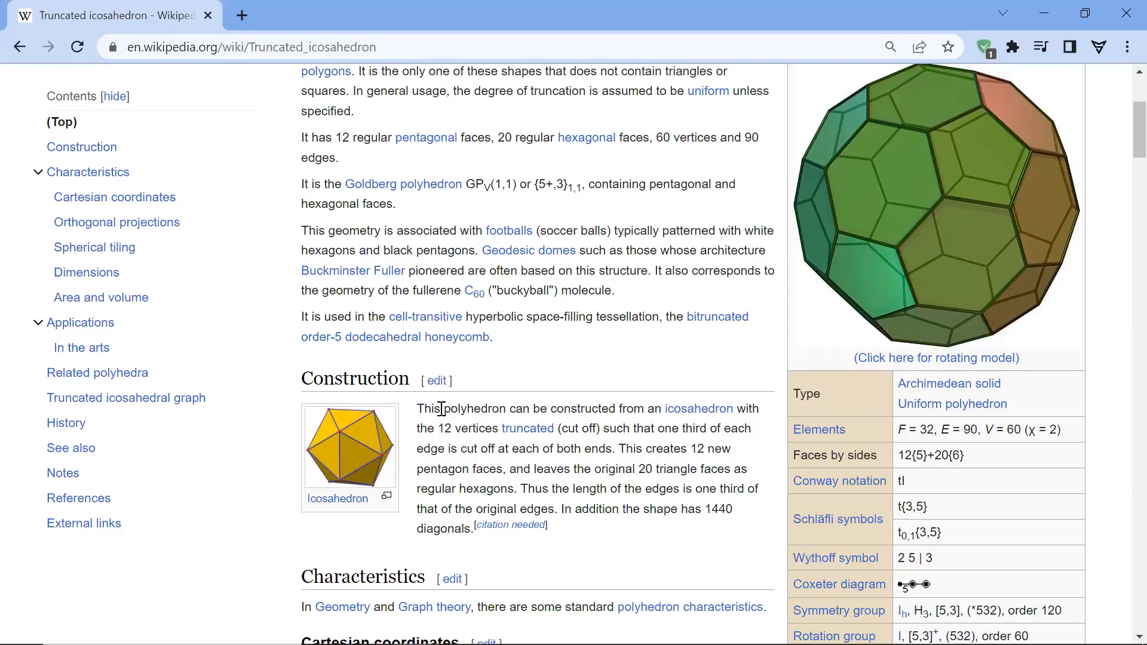
{"action": "left_click_drag", "start_coordinate": [444, 410], "coordinate": [506, 410]}
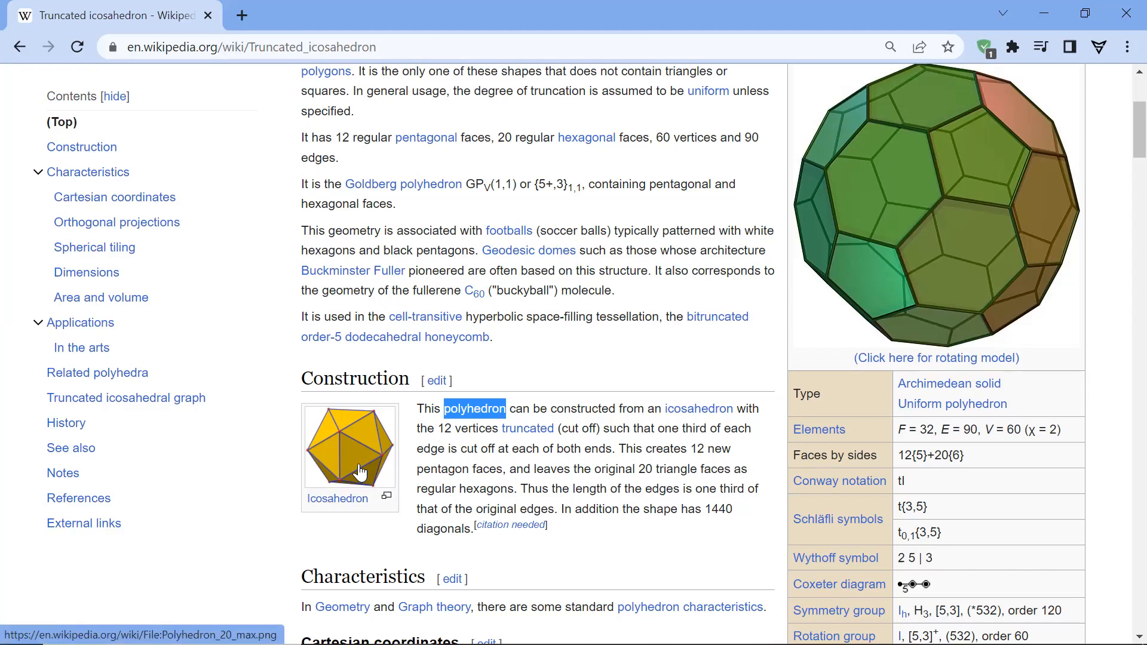
Step: Switch to Fusion 360, review the Truncated Icosahedron v5 history back to the plain icosahedron, and view the Truncated Icosahedron 2 design
{"action": "key", "text": "alt+Tab"}
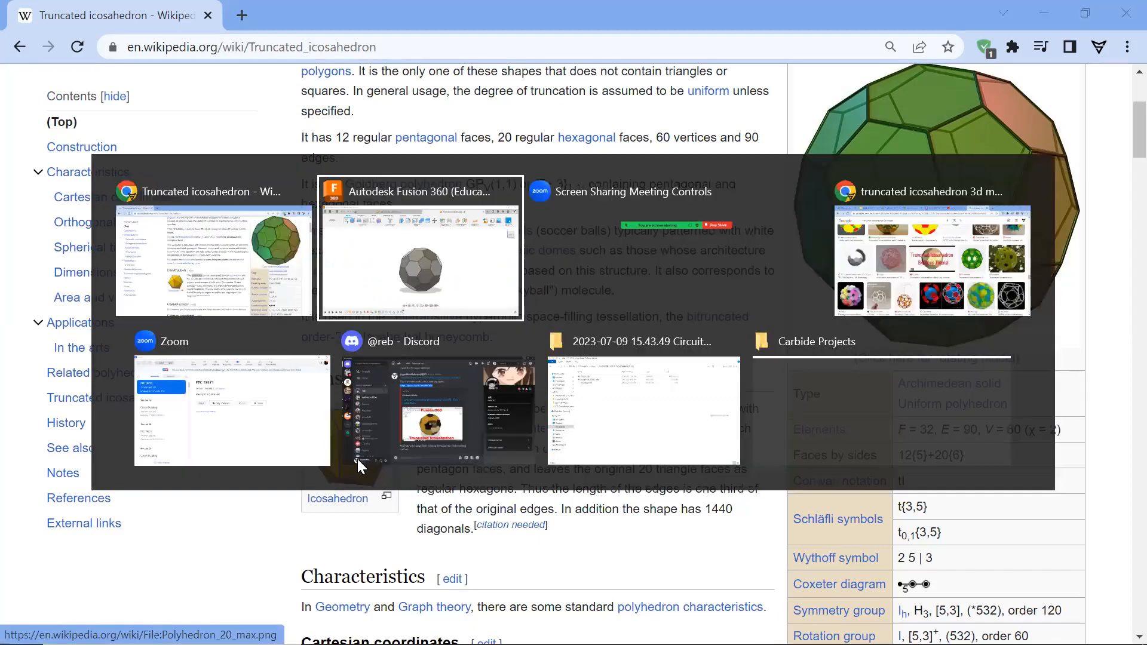
{"action": "left_click_drag", "start_coordinate": [472, 611], "coordinate": [297, 615]}
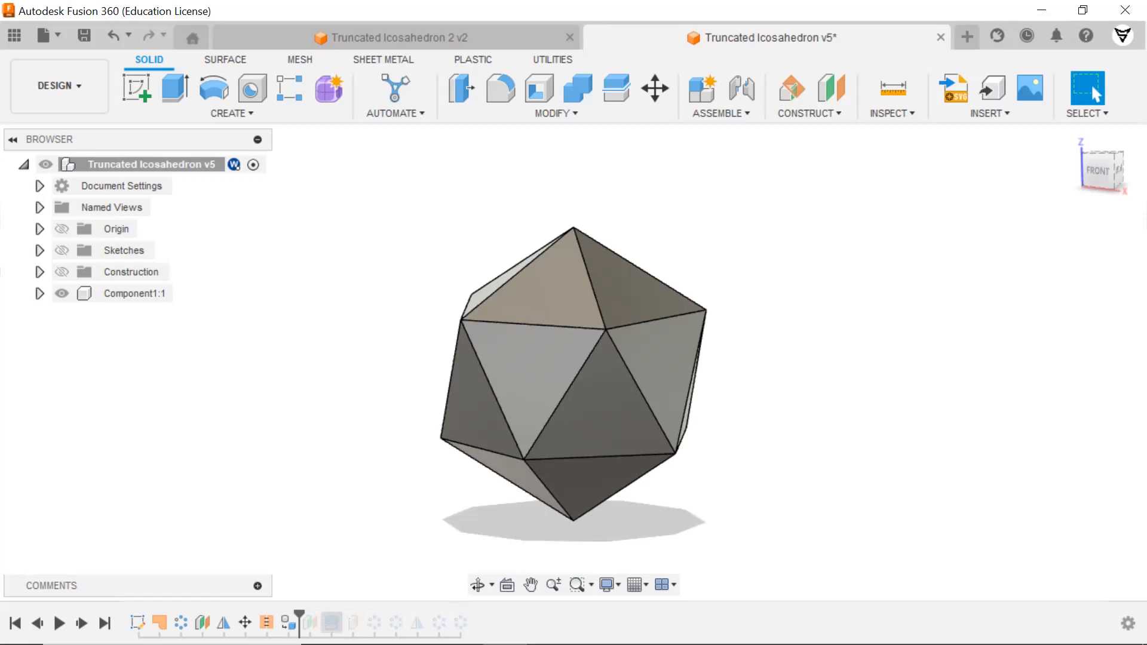
{"action": "left_click_drag", "start_coordinate": [303, 613], "coordinate": [472, 615]}
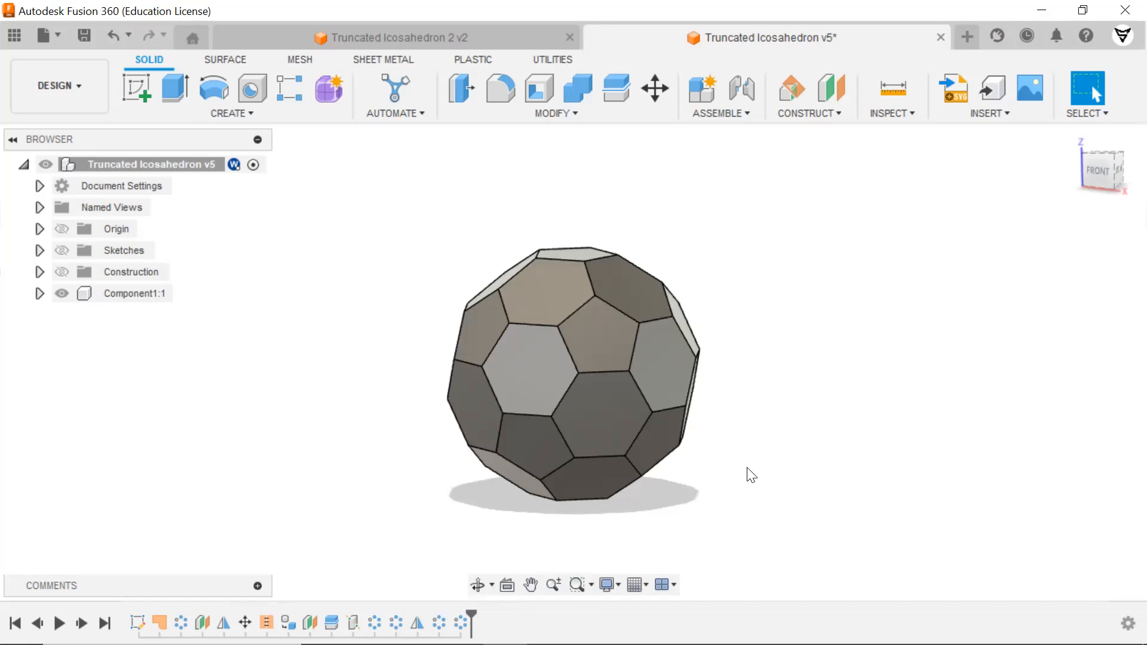
{"action": "mouse_move", "coordinate": [743, 461]}
{"action": "middle_mouse_down", "text": "shift"}
{"action": "mouse_move", "coordinate": [725, 440]}
{"action": "mouse_move", "coordinate": [753, 478]}
{"action": "middle_mouse_up", "text": "shift"}
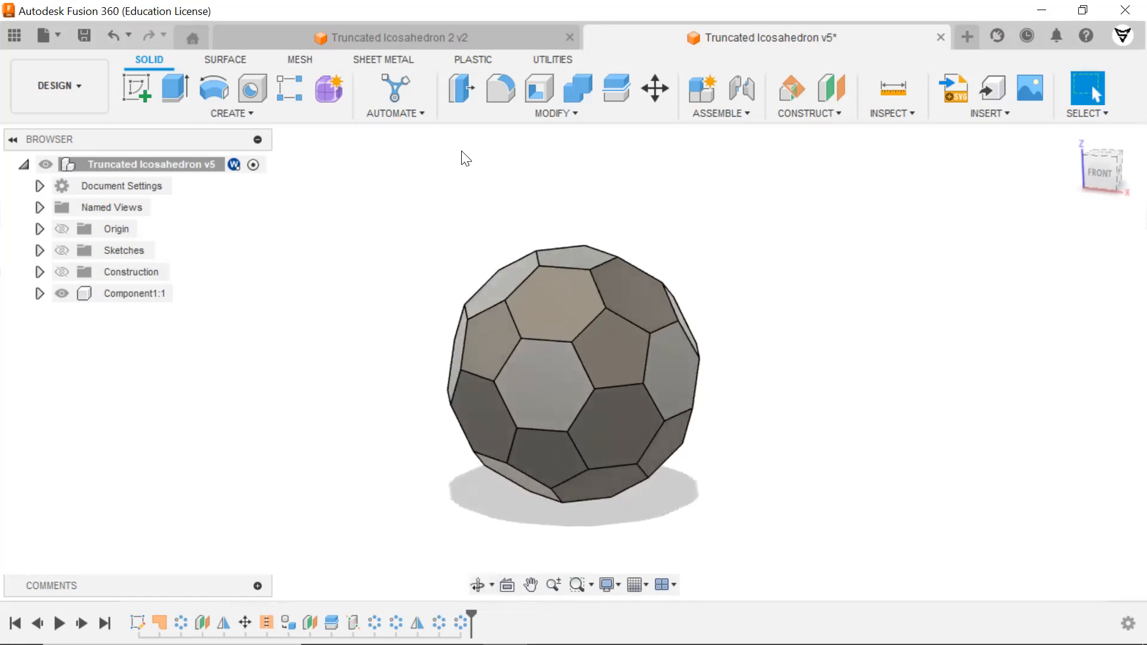
{"action": "left_click", "coordinate": [404, 38]}
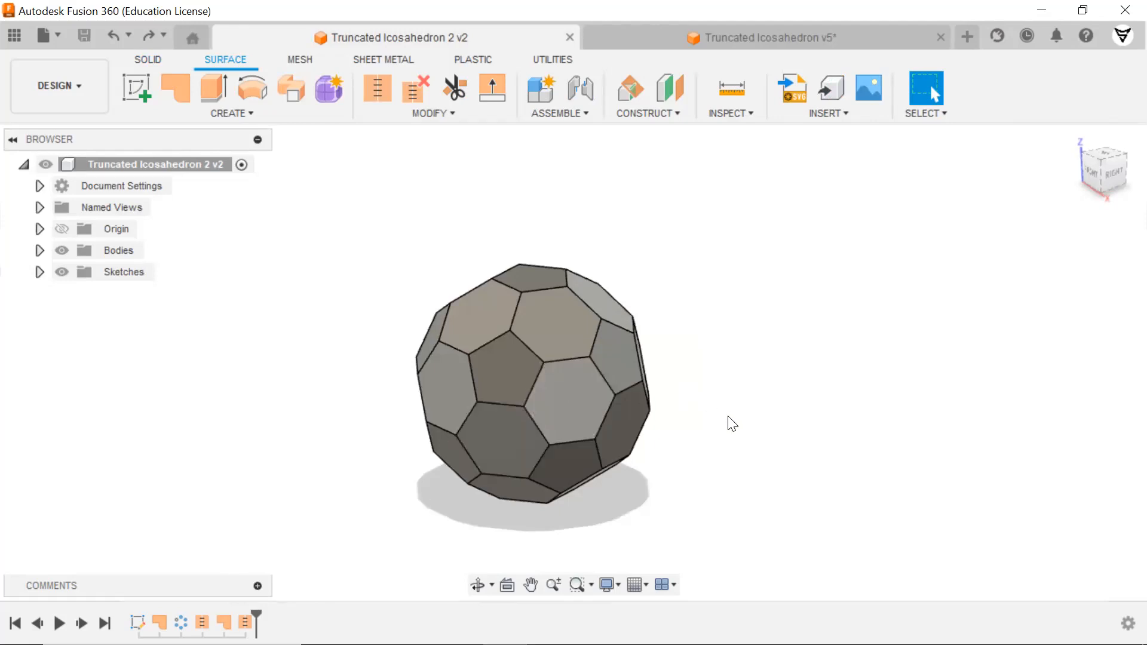
{"action": "left_click", "coordinate": [674, 37]}
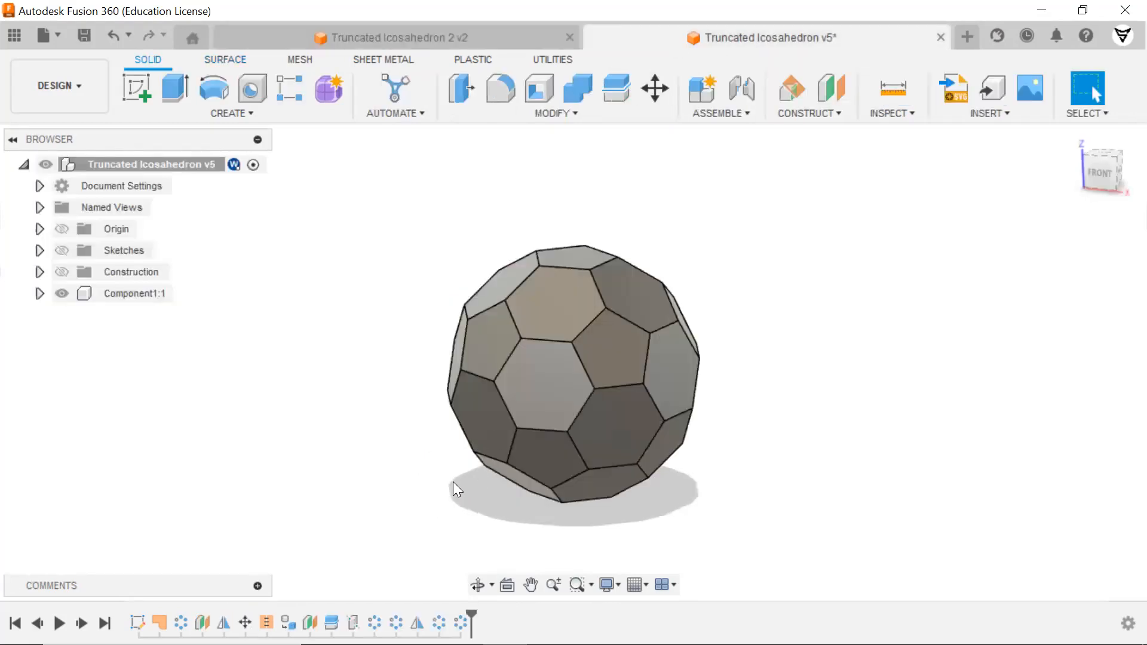
Step: Roll the Truncated Icosahedron v5 history back to just after Plane2 and examine the icosahedron from several sides
{"action": "left_click_drag", "start_coordinate": [470, 614], "coordinate": [311, 610]}
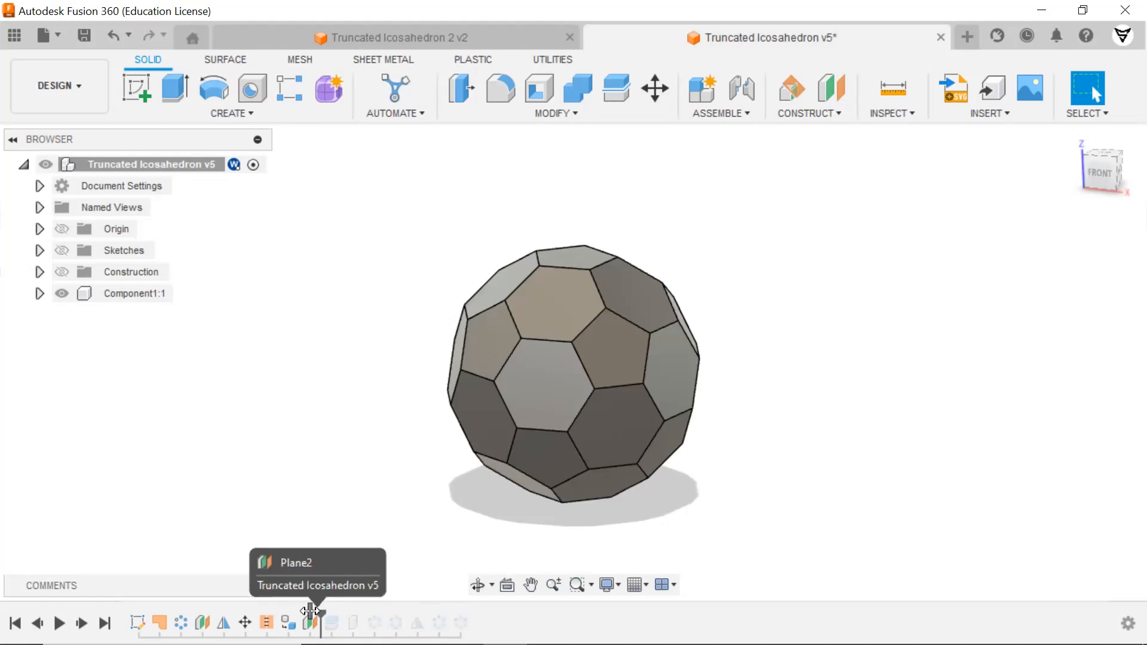
{"action": "mouse_move", "coordinate": [762, 411]}
{"action": "middle_mouse_down", "text": "shift"}
{"action": "mouse_move", "coordinate": [763, 385]}
{"action": "mouse_move", "coordinate": [840, 399]}
{"action": "mouse_move", "coordinate": [779, 403]}
{"action": "middle_mouse_up", "text": "shift"}
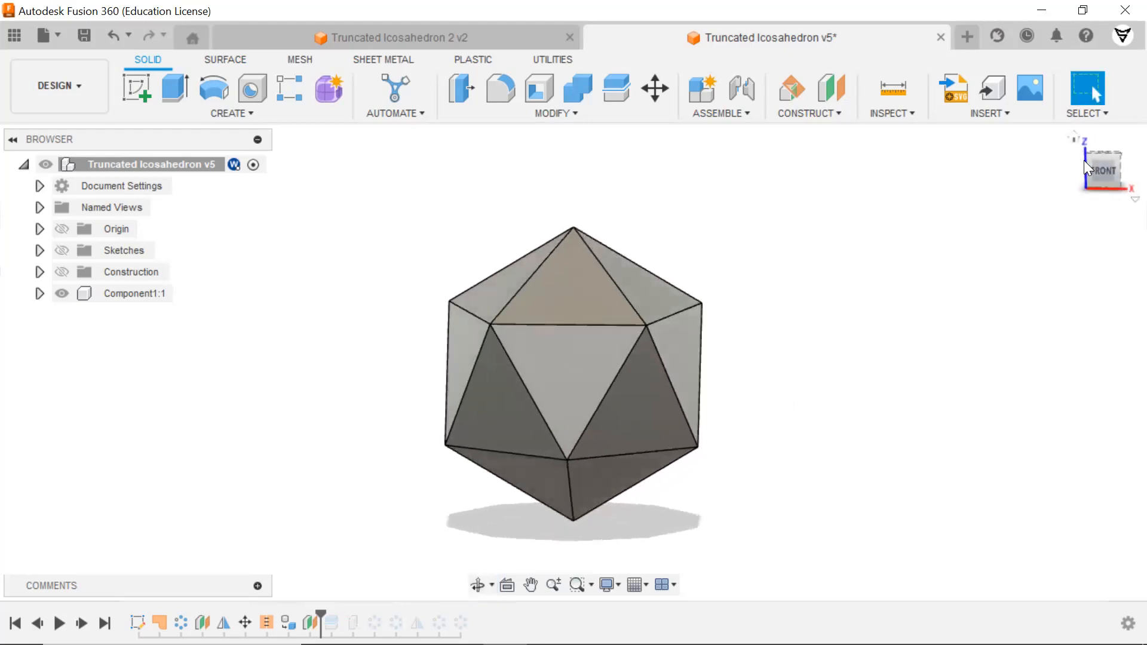
{"action": "middle_click_drag", "start_coordinate": [680, 358], "coordinate": [776, 297], "text": "shift"}
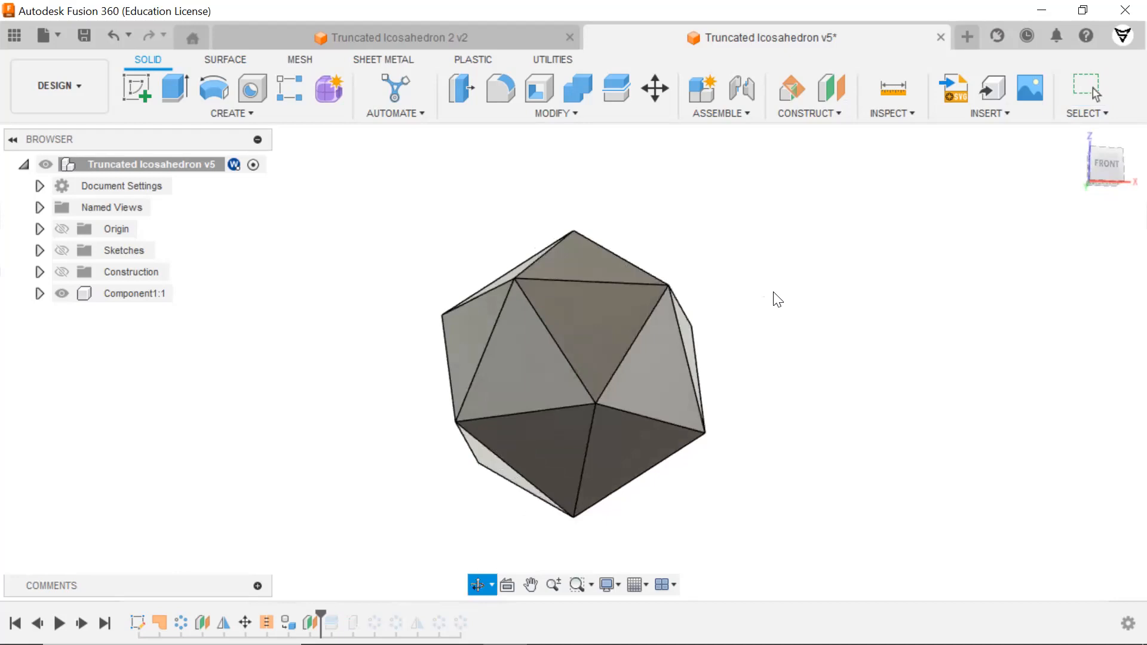
{"action": "middle_click_drag", "start_coordinate": [708, 506], "coordinate": [673, 540], "text": "shift"}
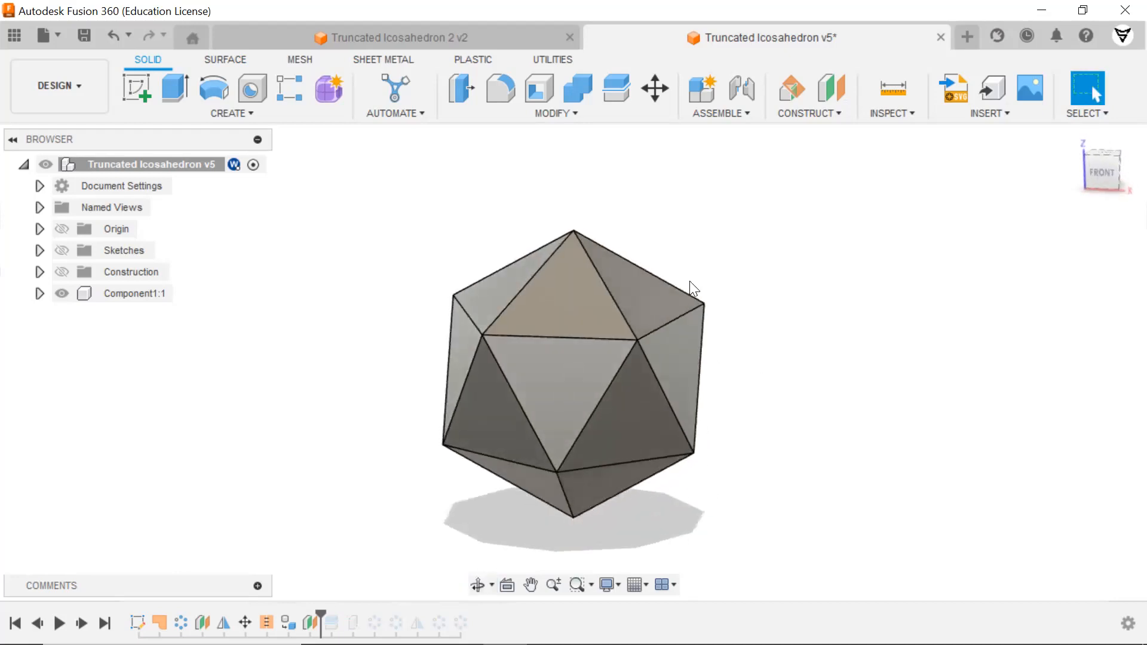
{"action": "middle_click_drag", "start_coordinate": [776, 379], "coordinate": [750, 397], "text": "shift"}
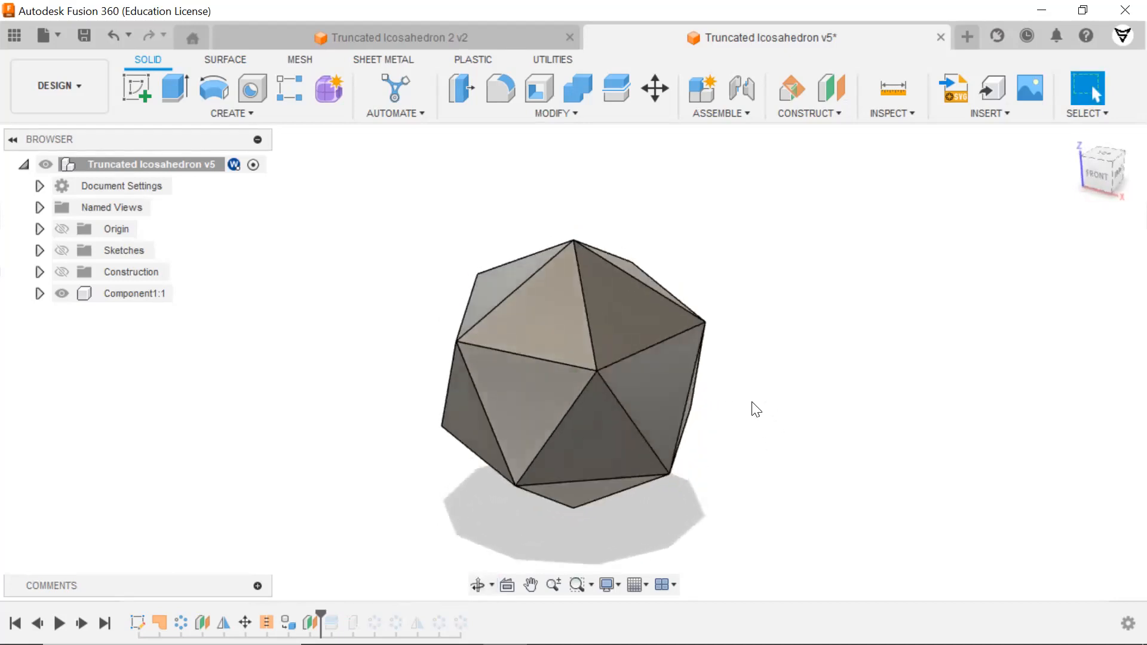
{"action": "mouse_move", "coordinate": [777, 419]}
{"action": "middle_mouse_down", "text": "shift"}
{"action": "mouse_move", "coordinate": [759, 389]}
{"action": "mouse_move", "coordinate": [785, 395]}
{"action": "mouse_move", "coordinate": [764, 401]}
{"action": "middle_mouse_up", "text": "shift"}
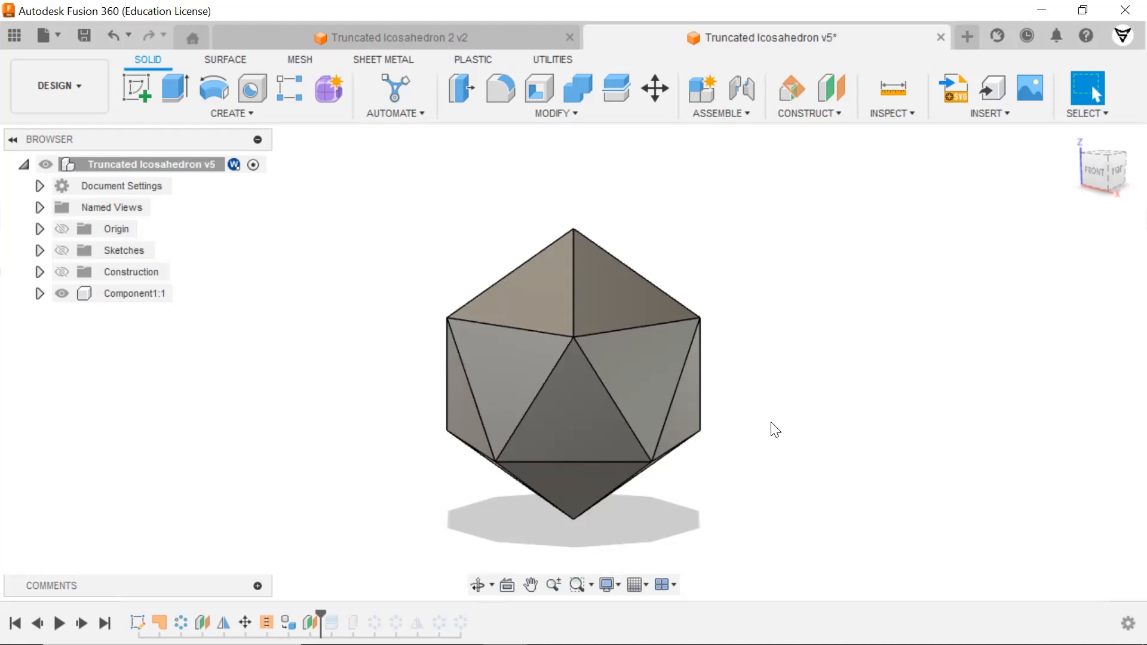
{"action": "middle_click_drag", "start_coordinate": [774, 426], "coordinate": [807, 425], "text": "shift"}
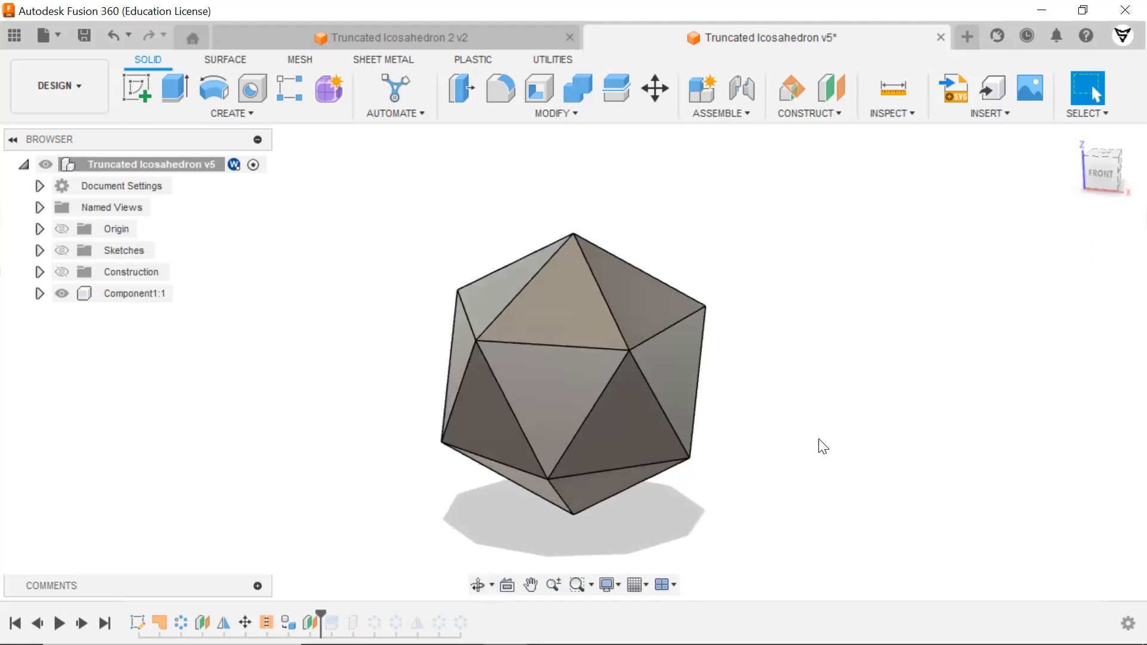
Step: Create a new design and save it as "Truncated Icosahedron Demo" in the Default Project
{"action": "left_click", "coordinate": [966, 37]}
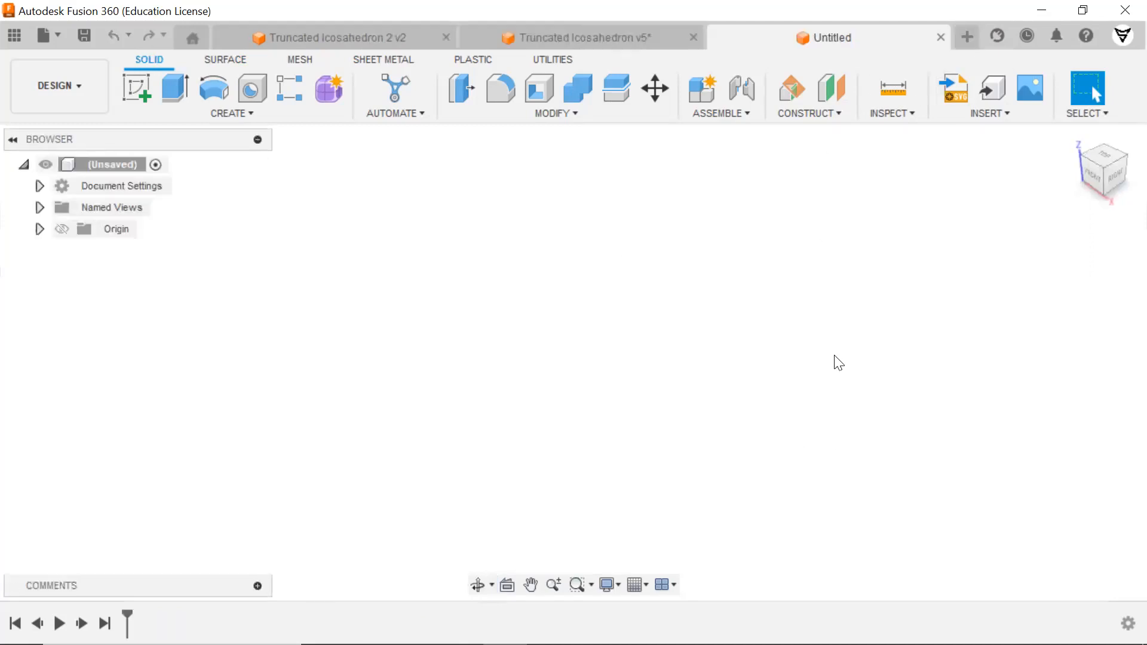
{"action": "left_click", "coordinate": [85, 36]}
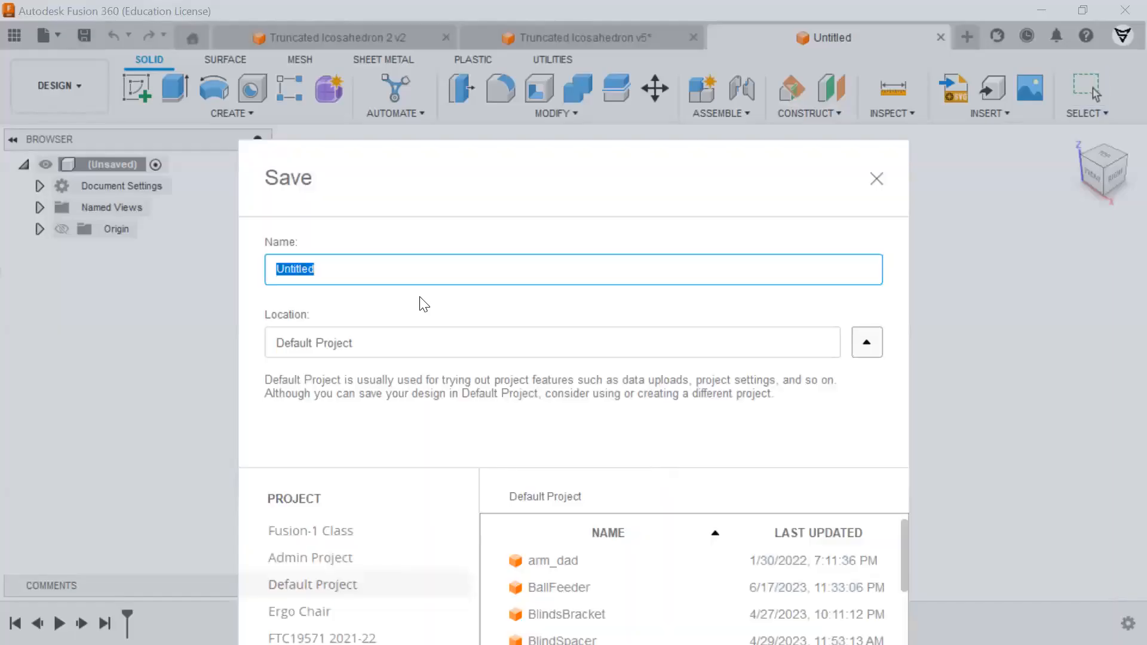
{"action": "type", "text": "Trunca"}
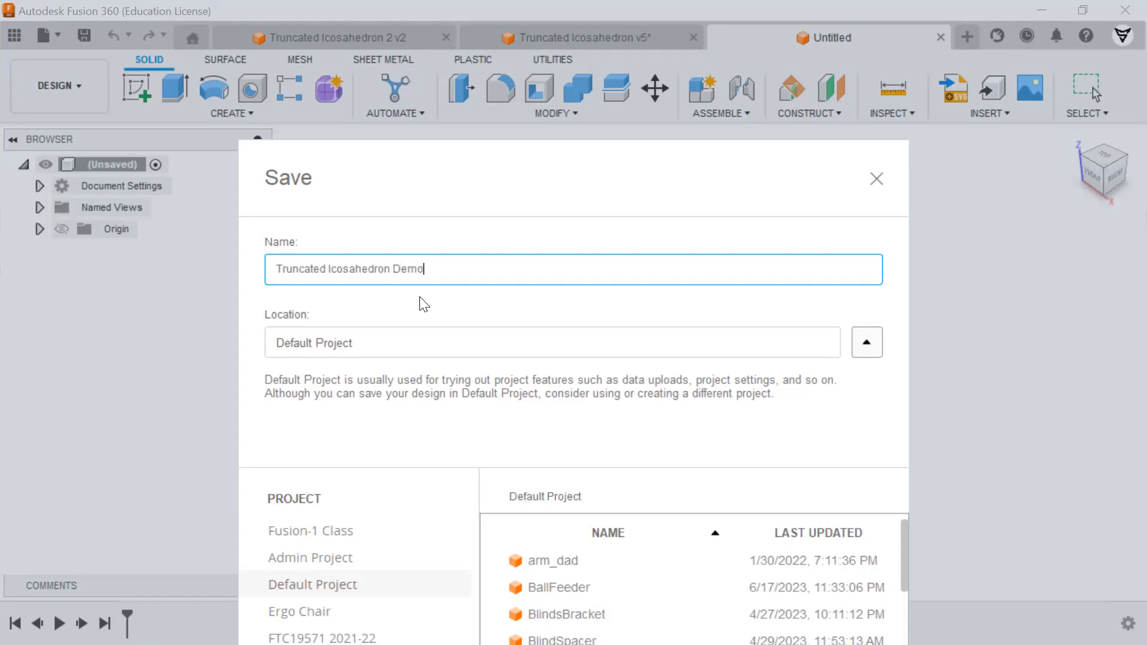
{"action": "key", "text": "Return"}
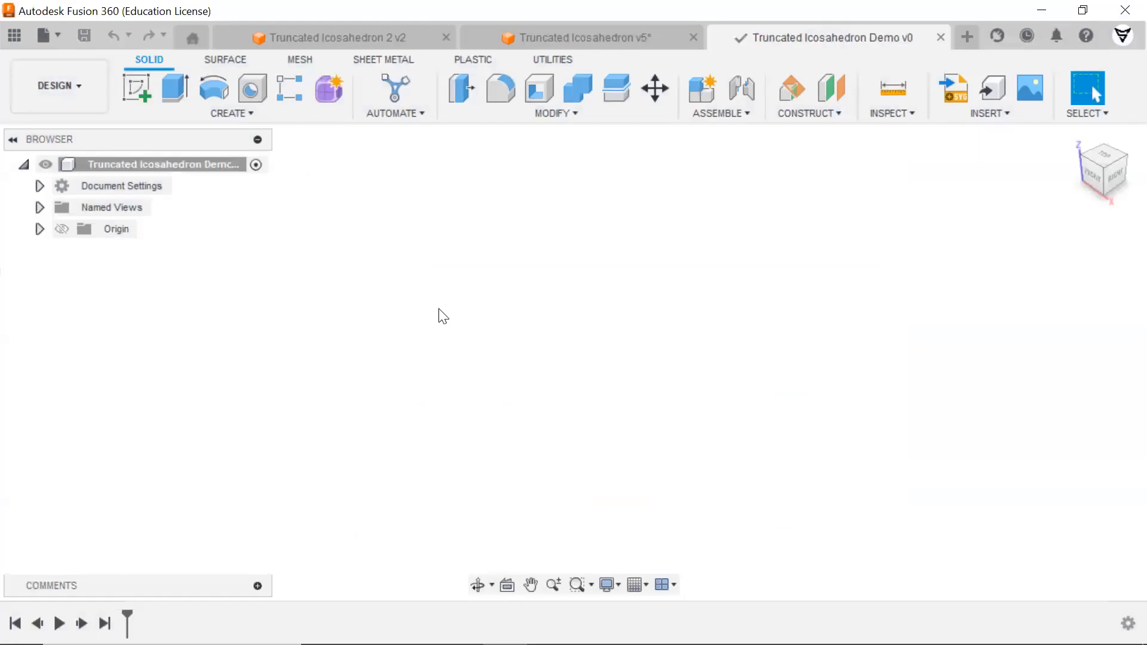
Step: Sketch a five-sided inscribed polygon with sides about 71 mm on the horizontal origin plane, centred on the origin with one vertex on the vertical axis
{"action": "left_click", "coordinate": [135, 91]}
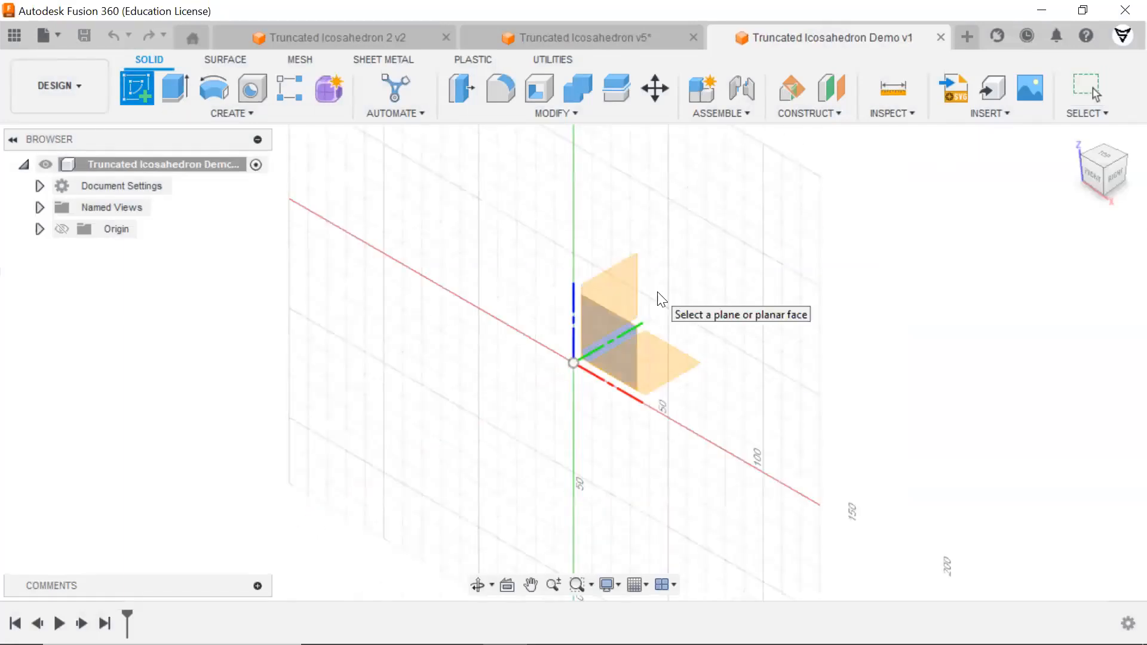
{"action": "left_click", "coordinate": [659, 361]}
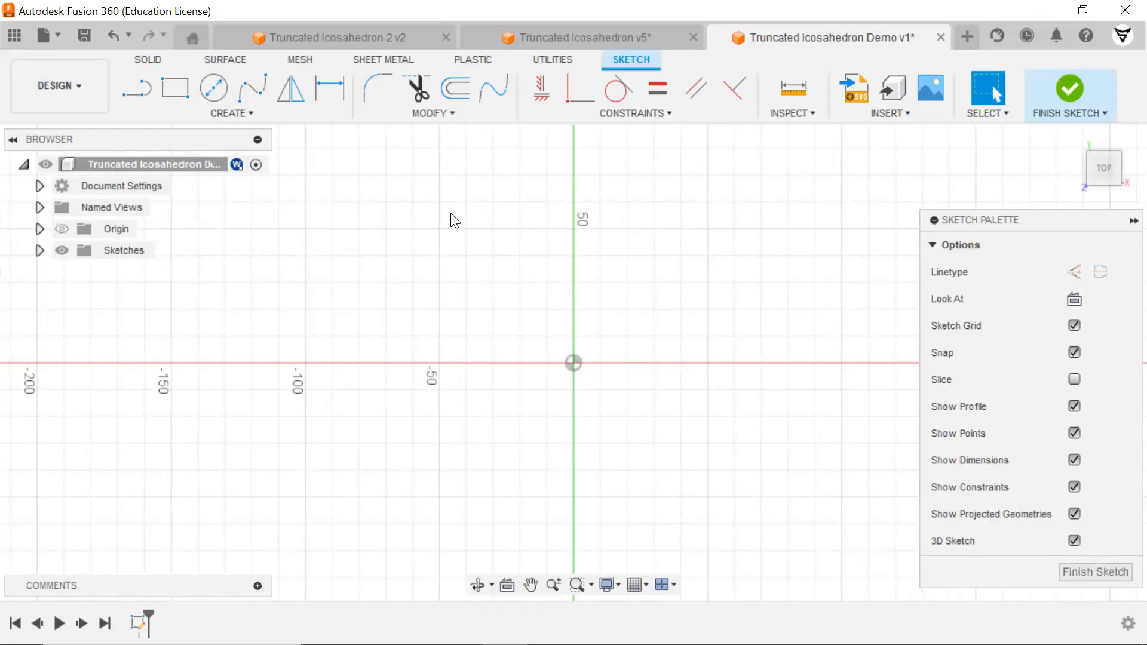
{"action": "left_click", "coordinate": [221, 109]}
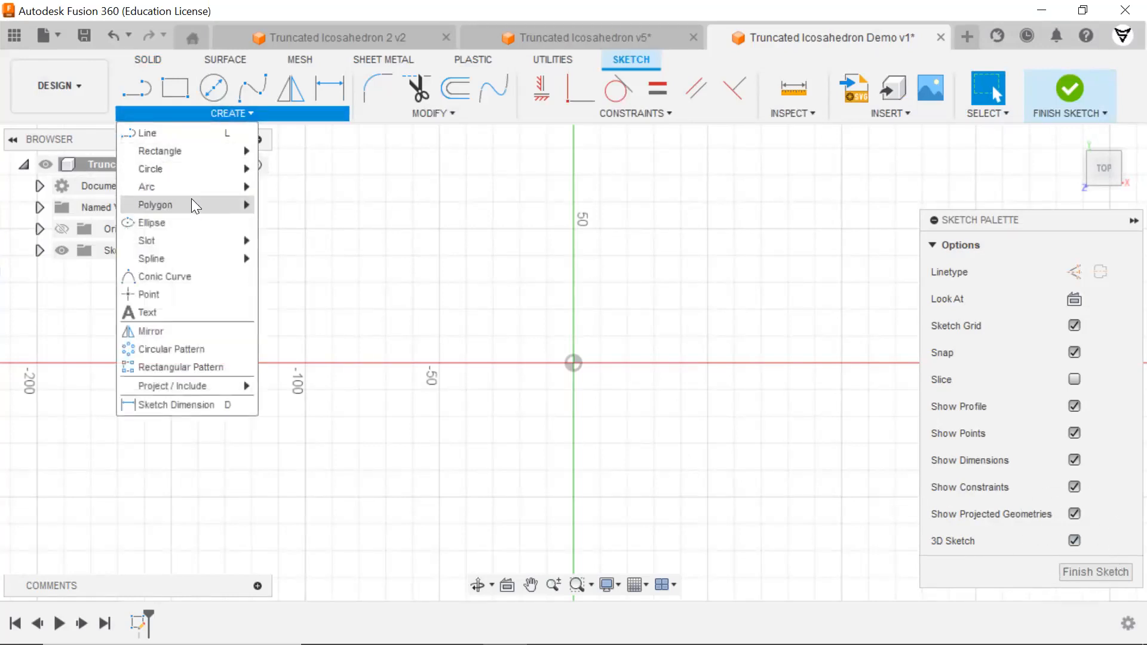
{"action": "mouse_move", "coordinate": [191, 202]}
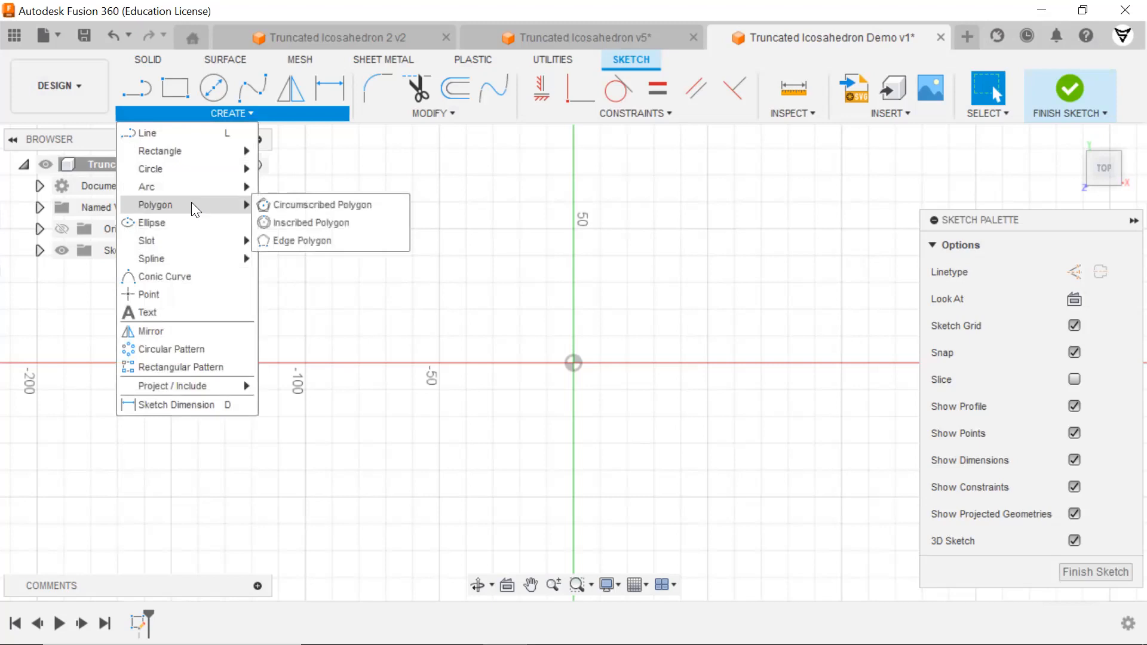
{"action": "left_click", "coordinate": [290, 224]}
{"action": "left_click", "coordinate": [572, 365]}
{"action": "left_click", "coordinate": [679, 388]}
{"action": "type", "text": "5"}
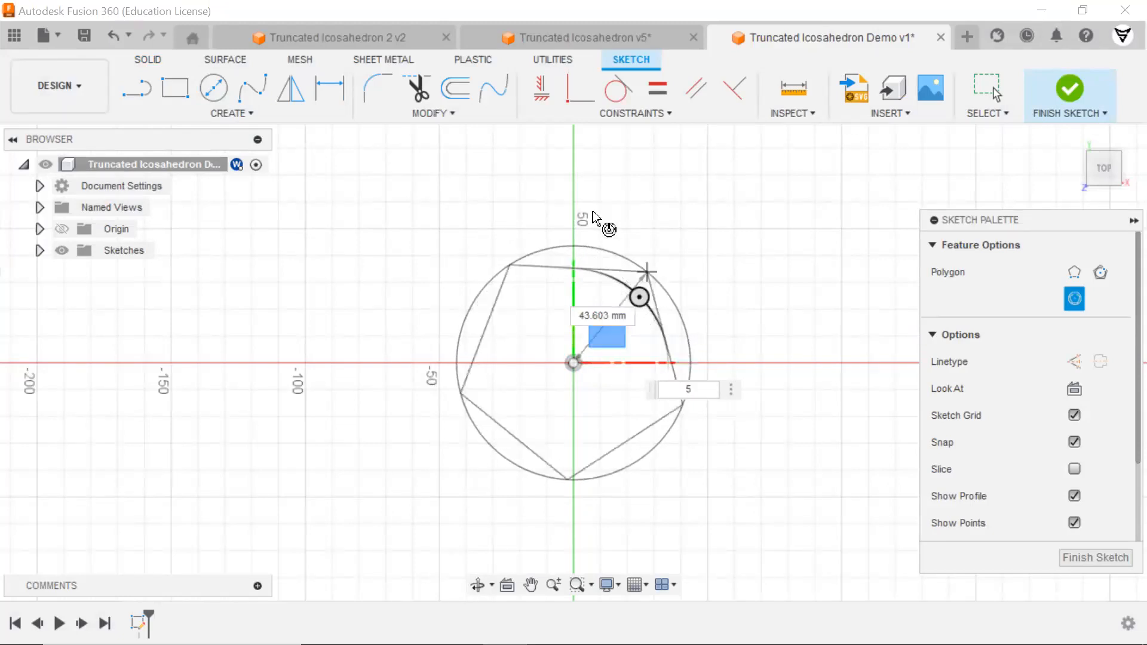
{"action": "left_click", "coordinate": [574, 203]}
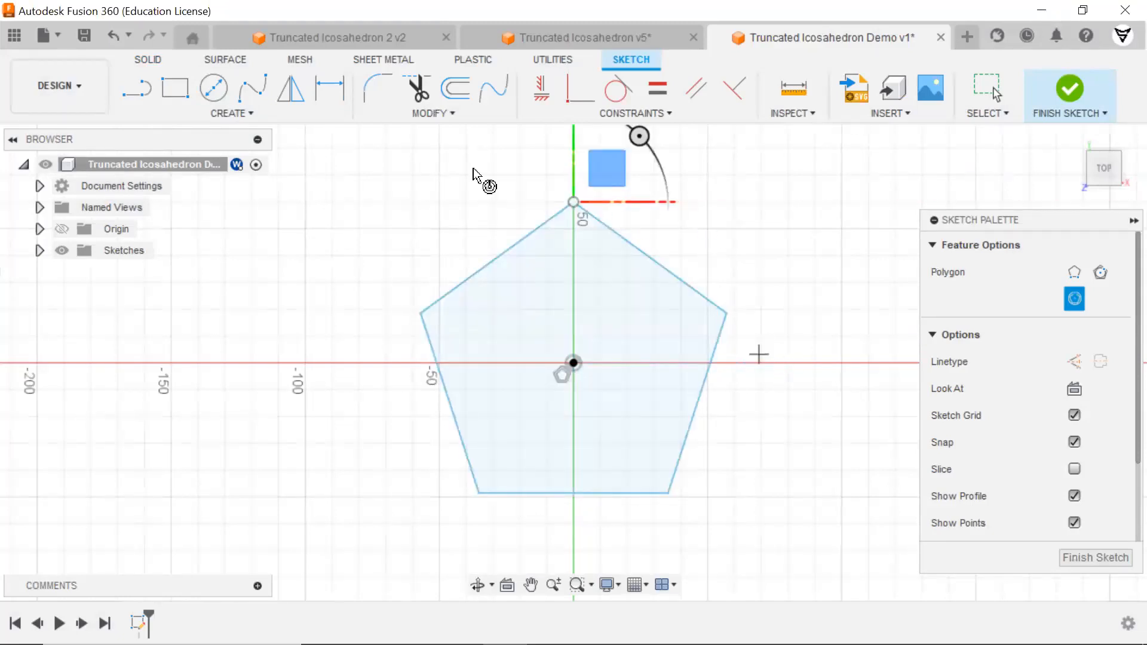
Step: Draw a construction circle centred on the origin and passing through the pentagon's upper vertex
{"action": "left_click", "coordinate": [218, 94]}
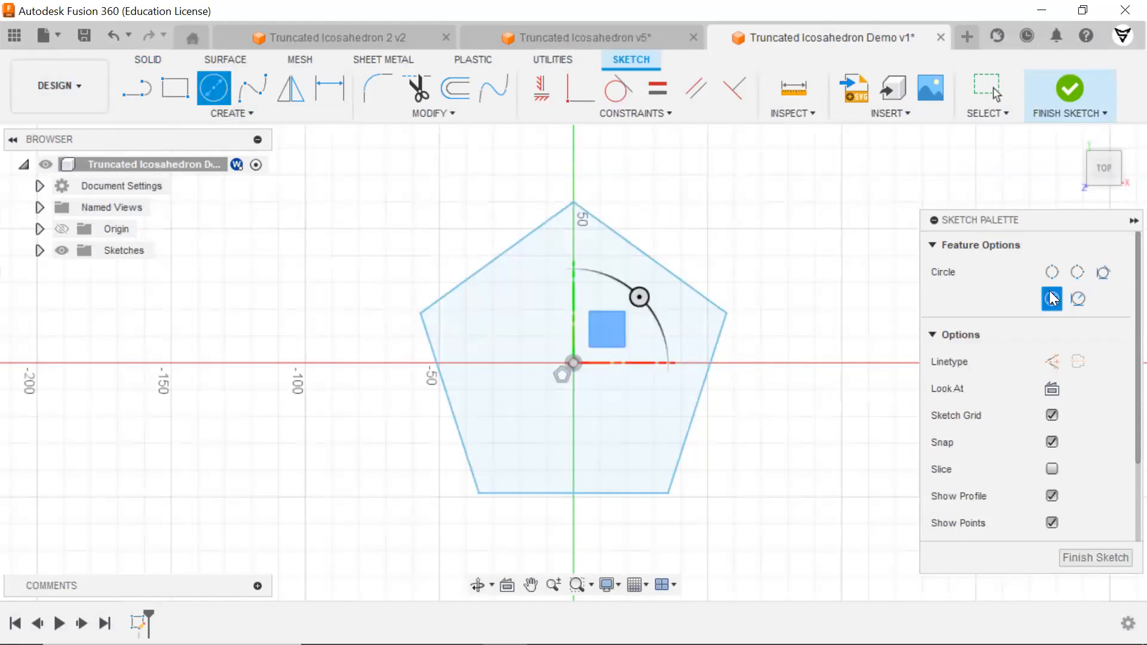
{"action": "left_click", "coordinate": [1052, 362]}
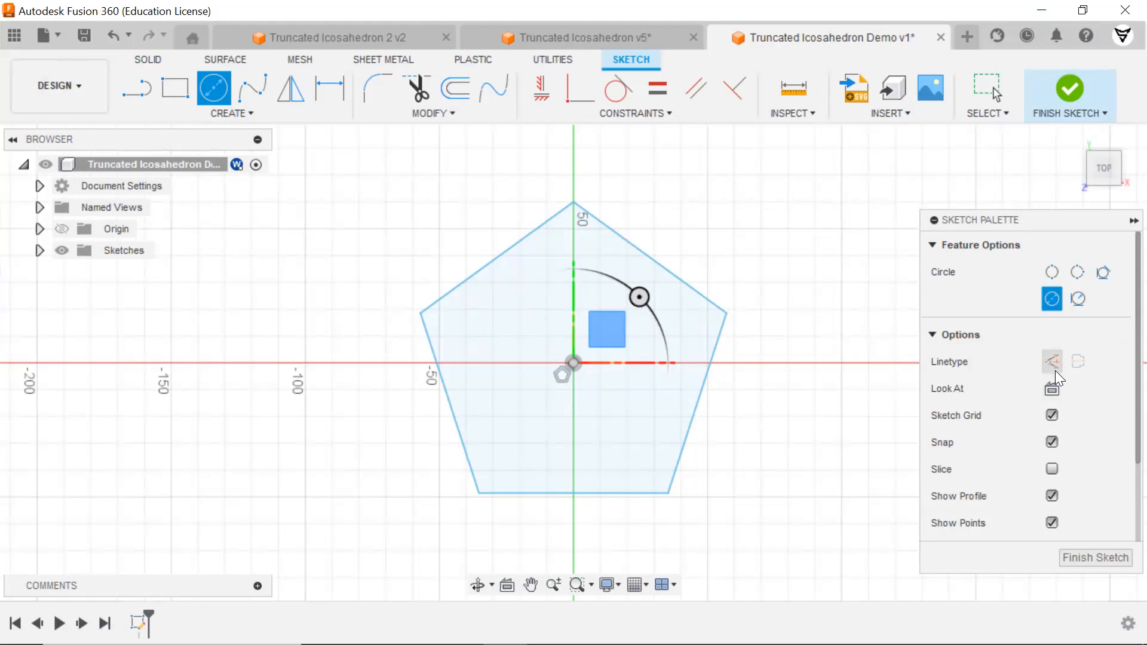
{"action": "left_click", "coordinate": [574, 363]}
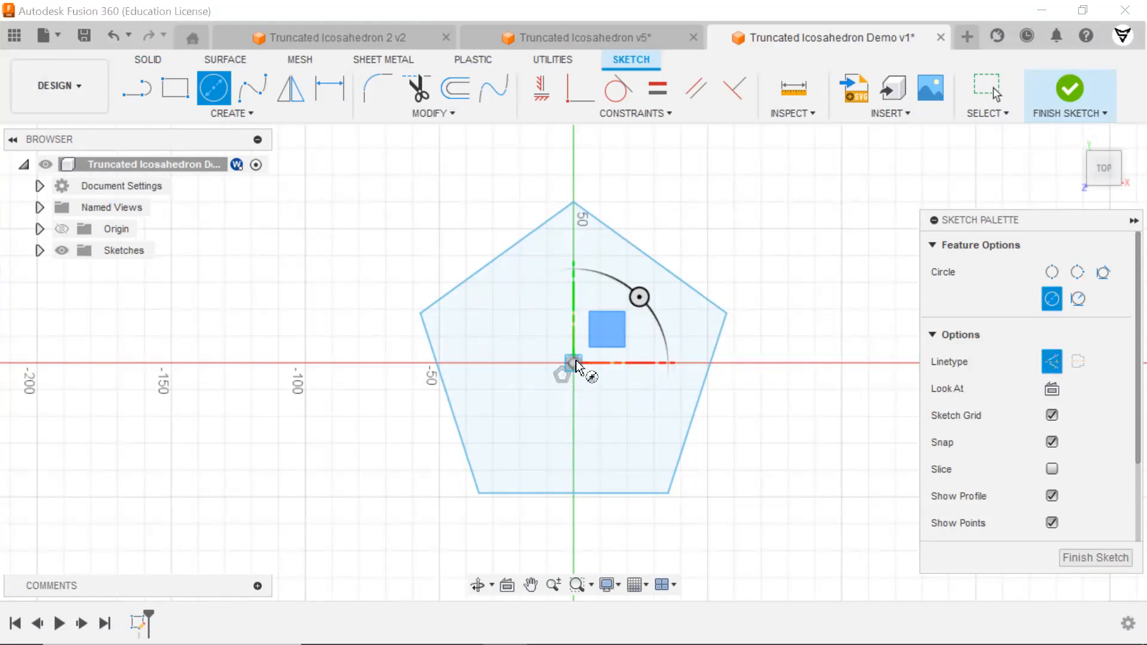
{"action": "left_click", "coordinate": [575, 204]}
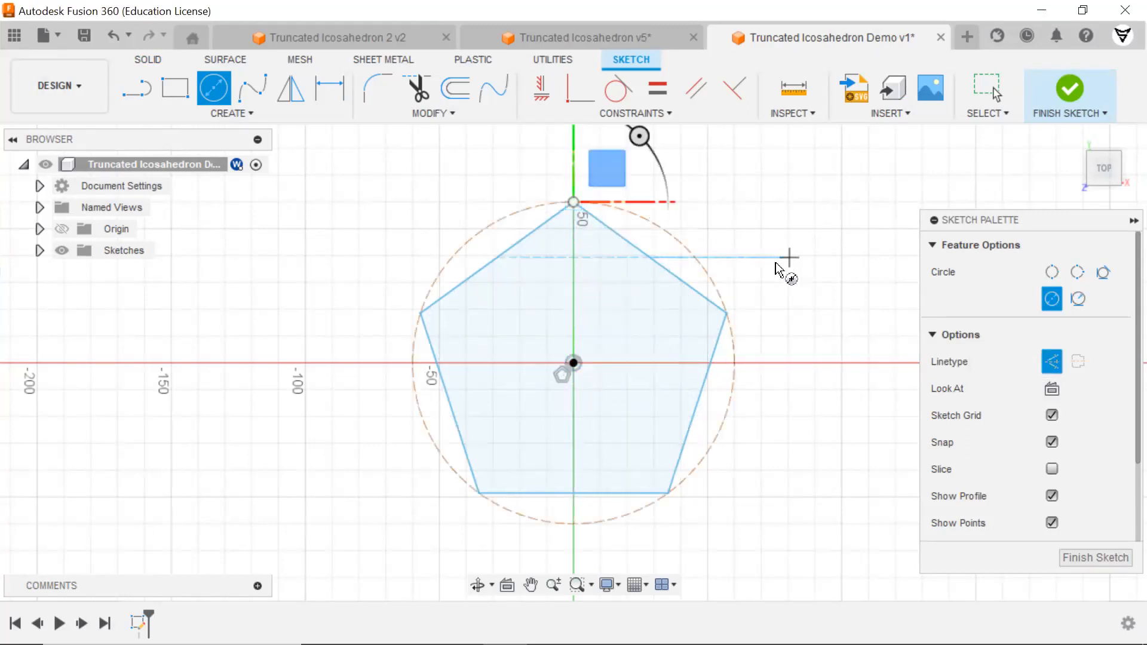
Step: Dimension the pentagon's lower horizontal side to 60 mm
{"action": "key", "text": "d"}
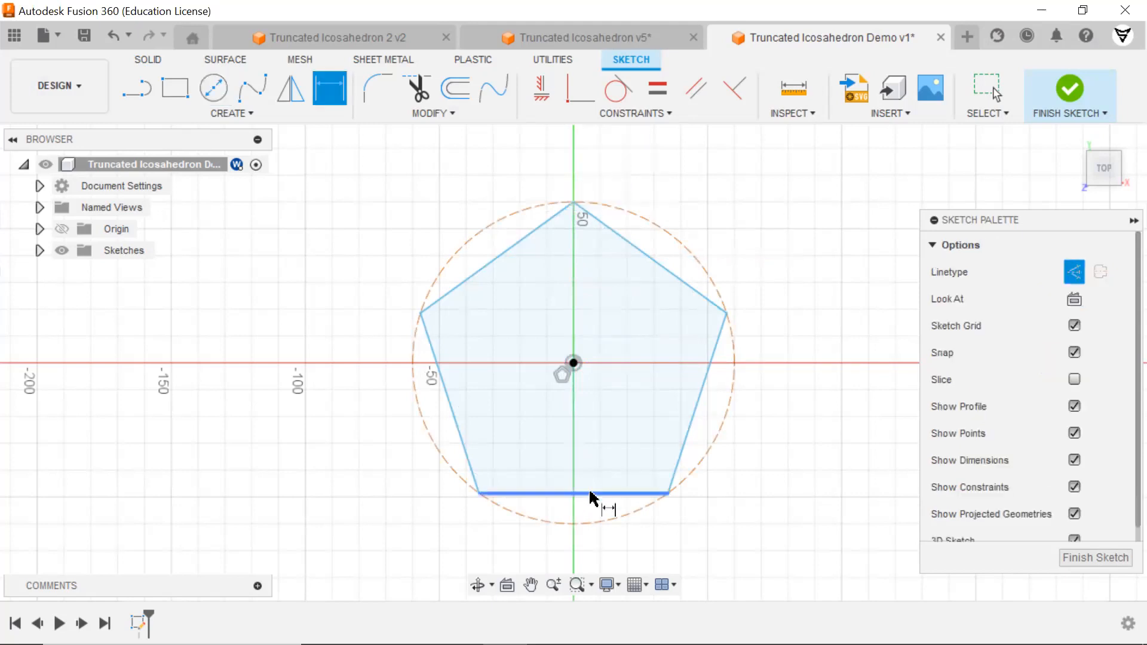
{"action": "left_click", "coordinate": [588, 493]}
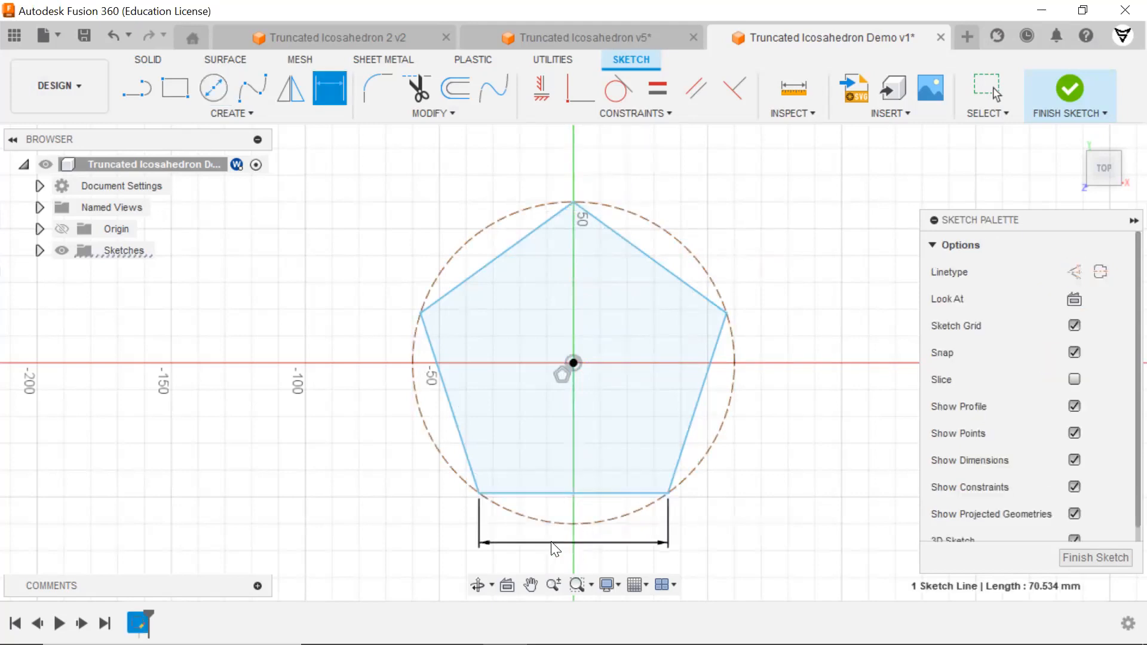
{"action": "left_click", "coordinate": [551, 542]}
{"action": "type", "text": "60"}
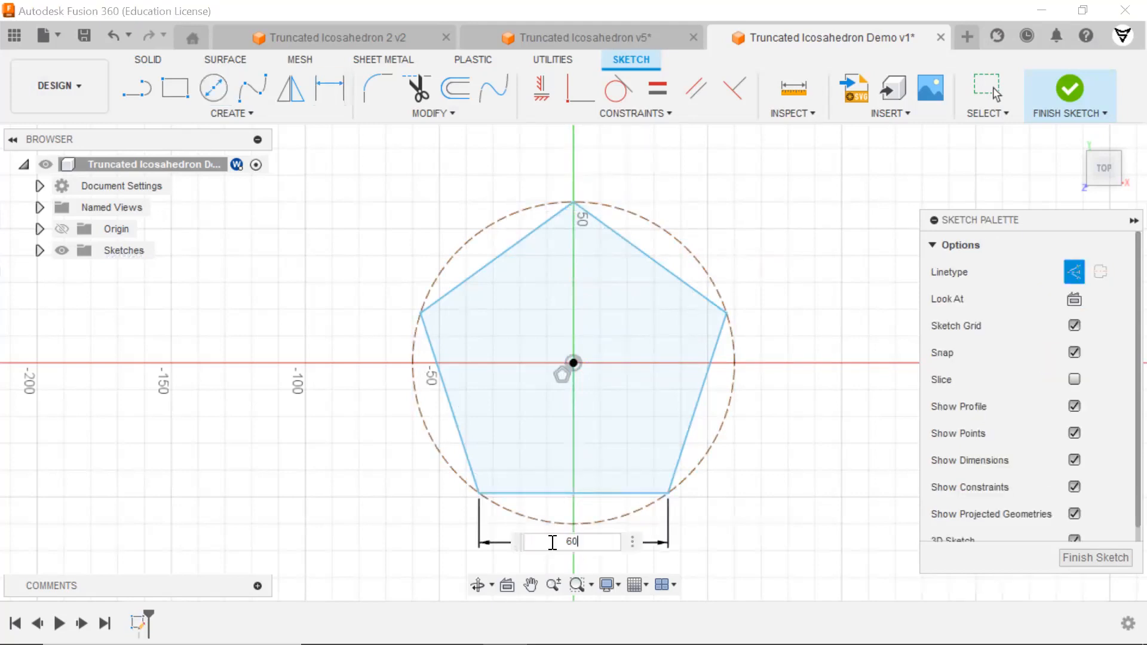
{"action": "key", "text": "Return"}
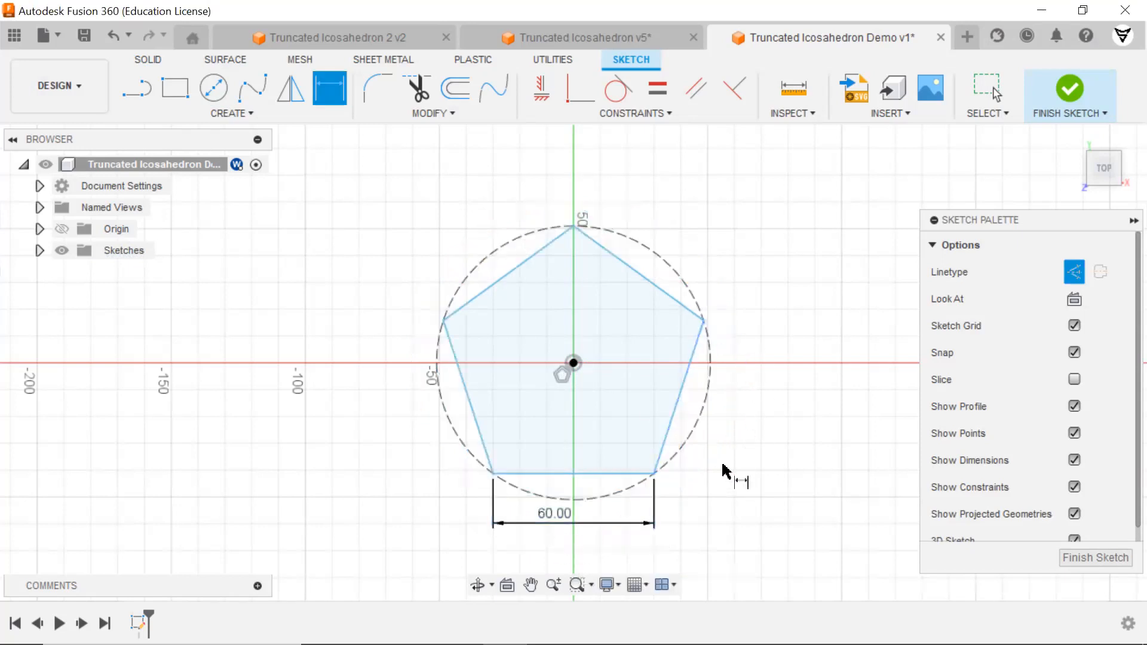
Step: Draw a vertical construction line about 46 mm long upward from the origin, perpendicular to the pentagon's plane
{"action": "middle_click_drag", "start_coordinate": [705, 498], "coordinate": [699, 489], "text": "shift"}
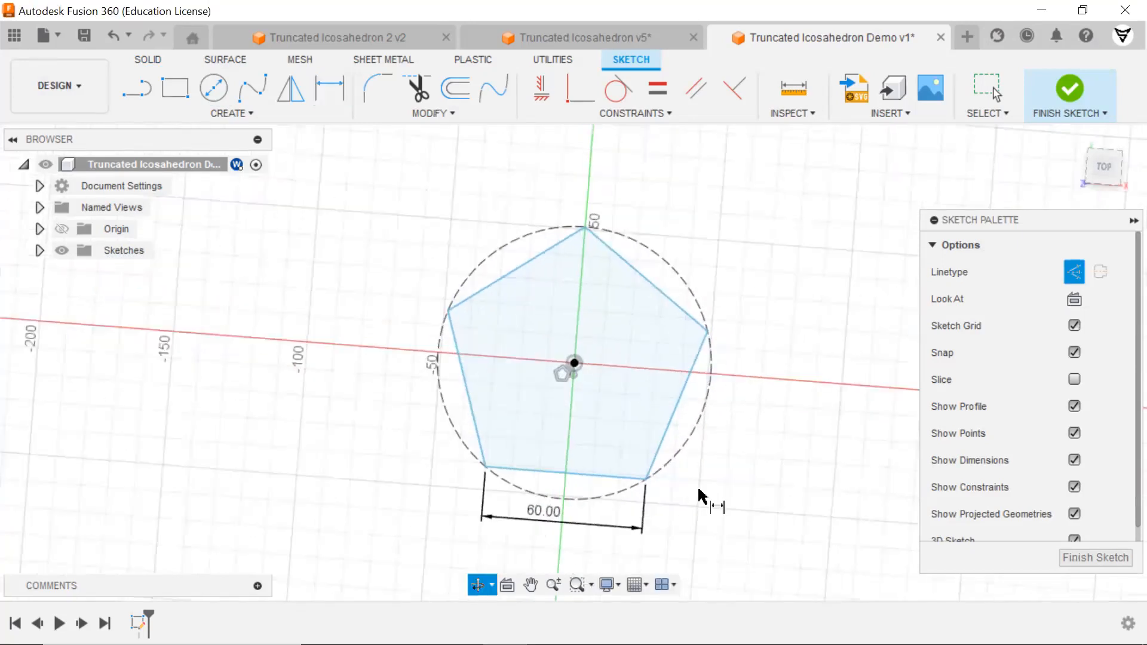
{"action": "left_click", "coordinate": [144, 93]}
{"action": "left_click", "coordinate": [574, 362]}
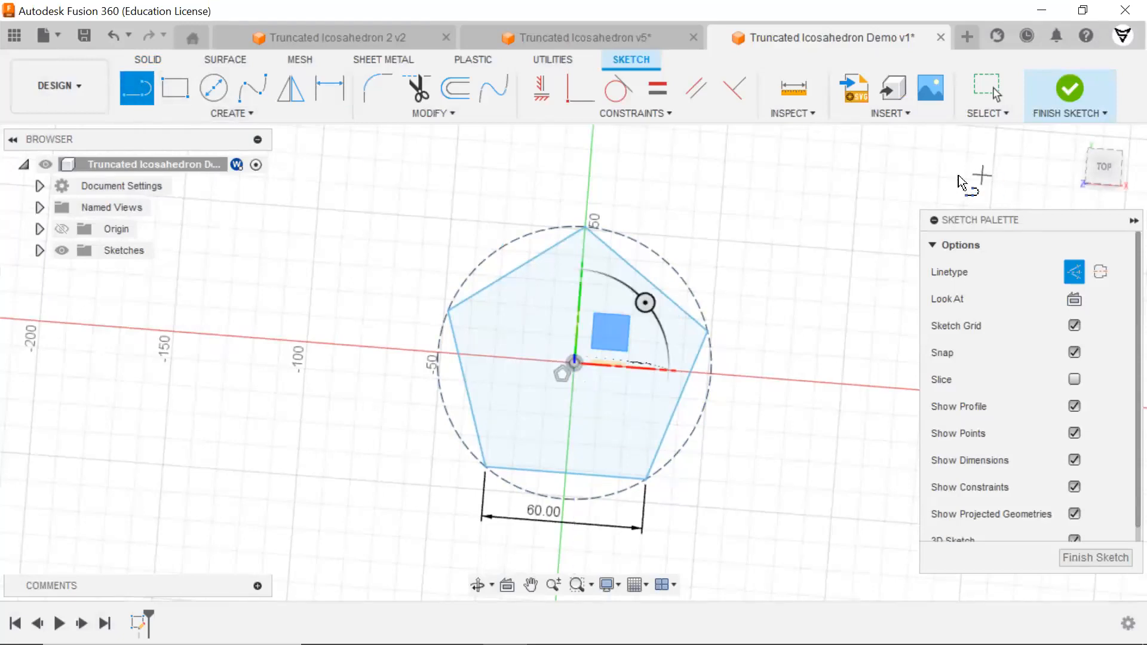
{"action": "left_click", "coordinate": [1075, 134]}
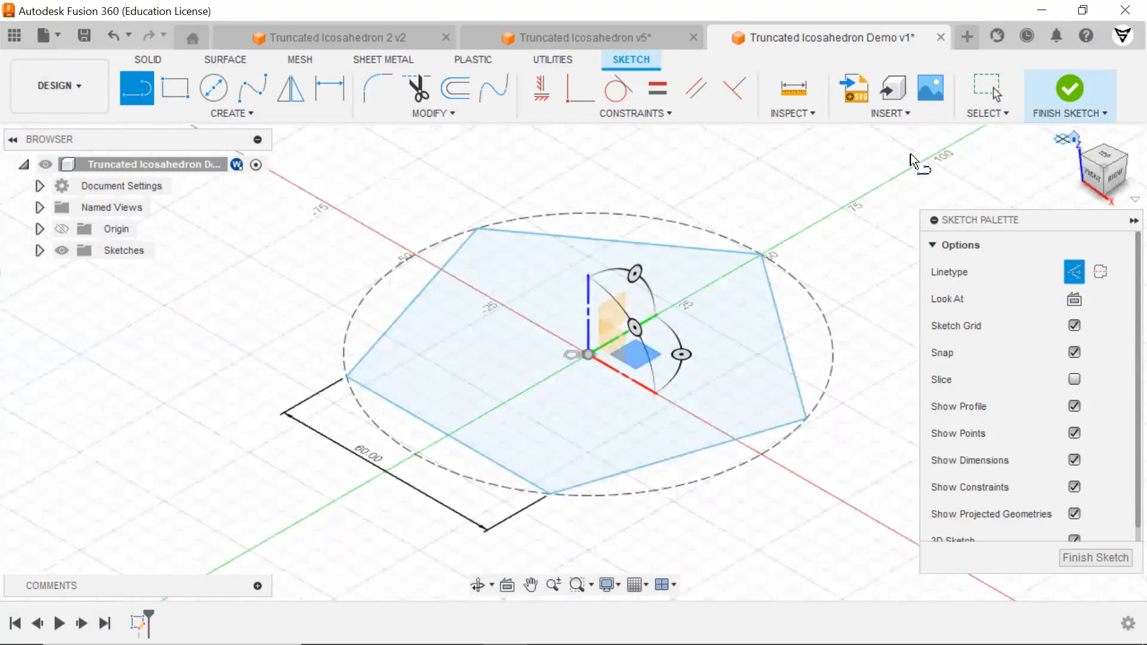
{"action": "left_click", "coordinate": [589, 355]}
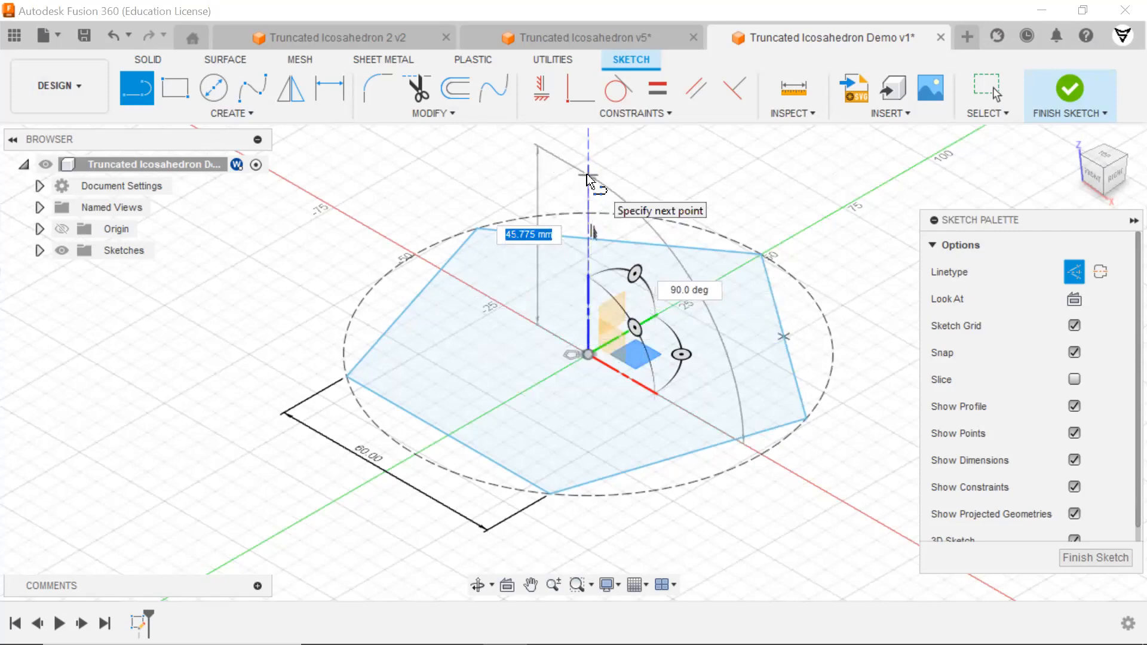
{"action": "left_click", "coordinate": [589, 177]}
{"action": "scroll", "coordinate": [609, 202], "scroll_direction": "down", "scroll_amount": 3}
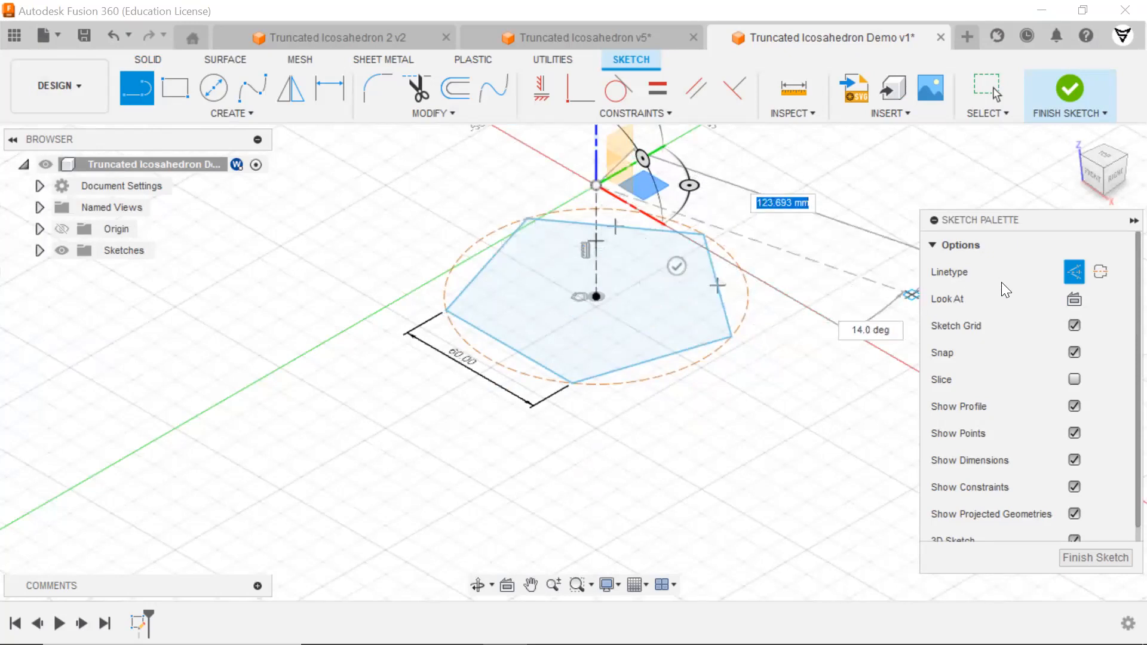
Step: Draw two solid lines joining the upper end of the vertical construction line to both ends of the pentagon's 60 mm side
{"action": "left_click", "coordinate": [1071, 273]}
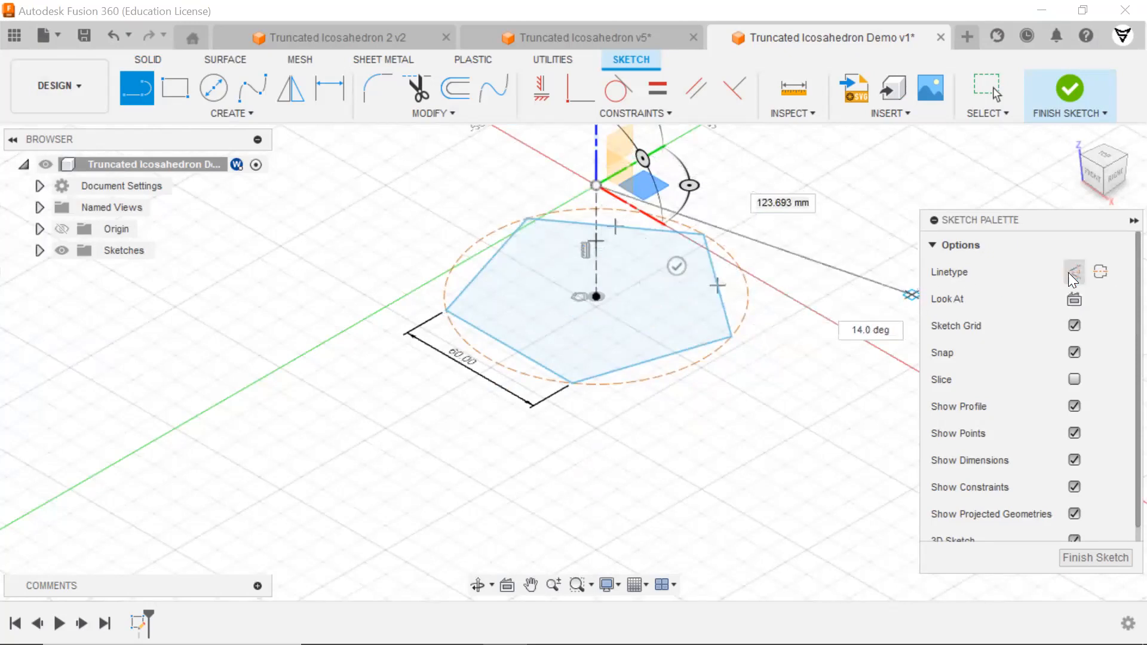
{"action": "left_click", "coordinate": [572, 382]}
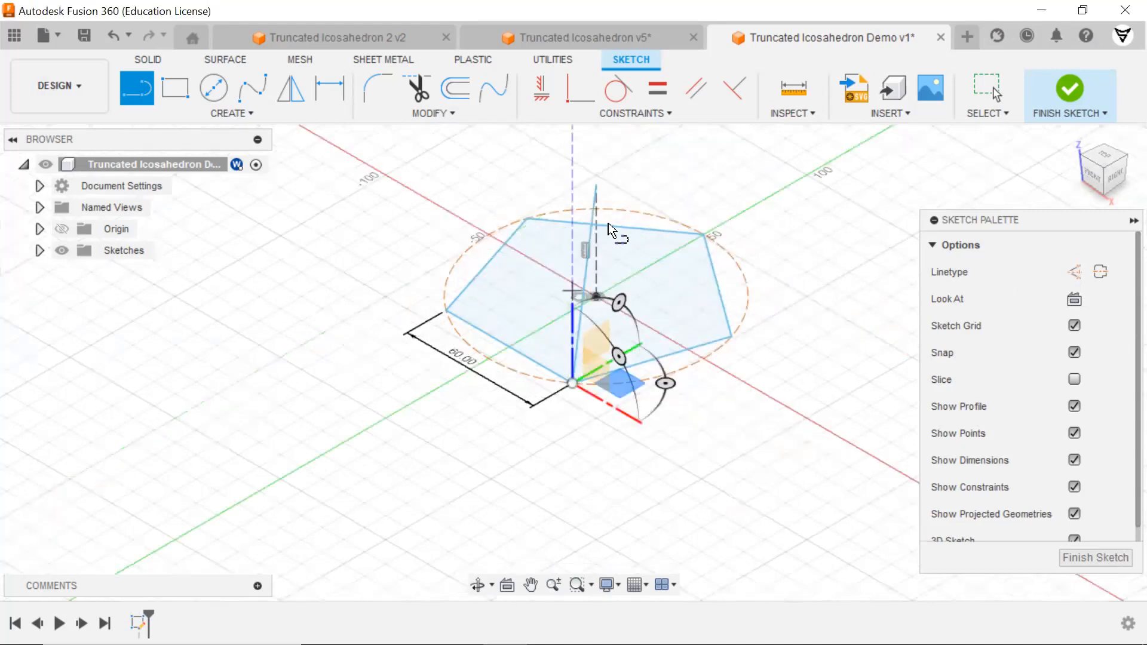
{"action": "left_click", "coordinate": [596, 185]}
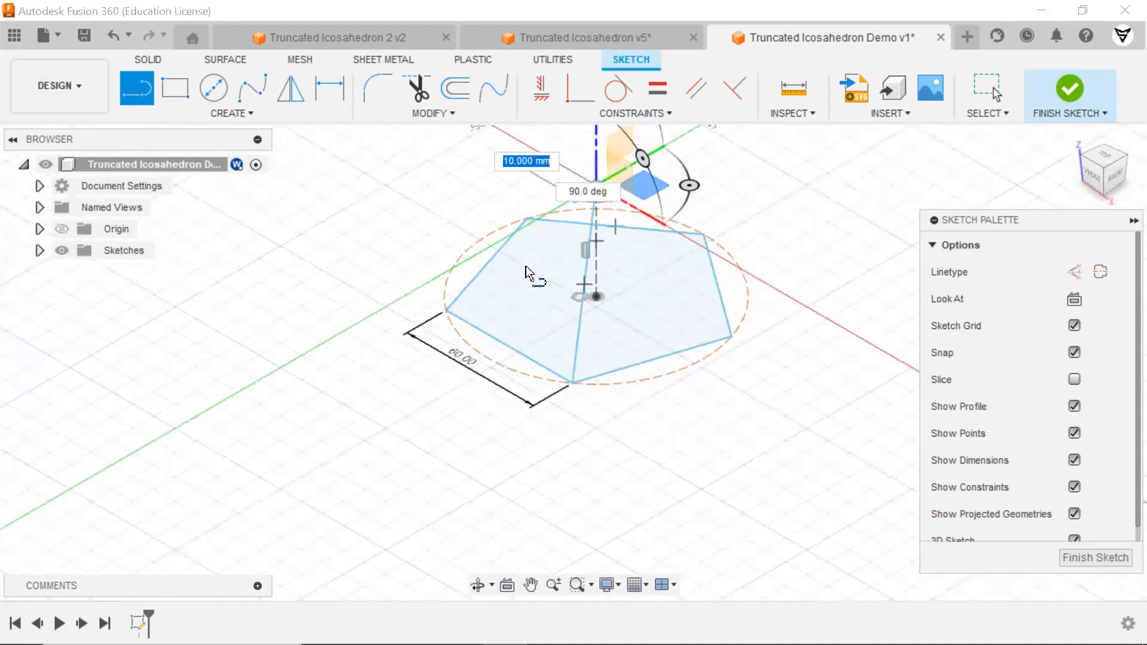
{"action": "left_click", "coordinate": [443, 305]}
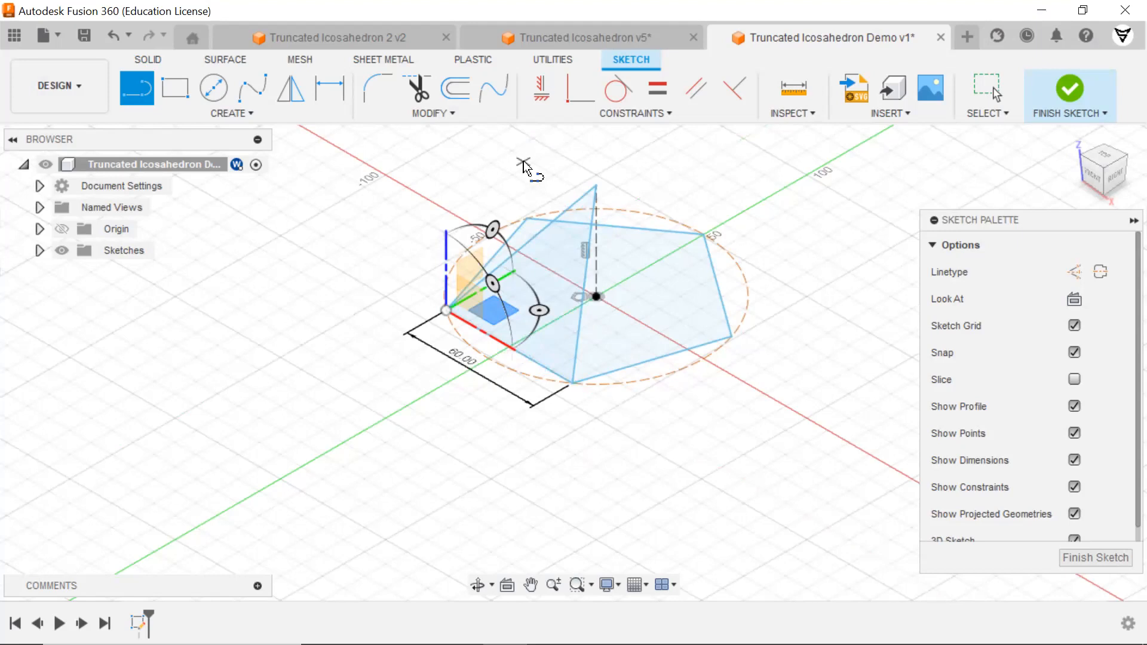
Step: Dimension the sloping line from the left end of the 60 mm side to the apex with the parameter d1
{"action": "key", "text": "d"}
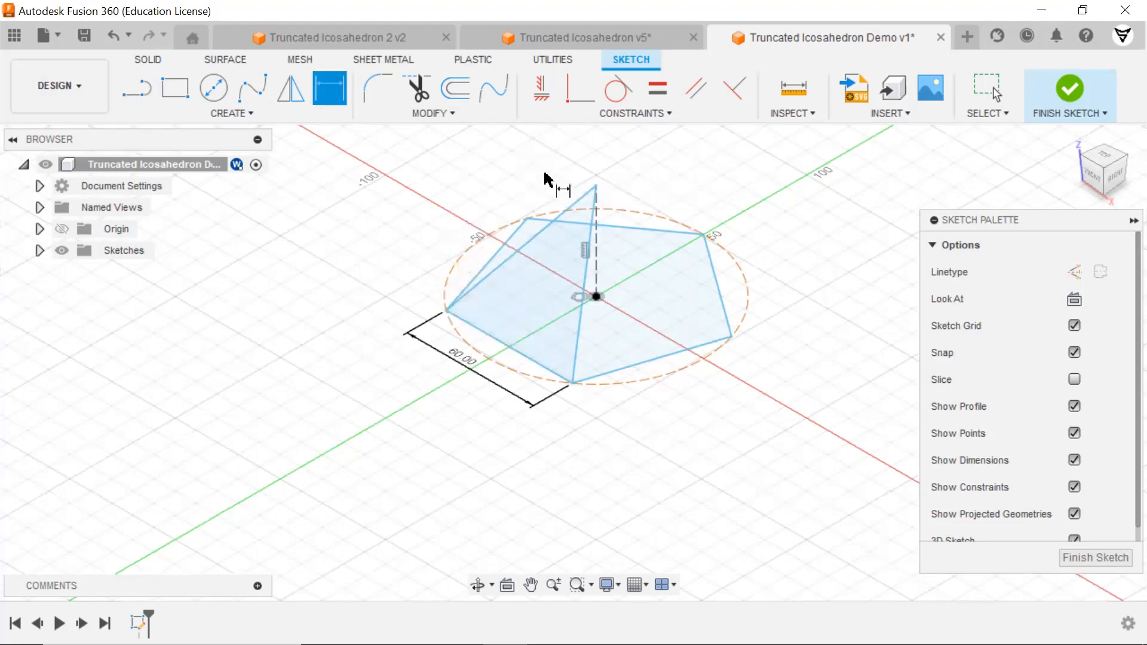
{"action": "left_click", "coordinate": [564, 214]}
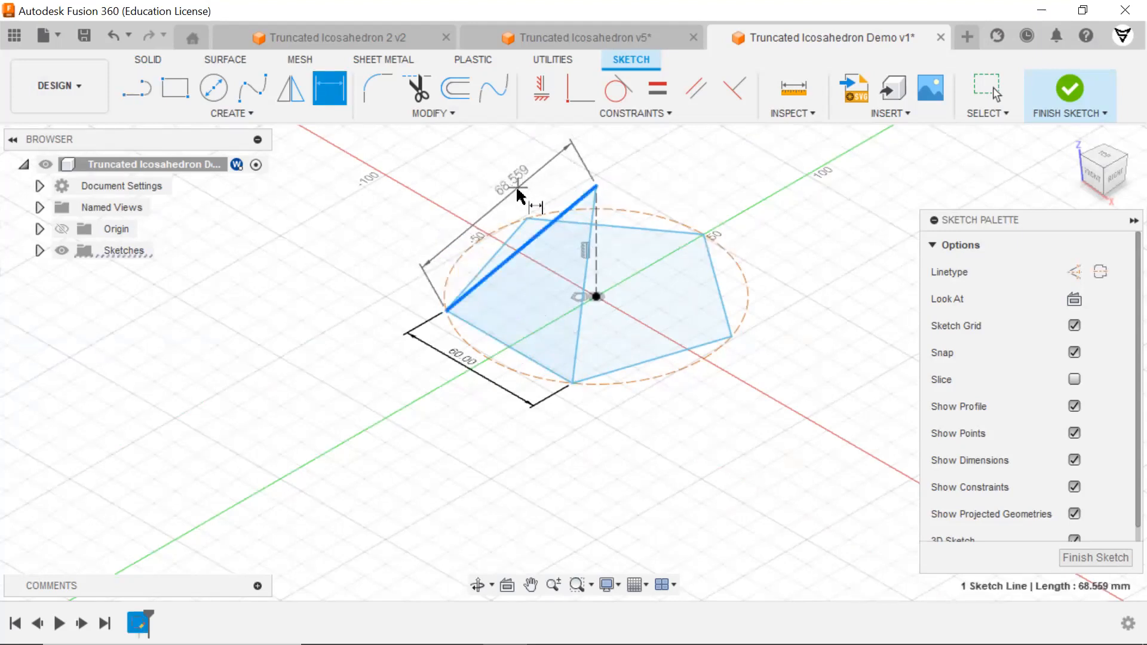
{"action": "left_click", "coordinate": [518, 195]}
{"action": "type", "text": "d1"}
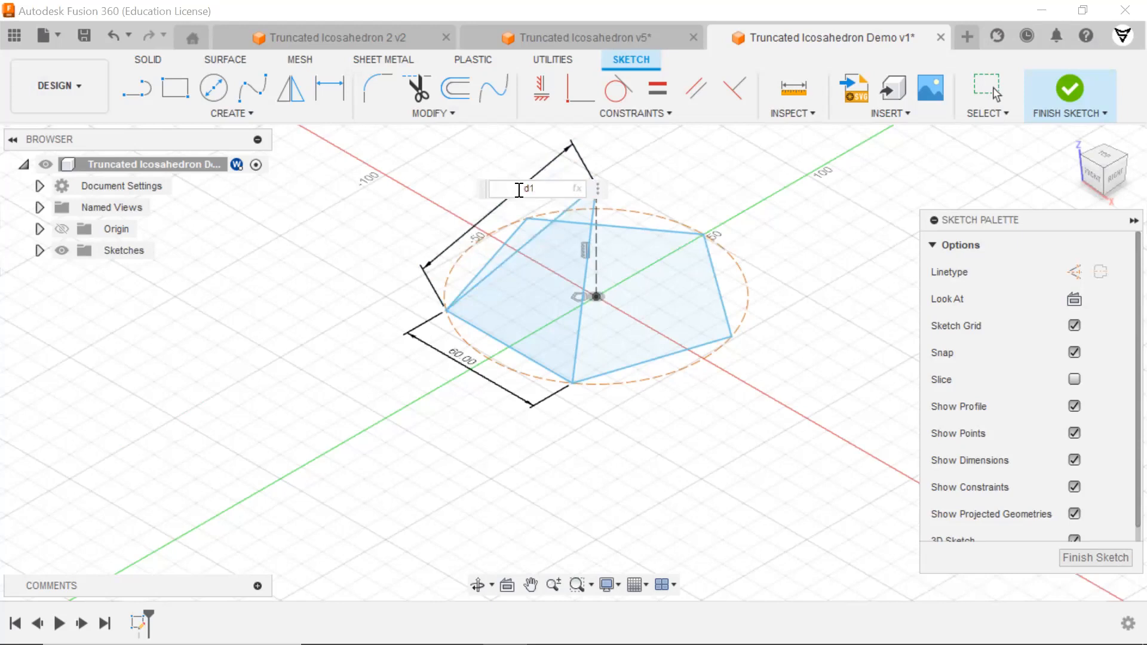
{"action": "key", "text": "Return"}
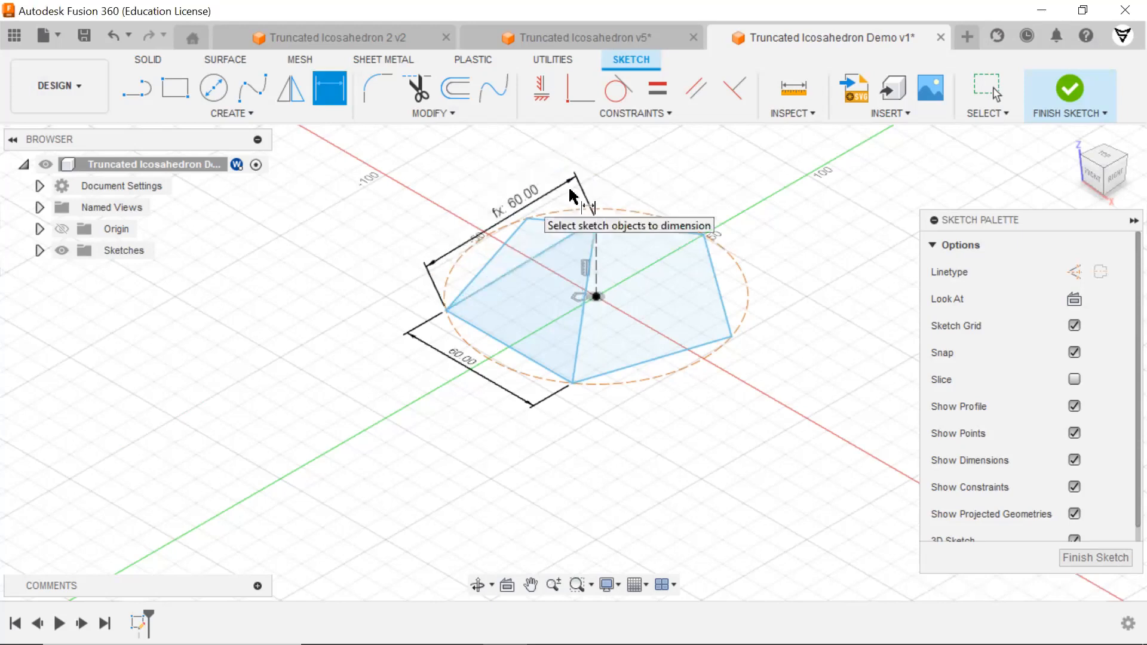
{"action": "scroll", "coordinate": [582, 430], "scroll_direction": "up", "scroll_amount": 2}
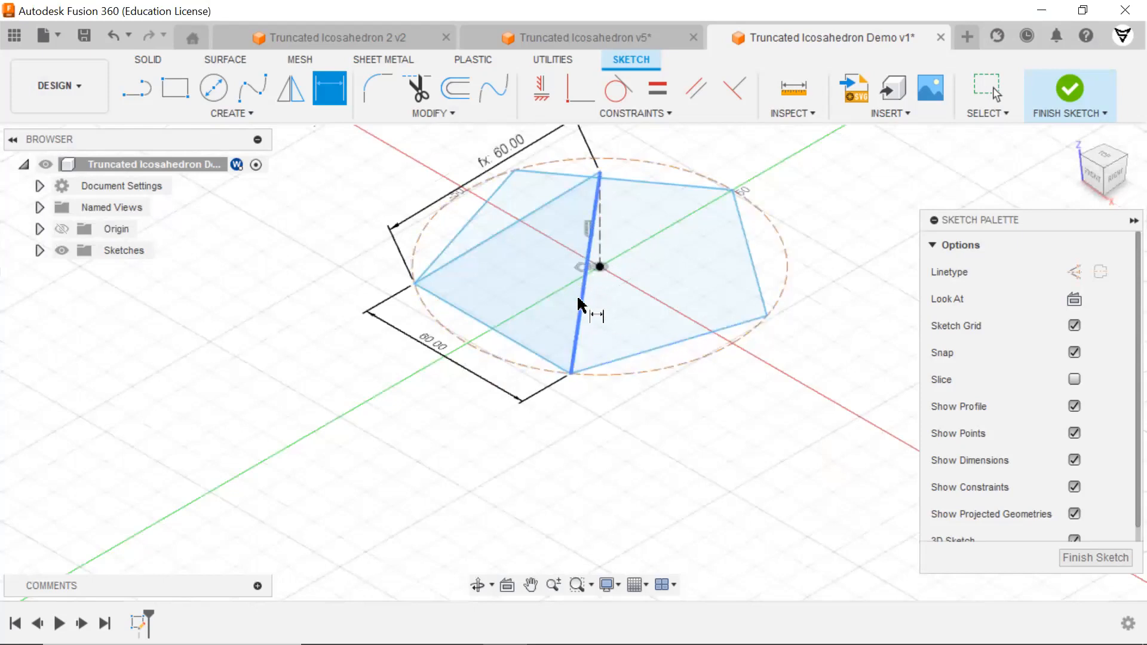
{"action": "scroll", "coordinate": [584, 456], "scroll_direction": "down", "scroll_amount": 2}
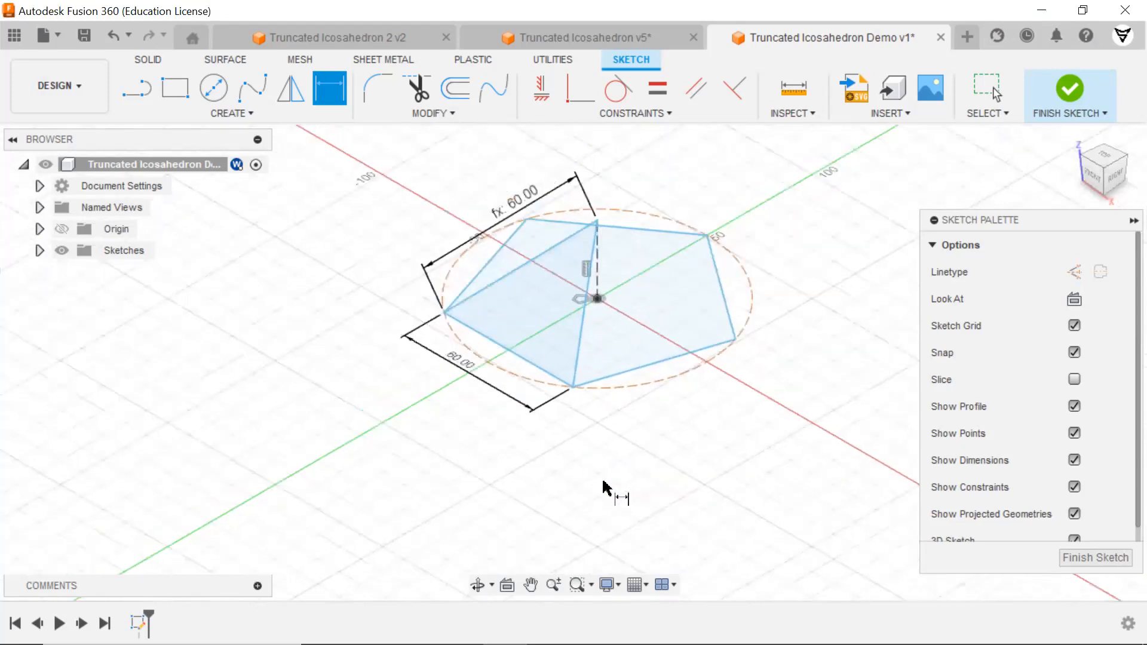
Step: Draw a vertical construction line about 51 mm long downward from the origin
{"action": "middle_click_drag", "start_coordinate": [605, 477], "coordinate": [607, 420]}
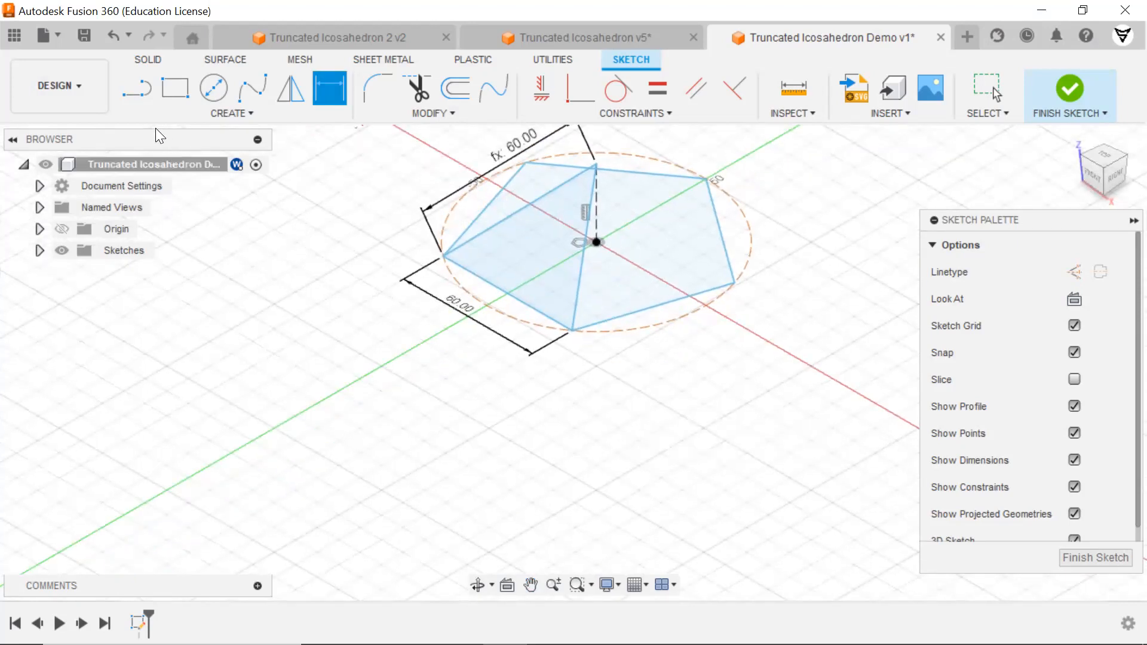
{"action": "left_click", "coordinate": [141, 93]}
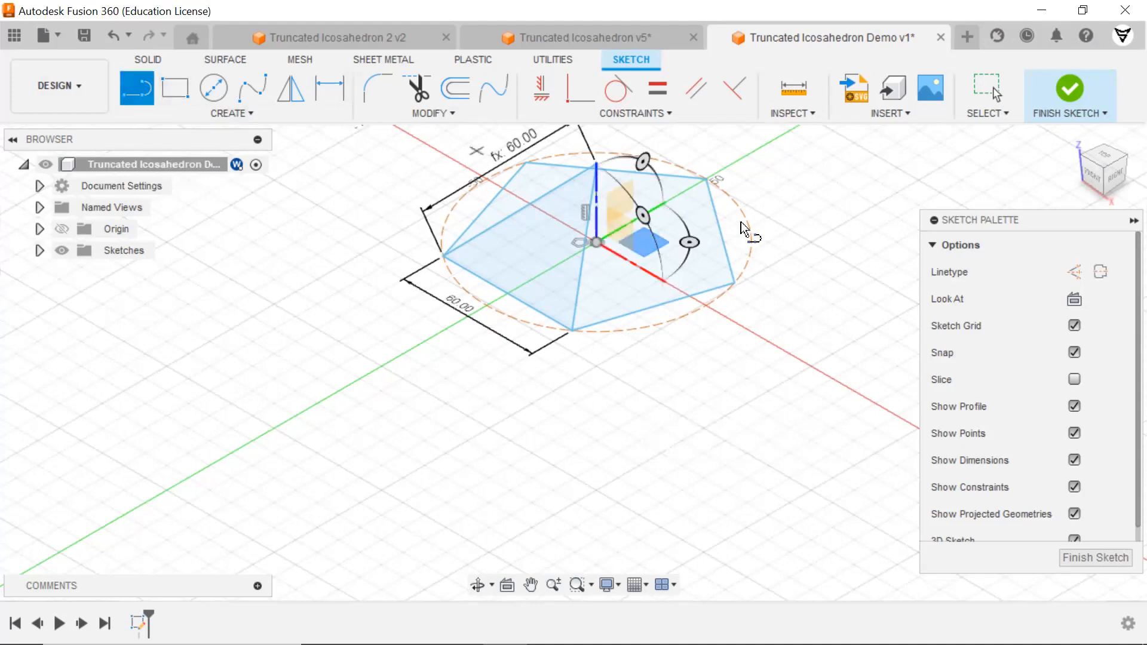
{"action": "left_click", "coordinate": [1075, 270]}
{"action": "left_click", "coordinate": [595, 242]}
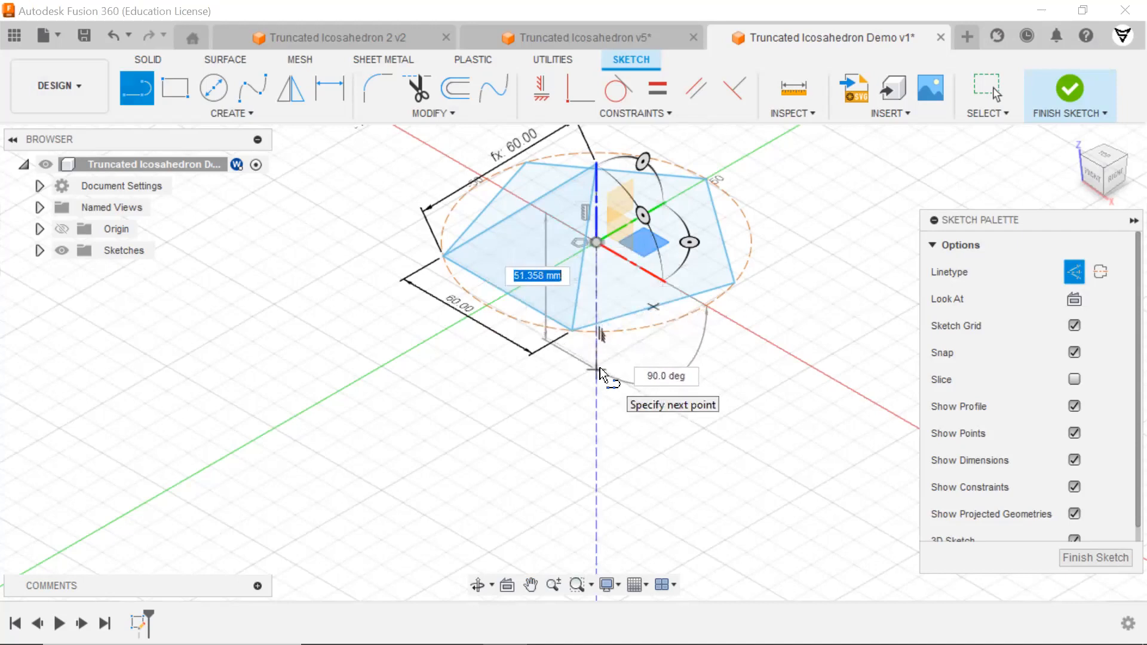
{"action": "left_click", "coordinate": [600, 368]}
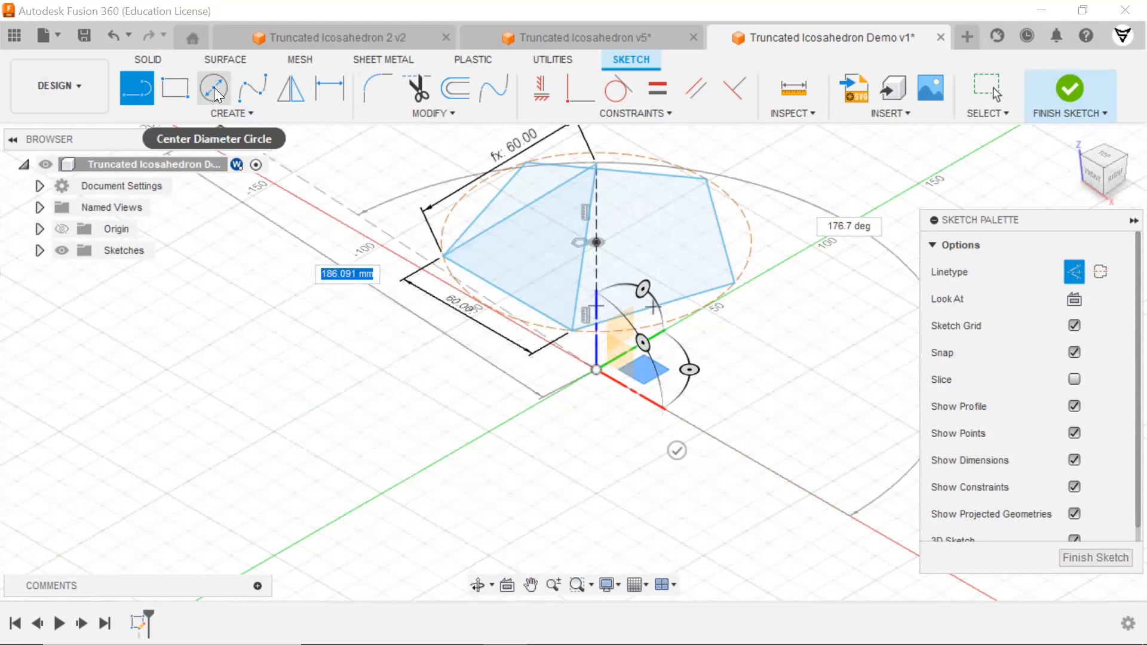
Step: Sketch a five-sided inscribed construction polygon on a horizontal plane, centred on the lower end of the vertical line
{"action": "left_click", "coordinate": [239, 111]}
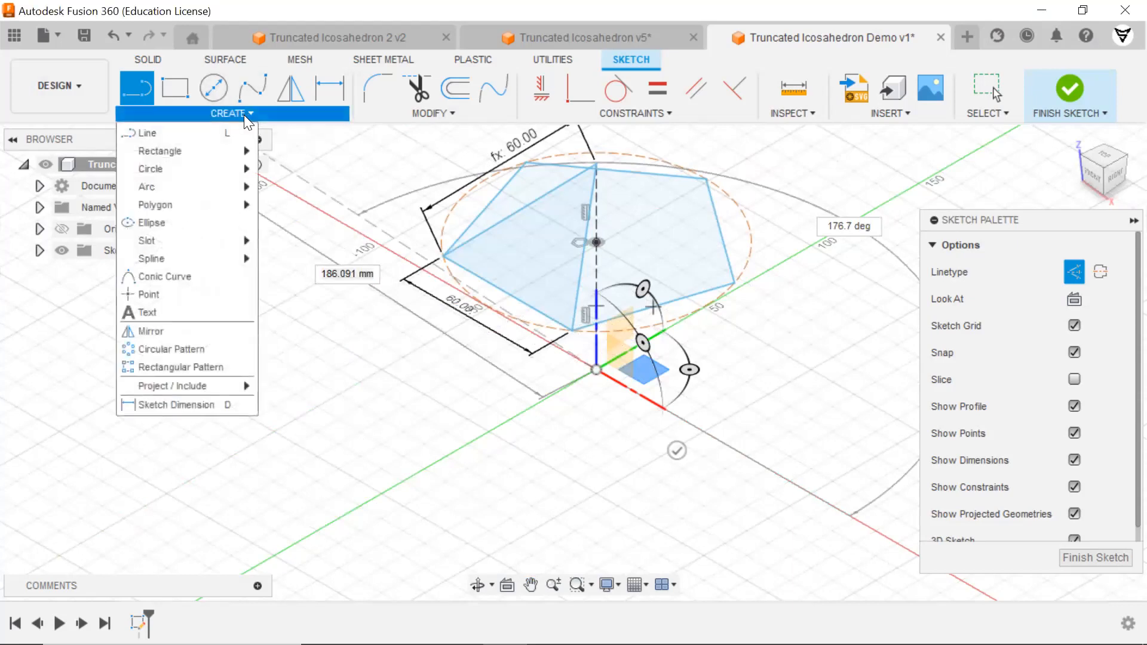
{"action": "mouse_move", "coordinate": [191, 205]}
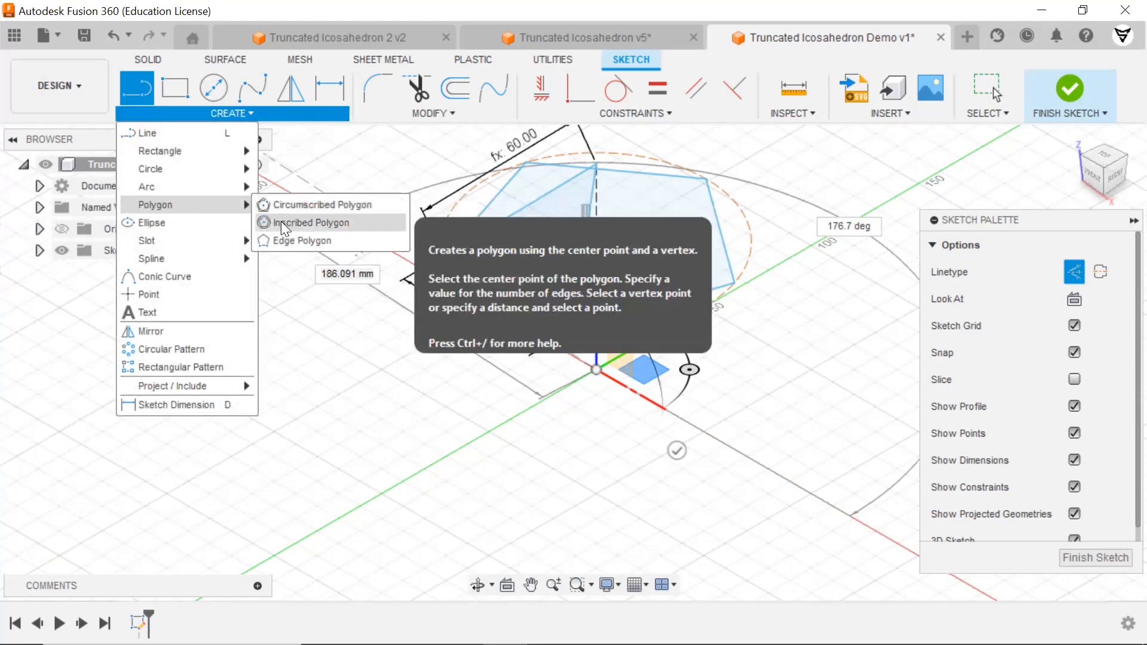
{"action": "left_click", "coordinate": [280, 222]}
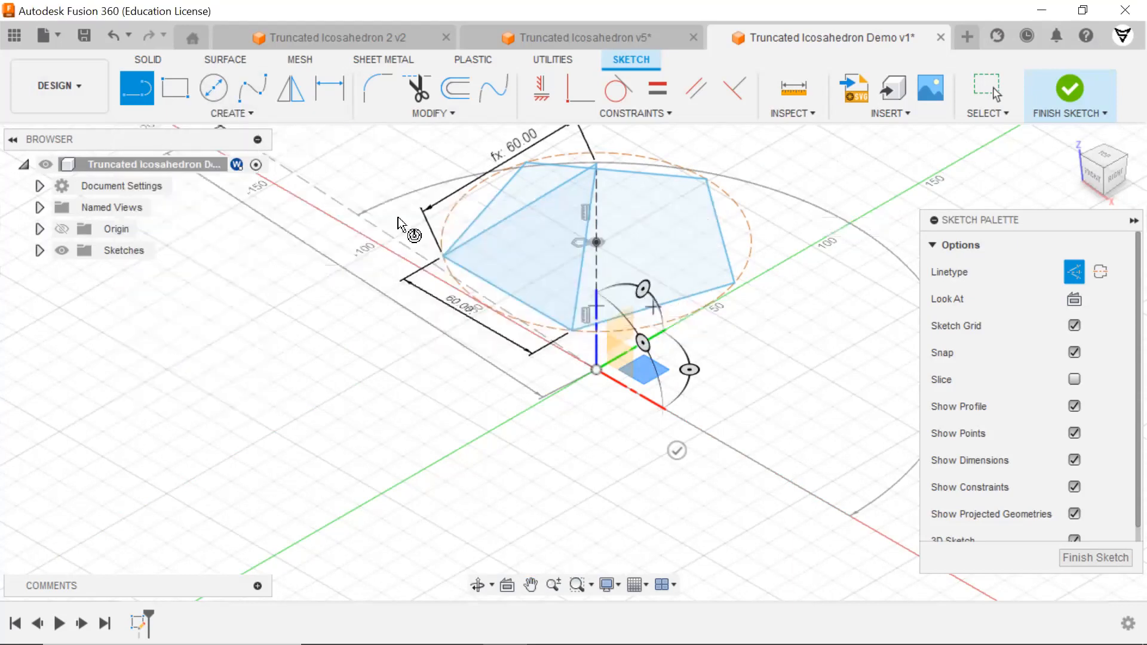
{"action": "left_click", "coordinate": [597, 370]}
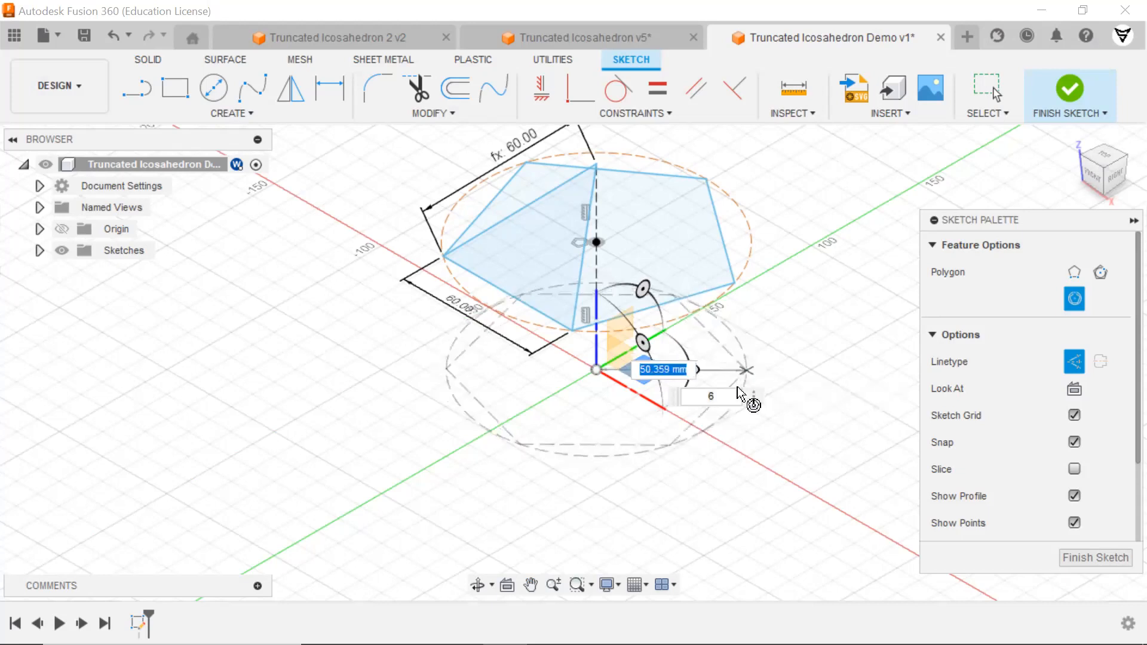
{"action": "left_click", "coordinate": [720, 398]}
{"action": "key", "text": "BackSpace"}
{"action": "type", "text": "5"}
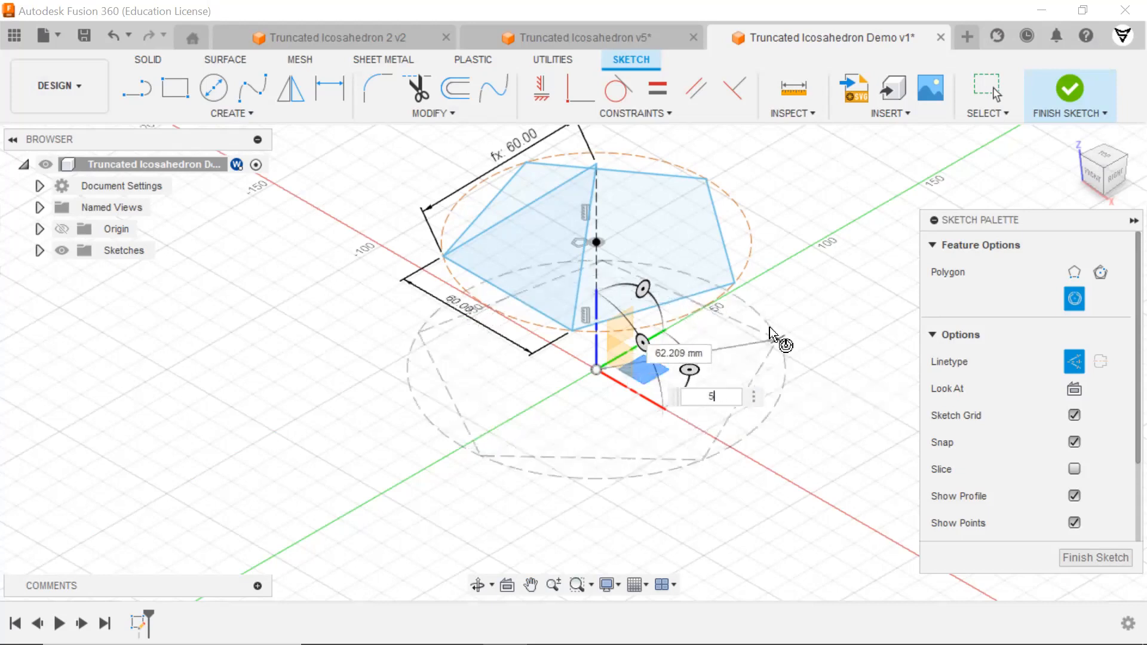
{"action": "left_click", "coordinate": [760, 345]}
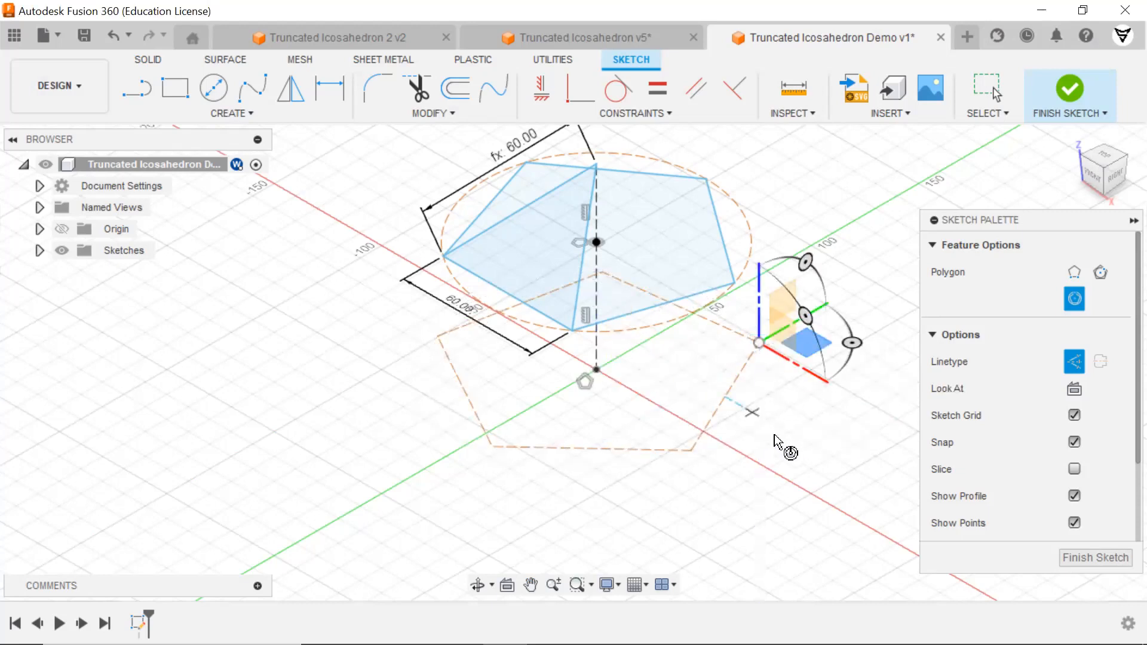
Step: Convert the lower pentagon's sides from construction to normal lines, leaving the vertical line as construction
{"action": "mouse_move", "coordinate": [772, 446]}
{"action": "middle_mouse_down", "text": "shift"}
{"action": "mouse_move", "coordinate": [751, 397]}
{"action": "mouse_move", "coordinate": [786, 364]}
{"action": "middle_mouse_up", "text": "shift"}
{"action": "key", "text": "Escape"}
{"action": "left_click_drag", "start_coordinate": [821, 272], "coordinate": [391, 403]}
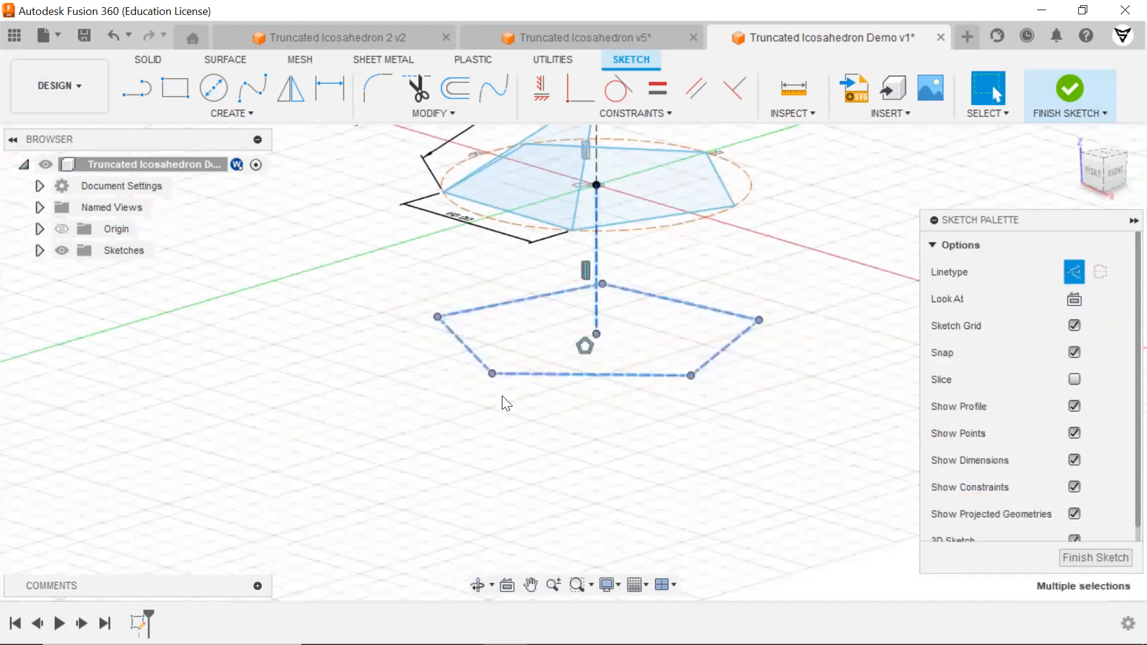
{"action": "left_click", "coordinate": [595, 250], "text": "ctrl"}
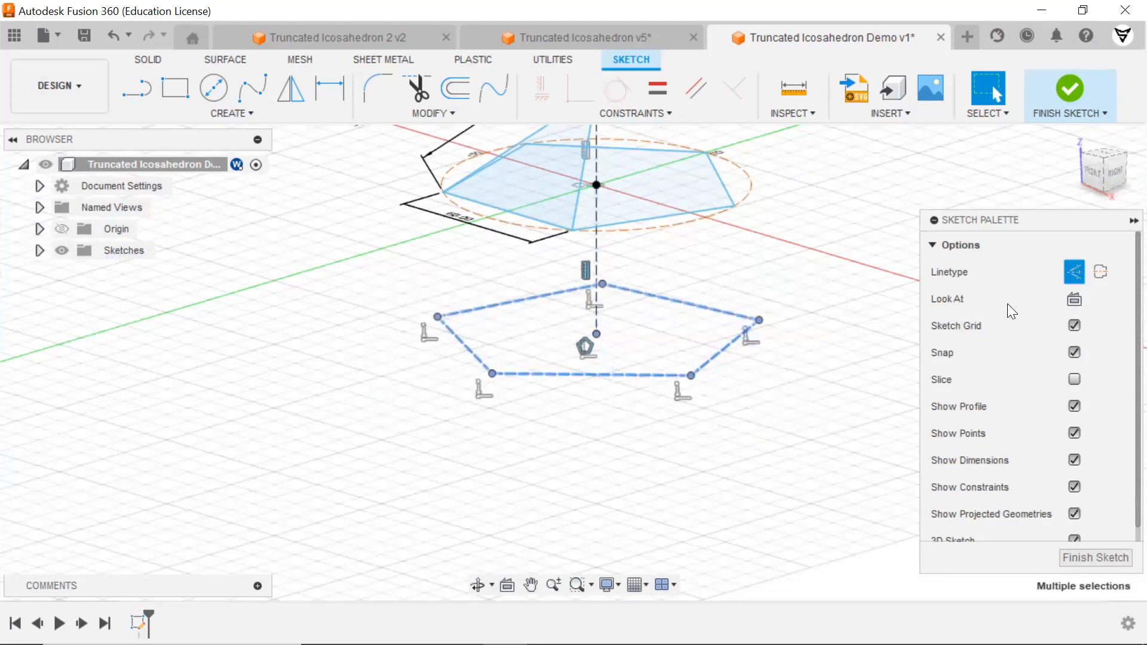
{"action": "left_click", "coordinate": [1071, 270]}
{"action": "left_click", "coordinate": [716, 294]}
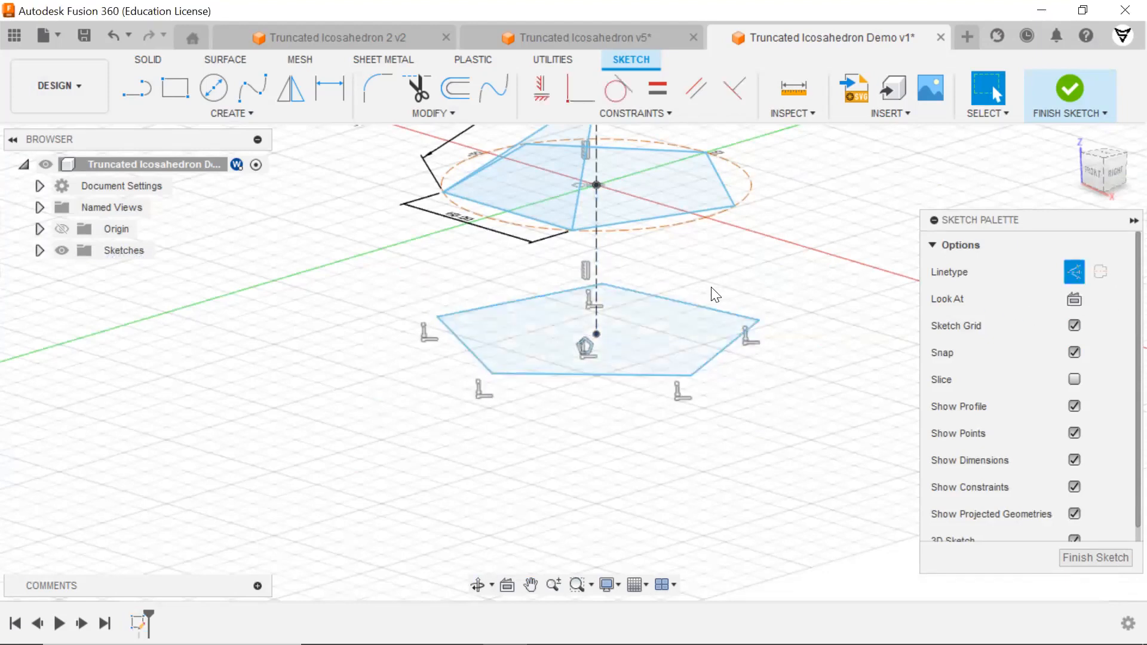
Step: Draw a construction circle centred on the lower pentagon's centre and passing through its right vertex
{"action": "mouse_move", "coordinate": [662, 449]}
{"action": "middle_mouse_down", "text": "shift"}
{"action": "mouse_move", "coordinate": [620, 464]}
{"action": "mouse_move", "coordinate": [533, 328]}
{"action": "middle_mouse_up", "text": "shift"}
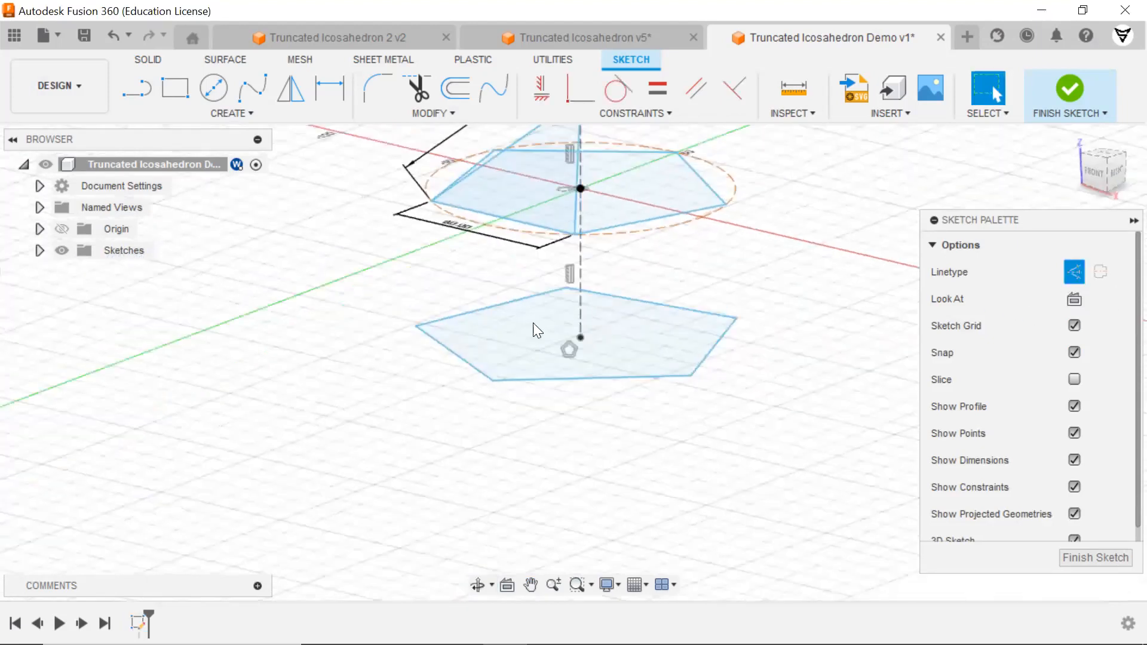
{"action": "left_click", "coordinate": [212, 96]}
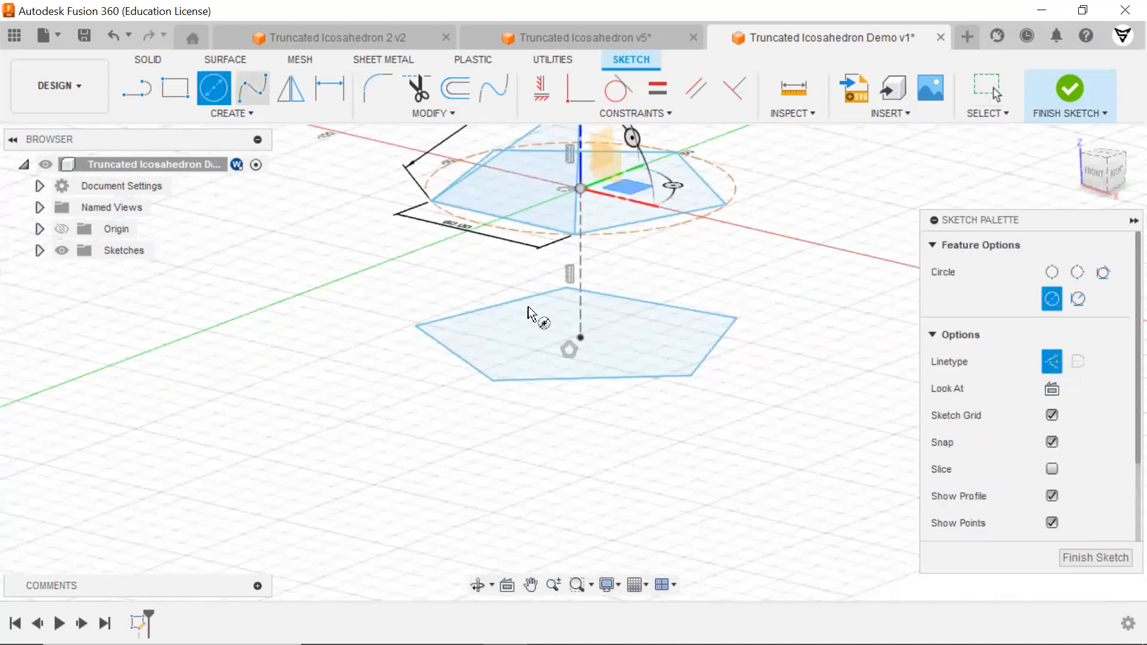
{"action": "left_click", "coordinate": [581, 338]}
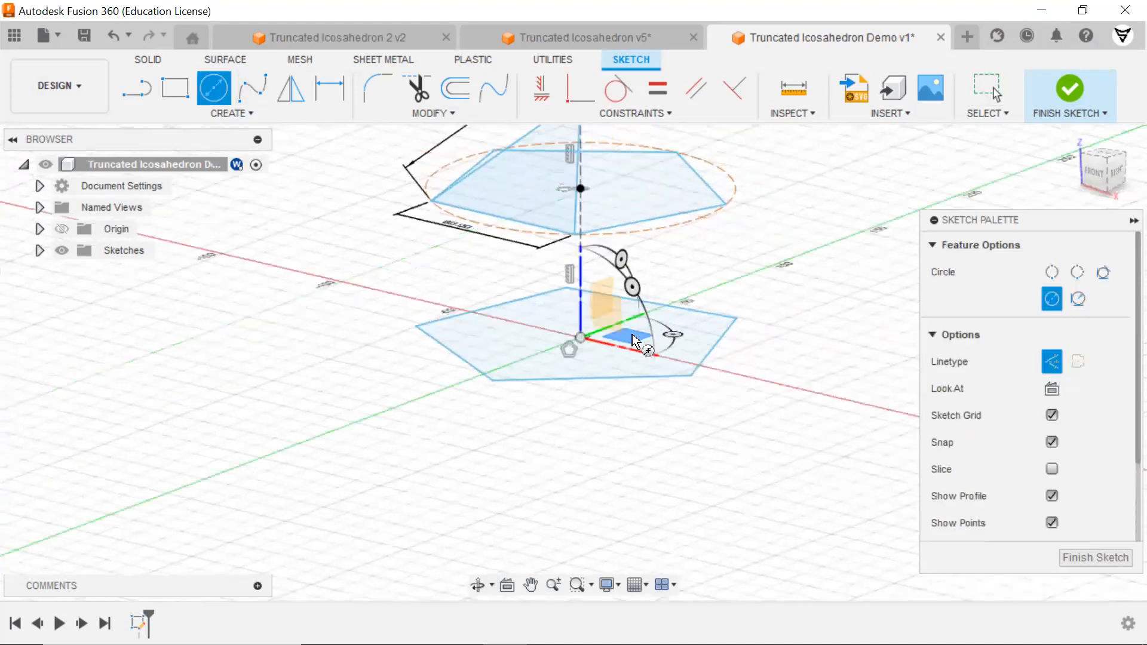
{"action": "left_click", "coordinate": [739, 323]}
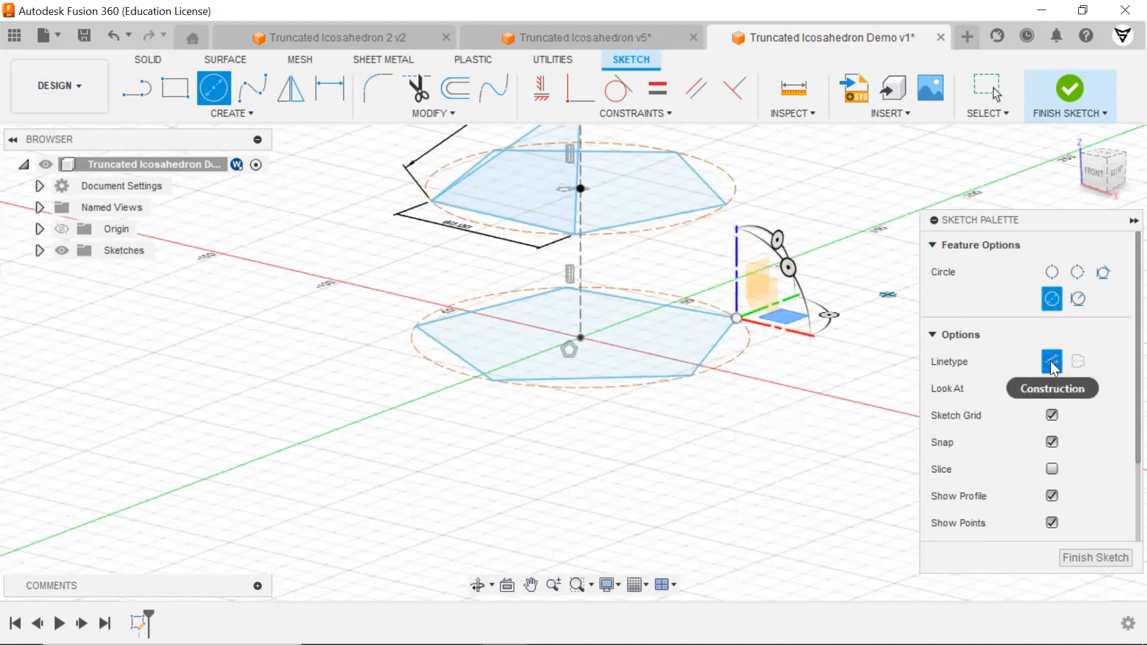
Step: Draw a solid line from the right end of the upper pentagon's 60 mm side to the lower pentagon's front-left vertex
{"action": "left_click", "coordinate": [137, 87]}
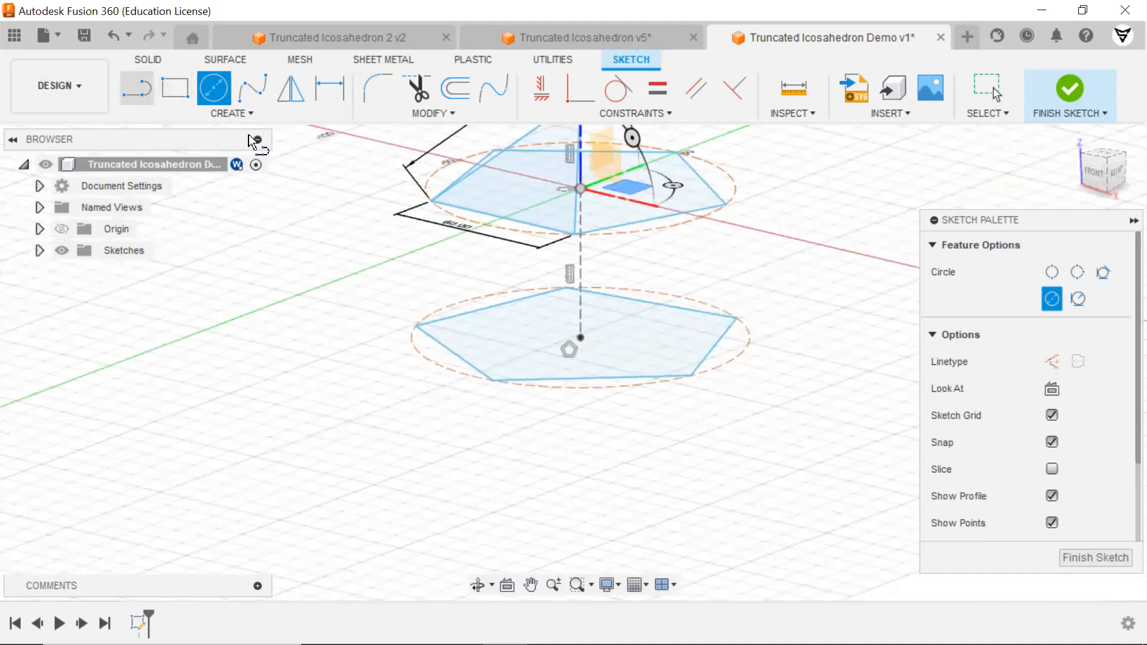
{"action": "left_click", "coordinate": [574, 235]}
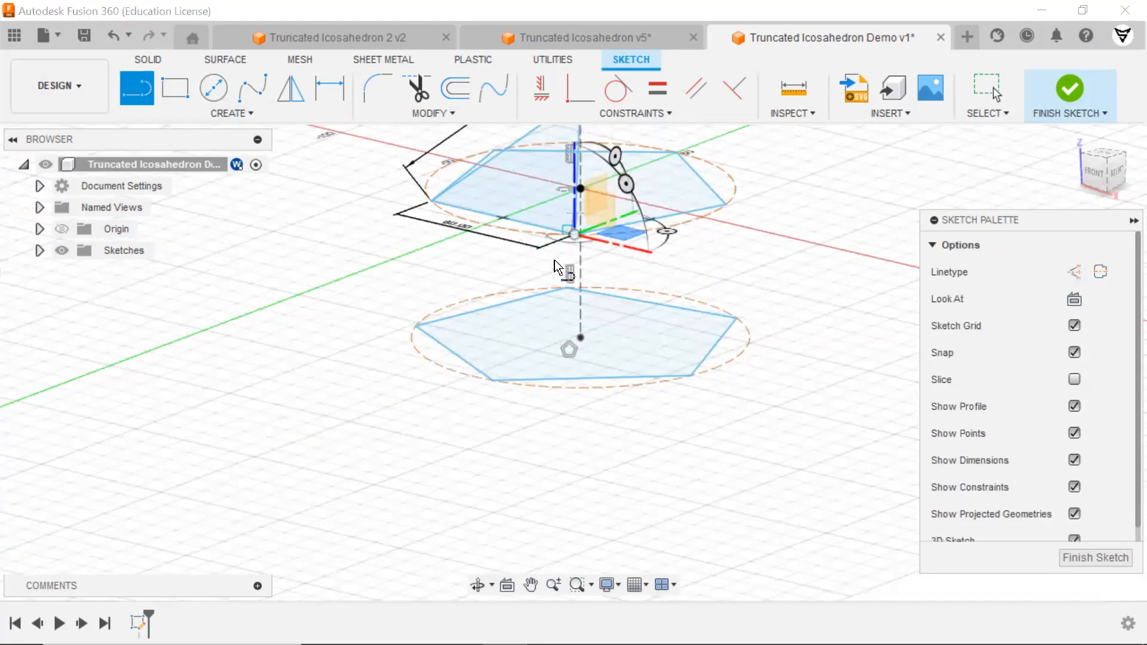
{"action": "left_click", "coordinate": [493, 380]}
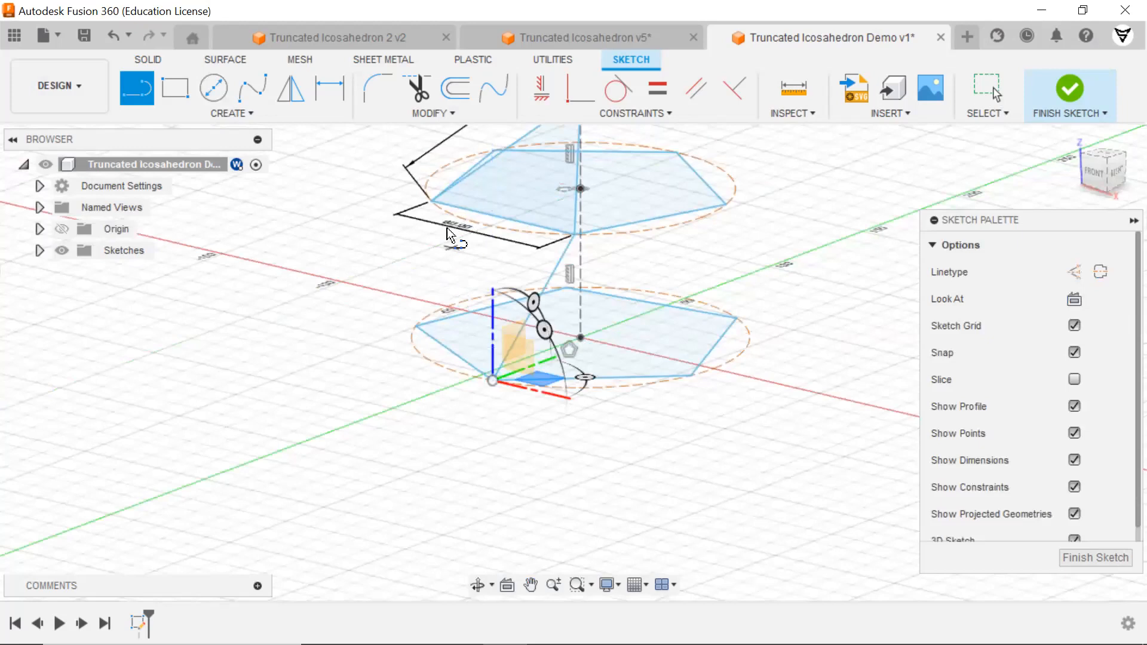
Step: Draw solid lines from the upper 60 mm side's left end to the lower front-left vertex and from its right end to the lower front-right vertex
{"action": "left_click", "coordinate": [431, 200]}
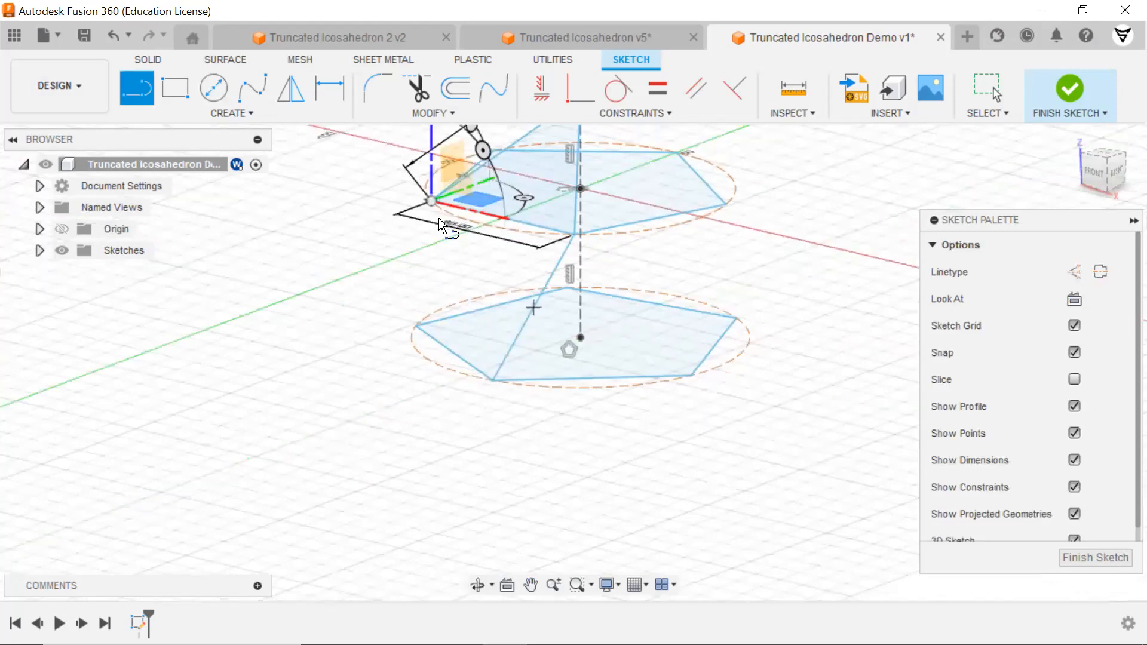
{"action": "left_click", "coordinate": [495, 380]}
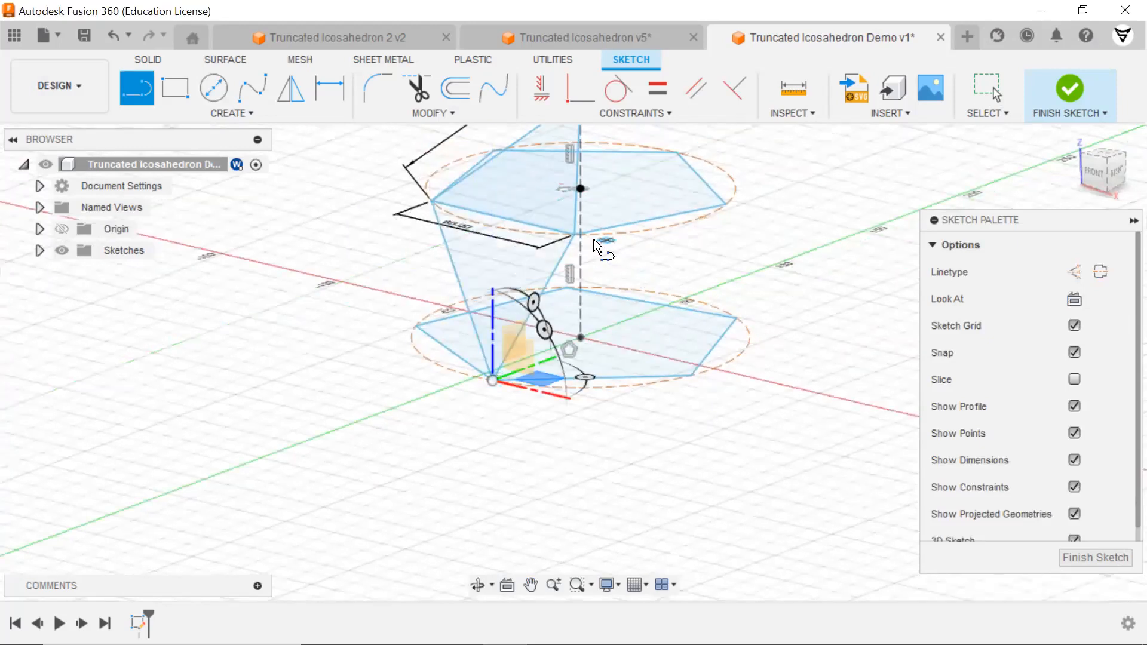
{"action": "left_click", "coordinate": [573, 238]}
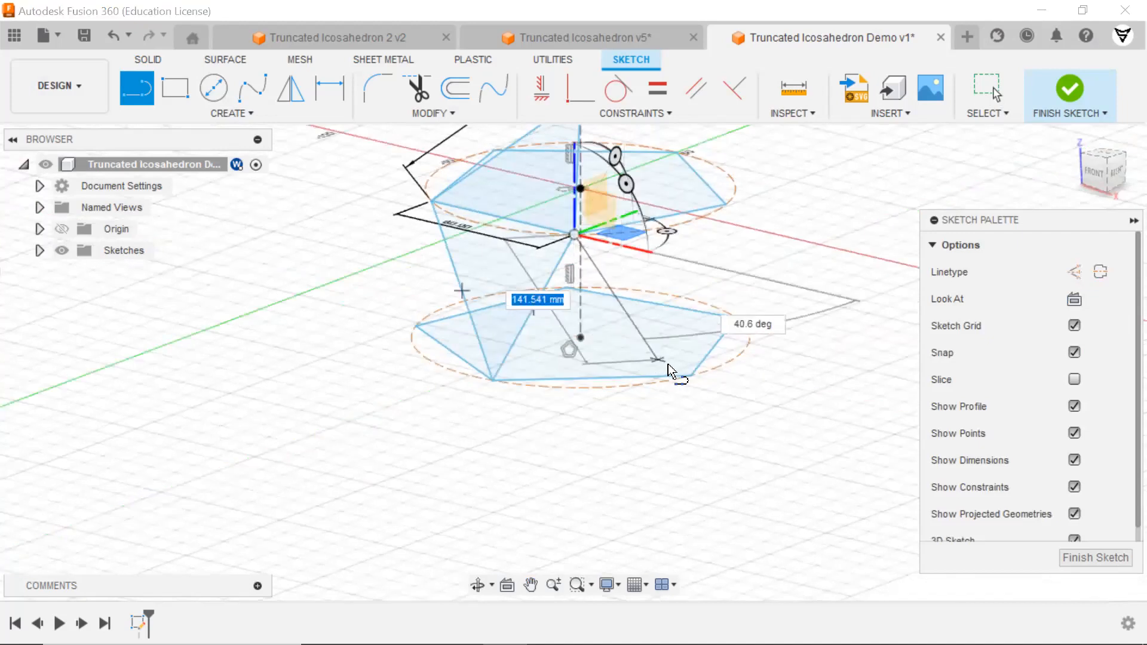
{"action": "left_click", "coordinate": [692, 377]}
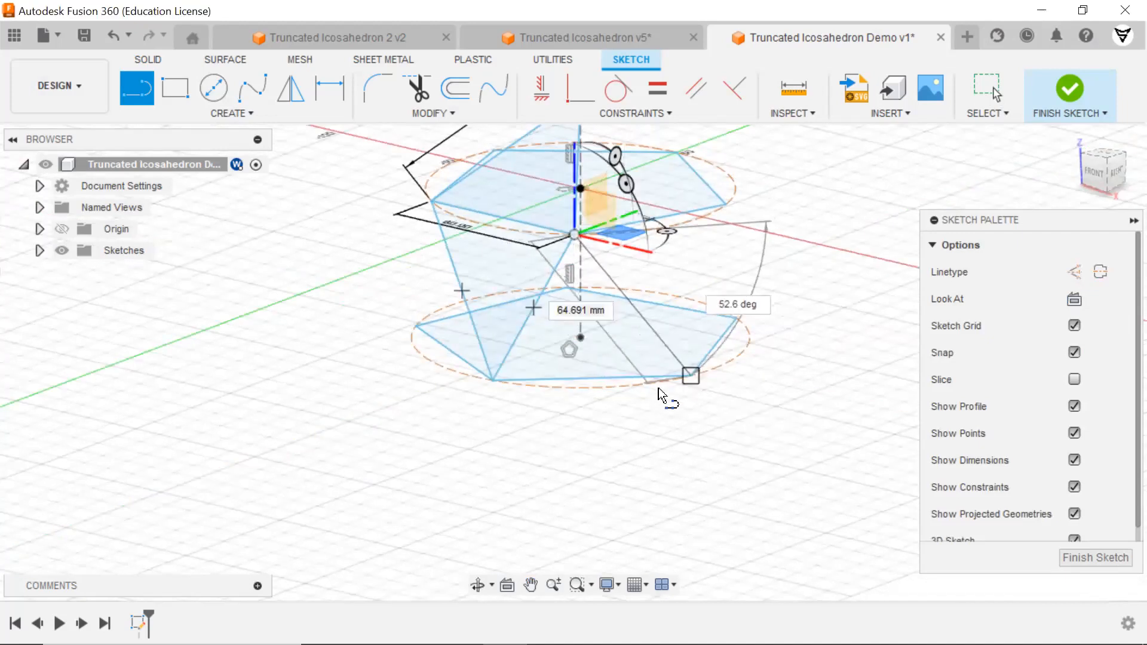
{"action": "key", "text": "Escape"}
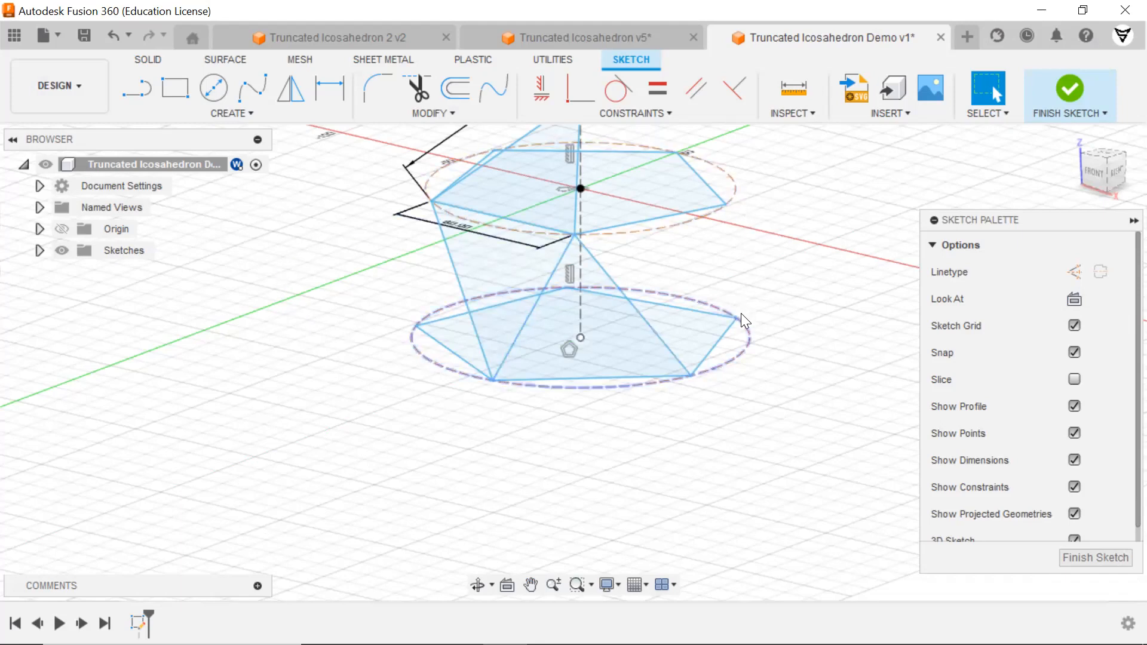
Step: Apply Equal constraints between the upper and lower construction circles, and between the upper pentagon's 60 mm side and the left slanted connecting line
{"action": "left_click", "coordinate": [657, 88]}
{"action": "left_click", "coordinate": [735, 184]}
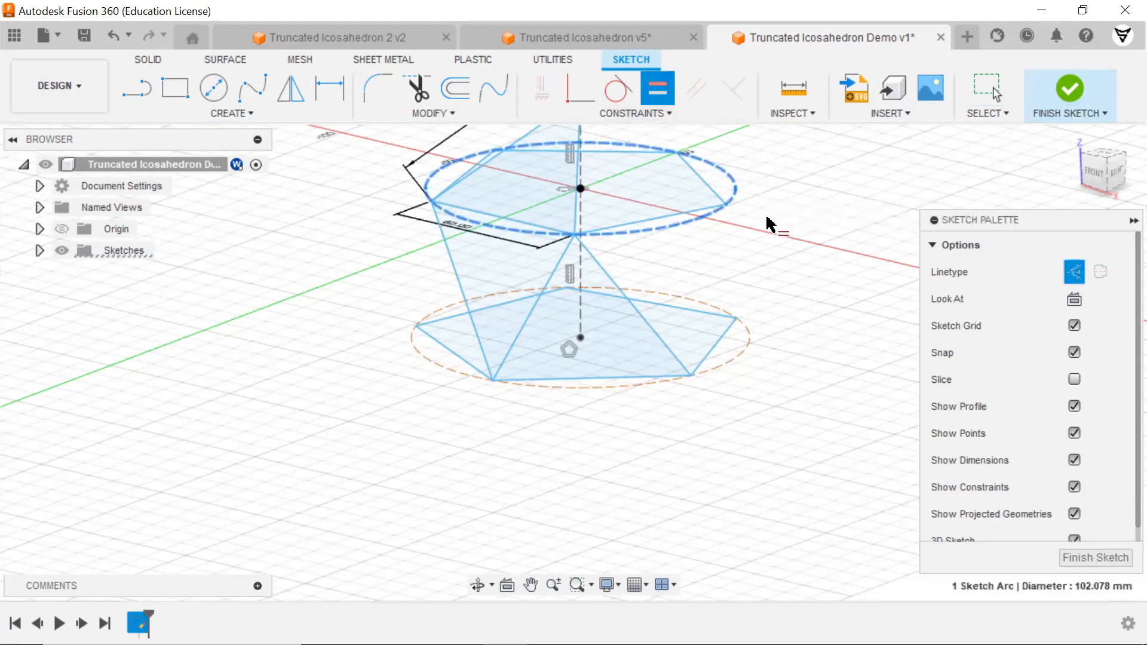
{"action": "left_click", "coordinate": [750, 345]}
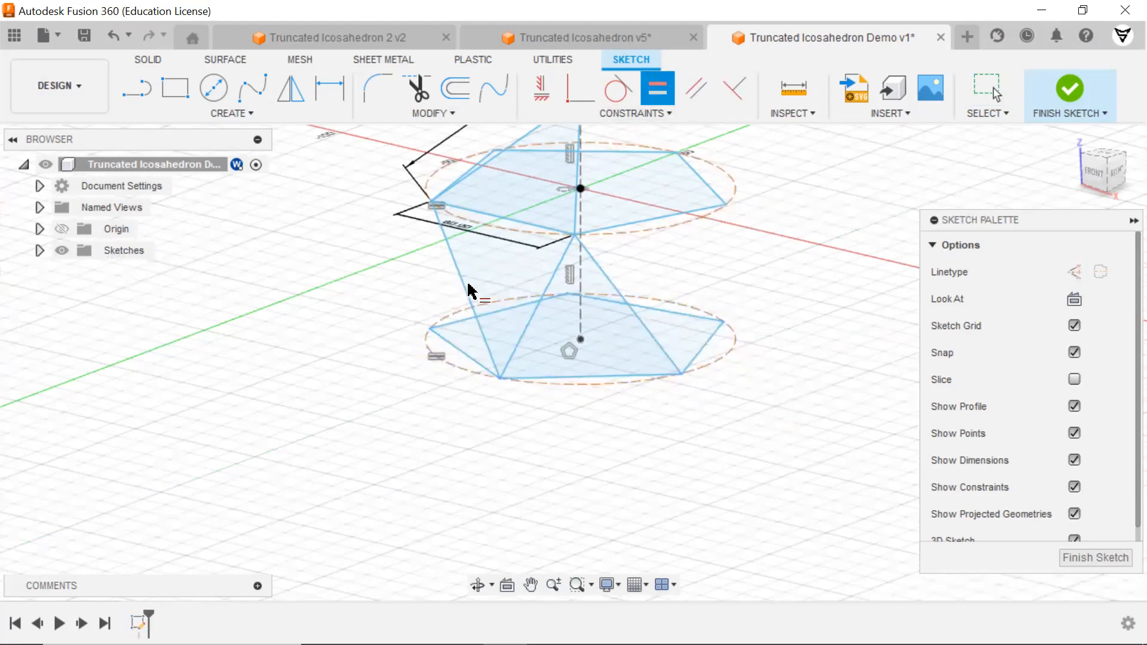
{"action": "left_click", "coordinate": [492, 217]}
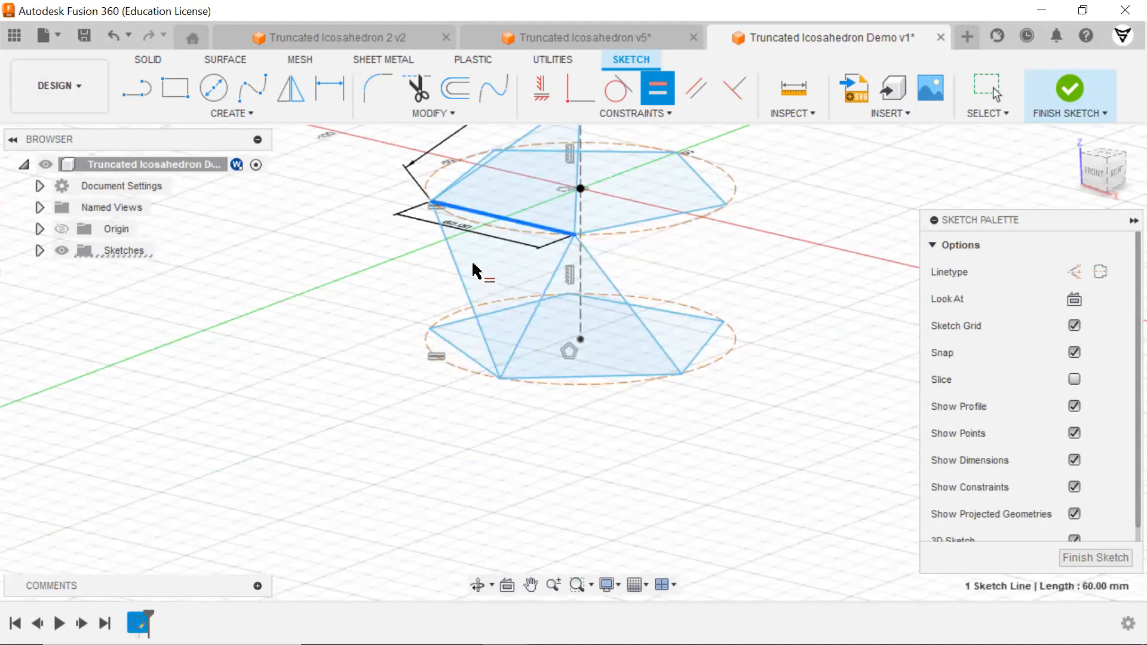
{"action": "left_click", "coordinate": [464, 282]}
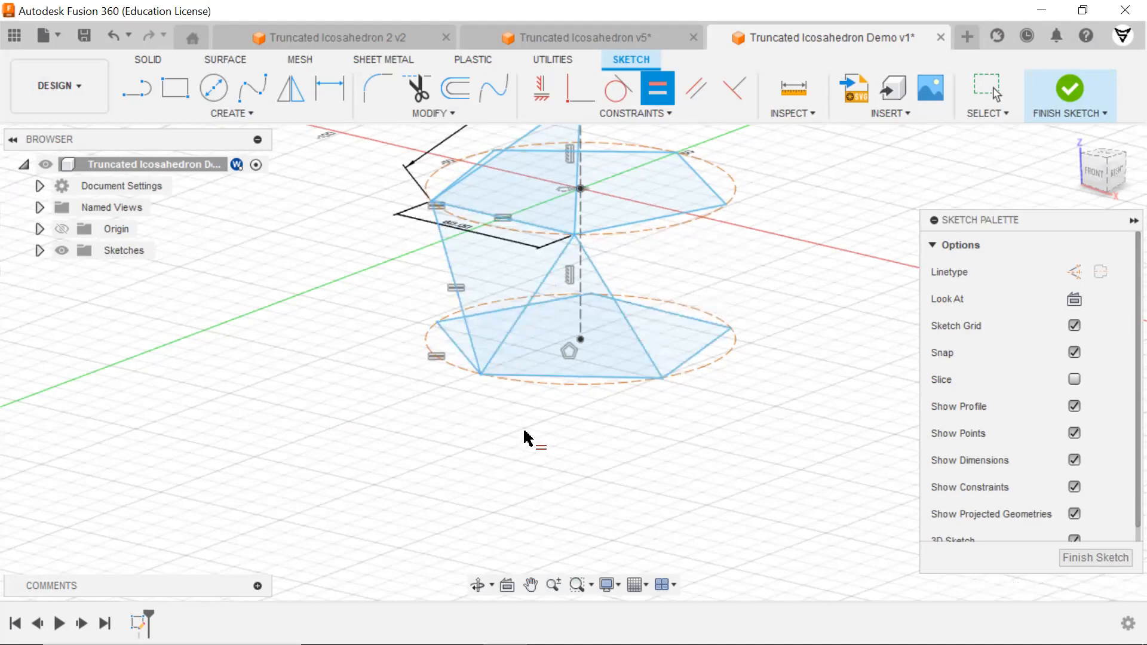
Step: Draw a vertical construction line downward from the lower pentagon's centre point
{"action": "scroll", "coordinate": [526, 439], "scroll_direction": "down", "scroll_amount": 2}
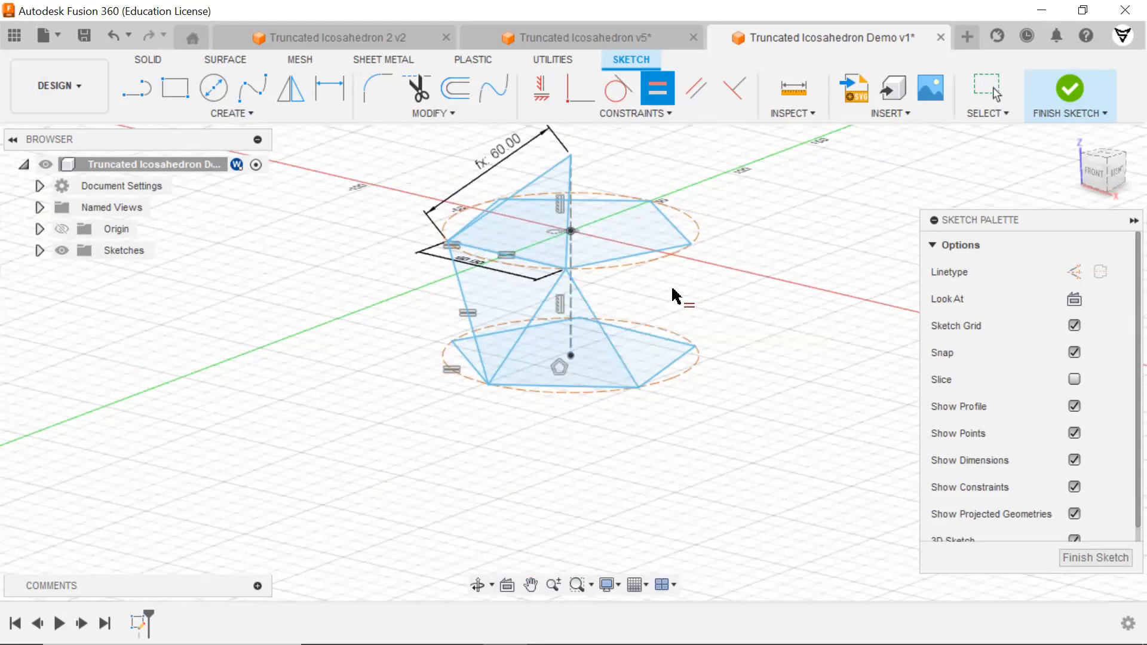
{"action": "middle_click_drag", "start_coordinate": [715, 314], "coordinate": [714, 274]}
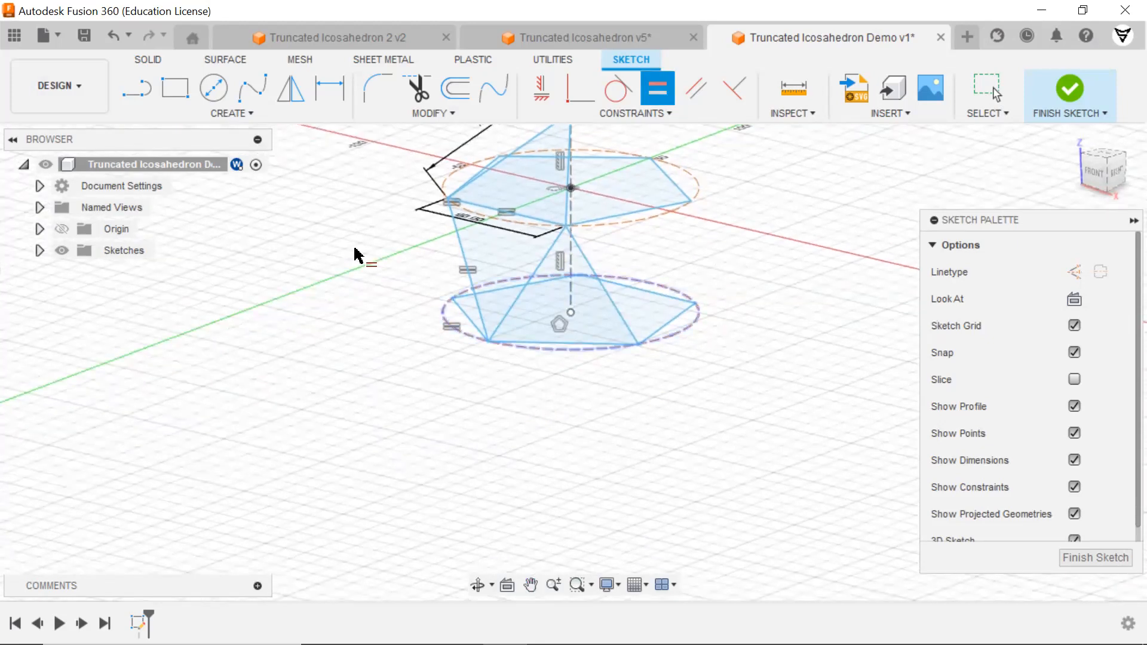
{"action": "left_click", "coordinate": [136, 88]}
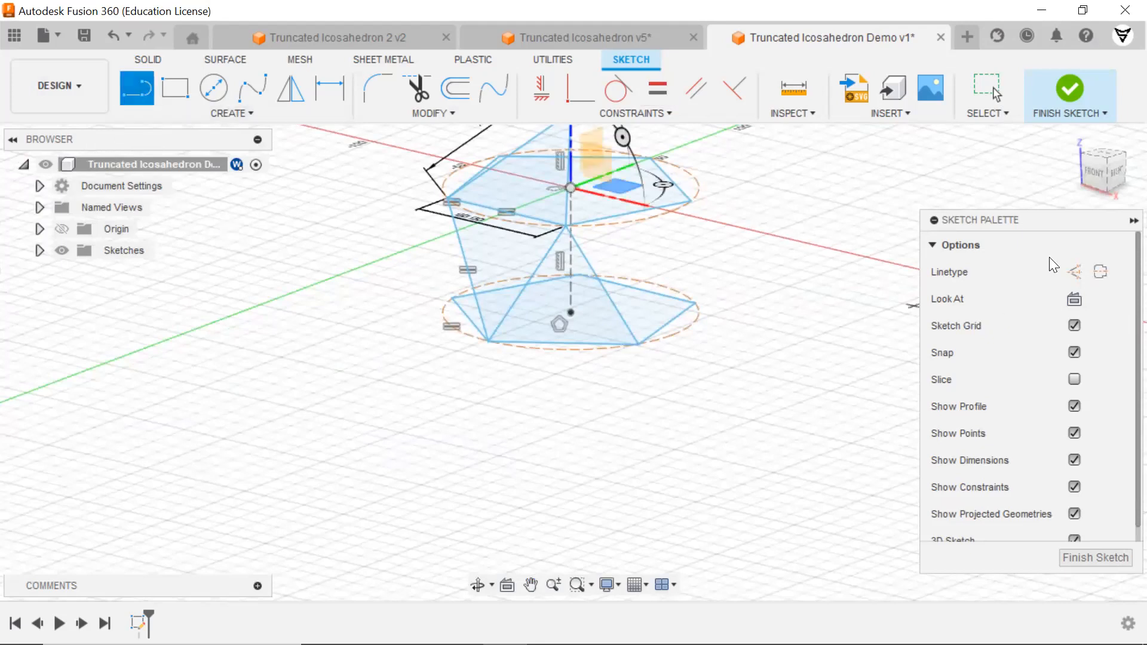
{"action": "left_click", "coordinate": [1074, 272]}
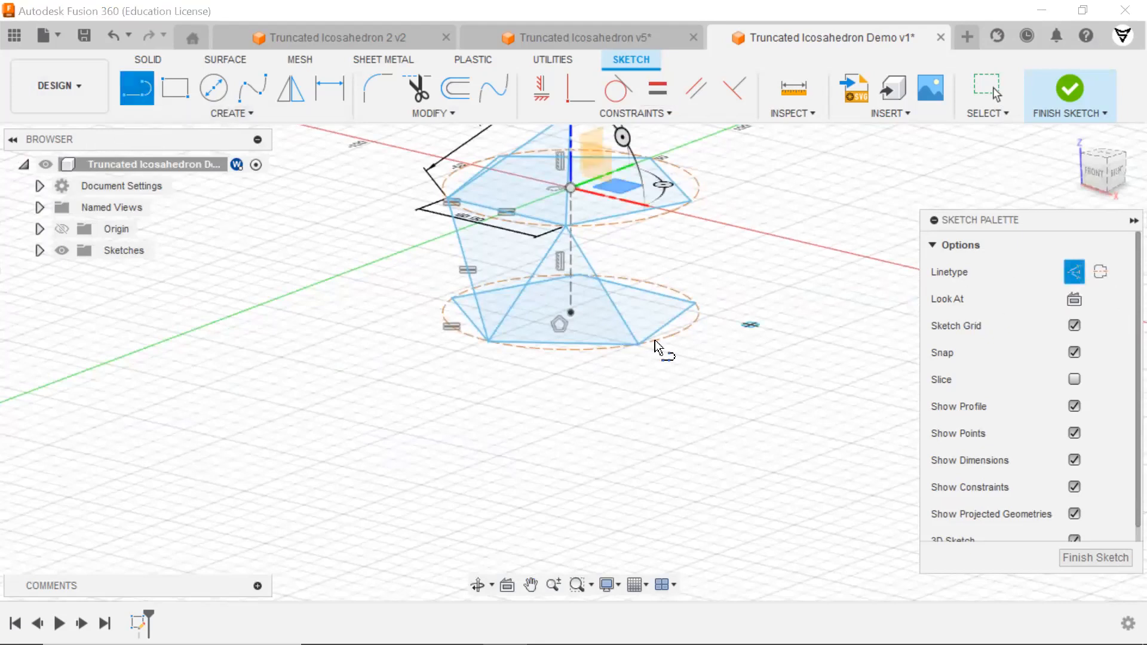
{"action": "left_click", "coordinate": [573, 314]}
{"action": "left_click", "coordinate": [572, 379]}
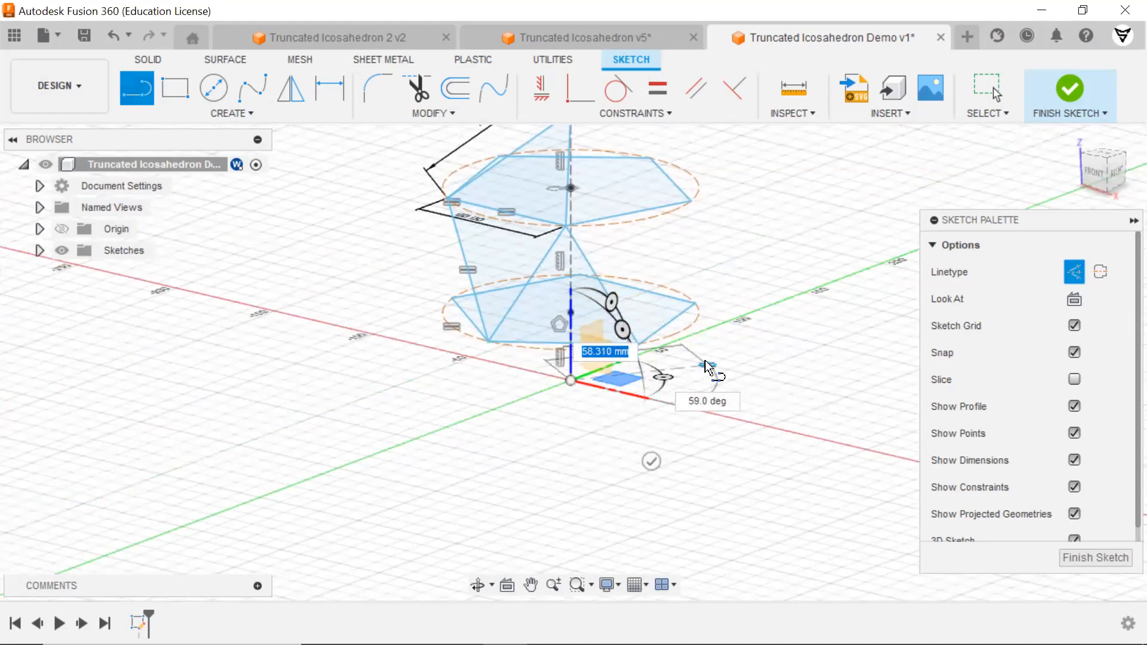
{"action": "right_click", "coordinate": [707, 366]}
{"action": "left_click", "coordinate": [774, 361]}
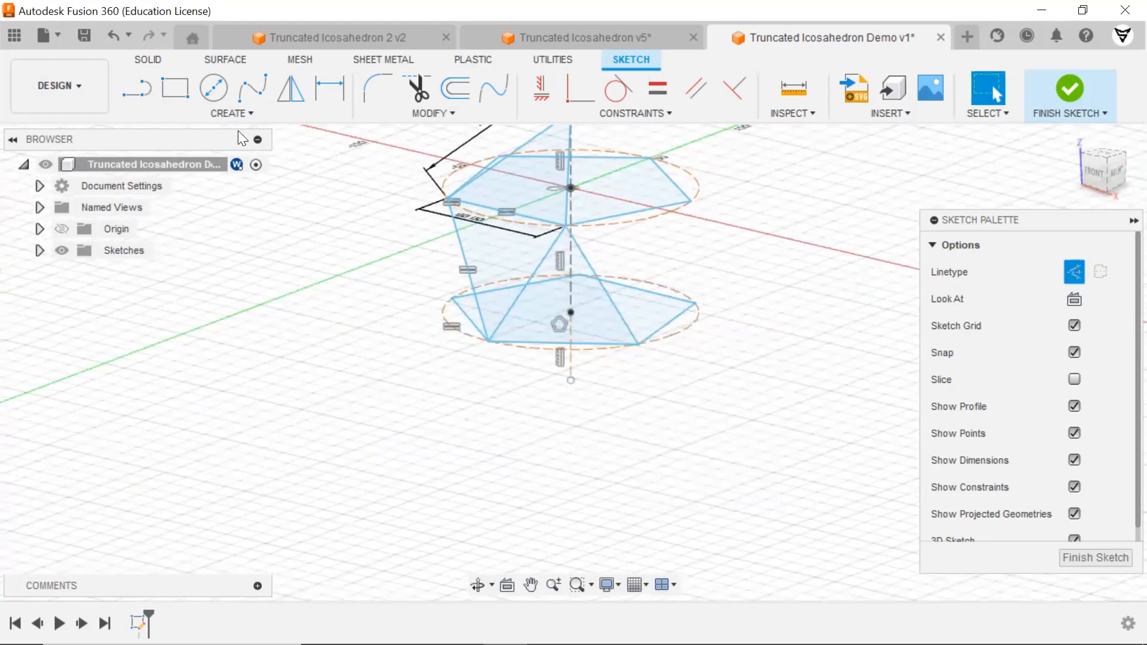
Step: Draw solid lines from the lower pentagon's two front vertices to the bottom end of the vertical construction line
{"action": "left_click", "coordinate": [140, 92]}
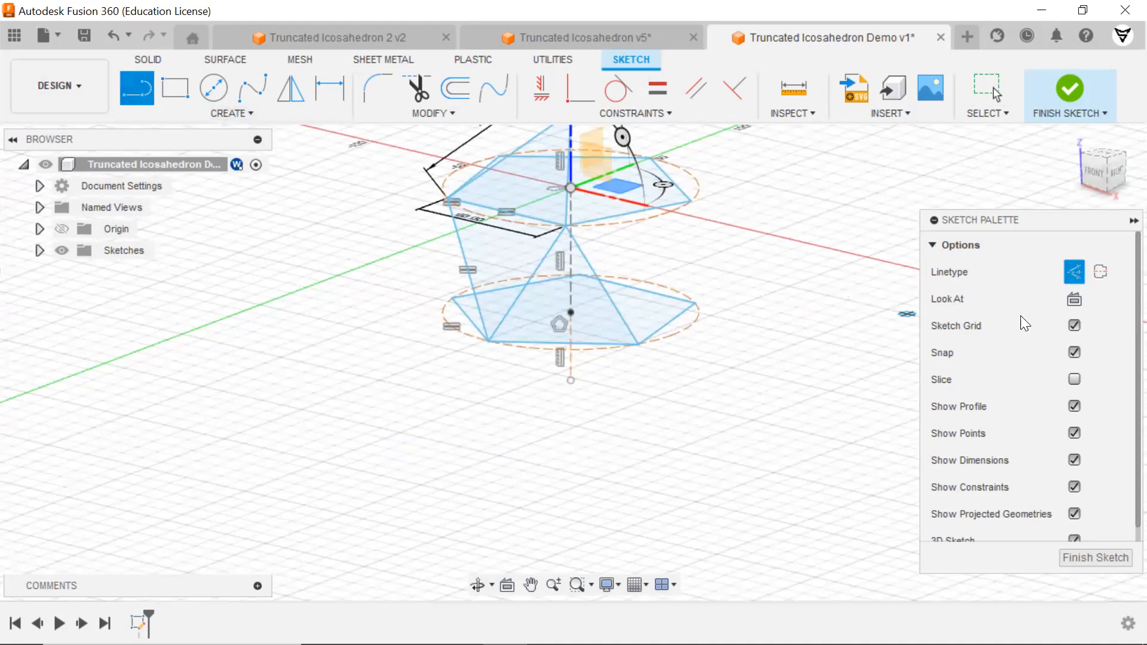
{"action": "left_click", "coordinate": [1072, 273]}
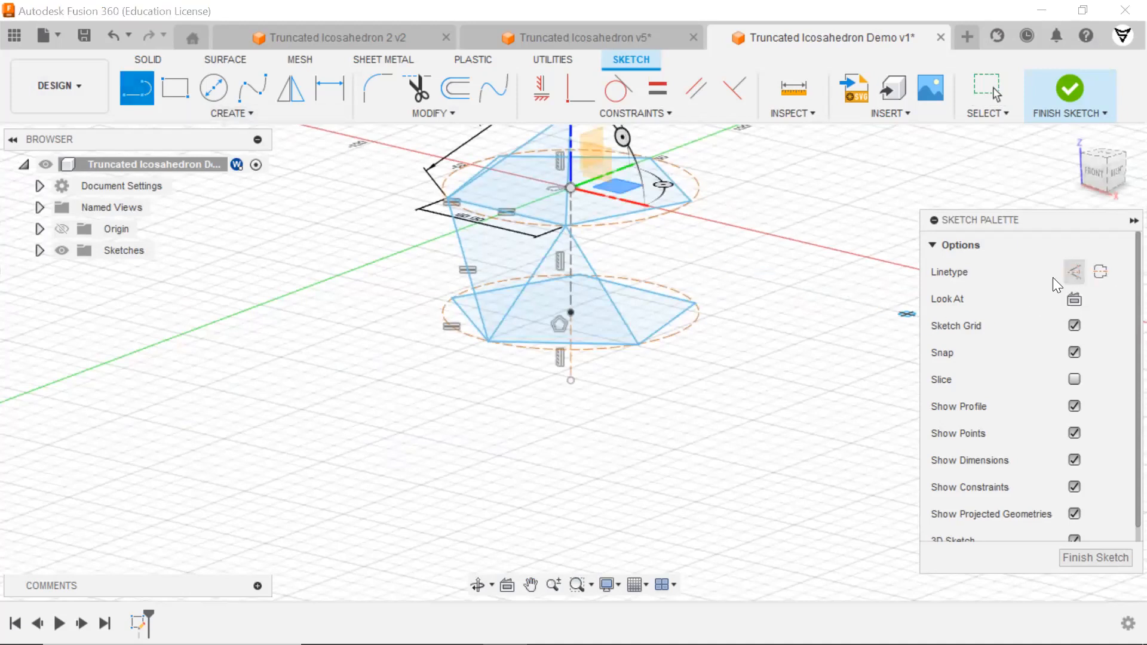
{"action": "left_click", "coordinate": [488, 344]}
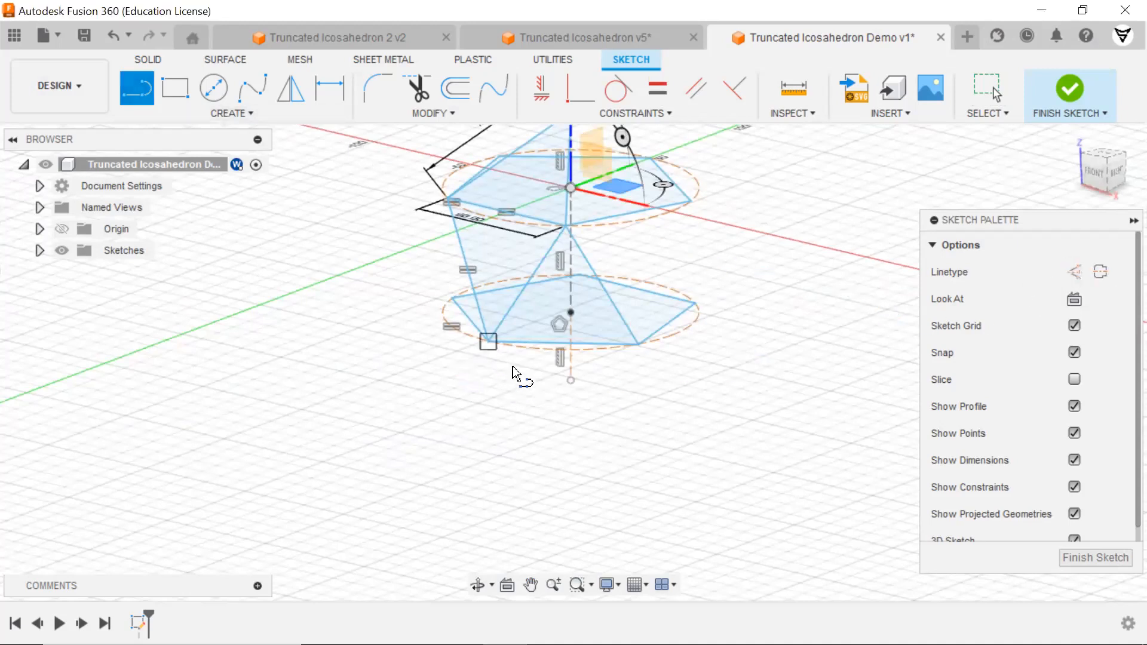
{"action": "left_click", "coordinate": [572, 381]}
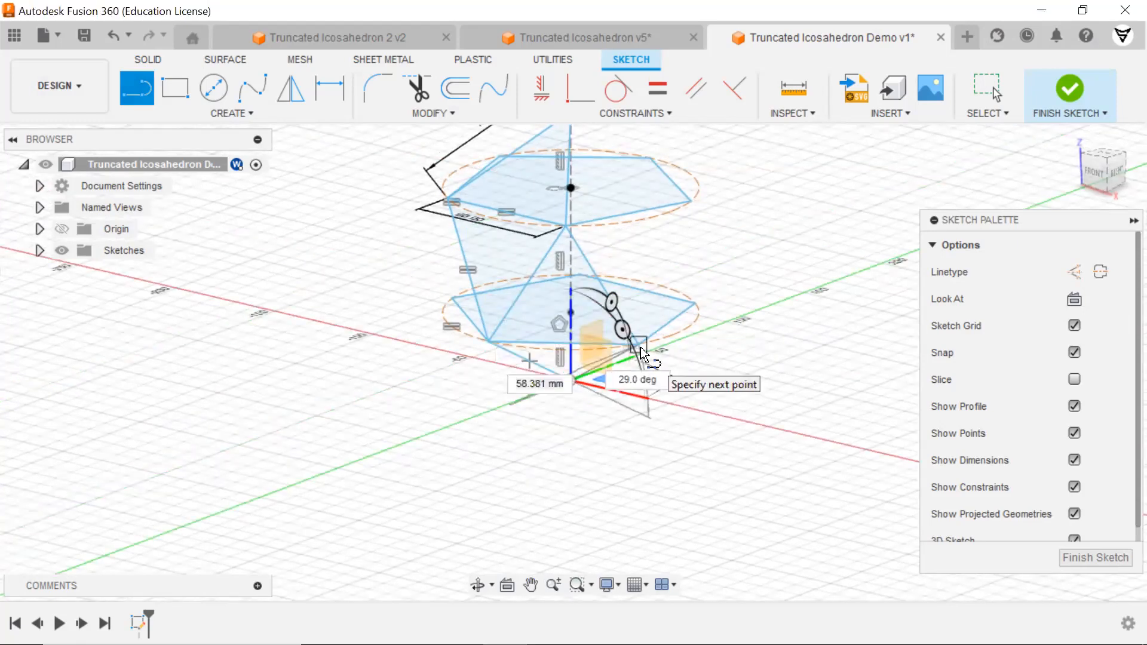
{"action": "left_click", "coordinate": [638, 345]}
{"action": "key", "text": "Escape"}
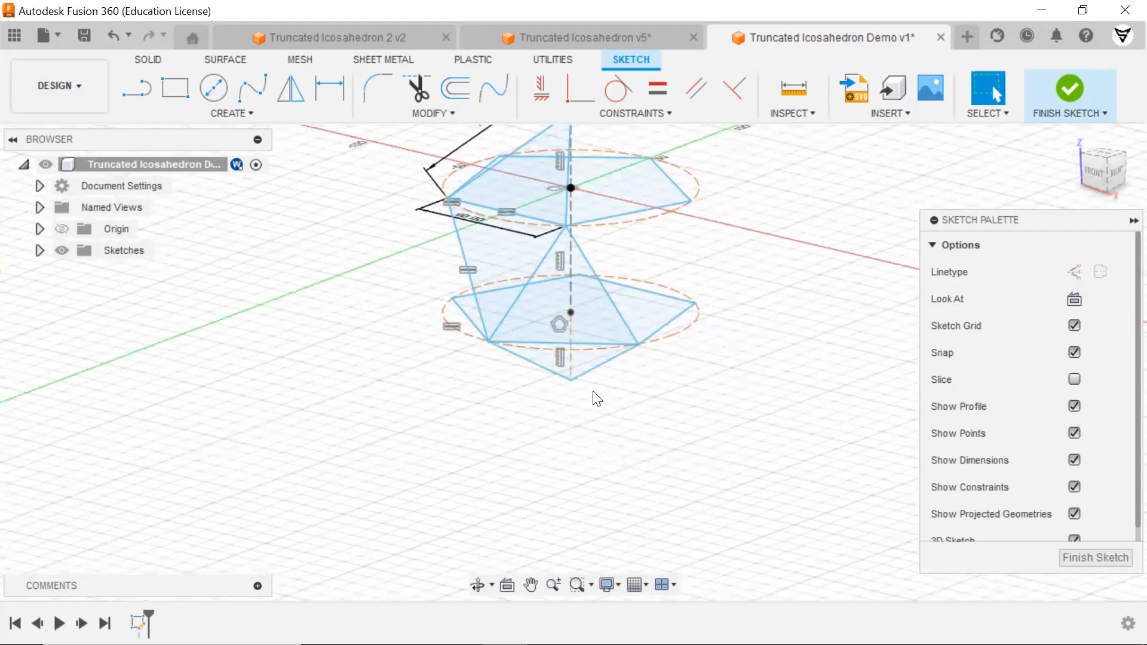
Step: Make the vertical construction line below the lower pentagon equal in length to the one between the upper pentagon's centre and the top apex
{"action": "middle_click_drag", "start_coordinate": [681, 371], "coordinate": [652, 480]}
{"action": "mouse_move", "coordinate": [560, 284]}
{"action": "middle_mouse_down", "text": "shift"}
{"action": "mouse_move", "coordinate": [564, 231]}
{"action": "mouse_move", "coordinate": [553, 263]}
{"action": "middle_mouse_up", "text": "shift"}
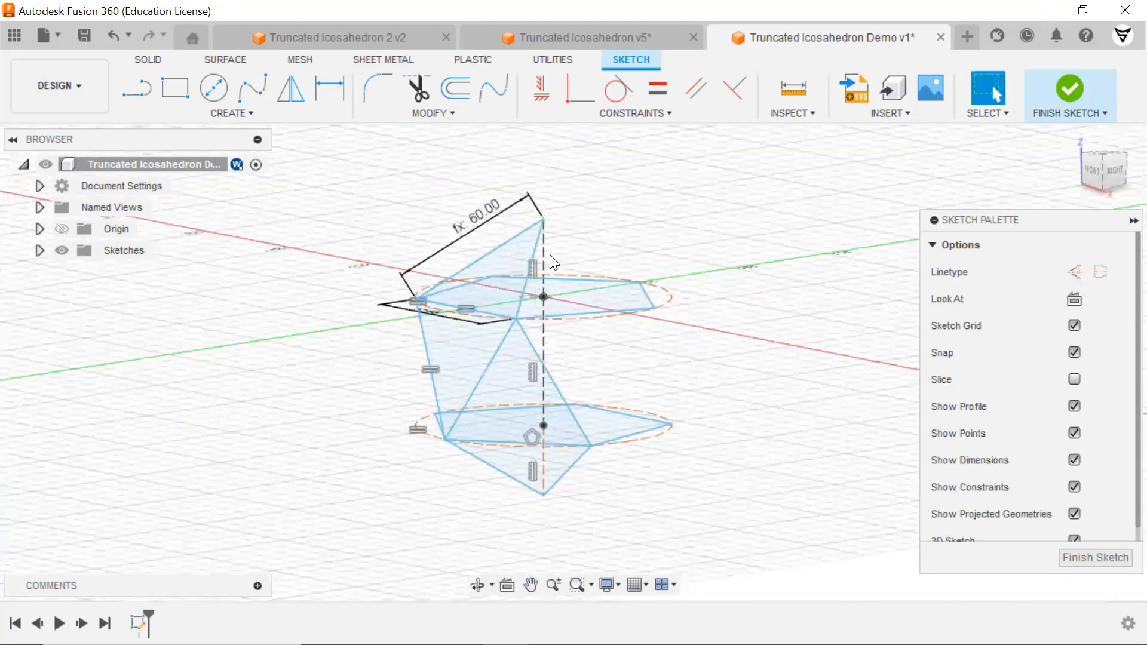
{"action": "left_click", "coordinate": [652, 100]}
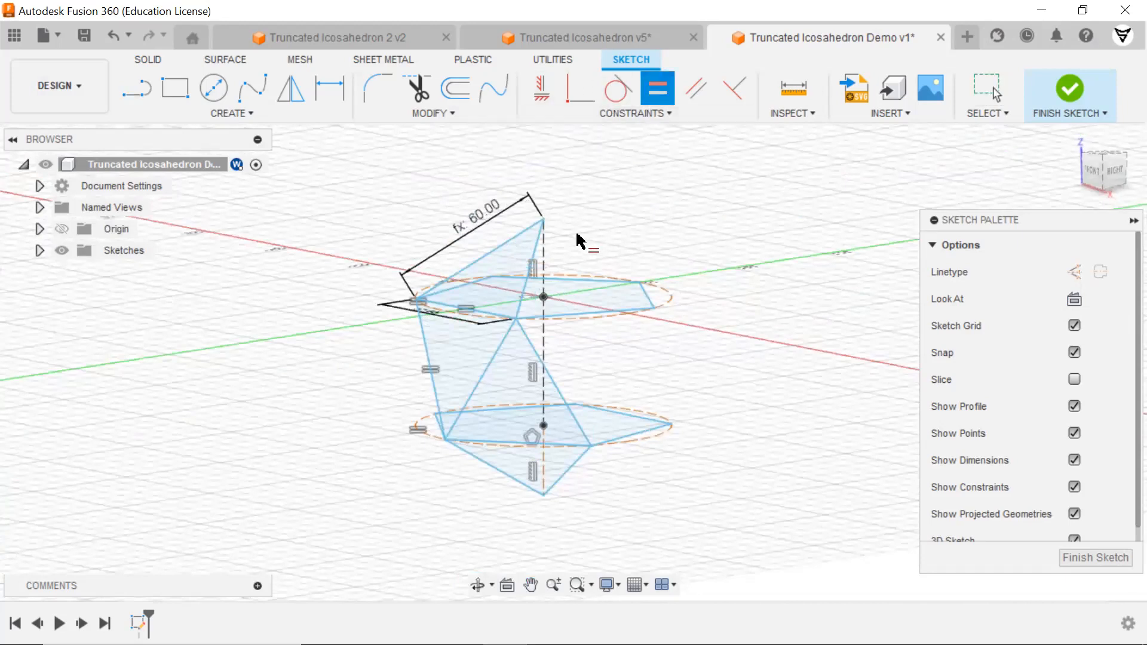
{"action": "left_click", "coordinate": [544, 260]}
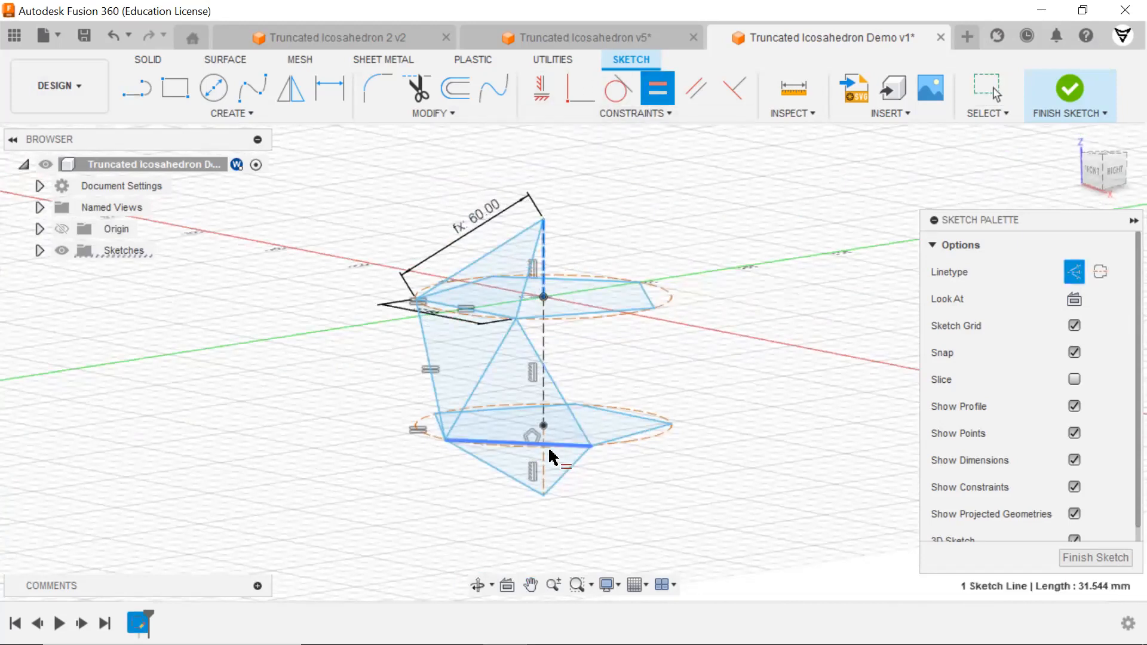
{"action": "left_click", "coordinate": [612, 486]}
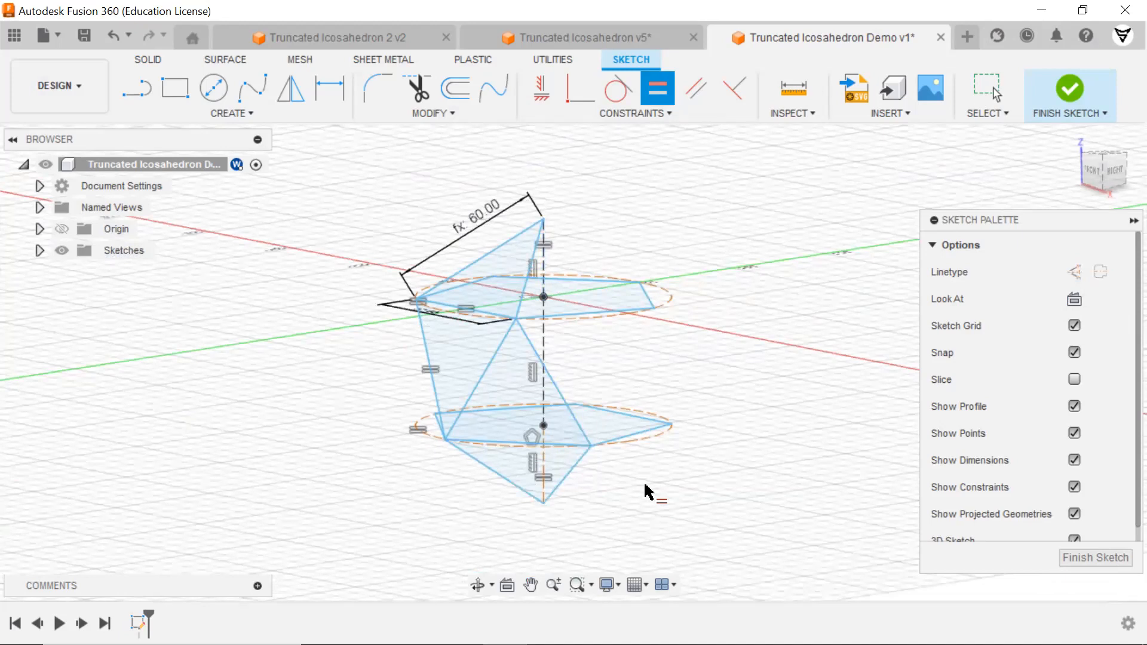
{"action": "key", "text": "Escape"}
Step: Place two sketch points on each of the two slanted edges running from the top apex to the upper pentagon
{"action": "mouse_move", "coordinate": [578, 504]}
{"action": "middle_mouse_down", "text": "shift"}
{"action": "mouse_move", "coordinate": [635, 478]}
{"action": "mouse_move", "coordinate": [661, 494]}
{"action": "mouse_move", "coordinate": [688, 482]}
{"action": "mouse_move", "coordinate": [676, 485]}
{"action": "middle_mouse_up", "text": "shift"}
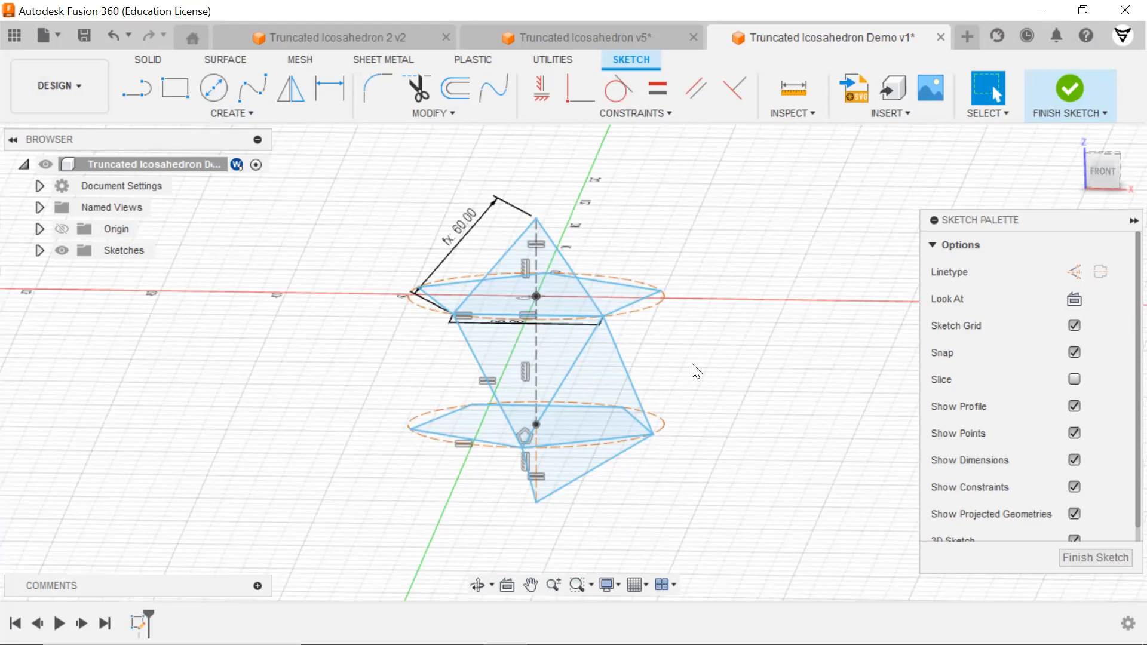
{"action": "scroll", "coordinate": [522, 343], "scroll_direction": "down", "scroll_amount": 3}
{"action": "scroll", "coordinate": [522, 343], "scroll_direction": "up", "scroll_amount": 3}
{"action": "scroll", "coordinate": [522, 343], "scroll_direction": "up", "scroll_amount": 2}
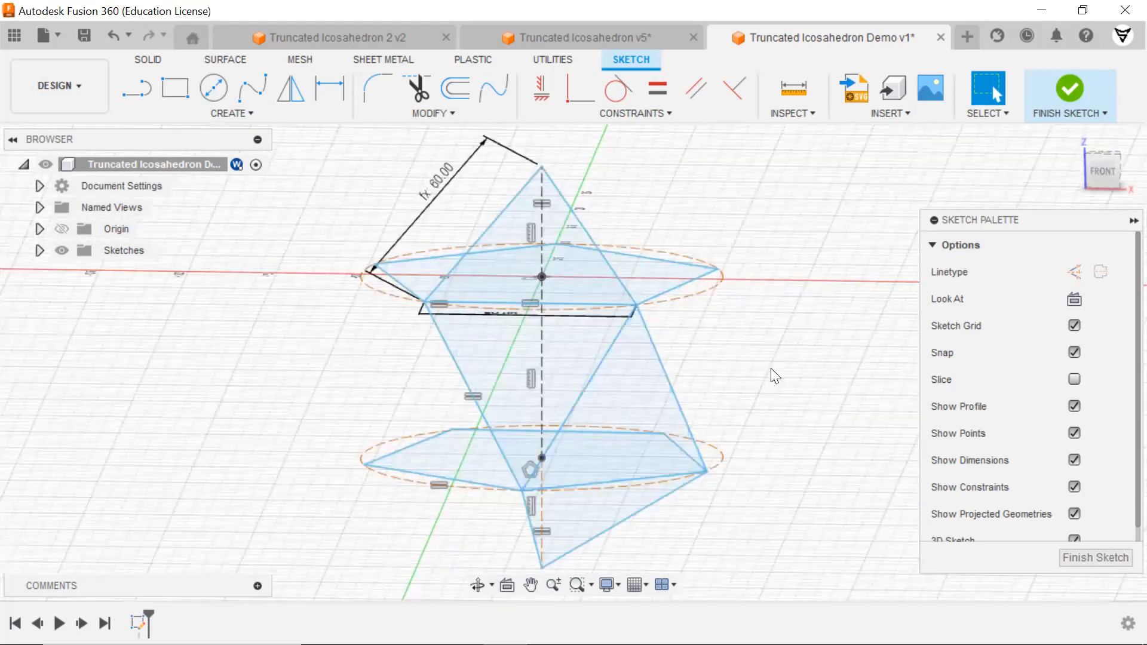
{"action": "mouse_move", "coordinate": [774, 355]}
{"action": "middle_mouse_down", "text": "shift"}
{"action": "mouse_move", "coordinate": [761, 345]}
{"action": "mouse_move", "coordinate": [802, 353]}
{"action": "mouse_move", "coordinate": [799, 343]}
{"action": "mouse_move", "coordinate": [794, 356]}
{"action": "middle_mouse_up", "text": "shift"}
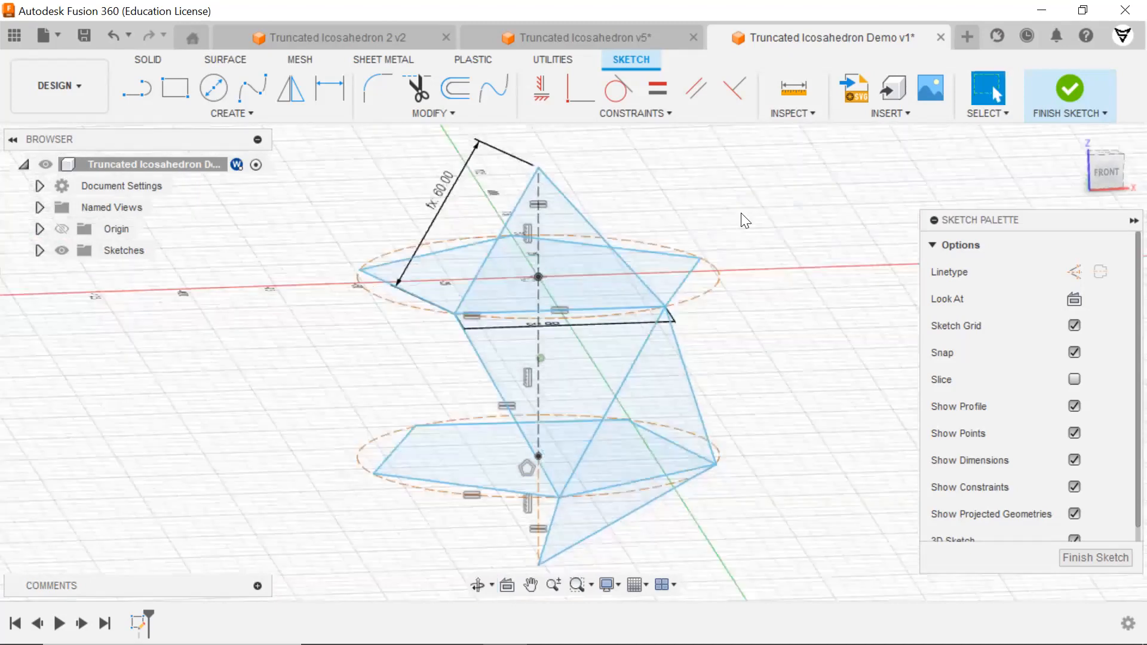
{"action": "left_click", "coordinate": [242, 116]}
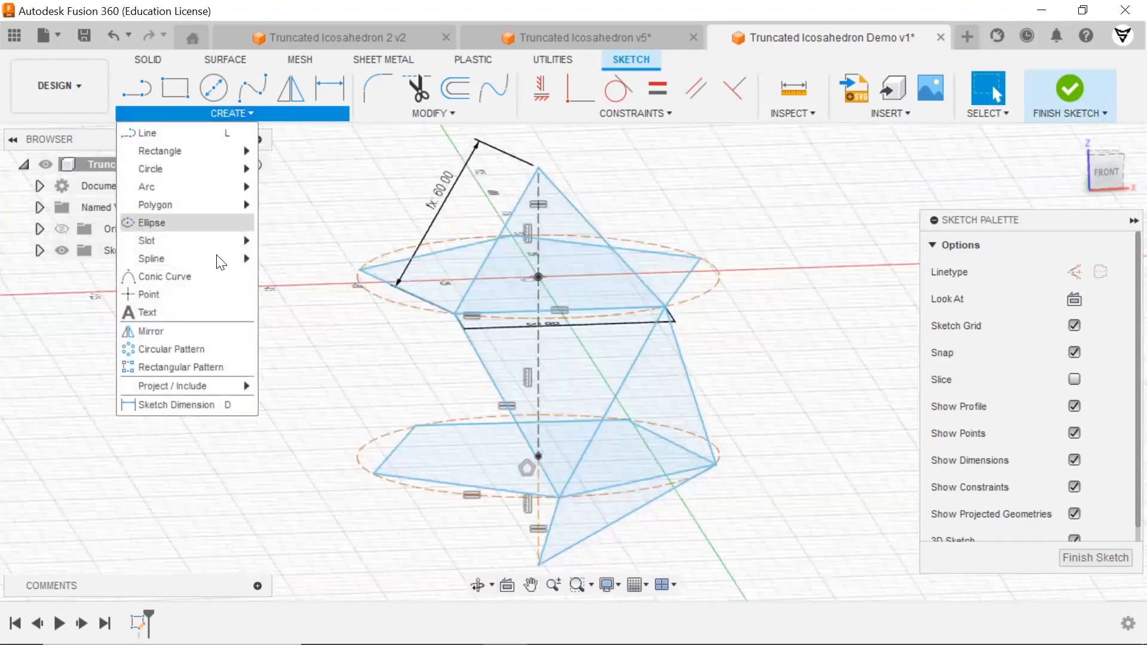
{"action": "mouse_move", "coordinate": [179, 252]}
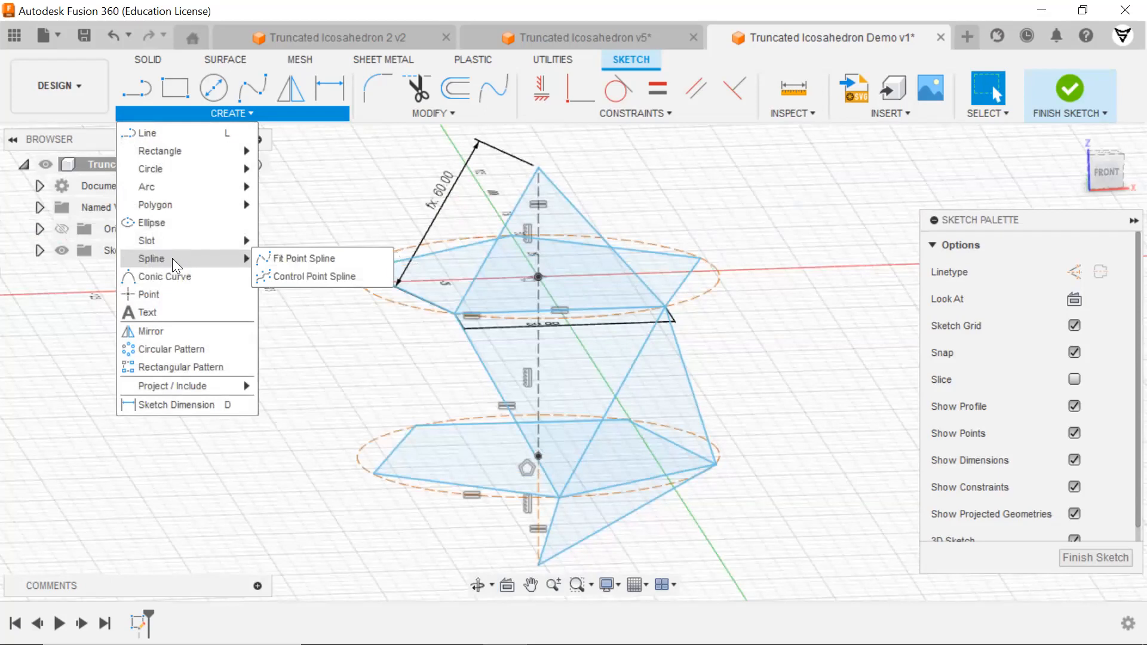
{"action": "left_click", "coordinate": [153, 293]}
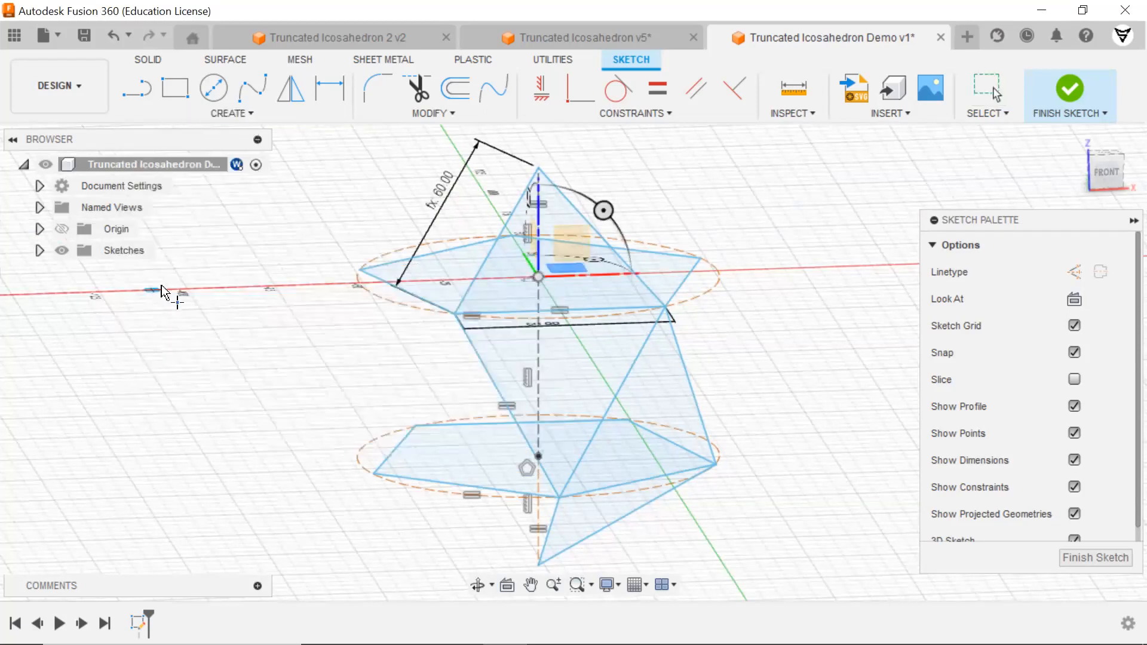
{"action": "scroll", "coordinate": [447, 227], "scroll_direction": "up", "scroll_amount": 4}
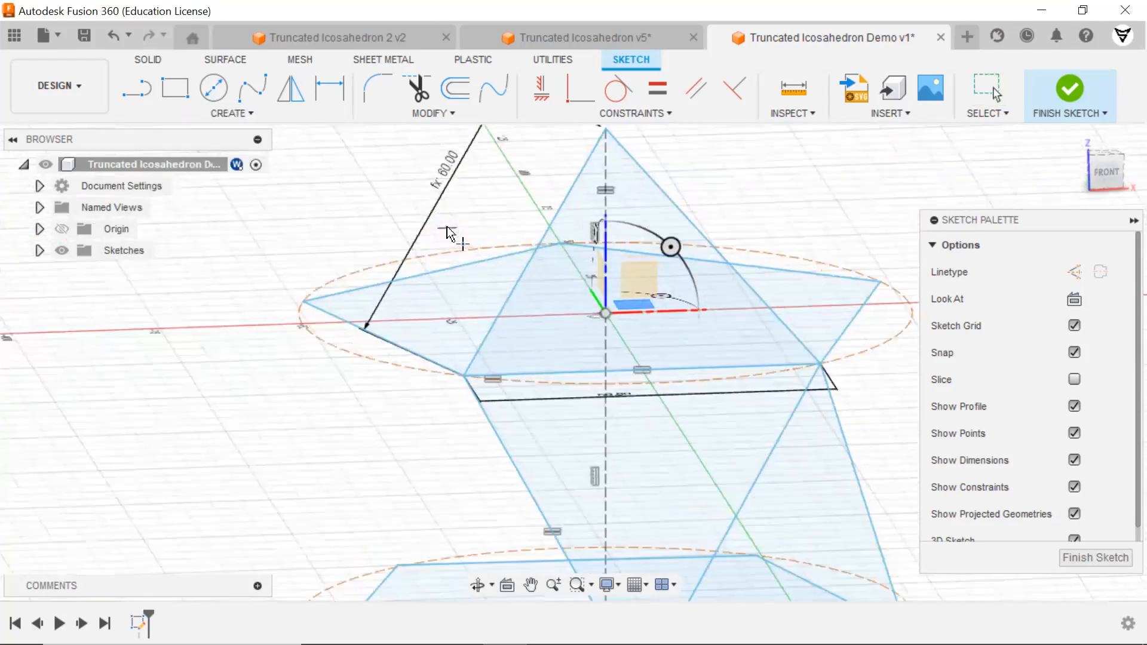
{"action": "scroll", "coordinate": [449, 233], "scroll_direction": "down", "scroll_amount": 3}
{"action": "middle_click_drag", "start_coordinate": [350, 187], "coordinate": [318, 239]}
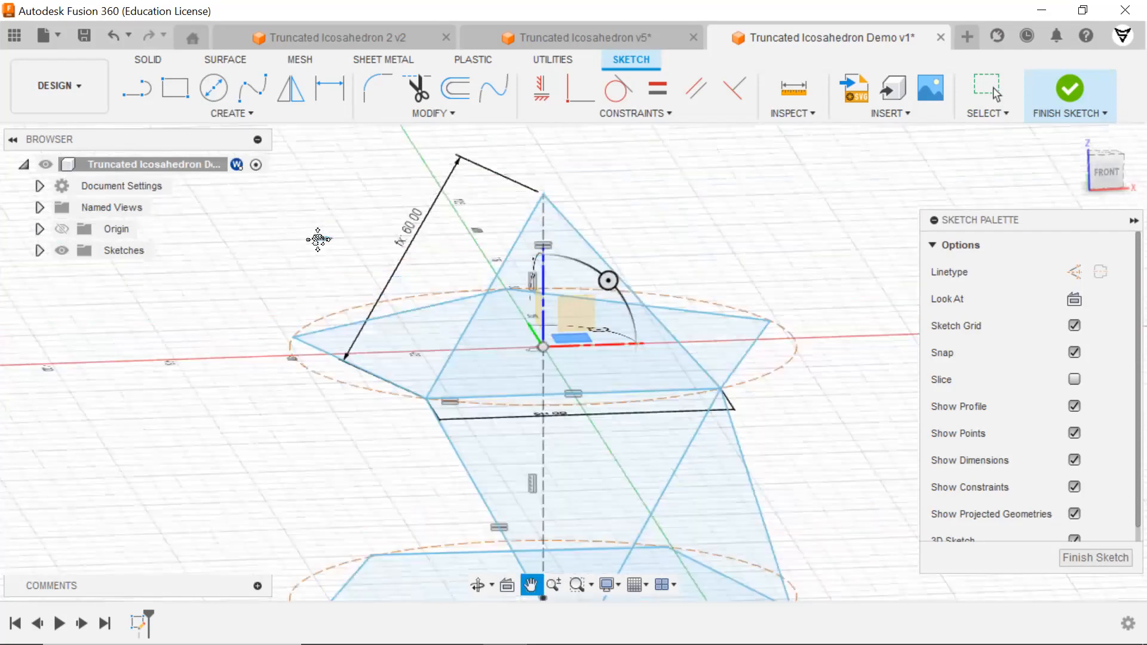
{"action": "left_click", "coordinate": [507, 250]}
{"action": "left_click", "coordinate": [463, 336]}
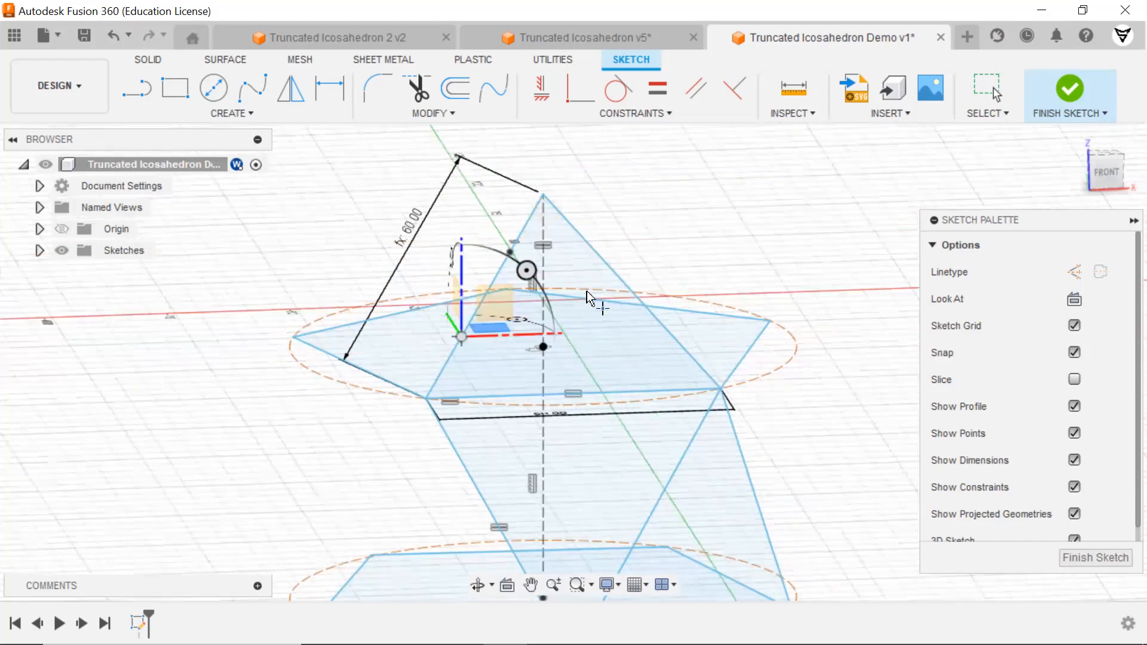
{"action": "left_click", "coordinate": [585, 242]}
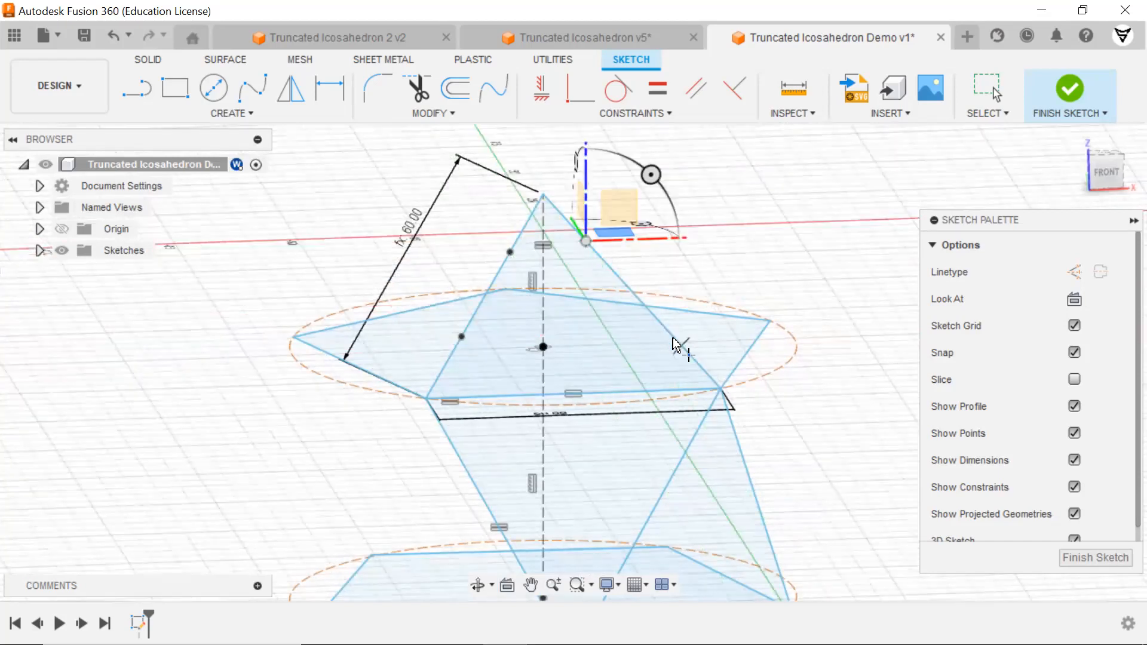
{"action": "left_click", "coordinate": [670, 334]}
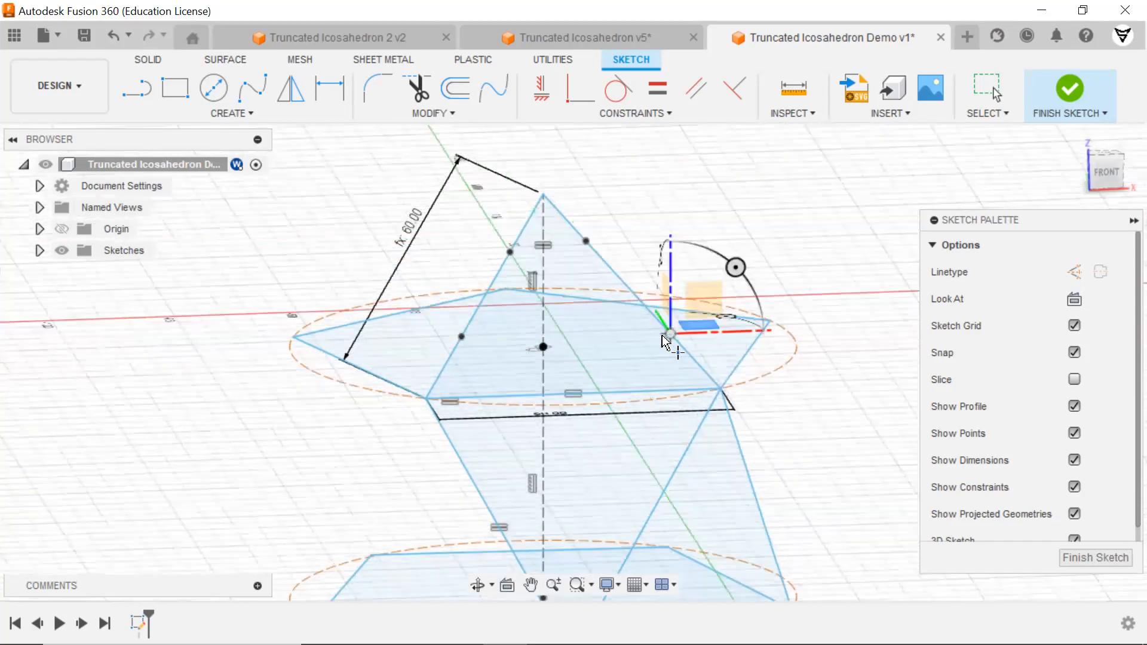
Step: Place two sketch points on the upper pentagon's front side and two on the left slanted connecting line
{"action": "left_click", "coordinate": [521, 395]}
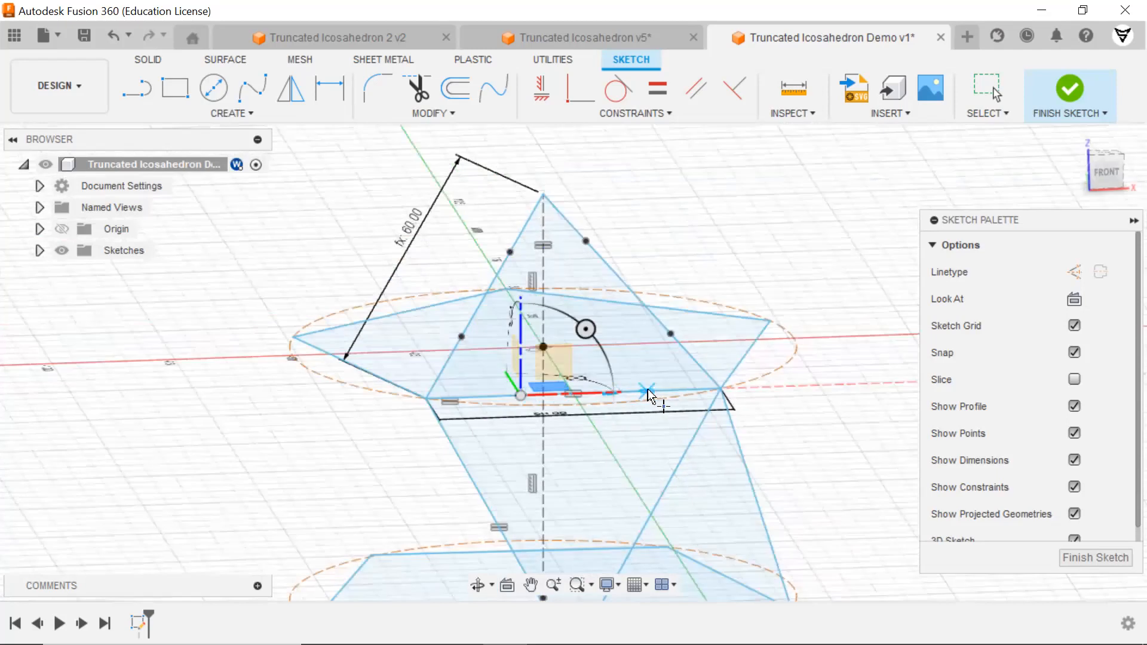
{"action": "left_click", "coordinate": [638, 391]}
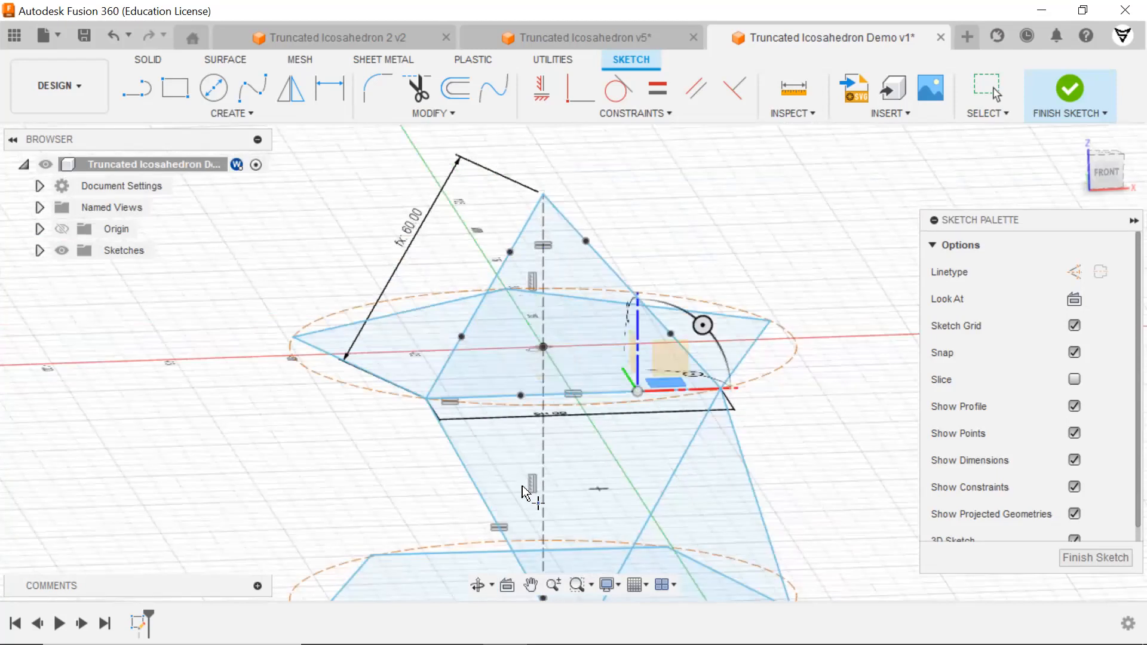
{"action": "left_click", "coordinate": [469, 472]}
{"action": "middle_click_drag", "start_coordinate": [374, 380], "coordinate": [329, 216]}
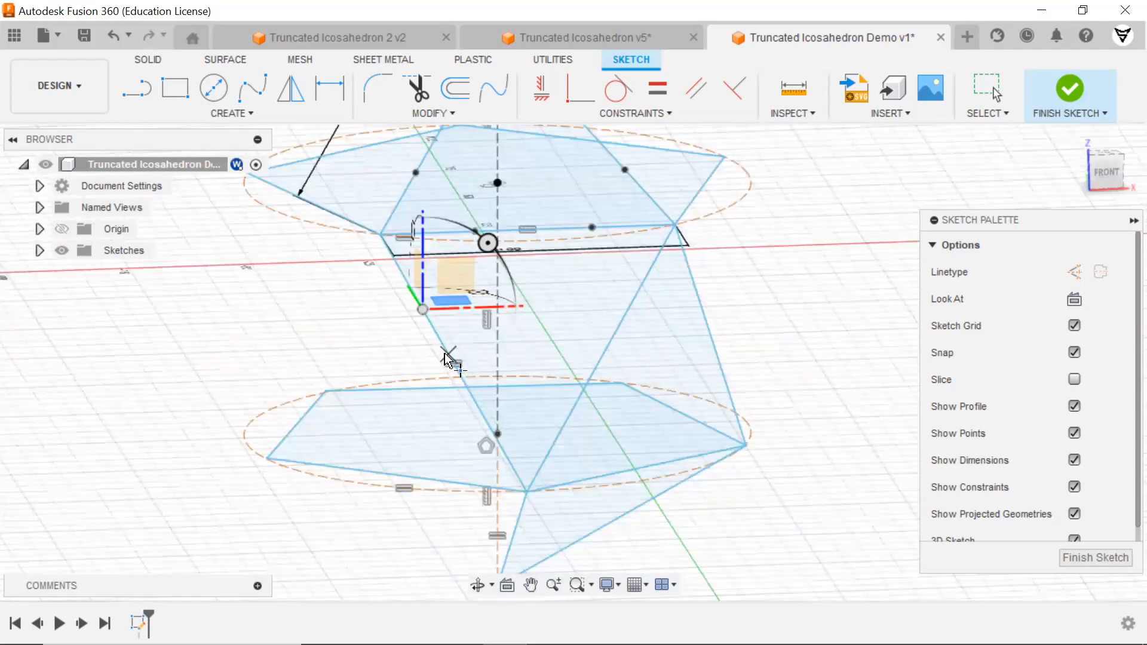
{"action": "mouse_move", "coordinate": [460, 424]}
{"action": "middle_mouse_down", "text": "shift"}
{"action": "mouse_move", "coordinate": [475, 418]}
{"action": "mouse_move", "coordinate": [465, 421]}
{"action": "middle_mouse_up", "text": "shift"}
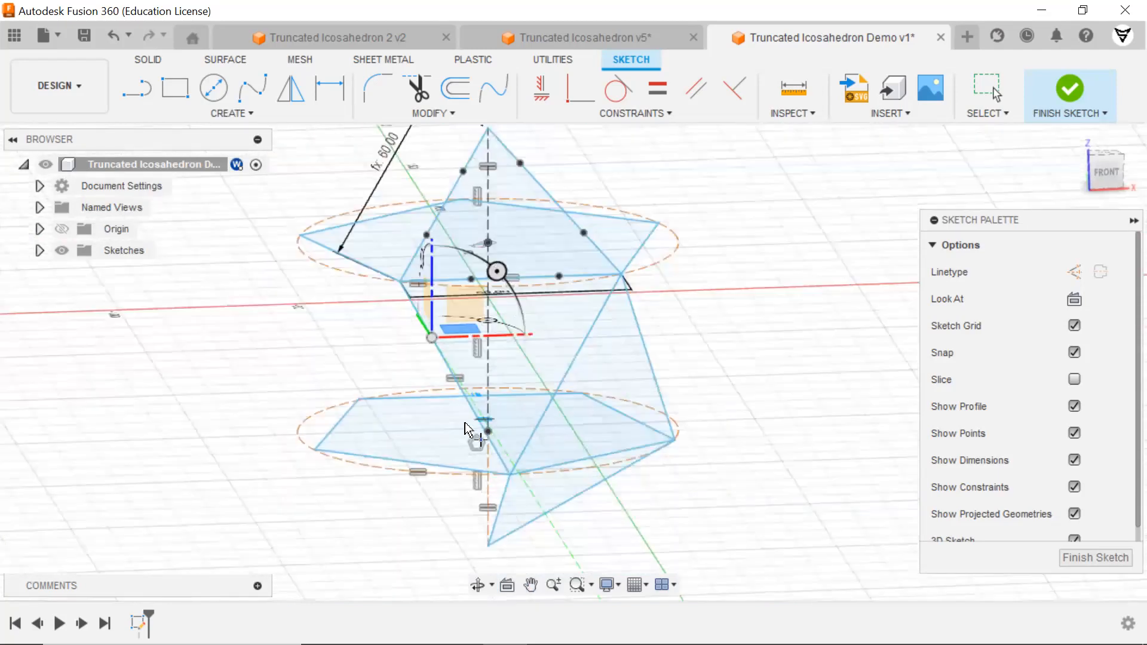
{"action": "scroll", "coordinate": [468, 416], "scroll_direction": "up", "scroll_amount": 5}
{"action": "scroll", "coordinate": [418, 428], "scroll_direction": "down", "scroll_amount": 5}
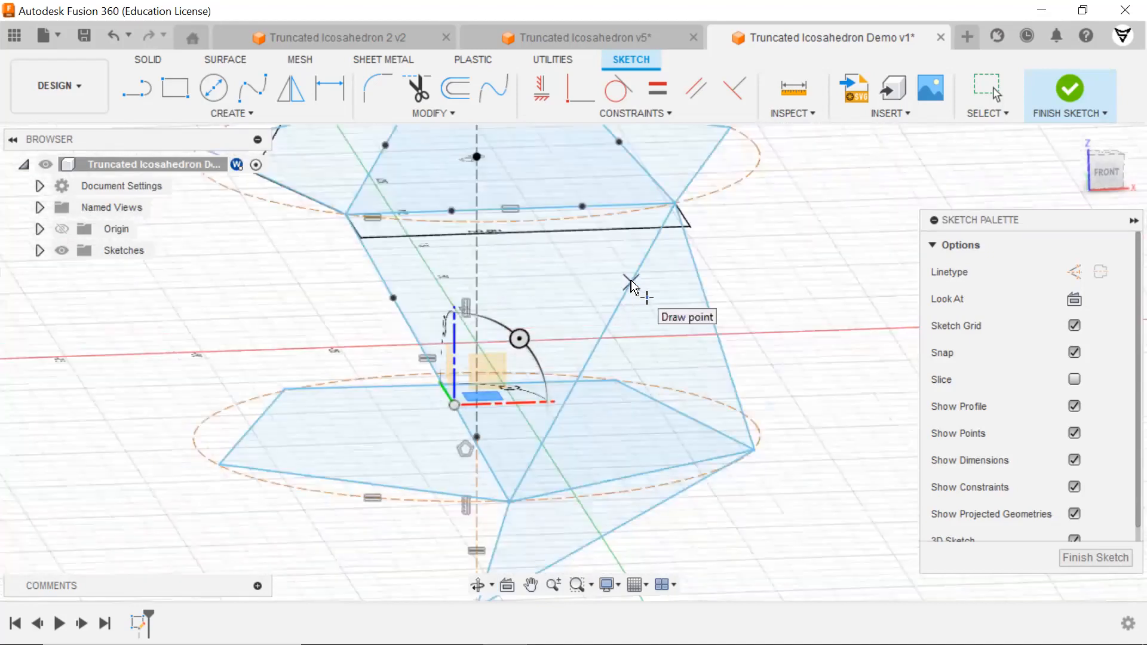
Step: Place two sketch points each on the middle connecting line, the lower pentagon's front-right side and the right connecting line
{"action": "left_click", "coordinate": [632, 284]}
{"action": "left_click", "coordinate": [561, 399]}
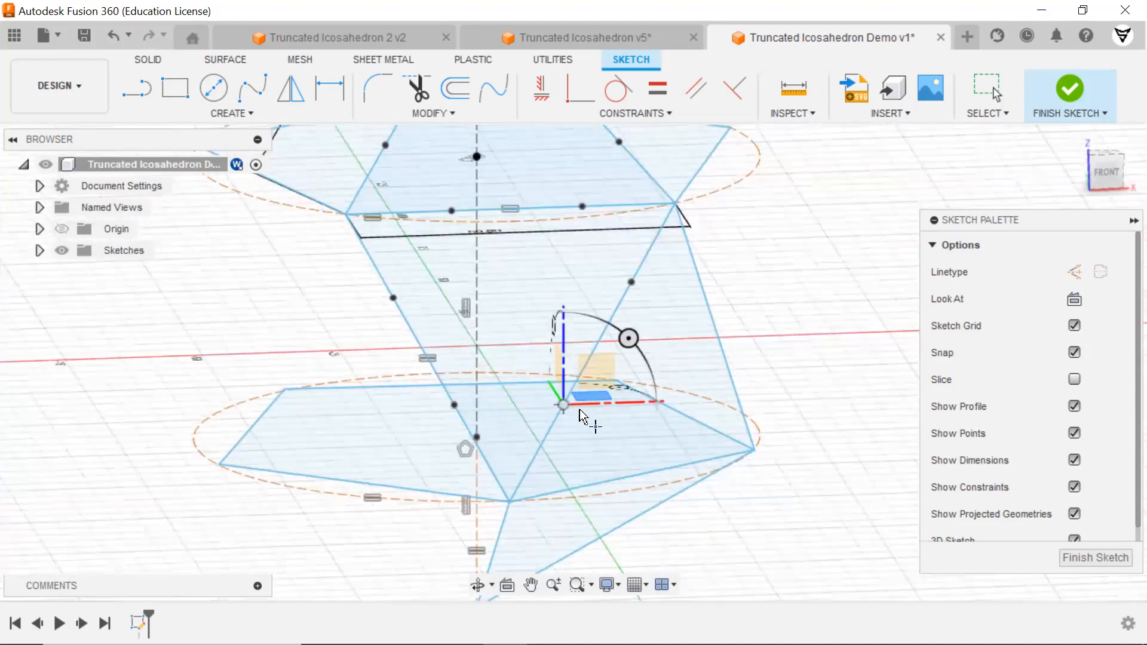
{"action": "left_click", "coordinate": [597, 482]}
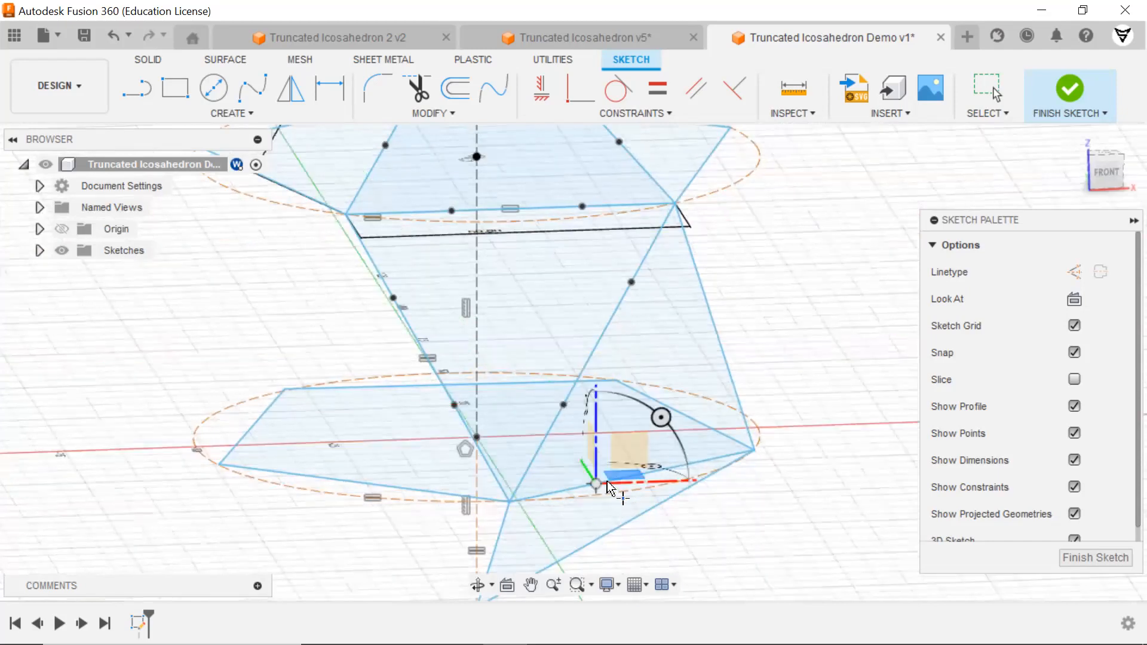
{"action": "left_click", "coordinate": [695, 462]}
{"action": "left_click", "coordinate": [702, 278]}
{"action": "left_click", "coordinate": [734, 390]}
Step: Place two sketch points on each of the two edges running from the lower pentagon to the bottom apex
{"action": "middle_click_drag", "start_coordinate": [778, 487], "coordinate": [802, 307]}
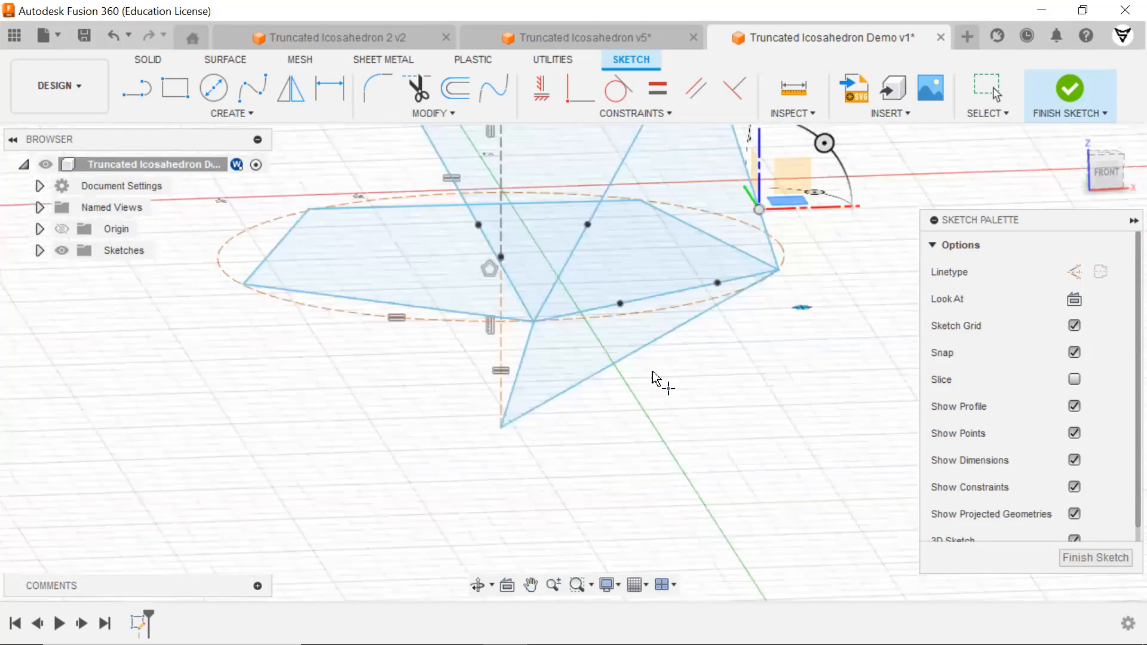
{"action": "left_click", "coordinate": [525, 350]}
{"action": "left_click", "coordinate": [514, 392]}
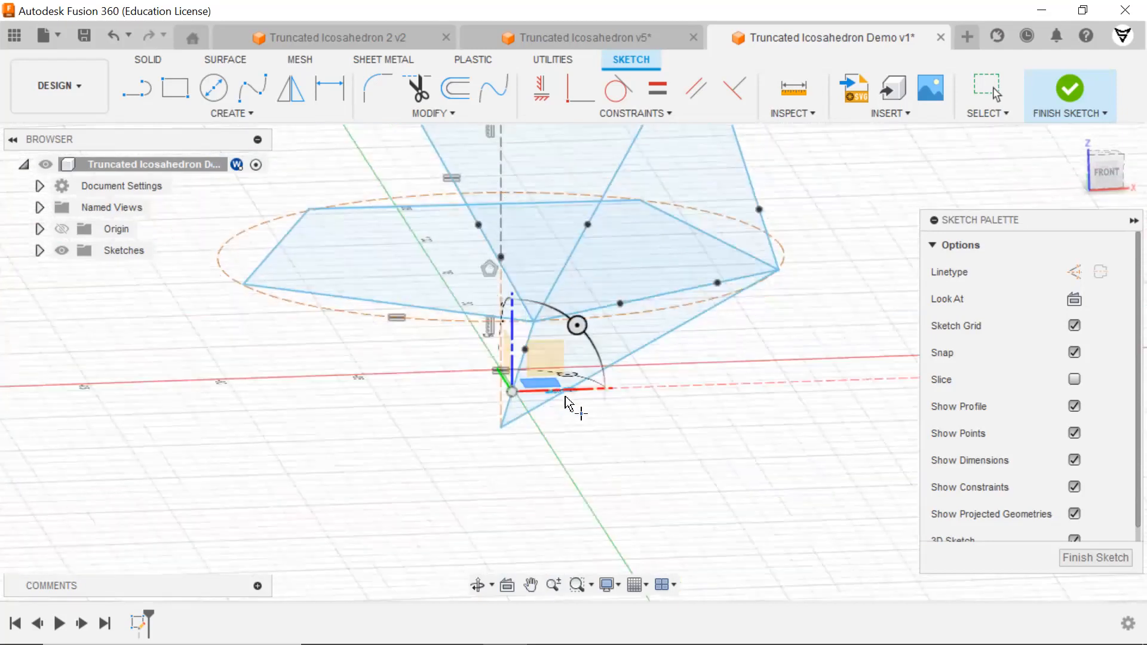
{"action": "left_click", "coordinate": [557, 397]}
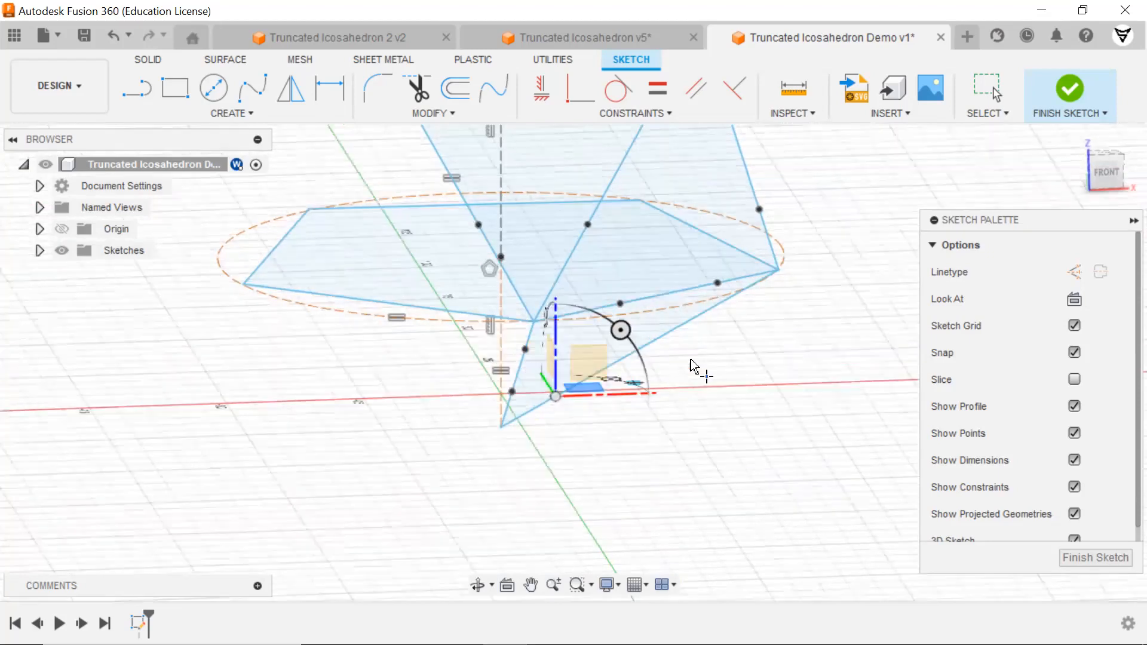
{"action": "left_click", "coordinate": [679, 327]}
{"action": "scroll", "coordinate": [679, 422], "scroll_direction": "down", "scroll_amount": 1}
{"action": "scroll", "coordinate": [680, 426], "scroll_direction": "down", "scroll_amount": 2}
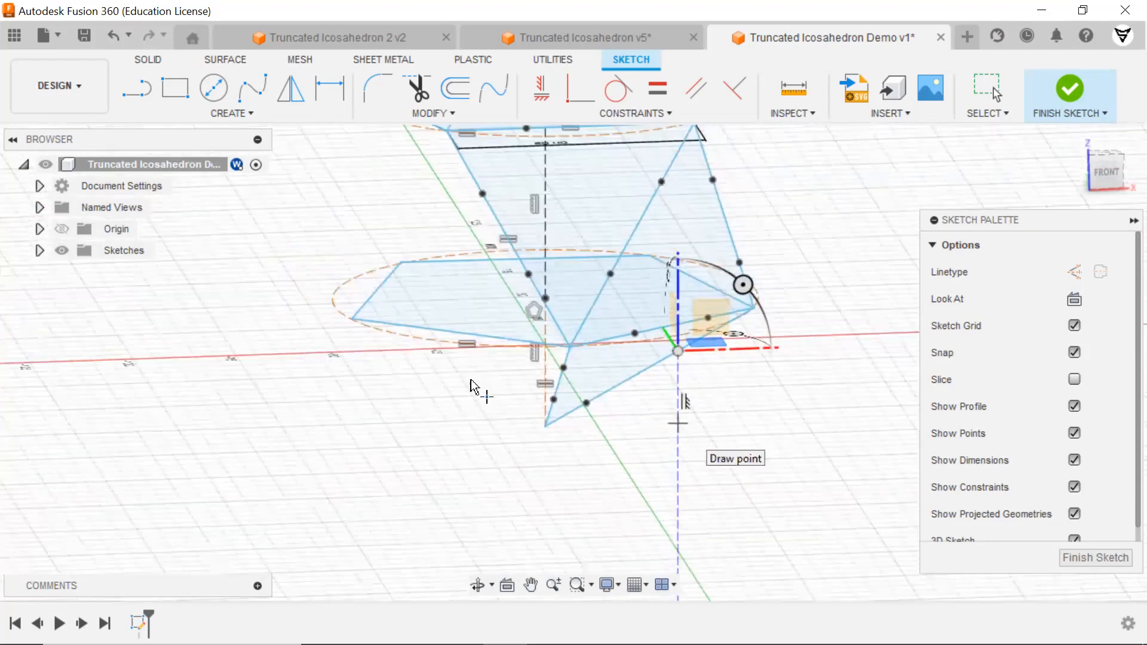
Step: Place one sketch point on the lower pentagon's front-left side and one on the upper pentagon's front-right side
{"action": "left_click", "coordinate": [509, 339]}
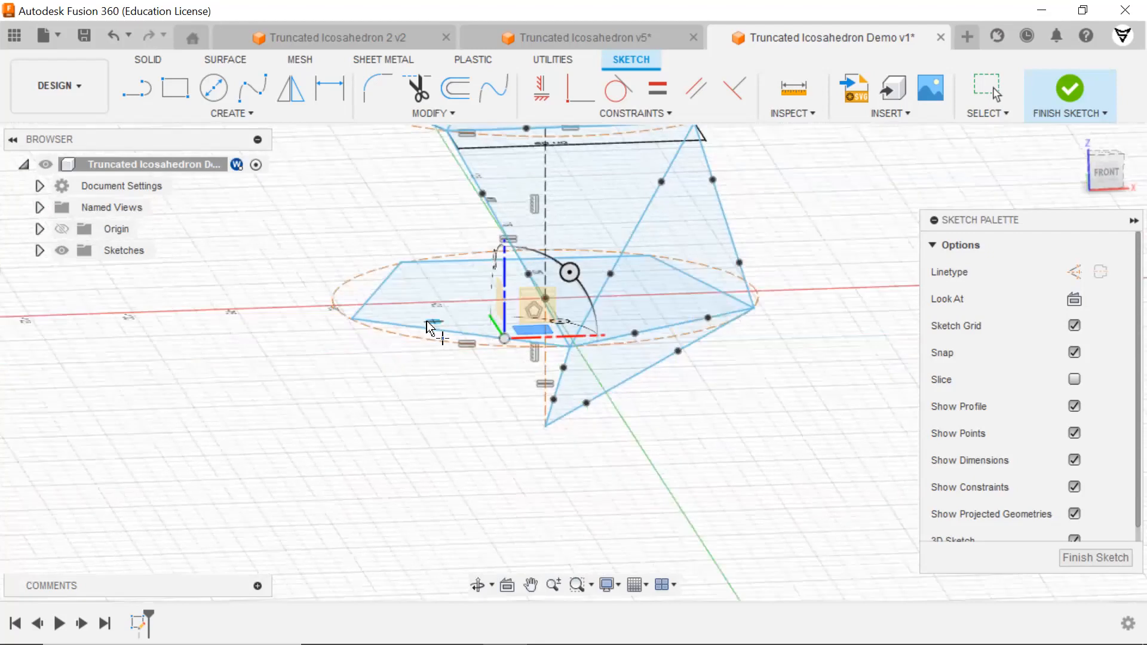
{"action": "mouse_move", "coordinate": [457, 425]}
{"action": "middle_mouse_down", "text": "shift"}
{"action": "mouse_move", "coordinate": [420, 392]}
{"action": "mouse_move", "coordinate": [440, 404]}
{"action": "mouse_move", "coordinate": [439, 422]}
{"action": "middle_mouse_up", "text": "shift"}
{"action": "scroll", "coordinate": [776, 206], "scroll_direction": "up", "scroll_amount": 4}
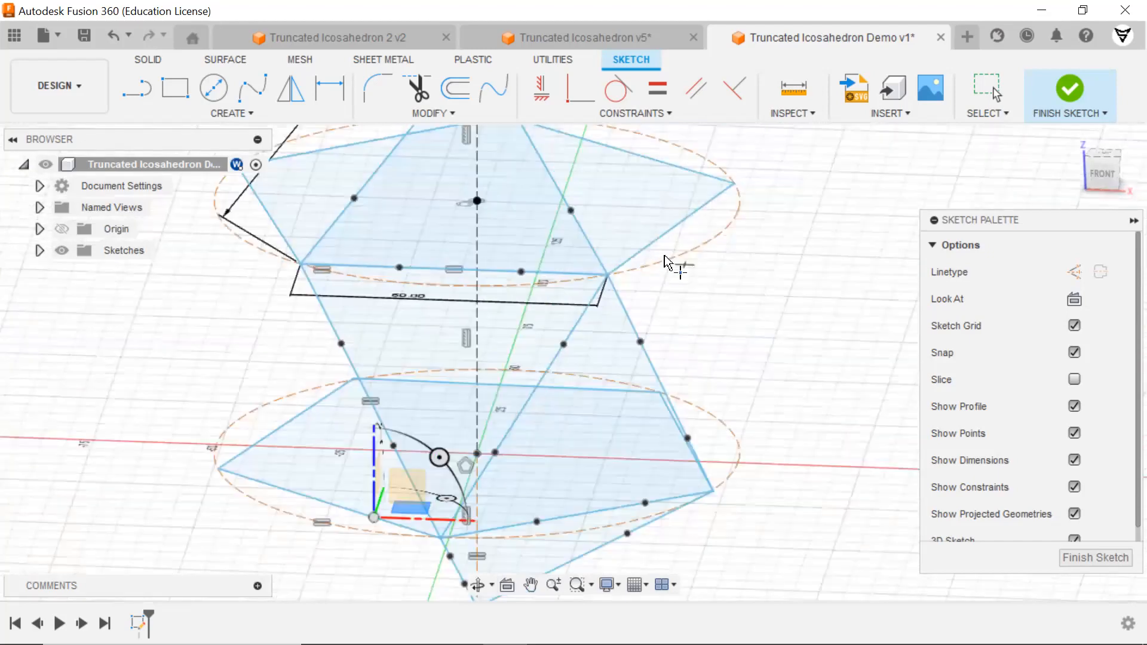
{"action": "left_click", "coordinate": [653, 238]}
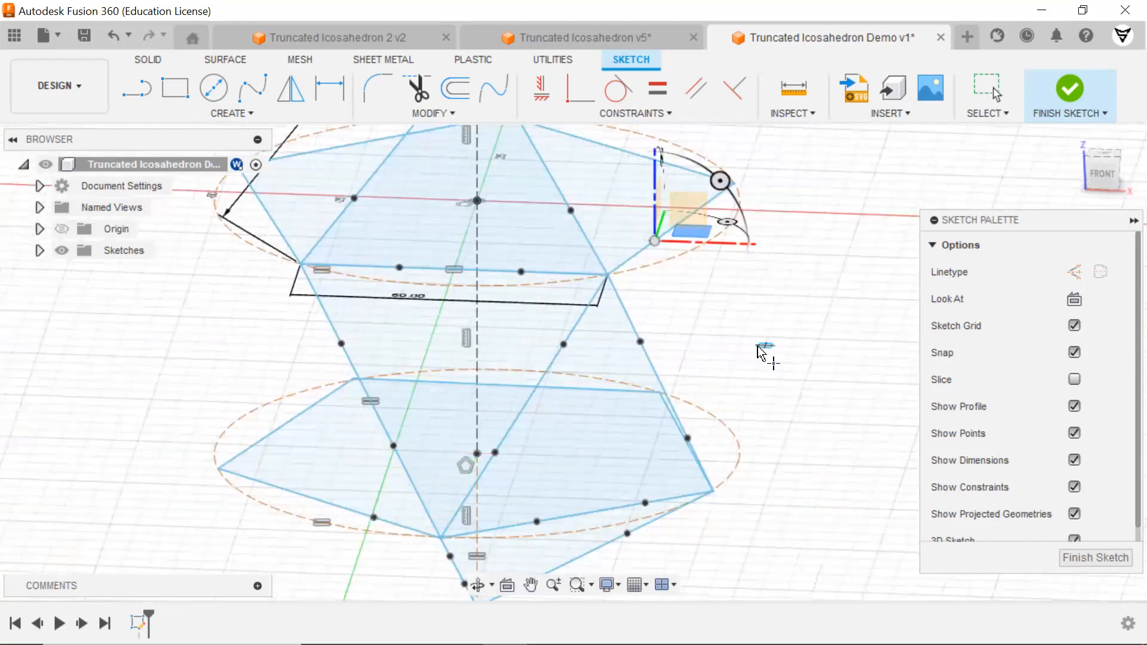
Step: Dimension the distance from the top apex to the nearest point on the left slanted edge as d1/3
{"action": "scroll", "coordinate": [751, 347], "scroll_direction": "down", "scroll_amount": 2}
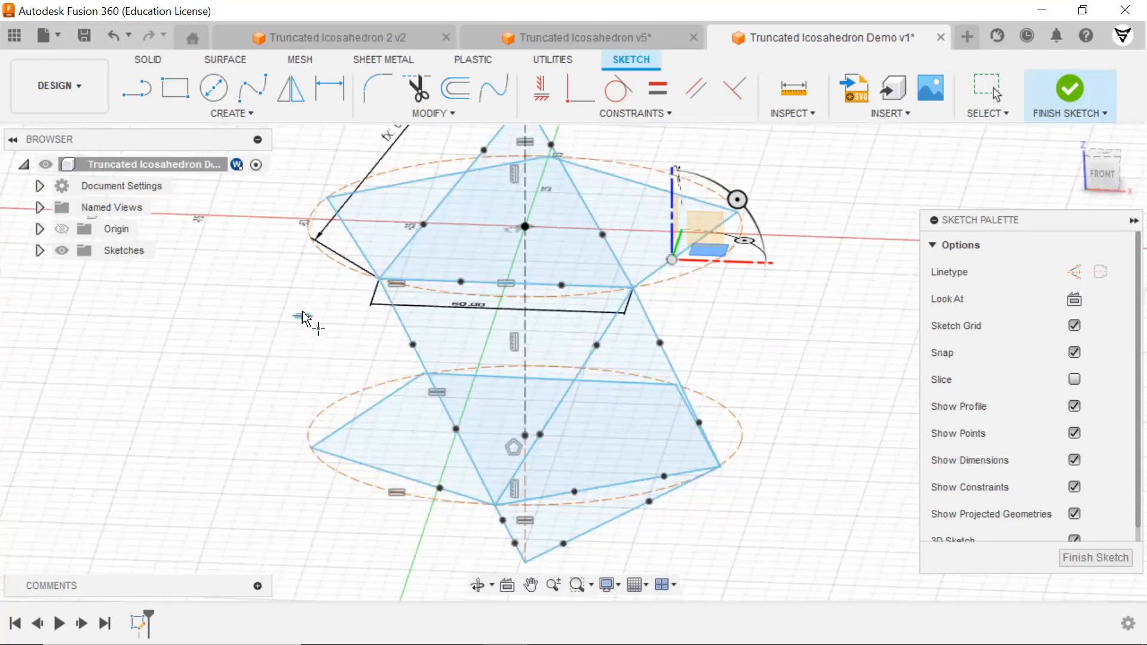
{"action": "middle_click_drag", "start_coordinate": [308, 323], "coordinate": [255, 384]}
{"action": "scroll", "coordinate": [428, 220], "scroll_direction": "up", "scroll_amount": 3}
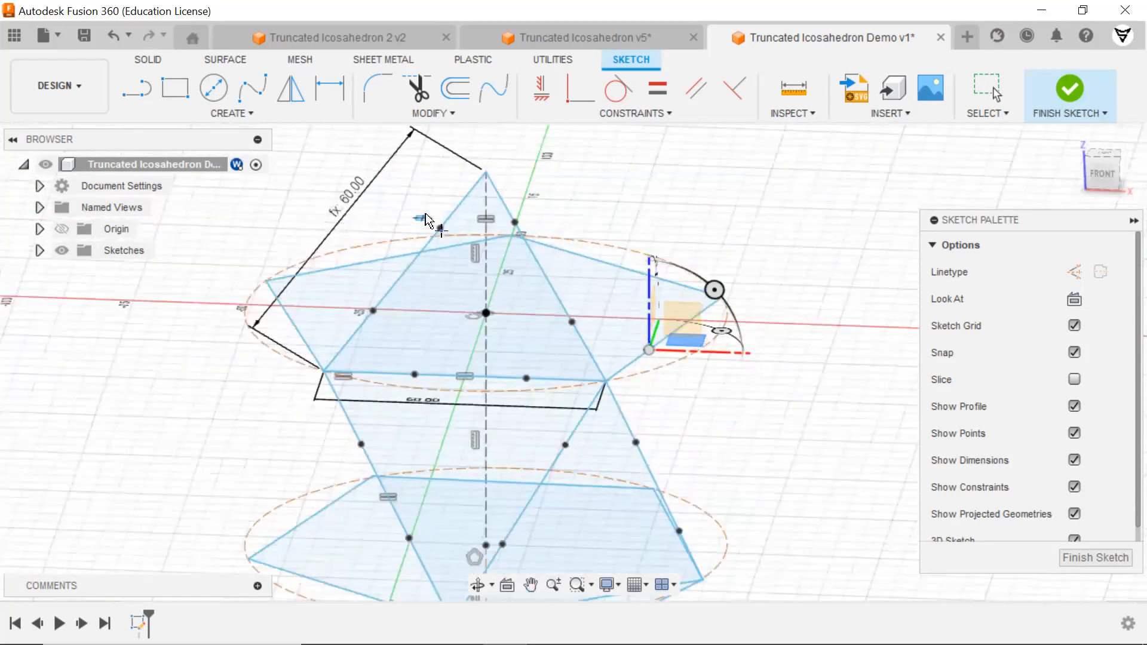
{"action": "key", "text": "d"}
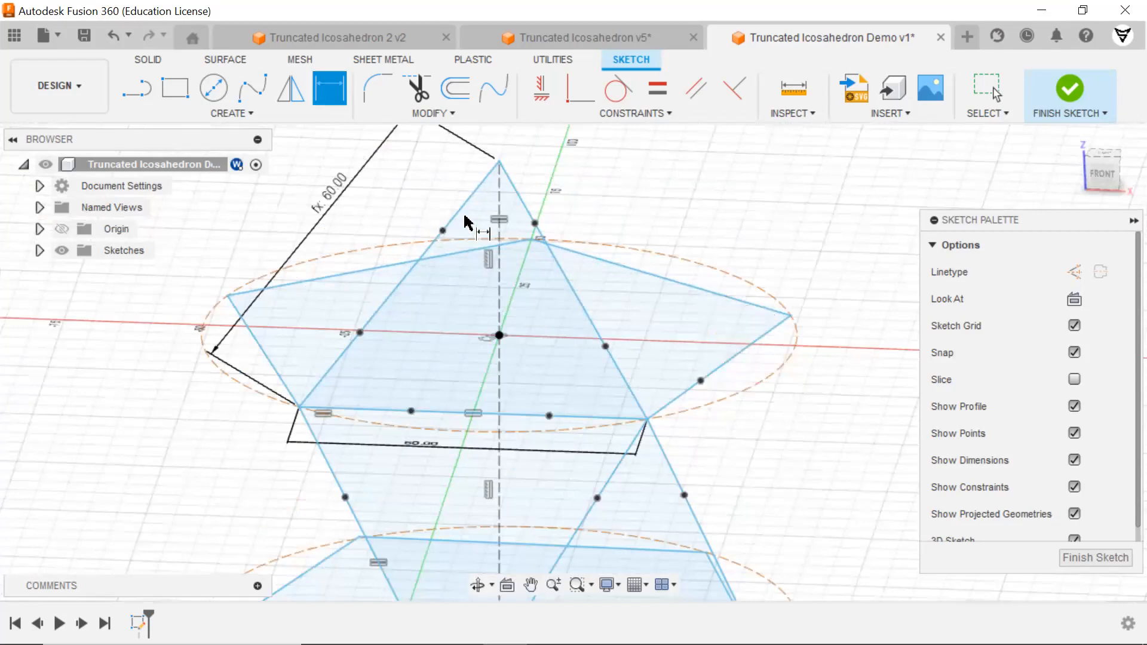
{"action": "left_click", "coordinate": [499, 161]}
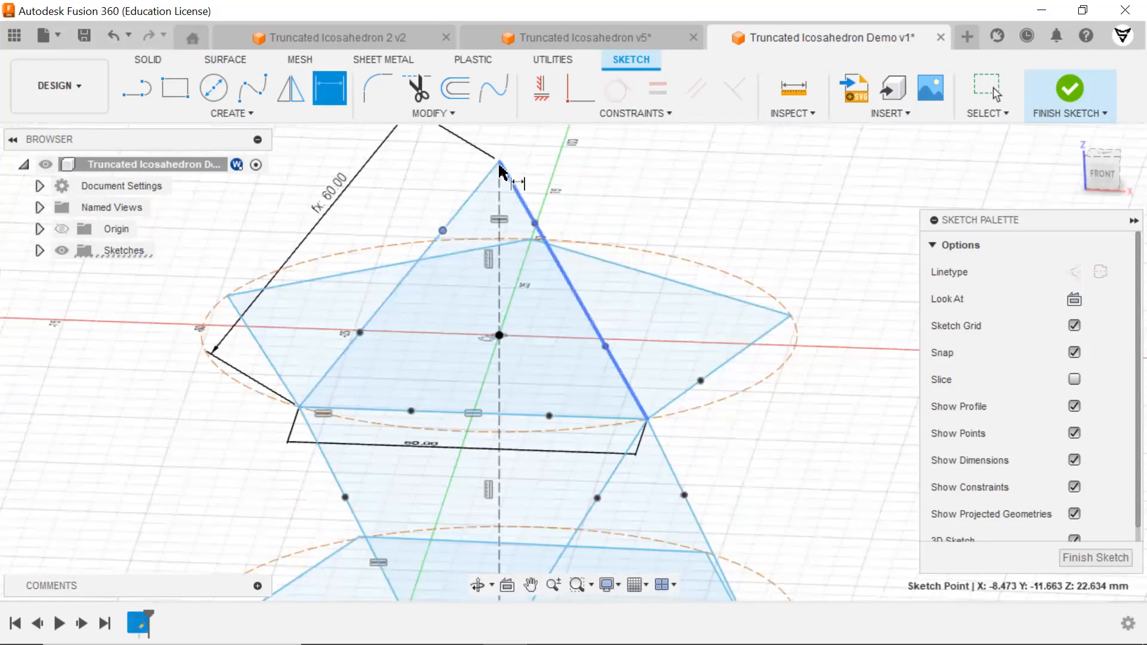
{"action": "left_click", "coordinate": [443, 230]}
{"action": "left_click", "coordinate": [455, 182]}
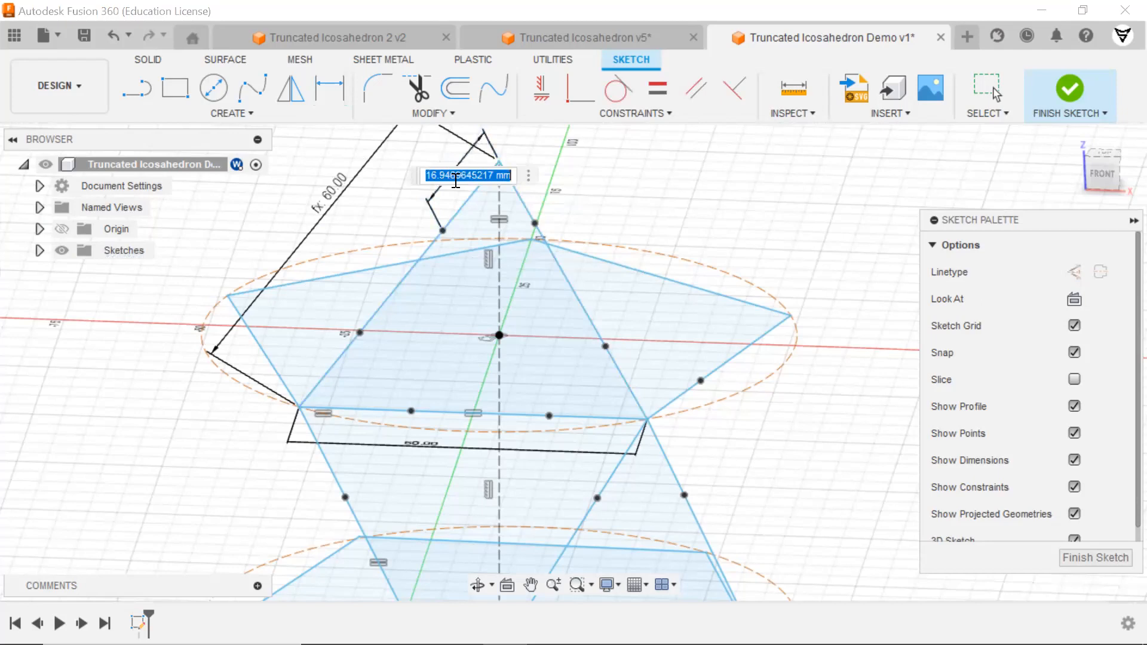
{"action": "type", "text": "d"}
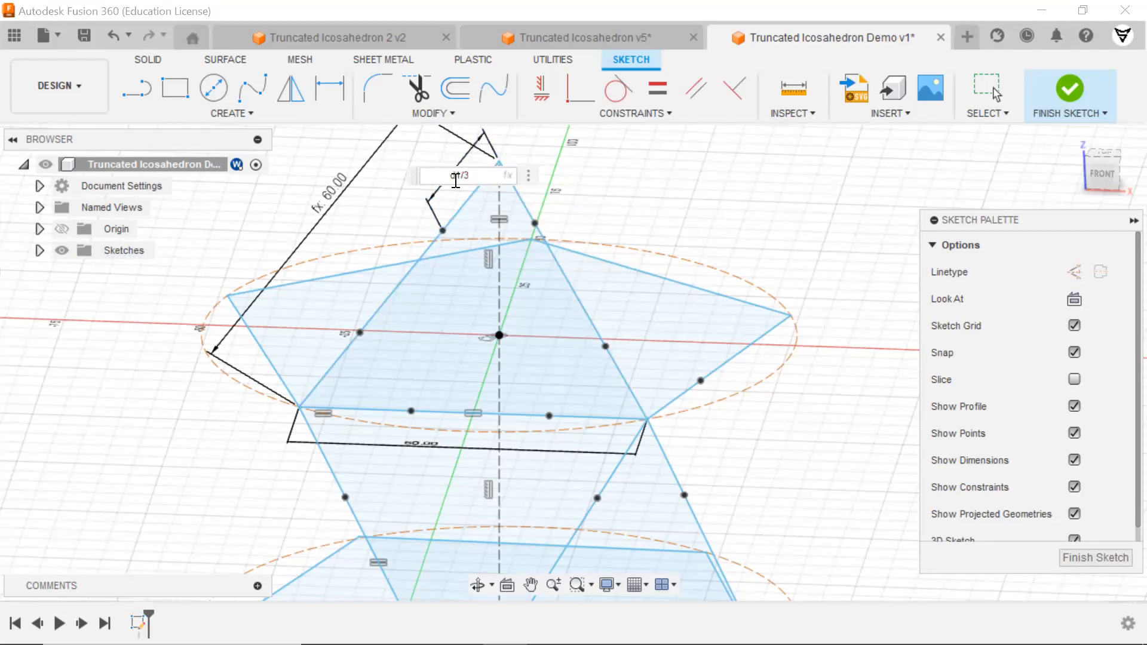
{"action": "type", "text": "1/3"}
{"action": "key", "text": "Return"}
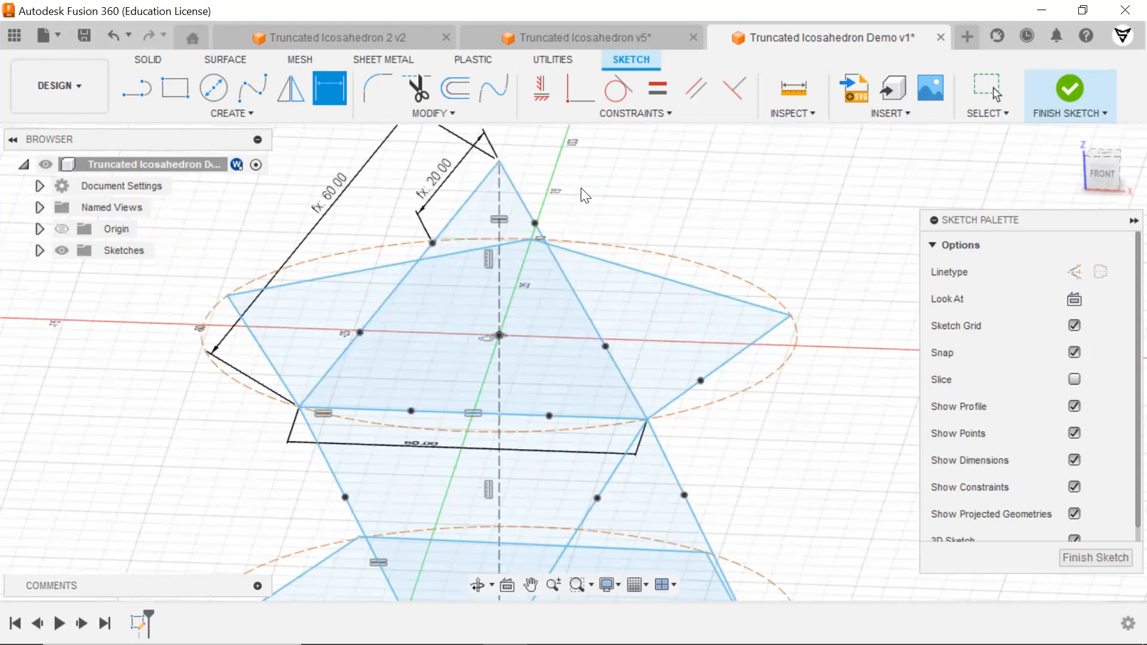
Step: Inspect the expression behind the dimension between the top apex and the nearest point on the left slanted edge
{"action": "key", "text": "Escape"}
{"action": "double_click", "coordinate": [440, 170]}
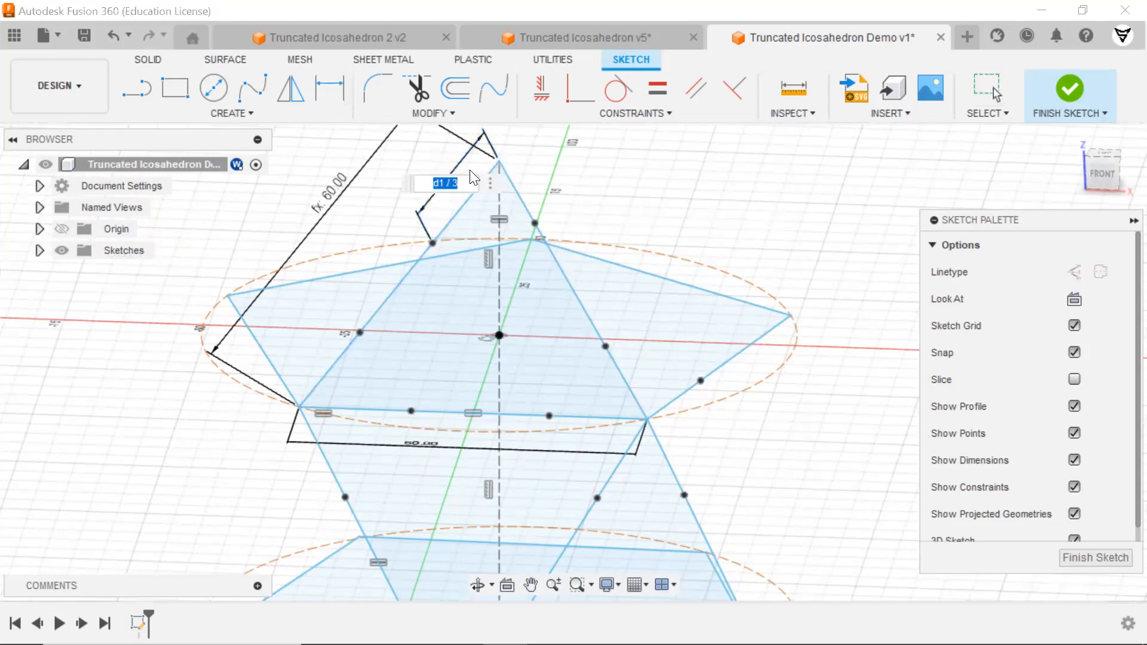
{"action": "left_click", "coordinate": [641, 182]}
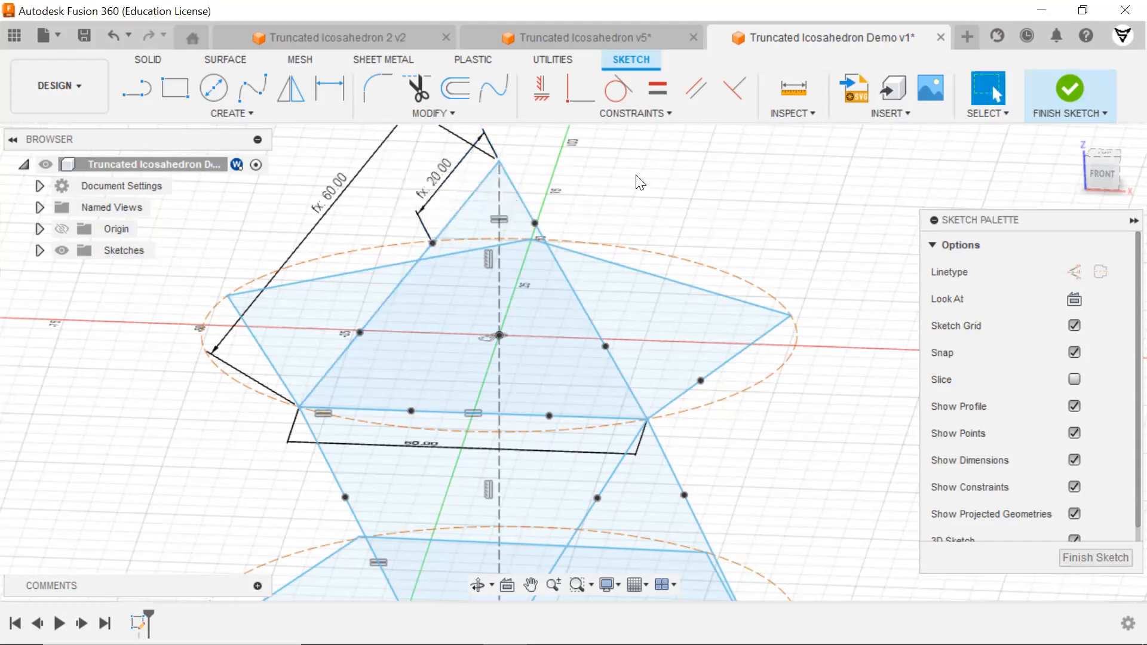
{"action": "left_click", "coordinate": [450, 174]}
{"action": "double_click", "coordinate": [450, 174]}
{"action": "key", "text": "Escape"}
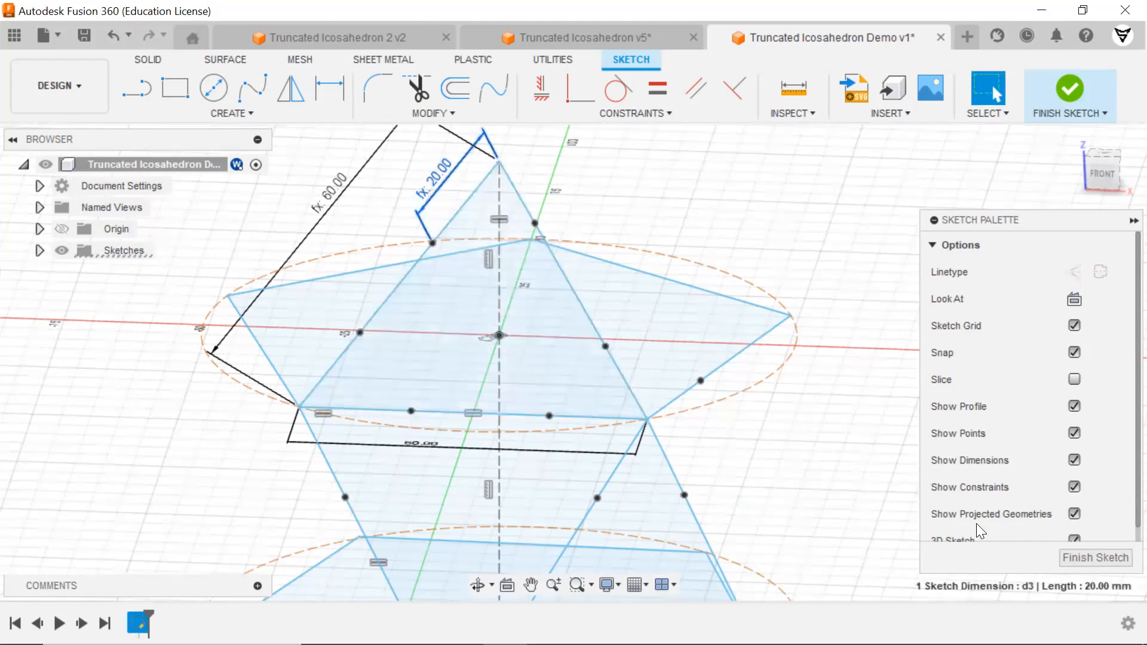
Step: Dimension the distance from the top apex to the nearest point on the right slanted edge as d3
{"action": "left_click", "coordinate": [705, 210]}
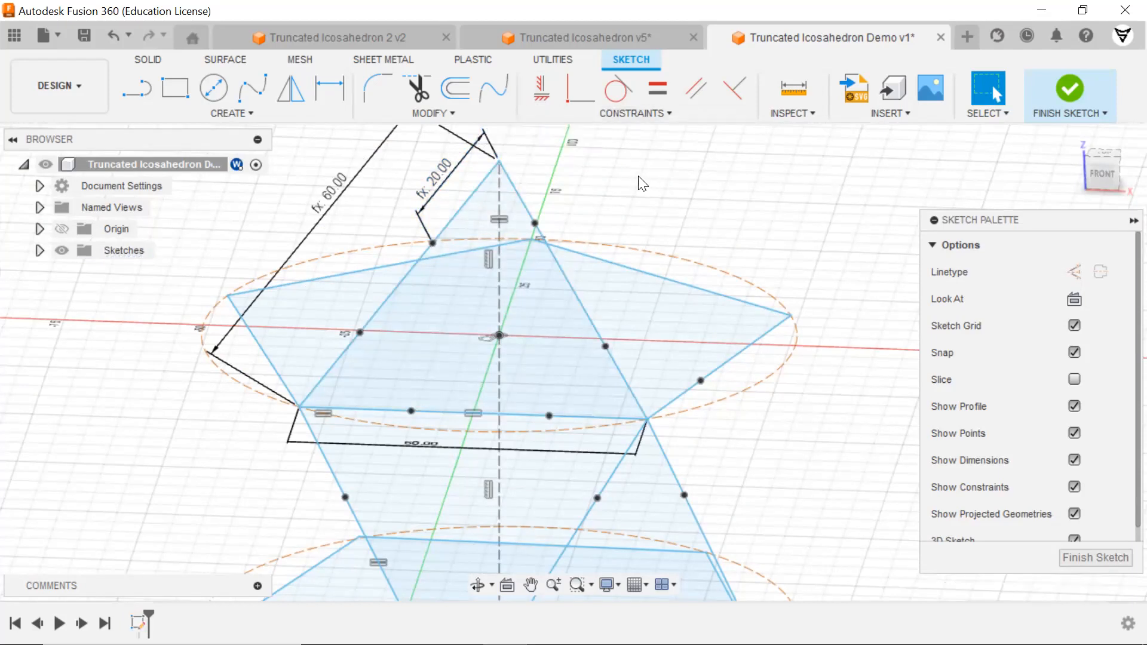
{"action": "key", "text": "d"}
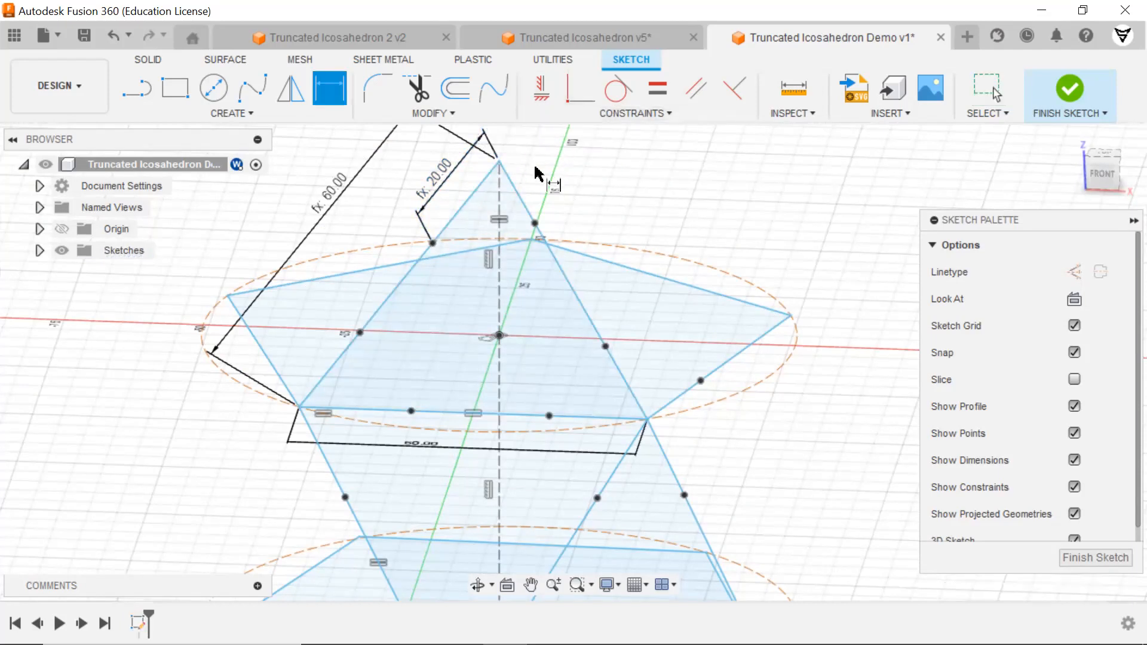
{"action": "left_click", "coordinate": [499, 162]}
{"action": "left_click", "coordinate": [535, 223]}
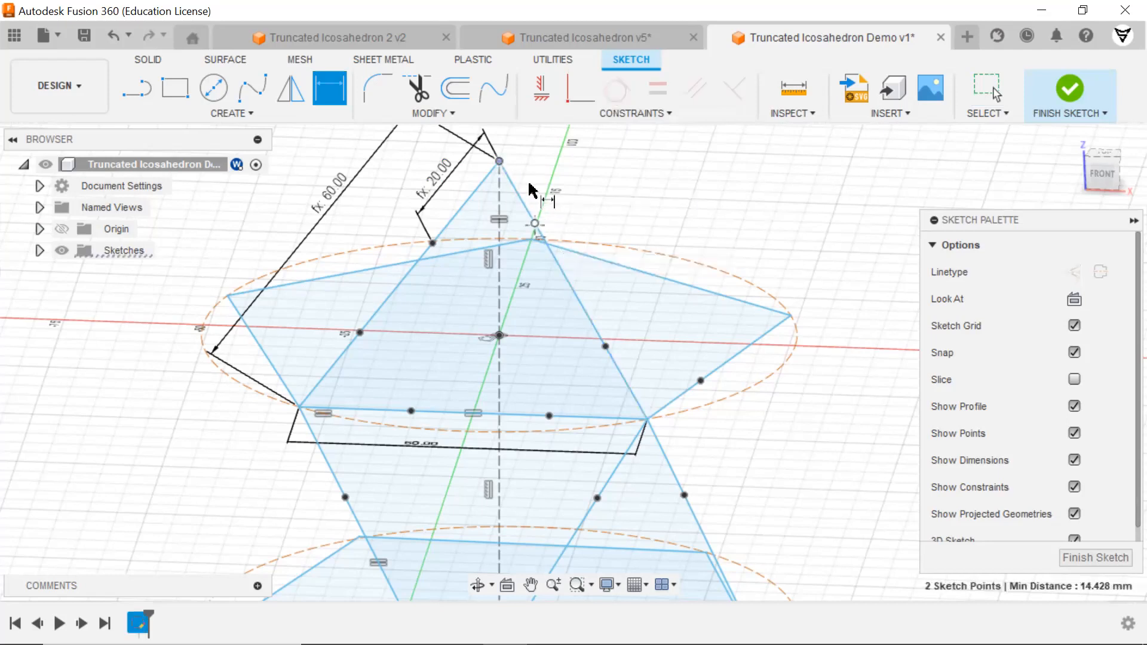
{"action": "left_click", "coordinate": [530, 180]}
{"action": "type", "text": "d"}
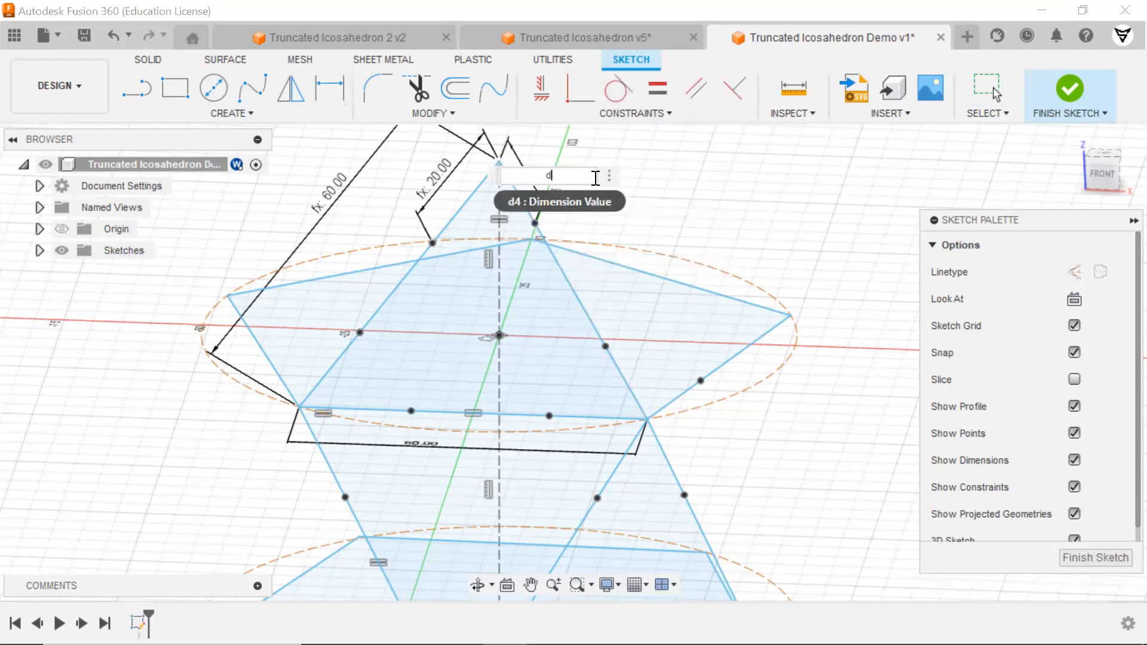
{"action": "key", "text": "Return"}
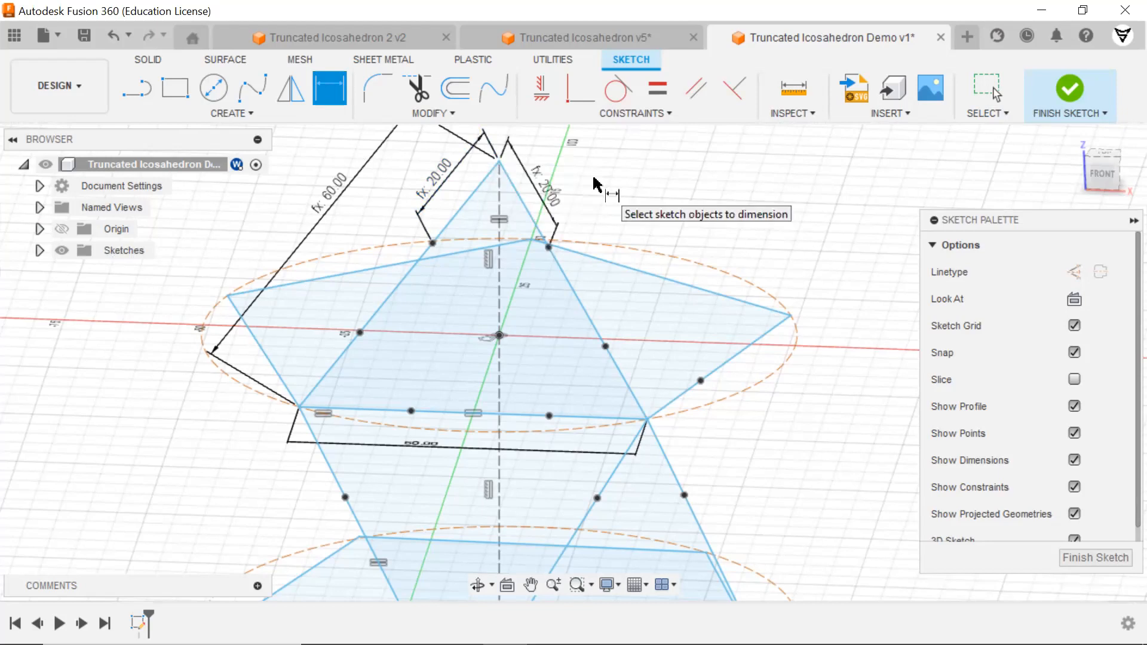
Step: Dimension the distance from the upper pentagon's front-left vertex to the lower point on the left slanted edge as d3
{"action": "left_click", "coordinate": [360, 333]}
{"action": "left_click", "coordinate": [300, 409]}
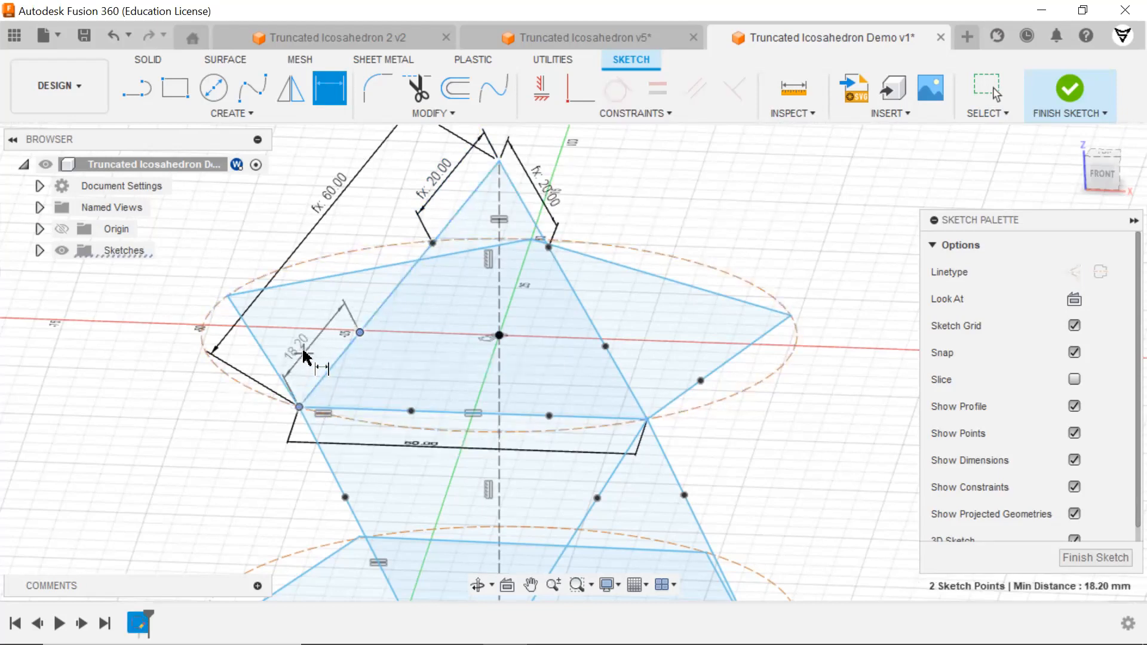
{"action": "left_click", "coordinate": [307, 351]}
{"action": "type", "text": "d3"}
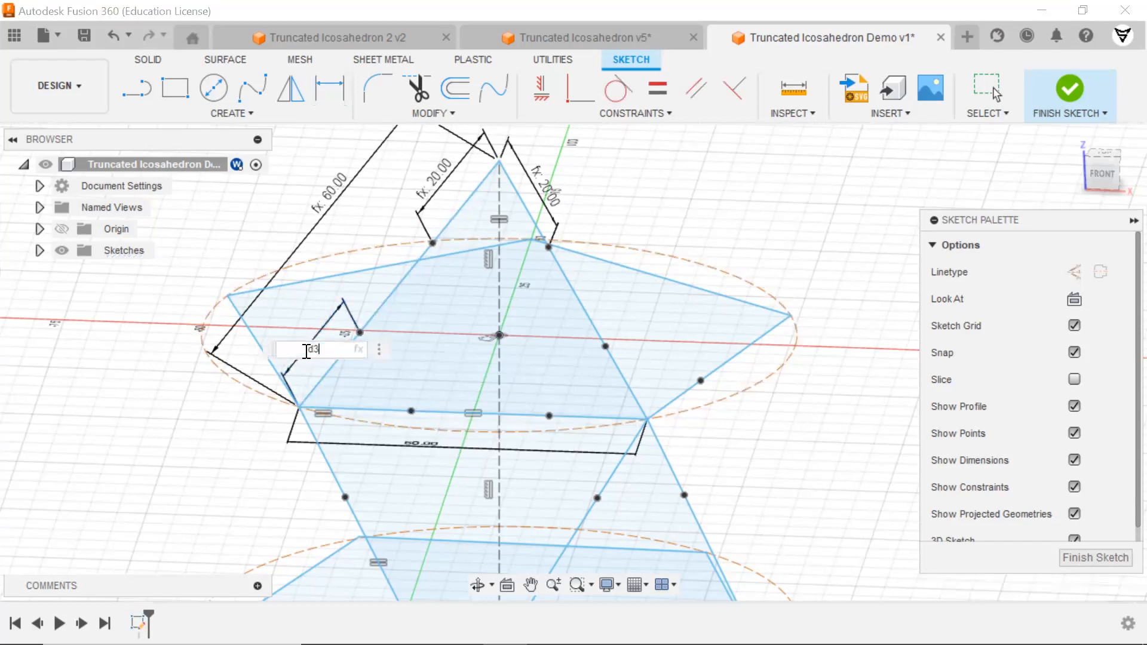
{"action": "key", "text": "Return"}
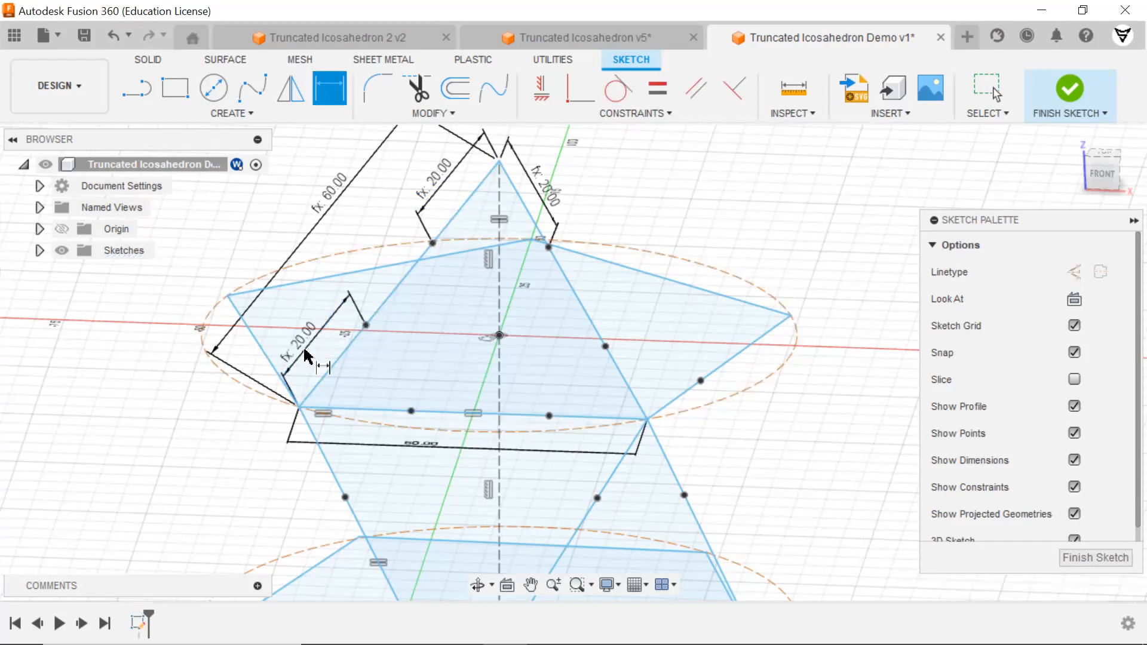
Step: From the upper pentagon's front-left vertex, dimension the nearest points on the front side and on the descending edge as d3
{"action": "left_click", "coordinate": [410, 411]}
{"action": "left_click", "coordinate": [299, 408]}
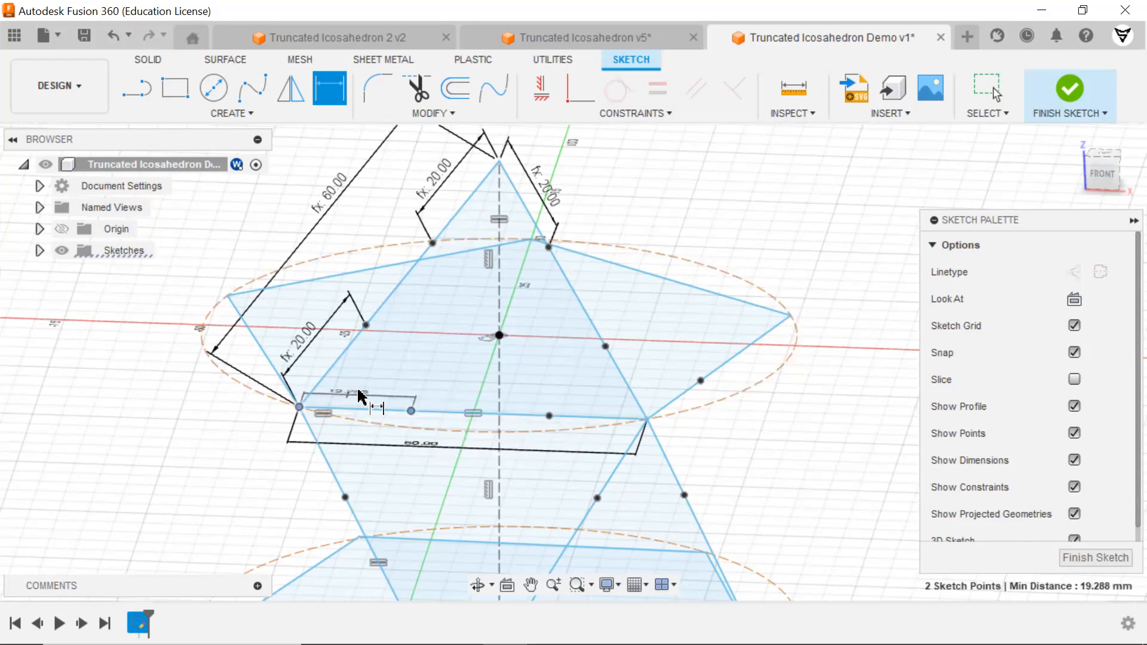
{"action": "left_click", "coordinate": [363, 387]}
{"action": "key", "text": "Return"}
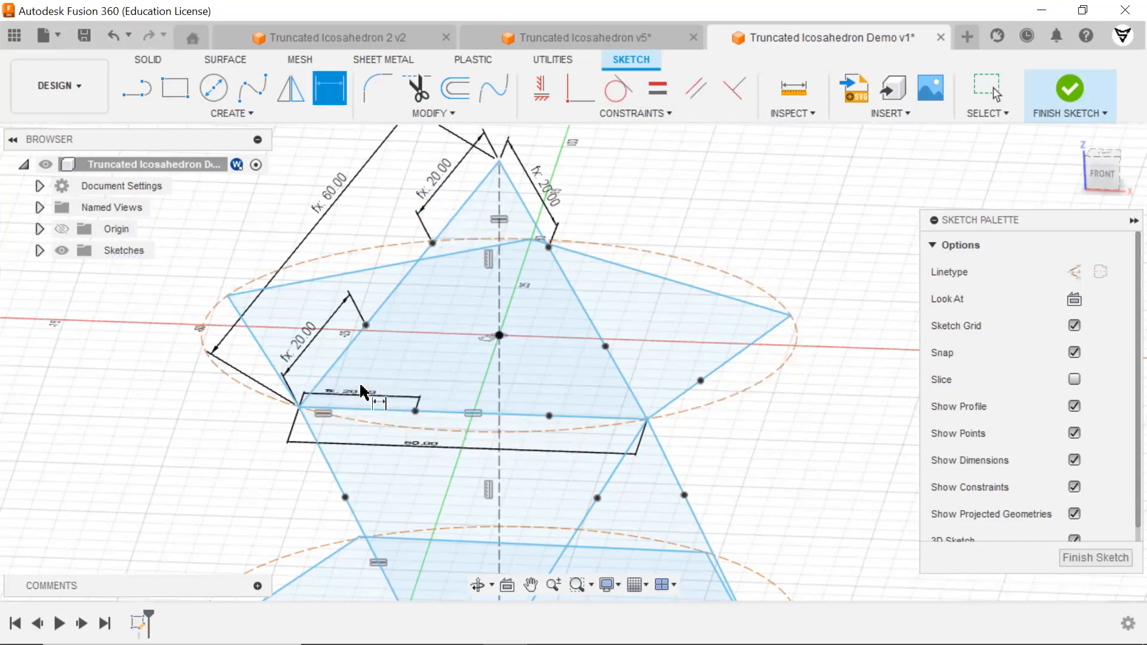
{"action": "left_click", "coordinate": [300, 409]}
{"action": "left_click", "coordinate": [279, 451]}
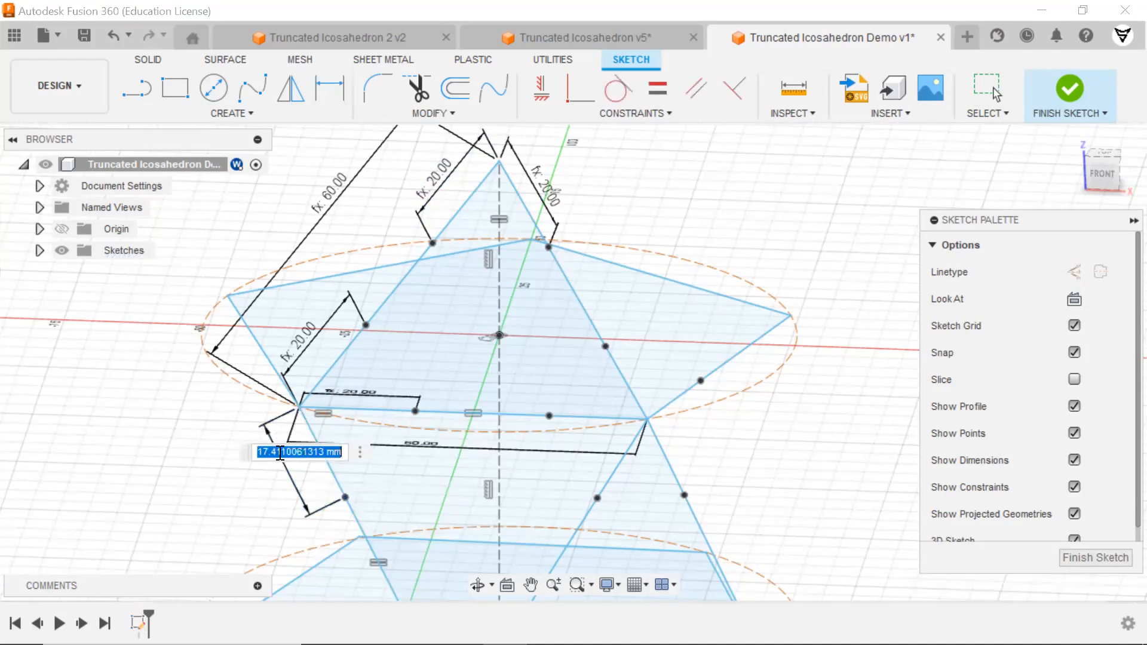
{"action": "type", "text": "d3"}
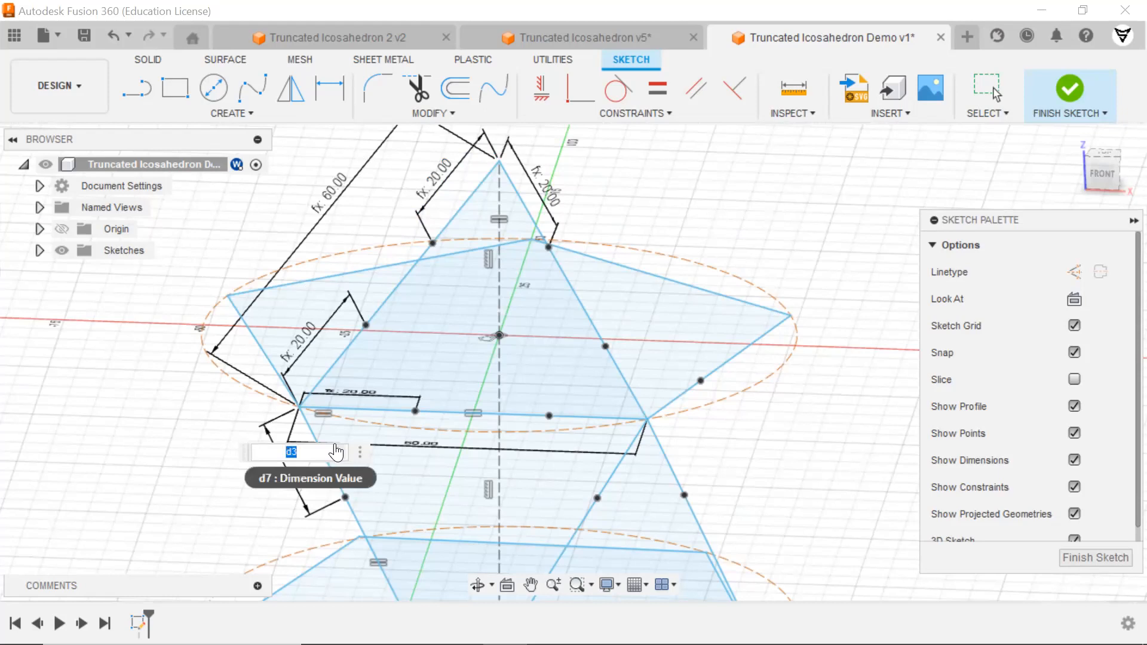
{"action": "key", "text": "Return"}
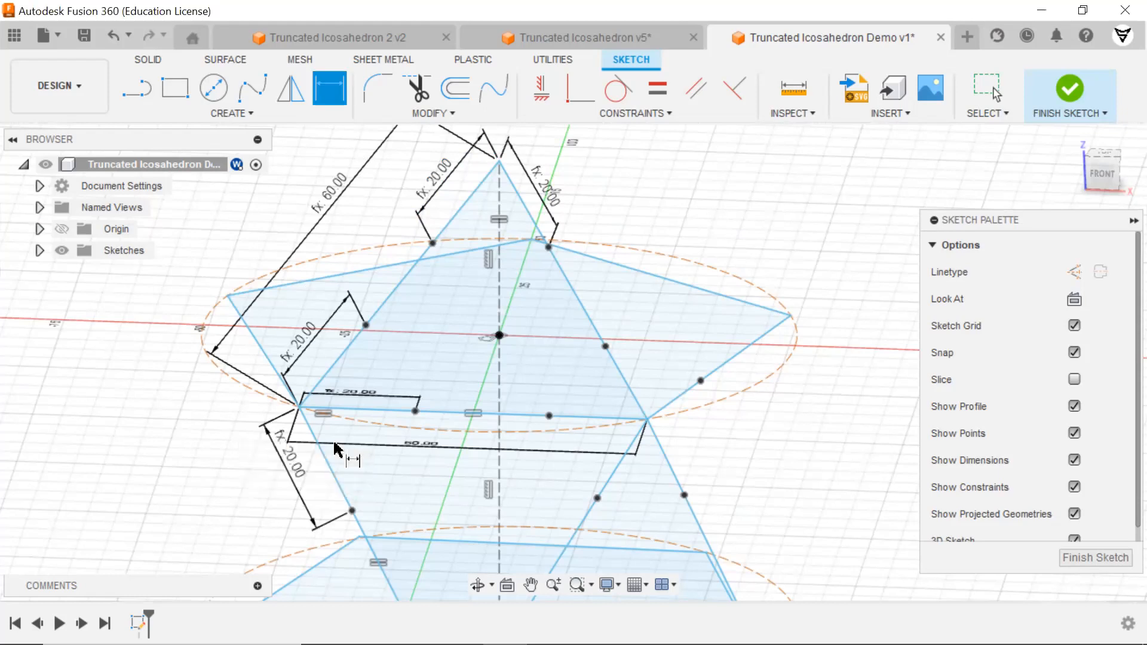
Step: Dimension the distance from the upper pentagon's front-right vertex to the lower point on the right slanted edge as d3
{"action": "left_click", "coordinate": [606, 346]}
{"action": "left_click", "coordinate": [648, 420]}
{"action": "left_click", "coordinate": [640, 381]}
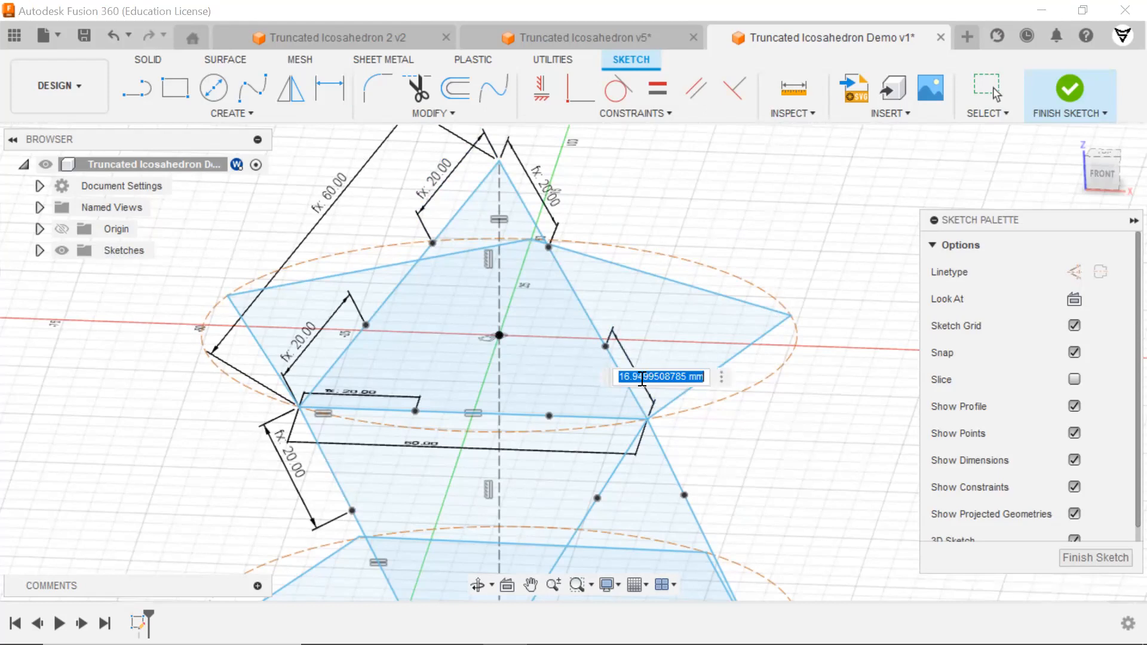
{"action": "type", "text": "d3"}
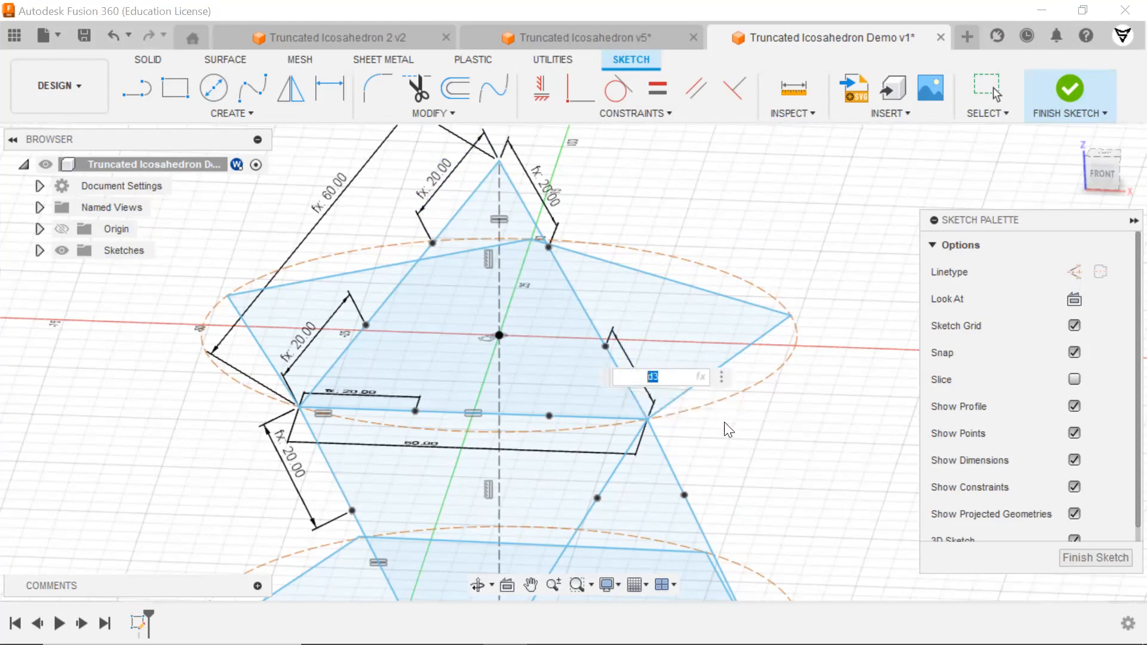
{"action": "key", "text": "Return"}
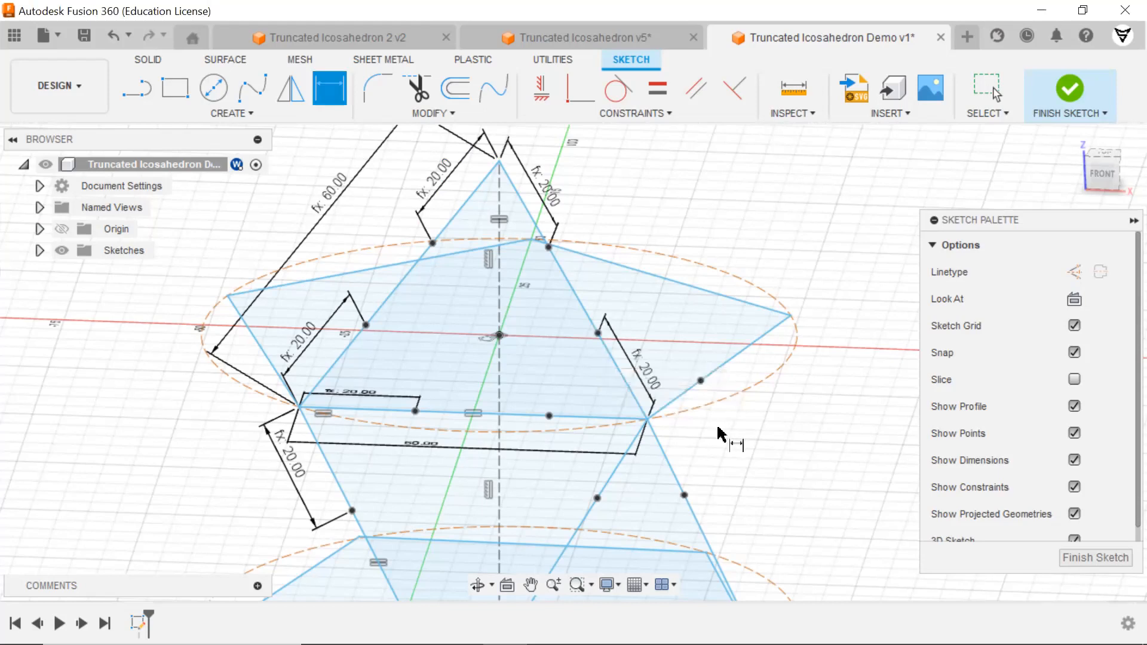
Step: Dimension the distance from the upper pentagon's front-right vertex to the point on its front-right side as d3
{"action": "left_click", "coordinate": [647, 419]}
{"action": "left_click", "coordinate": [701, 381]}
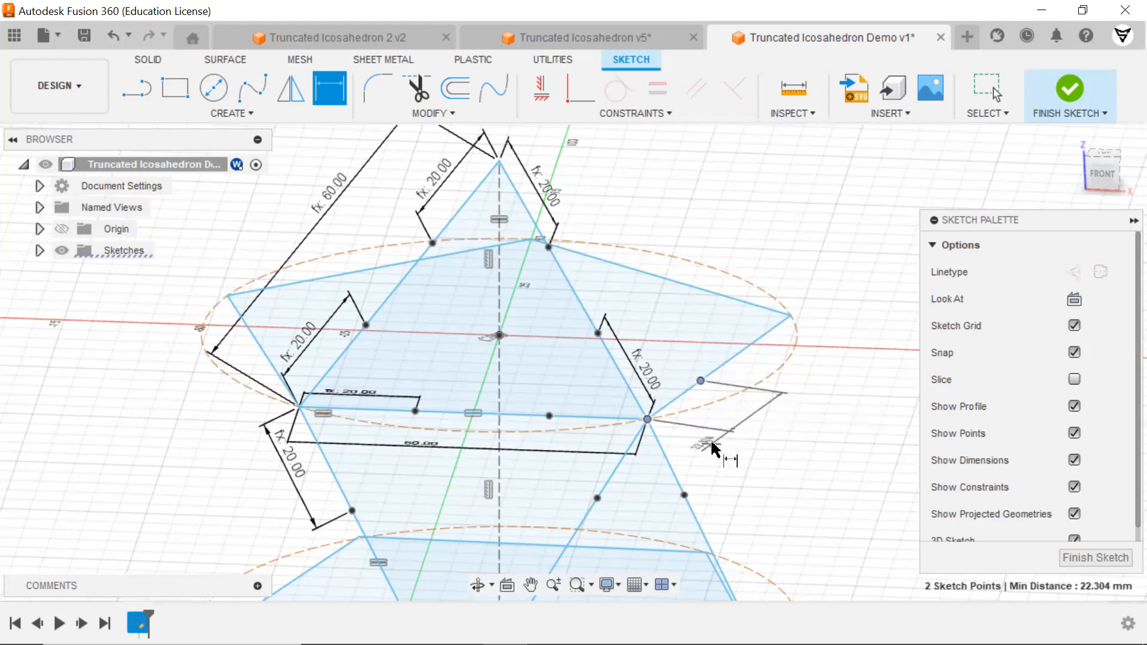
{"action": "left_click", "coordinate": [777, 455]}
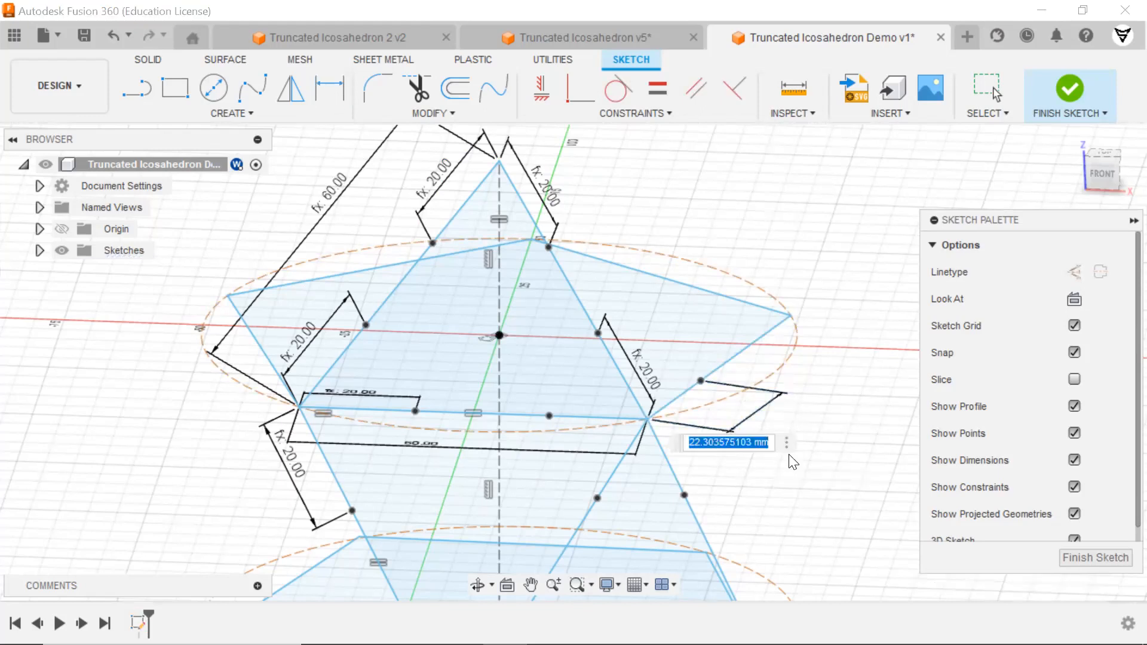
{"action": "type", "text": "d3"}
{"action": "key", "text": "Return"}
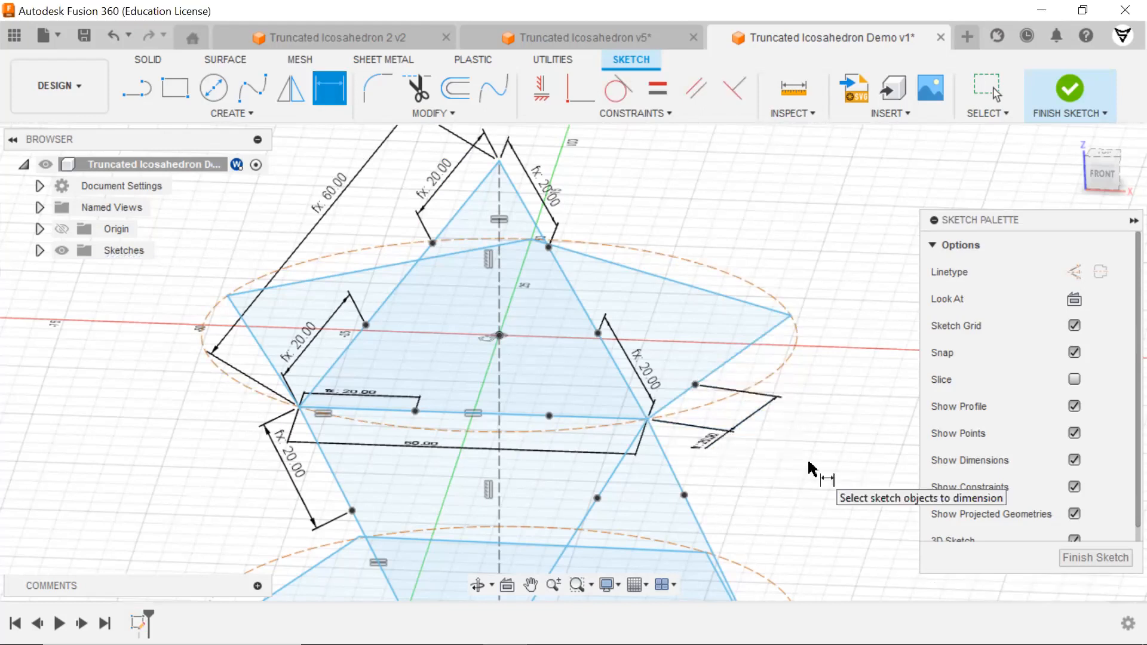
Step: From the upper pentagon's front-right vertex, dimension the nearest points on the front side and inner descending edge with the linked 20 mm value
{"action": "left_click", "coordinate": [550, 416]}
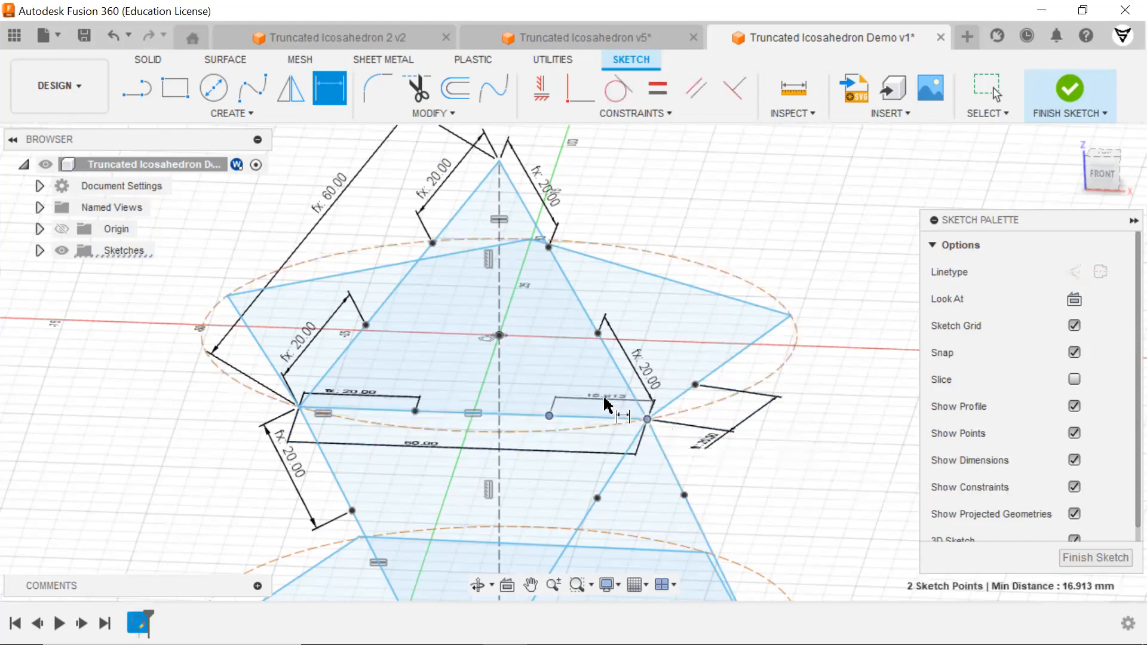
{"action": "left_click", "coordinate": [606, 400]}
{"action": "key", "text": "Escape"}
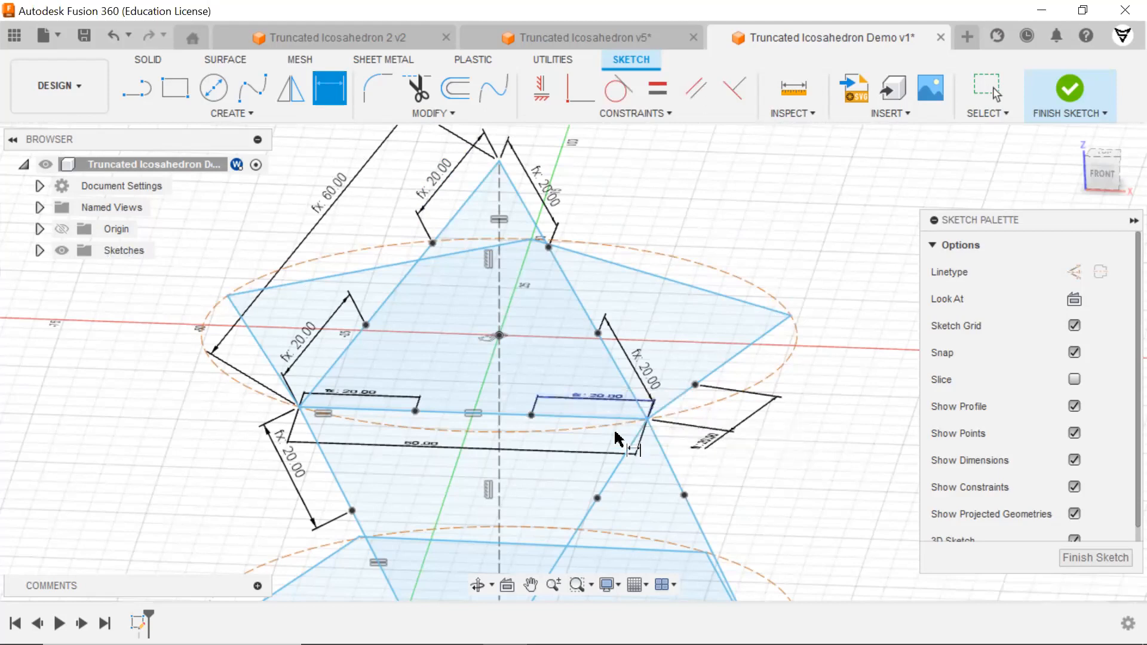
{"action": "left_click", "coordinate": [597, 497]}
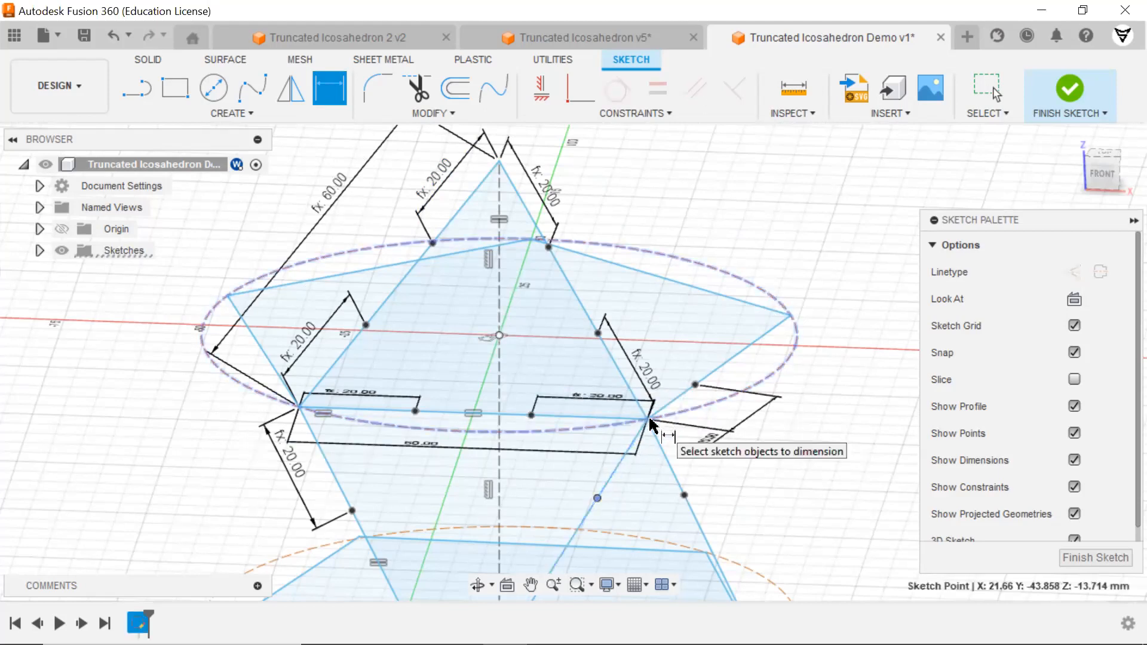
{"action": "left_click", "coordinate": [648, 420]}
{"action": "left_click", "coordinate": [606, 450]}
{"action": "type", "text": "20"}
{"action": "key", "text": "Return"}
Step: Dimension the distance from the upper pentagon's front-right vertex to the nearest point on the outer descending edge with the linked 20 mm value
{"action": "left_click", "coordinate": [648, 420]}
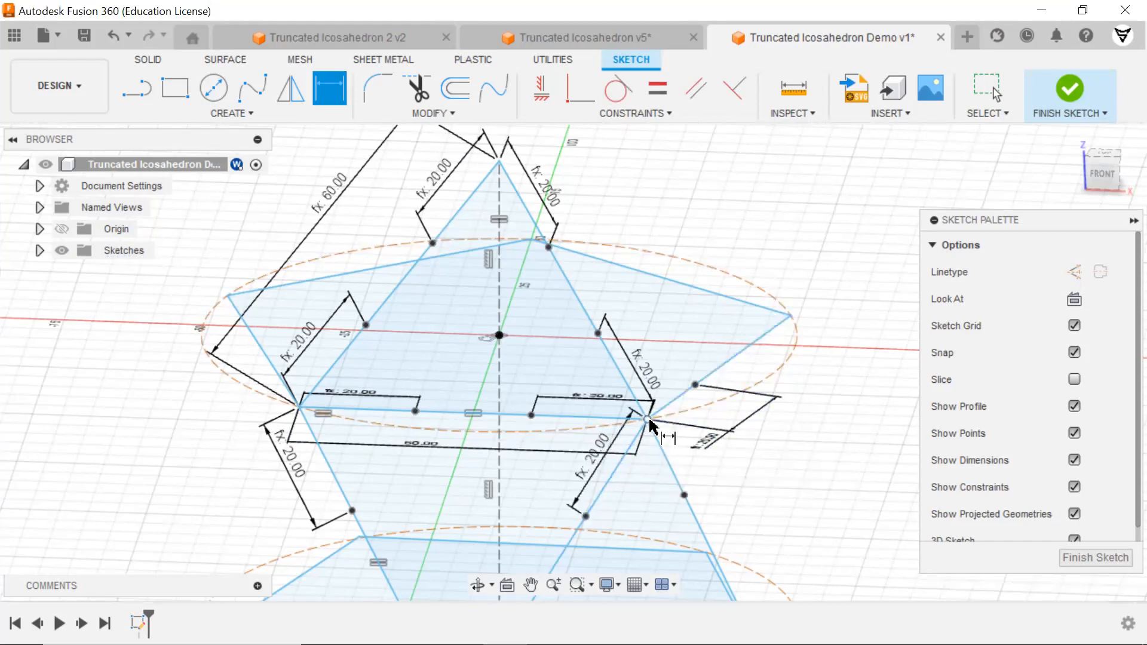
{"action": "left_click", "coordinate": [685, 496]}
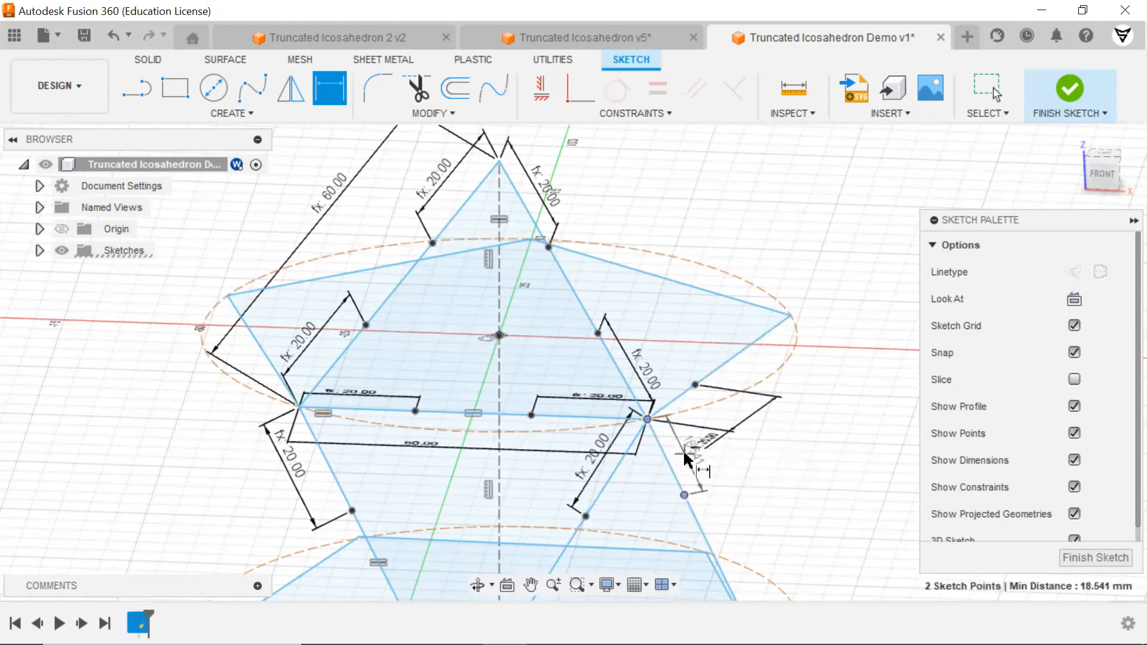
{"action": "left_click", "coordinate": [684, 455]}
{"action": "type", "text": "20"}
{"action": "key", "text": "Return"}
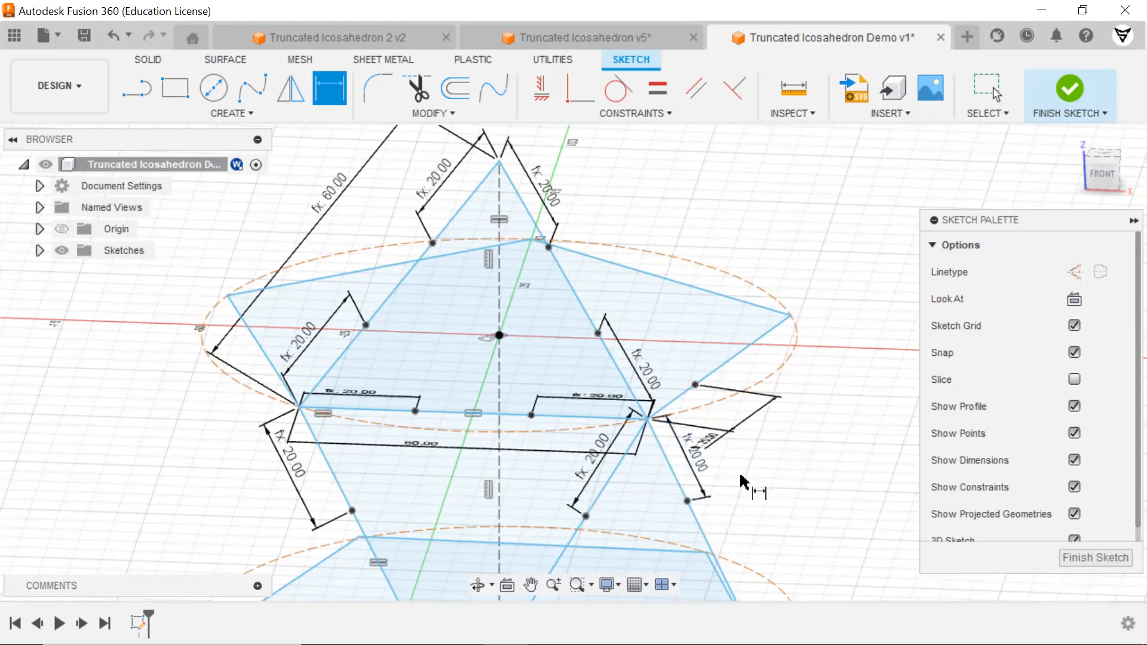
Step: Dimension the distance from the lower pentagon's front vertex to the nearest point on the left descending edge, keeping the default value
{"action": "middle_click_drag", "start_coordinate": [759, 496], "coordinate": [761, 277]}
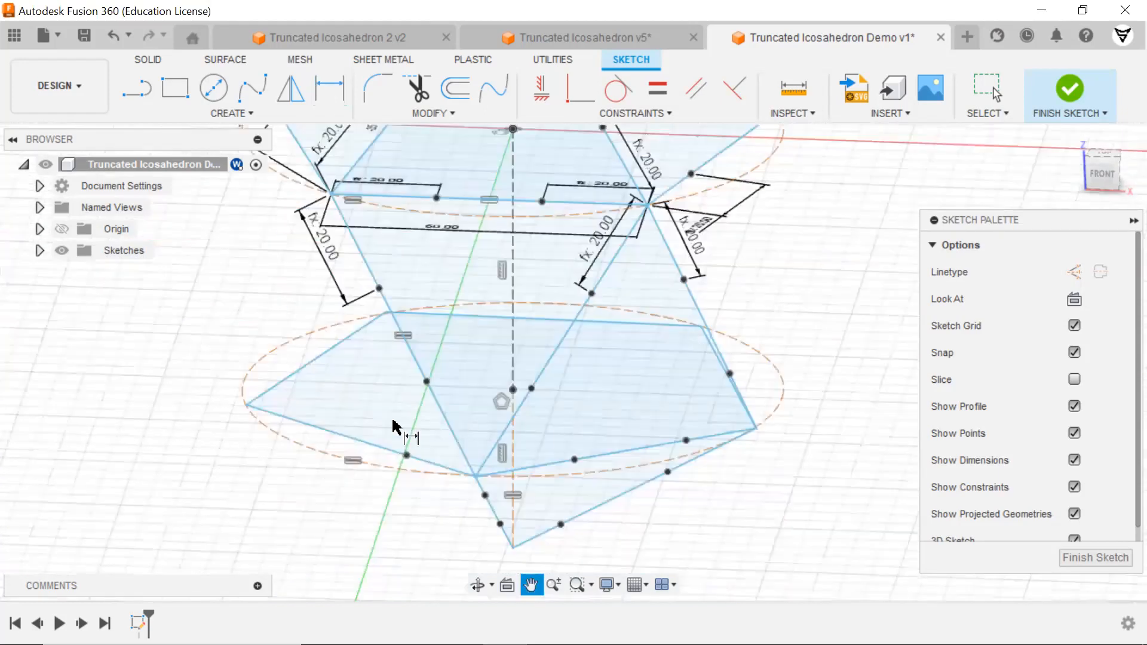
{"action": "key", "text": "d"}
{"action": "left_click", "coordinate": [427, 382]}
{"action": "left_click", "coordinate": [475, 477]}
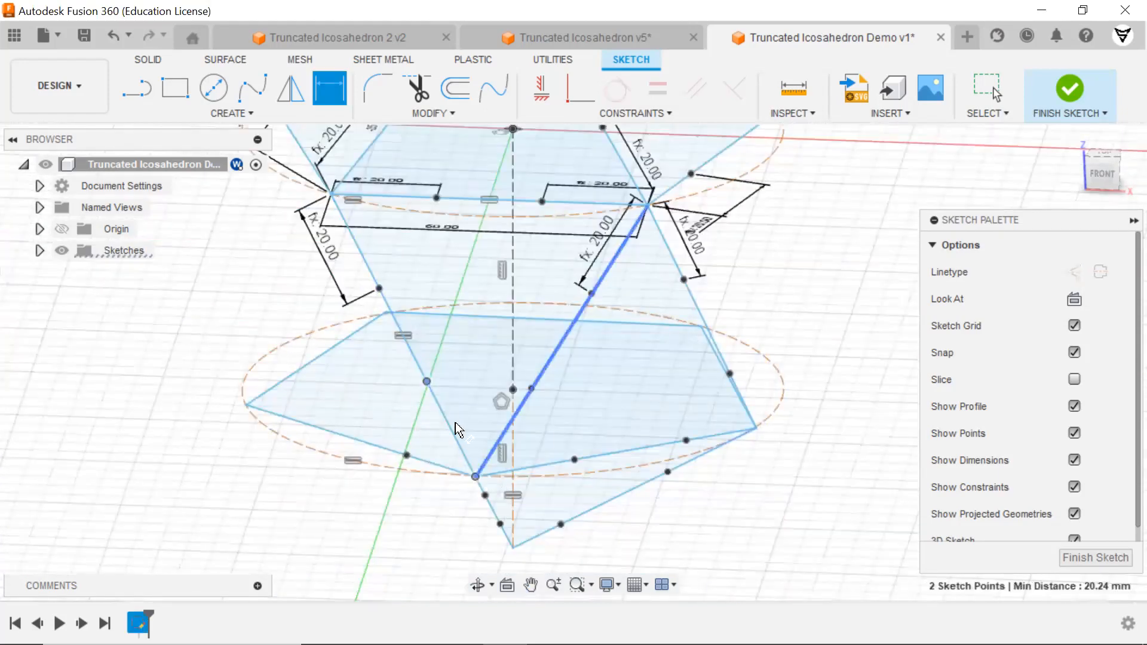
{"action": "left_click", "coordinate": [479, 431]}
{"action": "key", "text": "Return"}
Step: Dimension the distance from the lower pentagon's front vertex to the nearest point on the right descending edge as 20 mm
{"action": "left_click", "coordinate": [475, 477]}
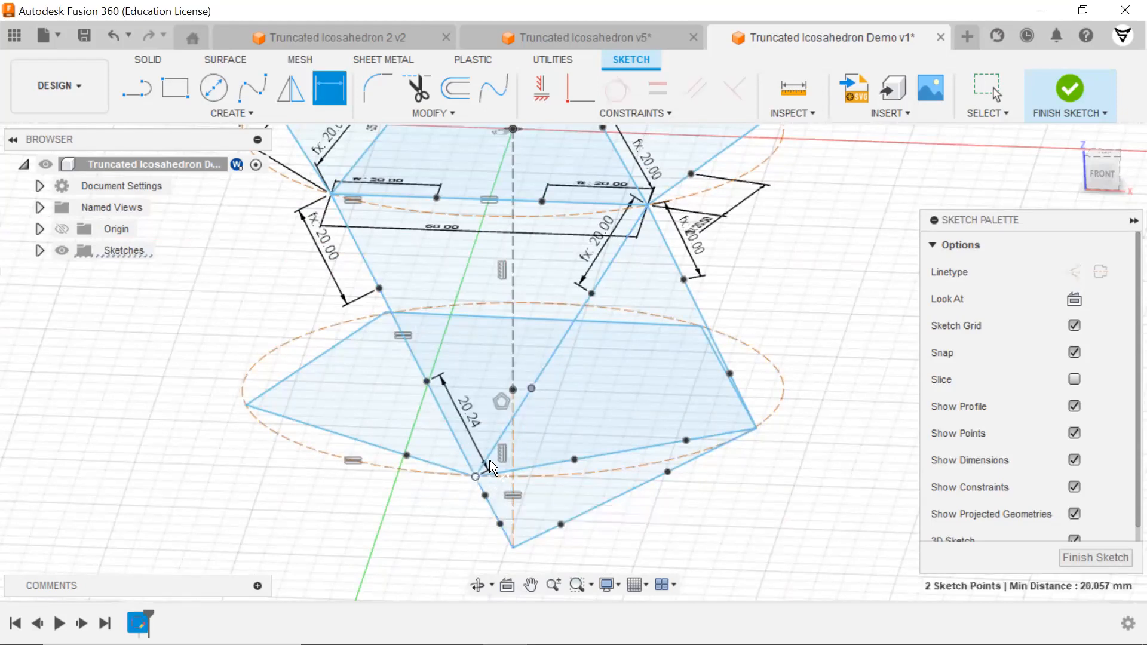
{"action": "left_click", "coordinate": [526, 453]}
{"action": "type", "text": "20"}
{"action": "key", "text": "Return"}
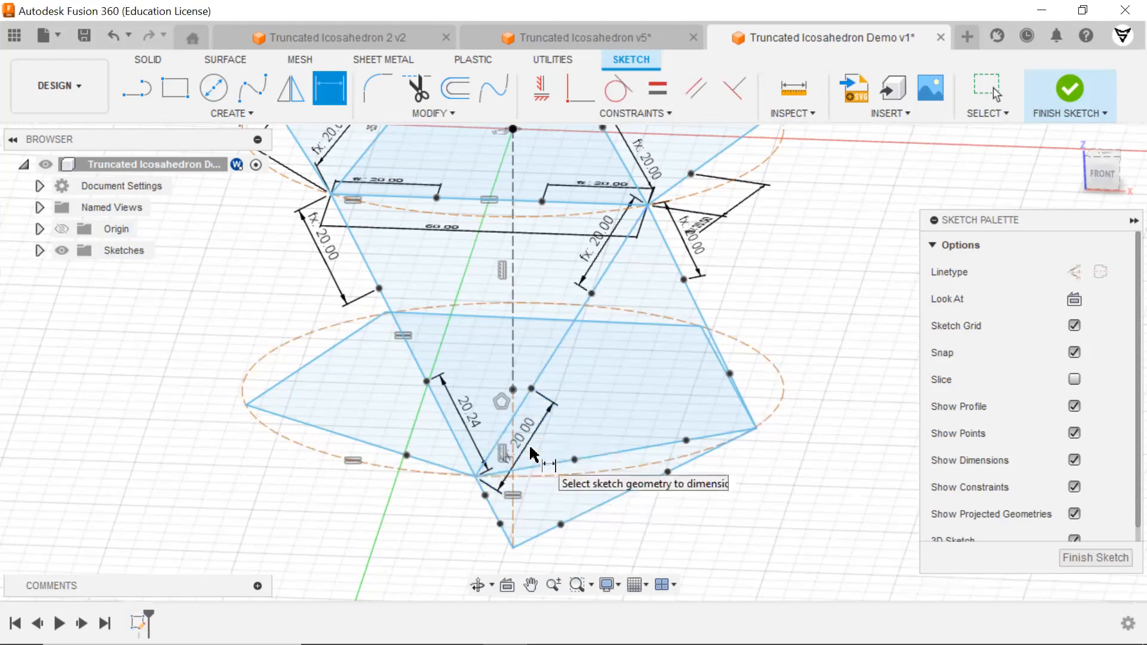
Step: Dimension the distance from the lower pentagon's front vertex to the point on its front-left side with the linked 20 mm value
{"action": "left_click", "coordinate": [407, 455]}
{"action": "left_click", "coordinate": [476, 477]}
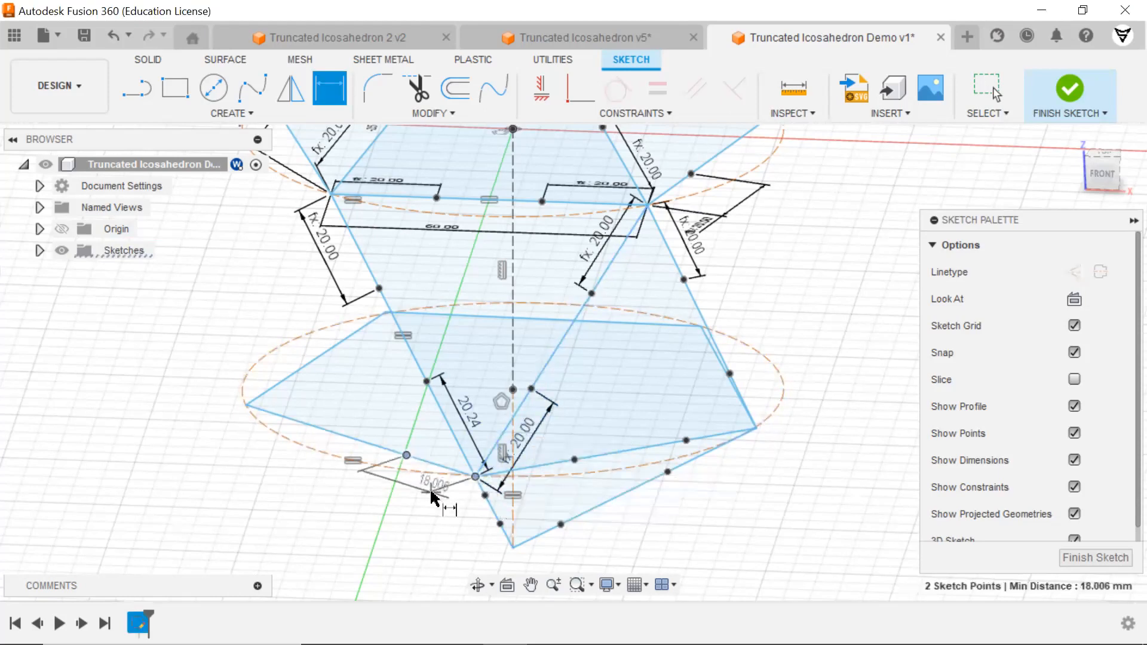
{"action": "left_click", "coordinate": [432, 493]}
{"action": "type", "text": "20"}
{"action": "key", "text": "Return"}
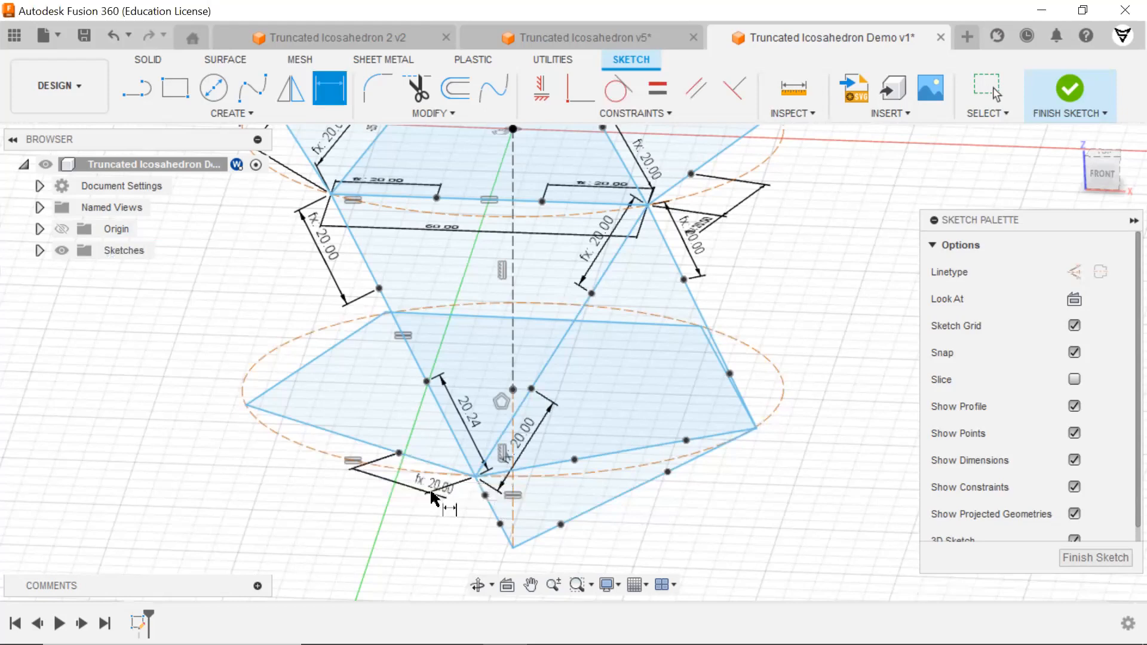
Step: Dimension the distance from the lower pentagon's front vertex to the nearest point on its front-right side as 20 mm
{"action": "left_click", "coordinate": [575, 459]}
{"action": "left_click", "coordinate": [476, 477]}
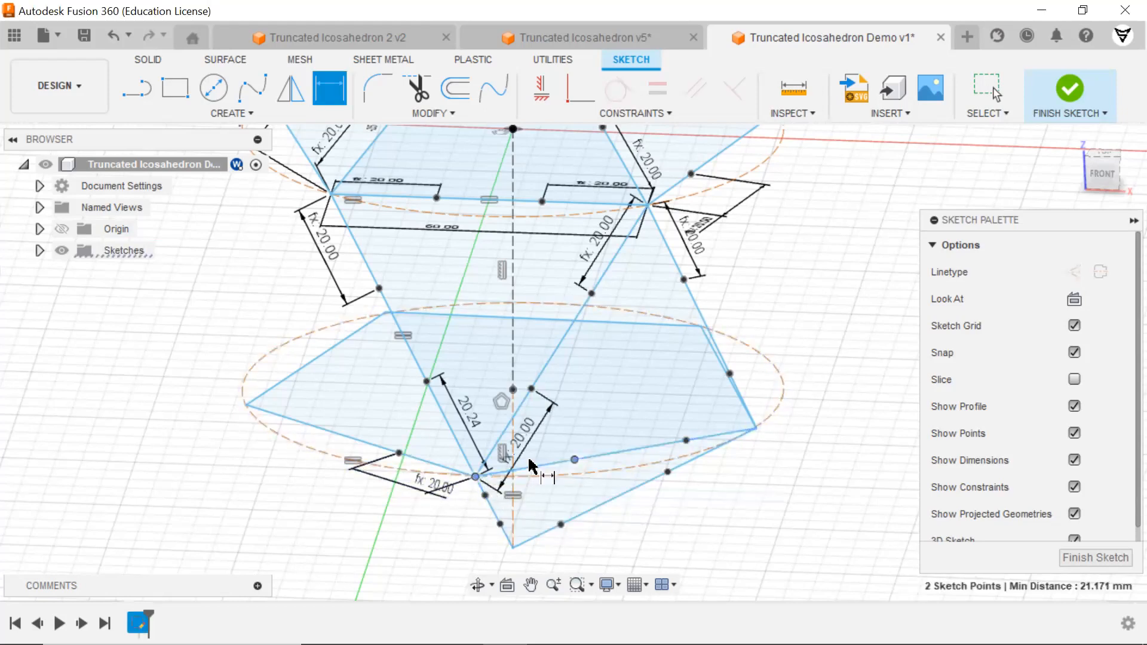
{"action": "left_click", "coordinate": [557, 484]}
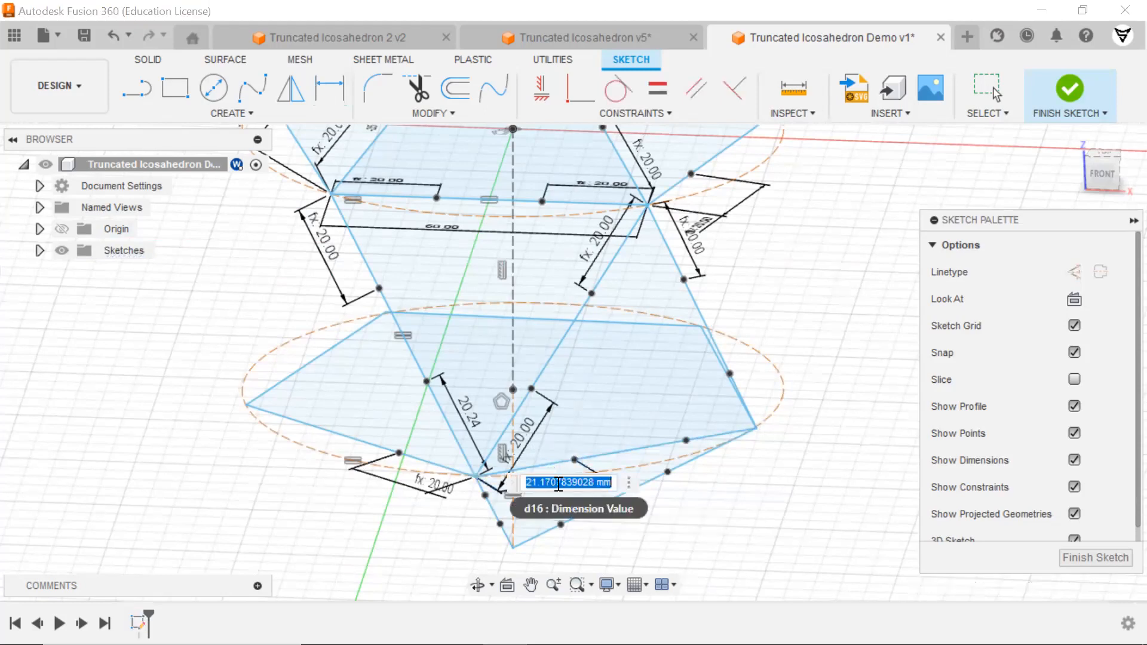
{"action": "type", "text": "60/3"}
{"action": "key", "text": "Return"}
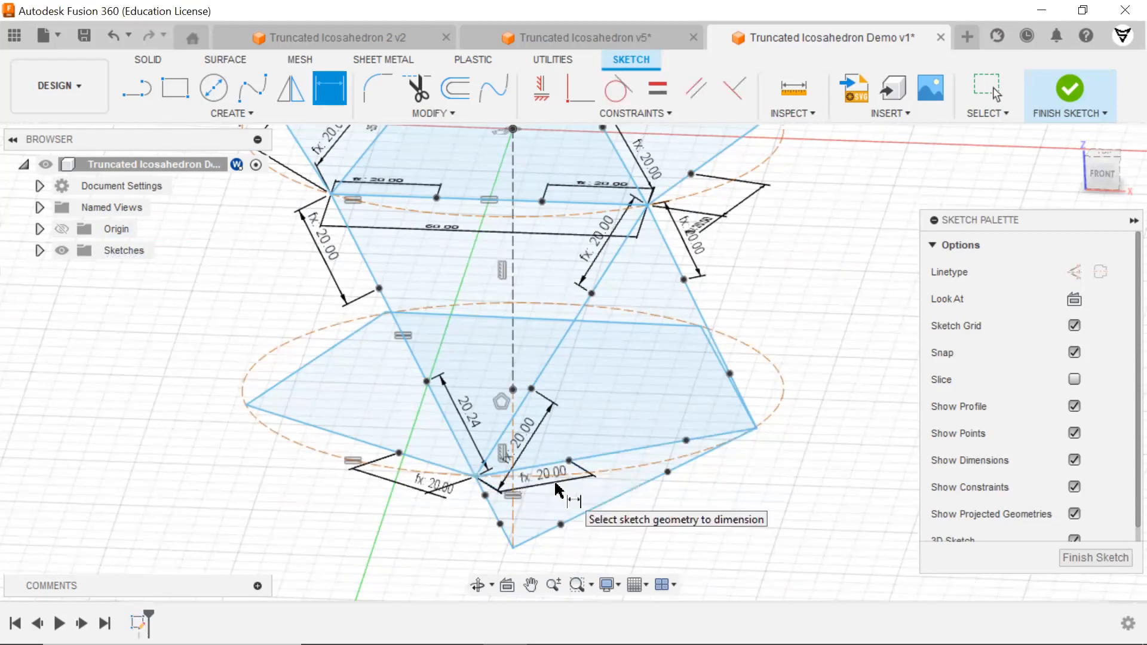
{"action": "mouse_move", "coordinate": [577, 496]}
{"action": "middle_mouse_down", "text": "shift"}
{"action": "mouse_move", "coordinate": [576, 449]}
{"action": "mouse_move", "coordinate": [480, 412]}
{"action": "middle_mouse_up", "text": "shift"}
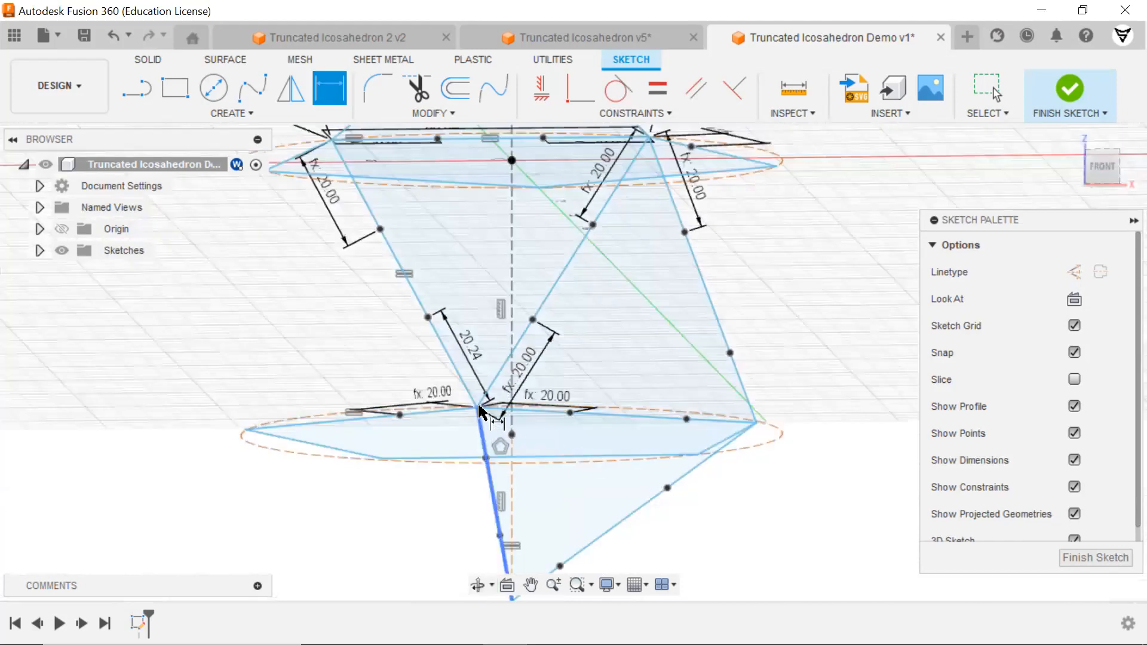
Step: Undo the last dimension value and dimension the lower pentagon's front vertex to the nearest point on the edge toward the bottom apex as d3
{"action": "key", "text": "ctrl+z"}
{"action": "left_click", "coordinate": [478, 410]}
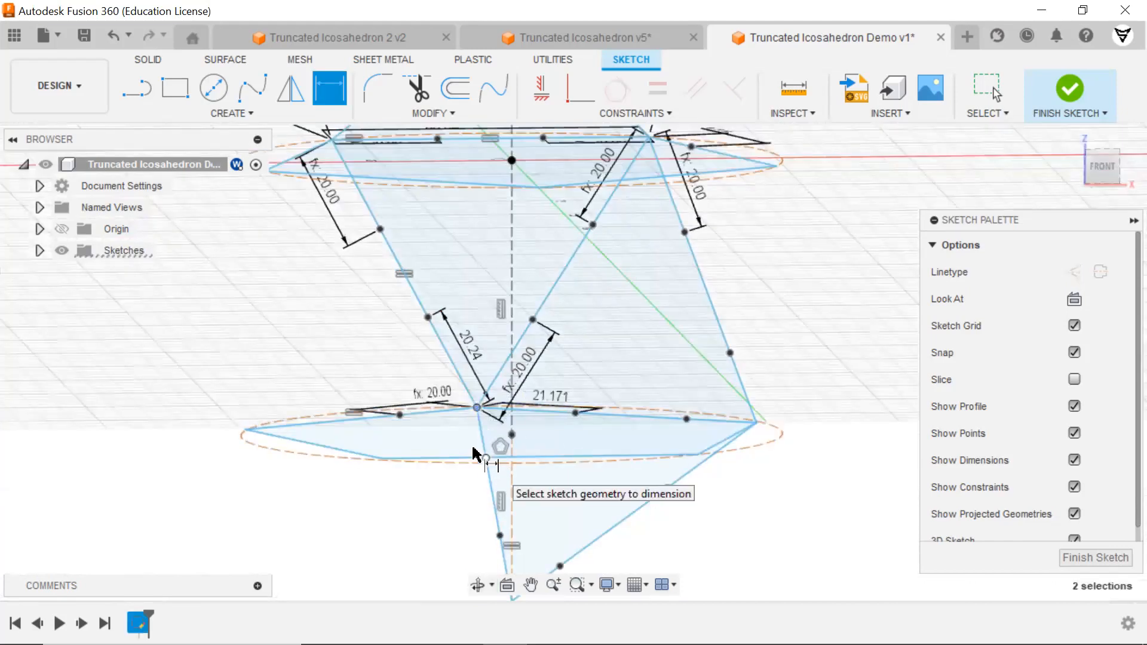
{"action": "left_click", "coordinate": [457, 451]}
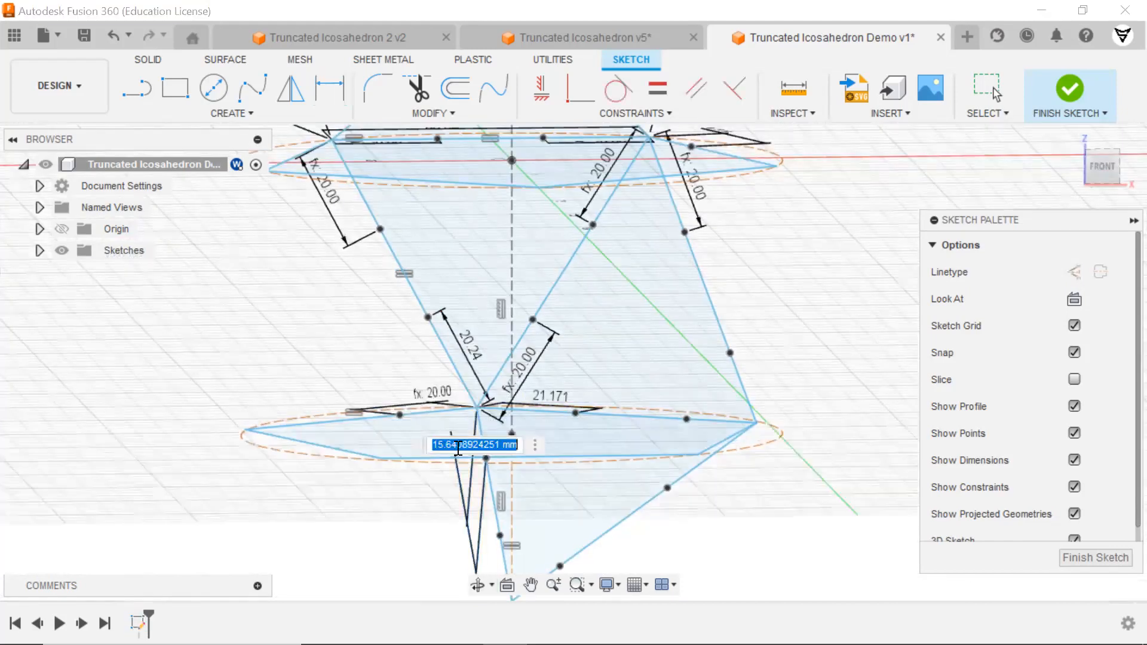
{"action": "type", "text": "d3"}
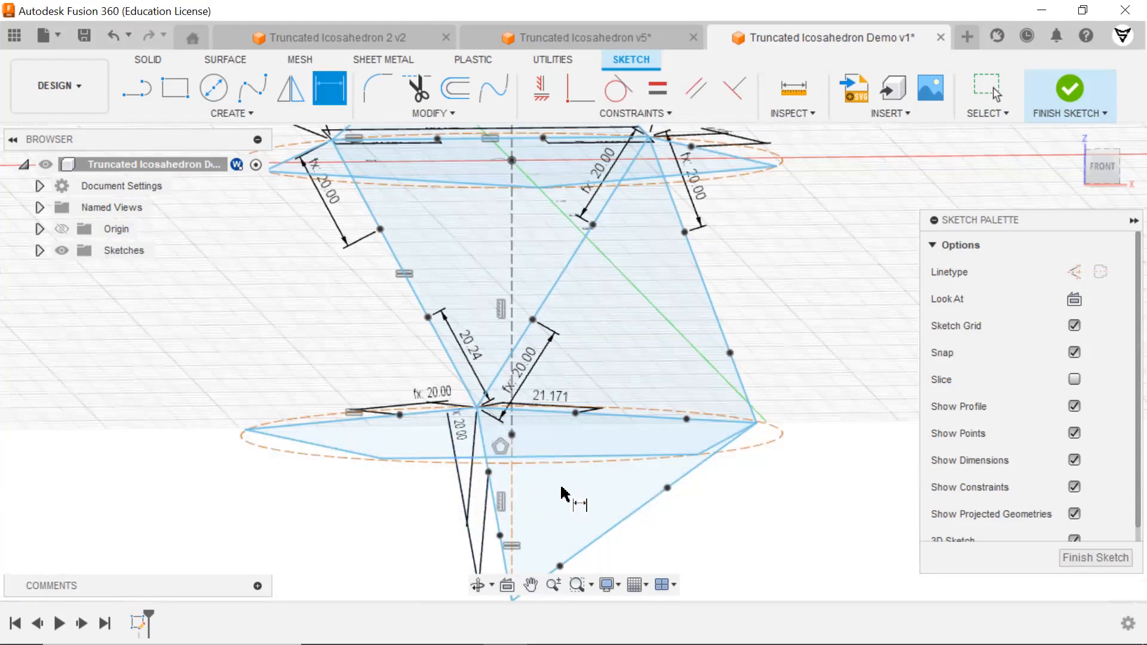
Step: Dimension the distance from the lower pentagon's right vertex to the nearest point on the edge rising to the upper pentagon as d3
{"action": "scroll", "coordinate": [545, 468], "scroll_direction": "down", "scroll_amount": 2}
{"action": "mouse_move", "coordinate": [720, 410]}
{"action": "middle_mouse_down", "text": "shift"}
{"action": "mouse_move", "coordinate": [692, 378]}
{"action": "mouse_move", "coordinate": [660, 381]}
{"action": "middle_mouse_up", "text": "shift"}
{"action": "mouse_move", "coordinate": [805, 438]}
{"action": "middle_mouse_down"}
{"action": "mouse_move", "coordinate": [783, 342]}
{"action": "mouse_move", "coordinate": [686, 279]}
{"action": "middle_mouse_up"}
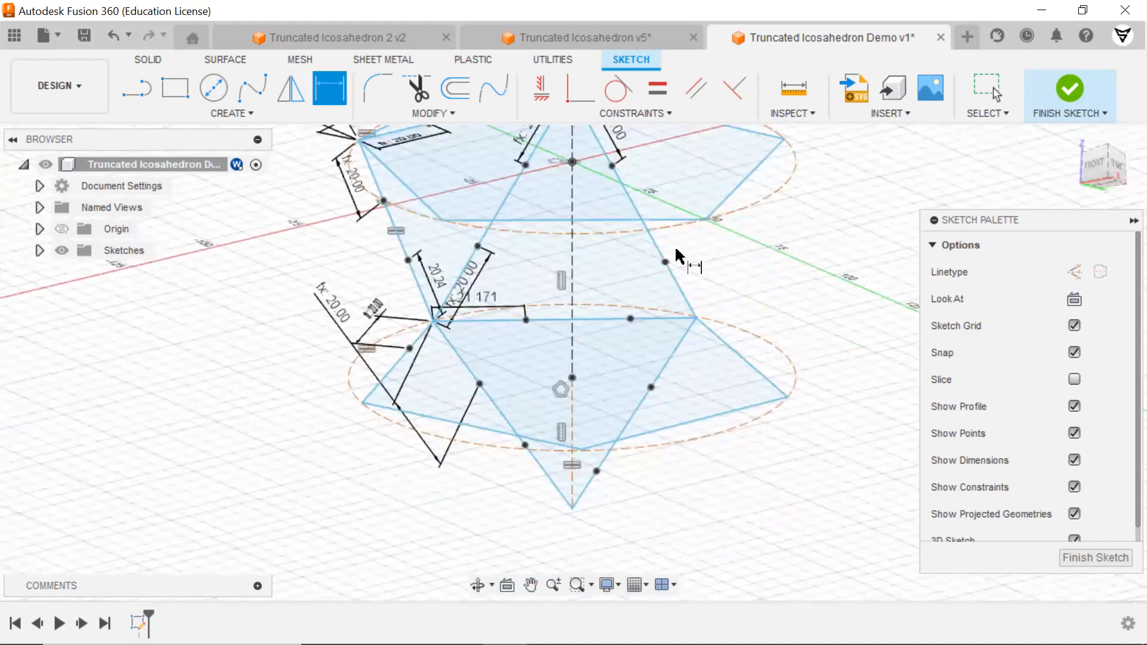
{"action": "left_click", "coordinate": [665, 262]}
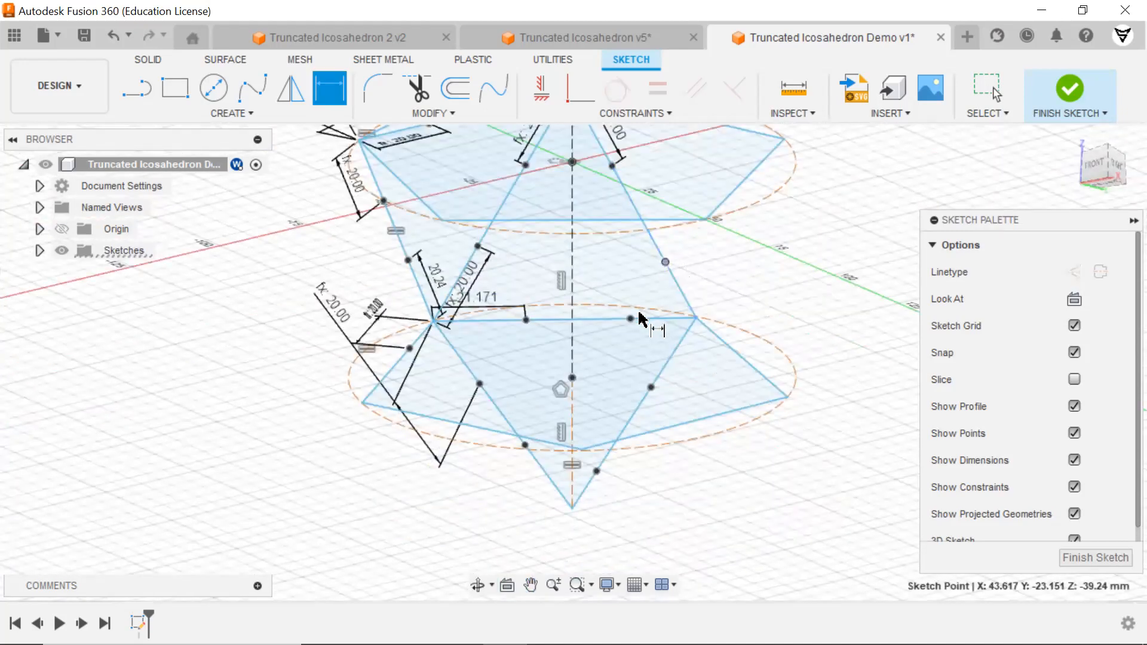
{"action": "left_click", "coordinate": [696, 318]}
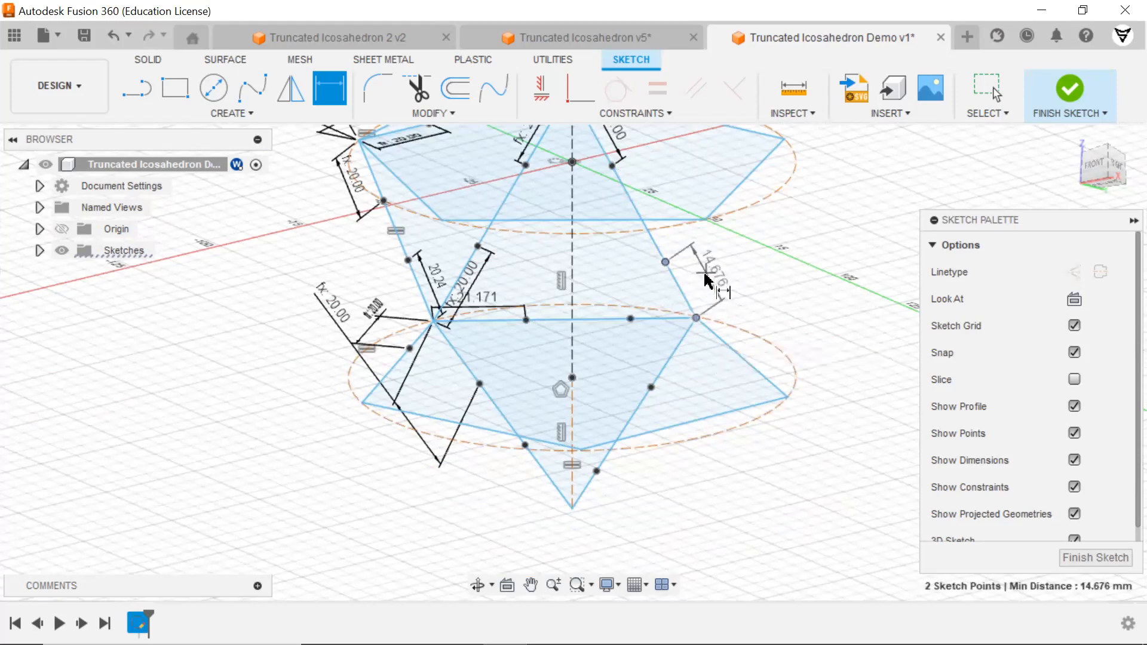
{"action": "left_click", "coordinate": [706, 278]}
{"action": "type", "text": "d3"}
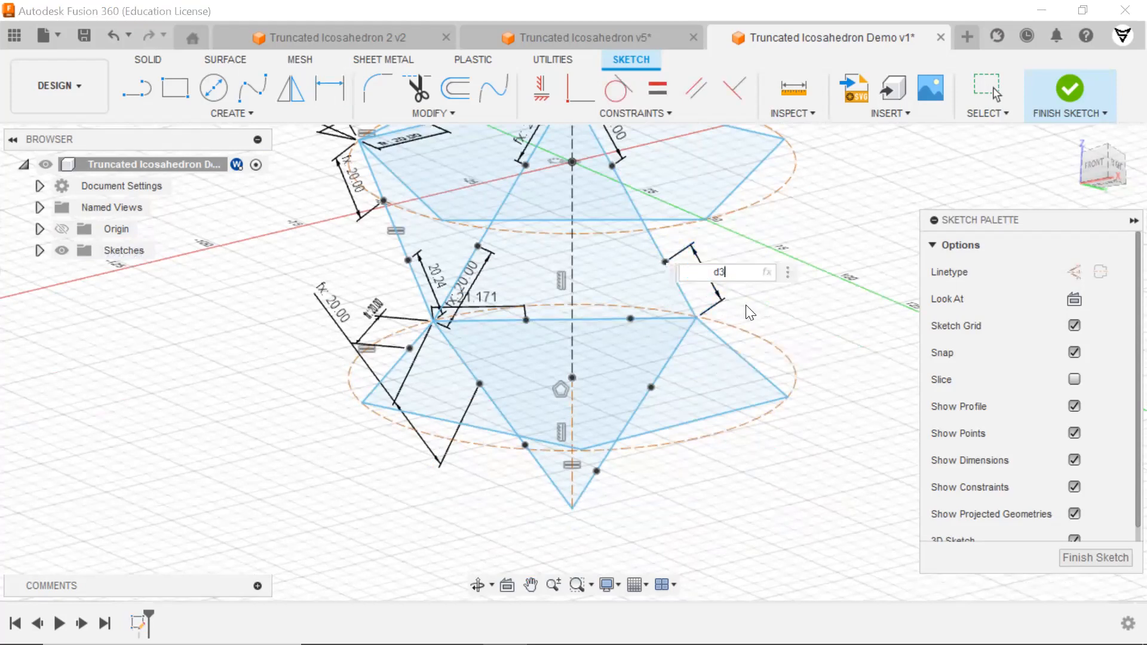
{"action": "key", "text": "Return"}
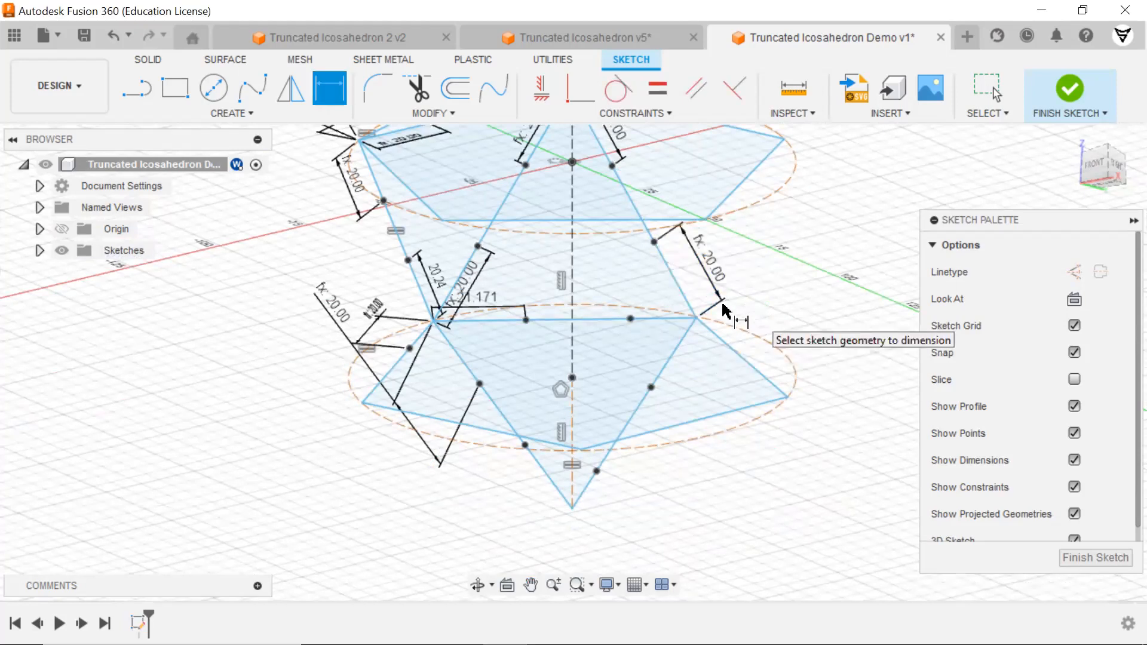
Step: Dimension the distance from the lower pentagon's right vertex to the nearest point on the side toward the front vertex as d3
{"action": "left_click", "coordinate": [630, 320]}
{"action": "left_click", "coordinate": [696, 319]}
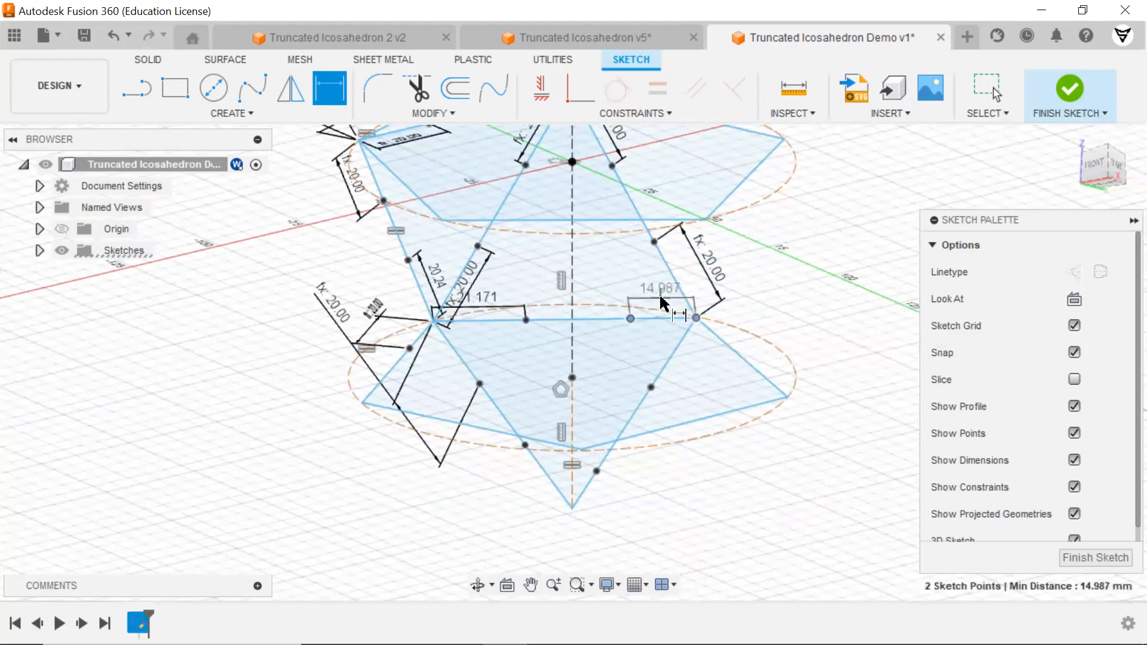
{"action": "left_click", "coordinate": [663, 298]}
{"action": "type", "text": "d3"}
{"action": "key", "text": "Return"}
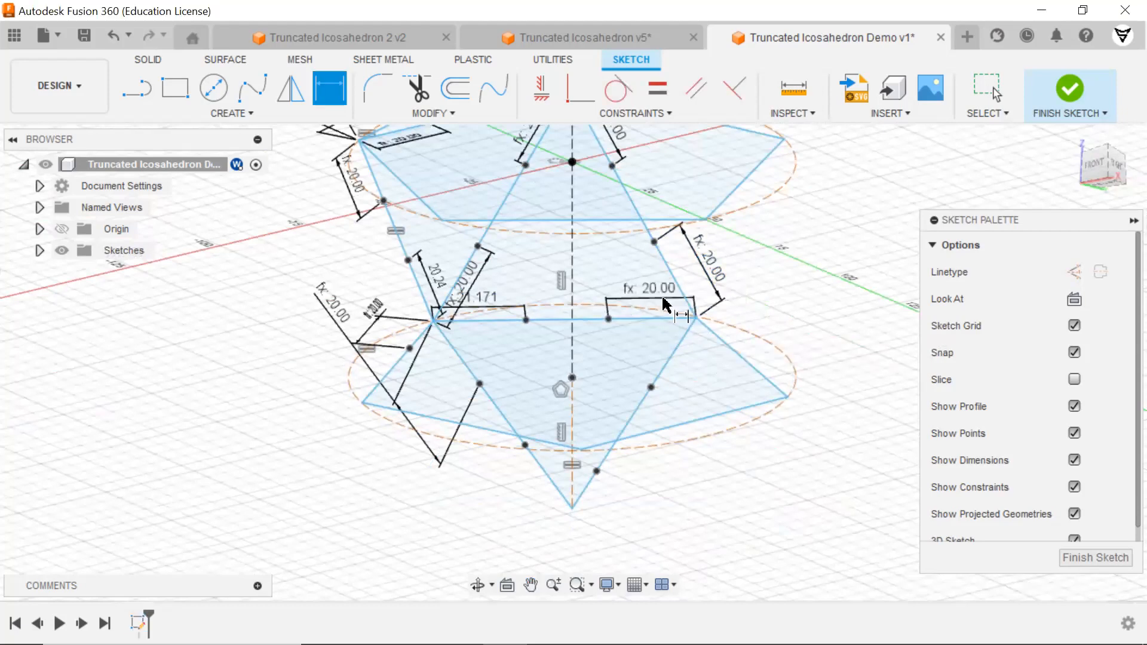
Step: Dimension the lower pentagon's right vertex to the nearest point on the edge toward the bottom apex with the linked 20 mm value
{"action": "left_click", "coordinate": [652, 388]}
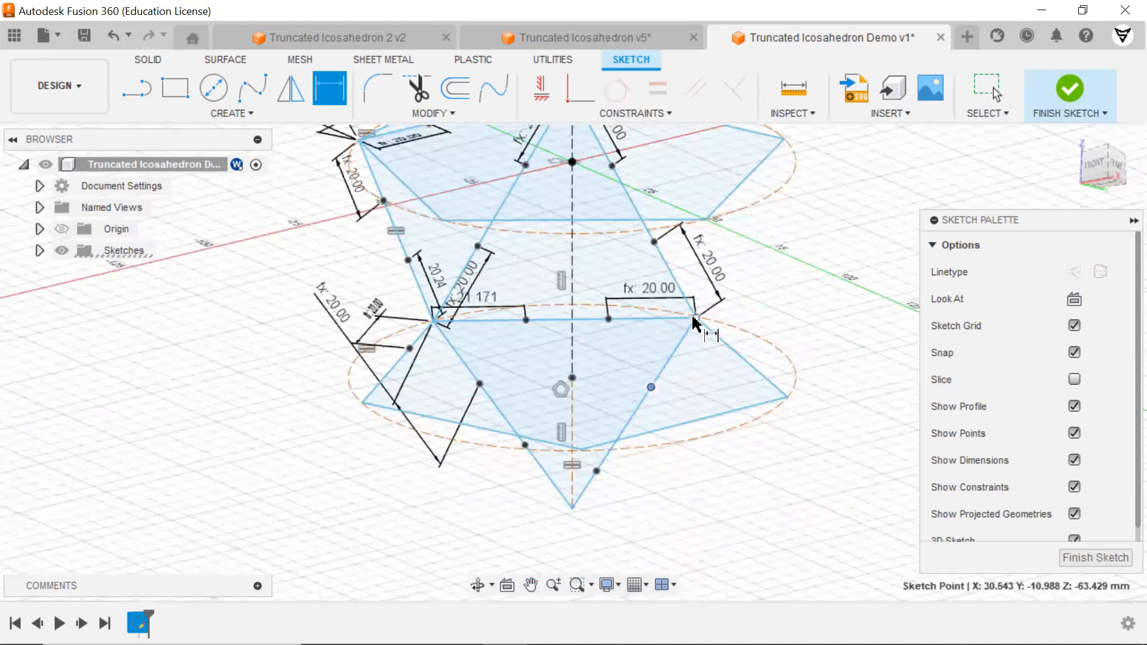
{"action": "left_click", "coordinate": [696, 319]}
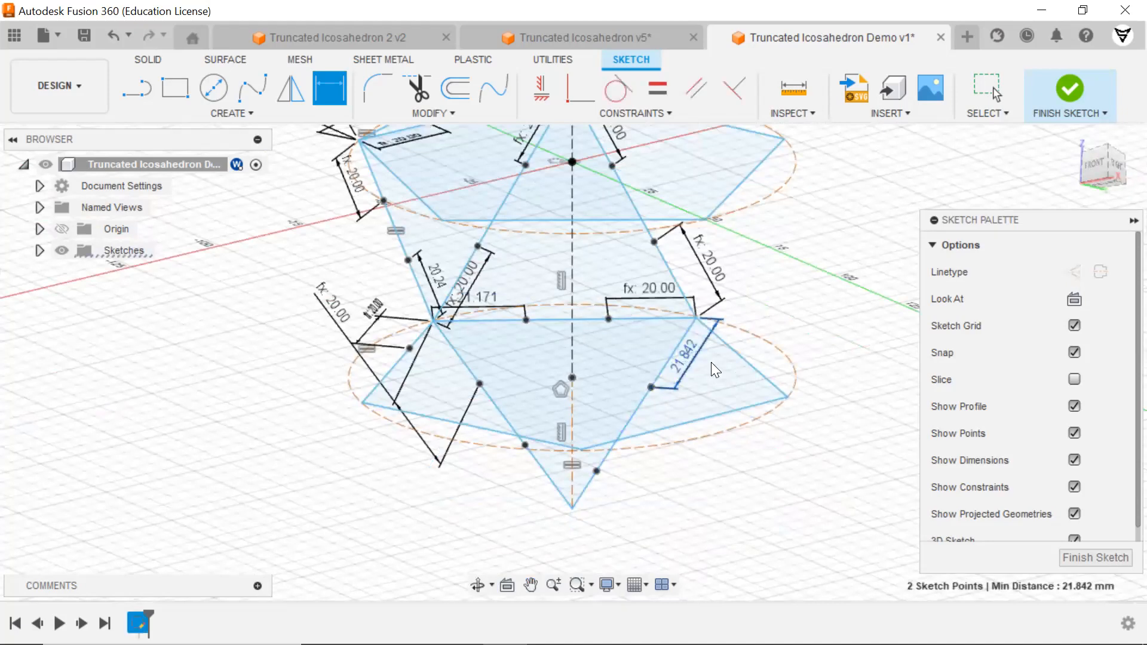
{"action": "left_click", "coordinate": [715, 369]}
{"action": "type", "text": "L"}
{"action": "key", "text": "Return"}
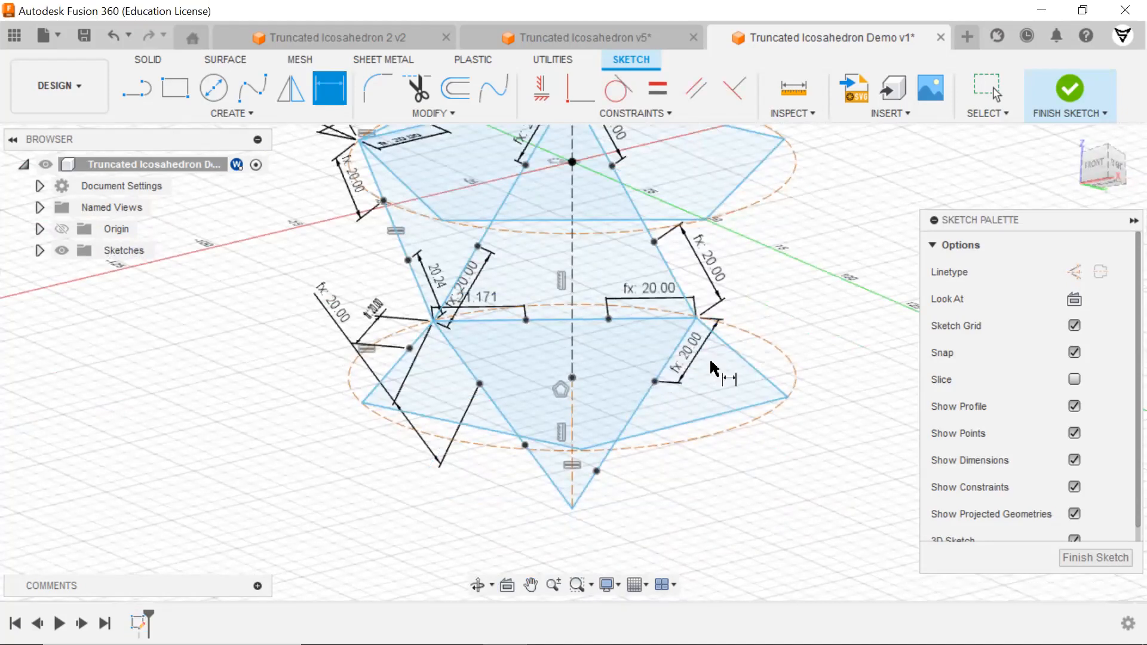
Step: Dimension the distance from the bottom apex to the nearest point on the right edge as 20 mm
{"action": "left_click", "coordinate": [597, 472]}
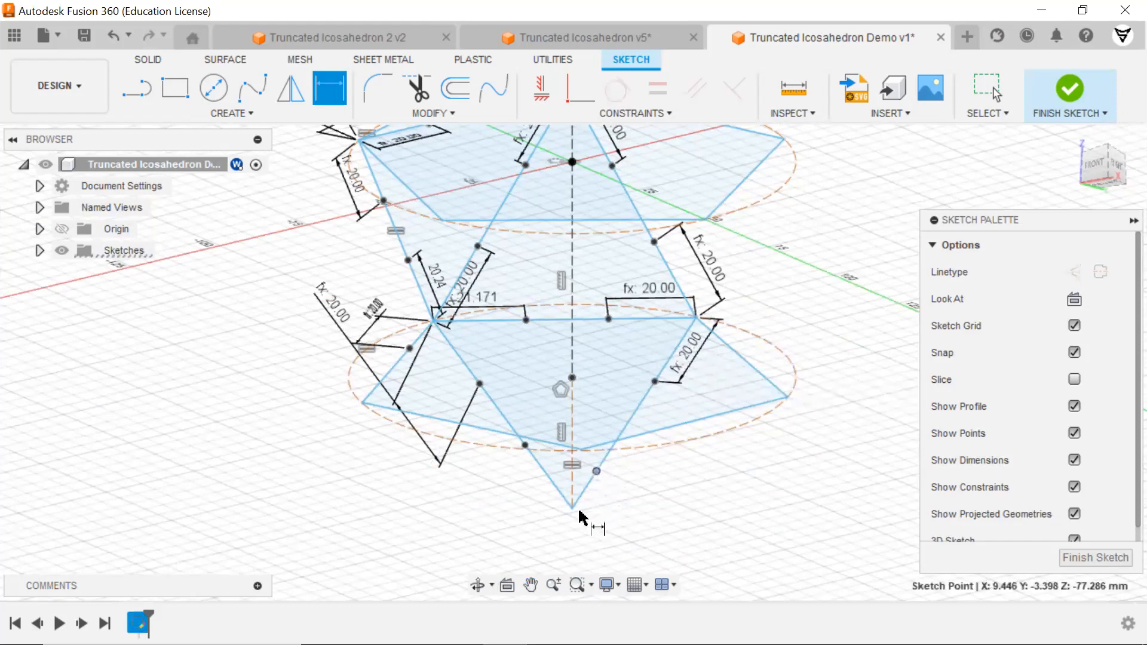
{"action": "left_click", "coordinate": [572, 508]}
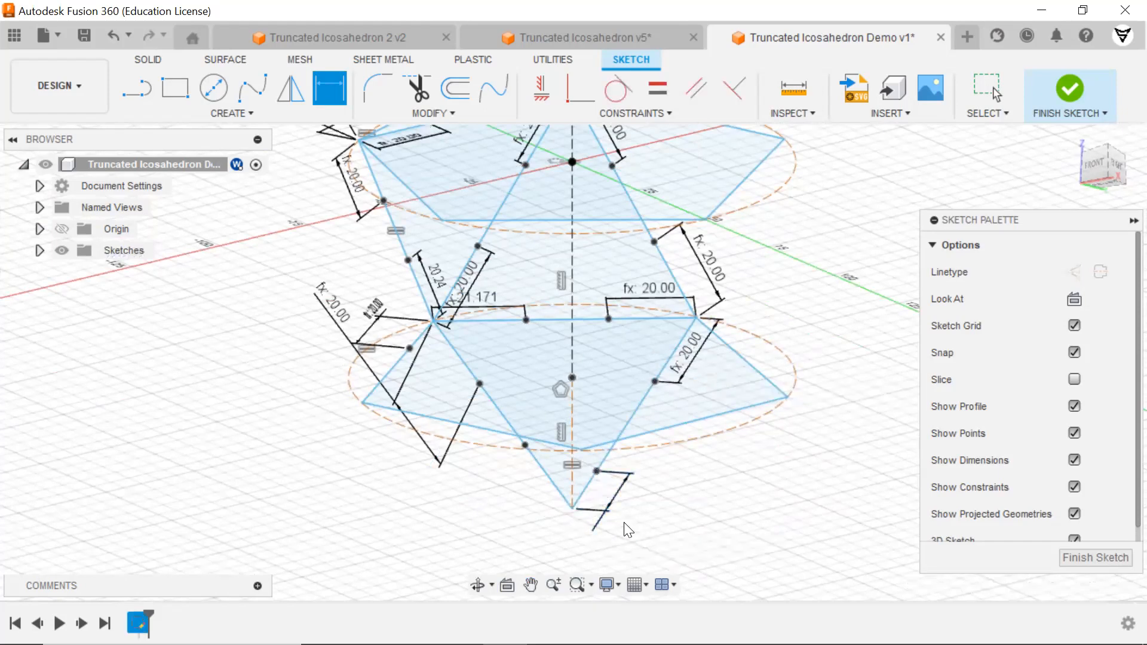
{"action": "left_click", "coordinate": [622, 527]}
{"action": "type", "text": "L"}
{"action": "key", "text": "Return"}
Step: Dimension the distance from the bottom apex to the nearest point on the left edge with the linked 20 mm value
{"action": "left_click", "coordinate": [525, 445]}
{"action": "left_click", "coordinate": [572, 508]}
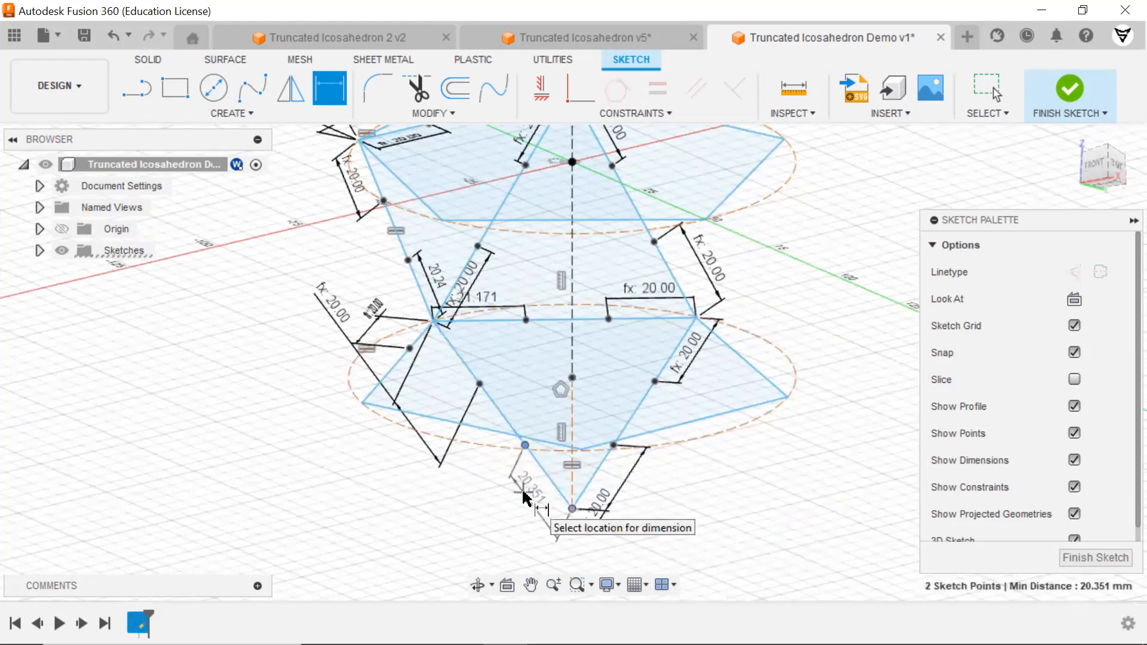
{"action": "left_click", "coordinate": [524, 497]}
{"action": "type", "text": "L"}
{"action": "key", "text": "Return"}
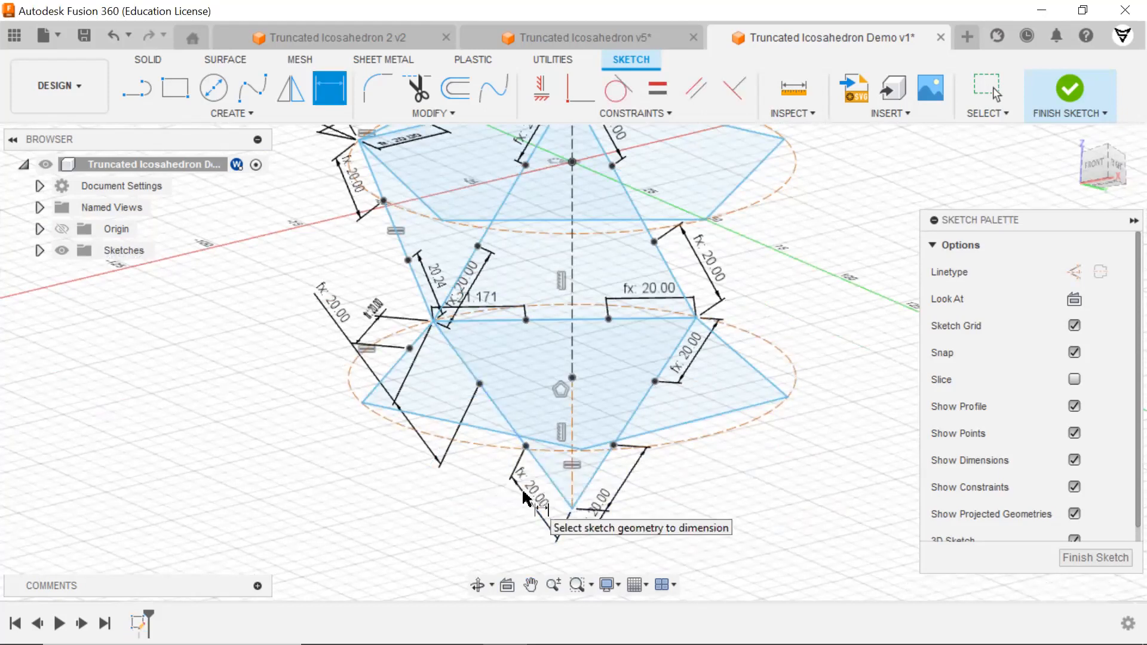
Step: Draw lines joining the truncation points across all three corners of the upper front triangular face
{"action": "scroll", "coordinate": [725, 454], "scroll_direction": "down", "scroll_amount": 2}
{"action": "key", "text": "Escape"}
{"action": "mouse_move", "coordinate": [795, 317]}
{"action": "middle_mouse_down", "text": "shift"}
{"action": "mouse_move", "coordinate": [837, 354]}
{"action": "mouse_move", "coordinate": [832, 389]}
{"action": "mouse_move", "coordinate": [799, 317]}
{"action": "mouse_move", "coordinate": [782, 389]}
{"action": "middle_mouse_up", "text": "shift"}
{"action": "key", "text": "d"}
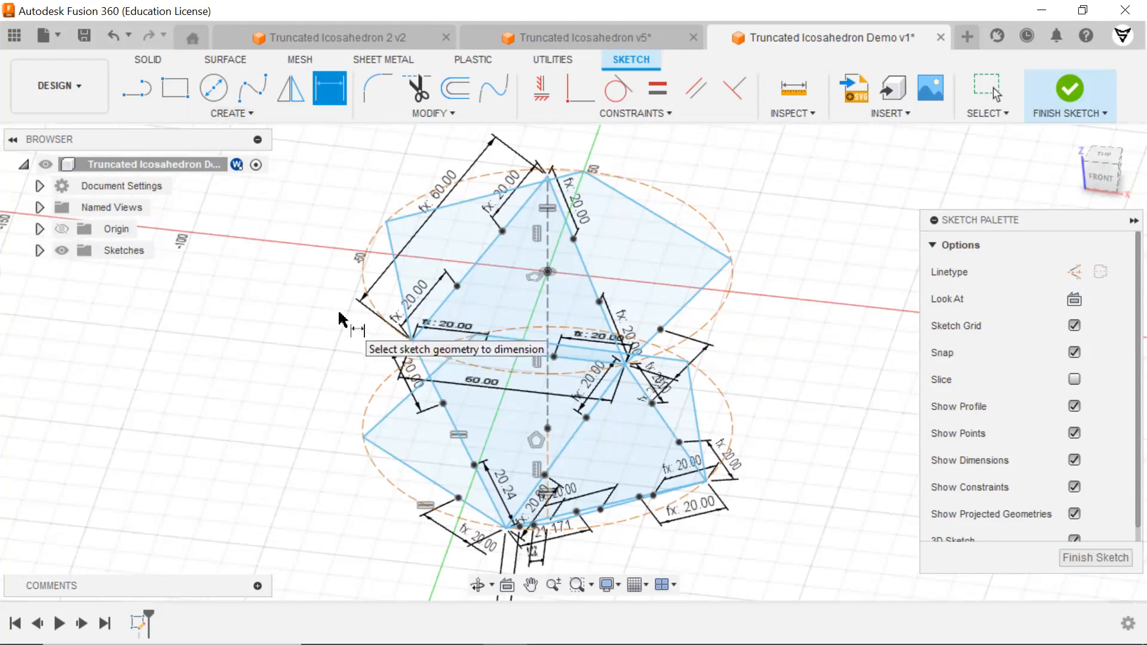
{"action": "left_click", "coordinate": [149, 99]}
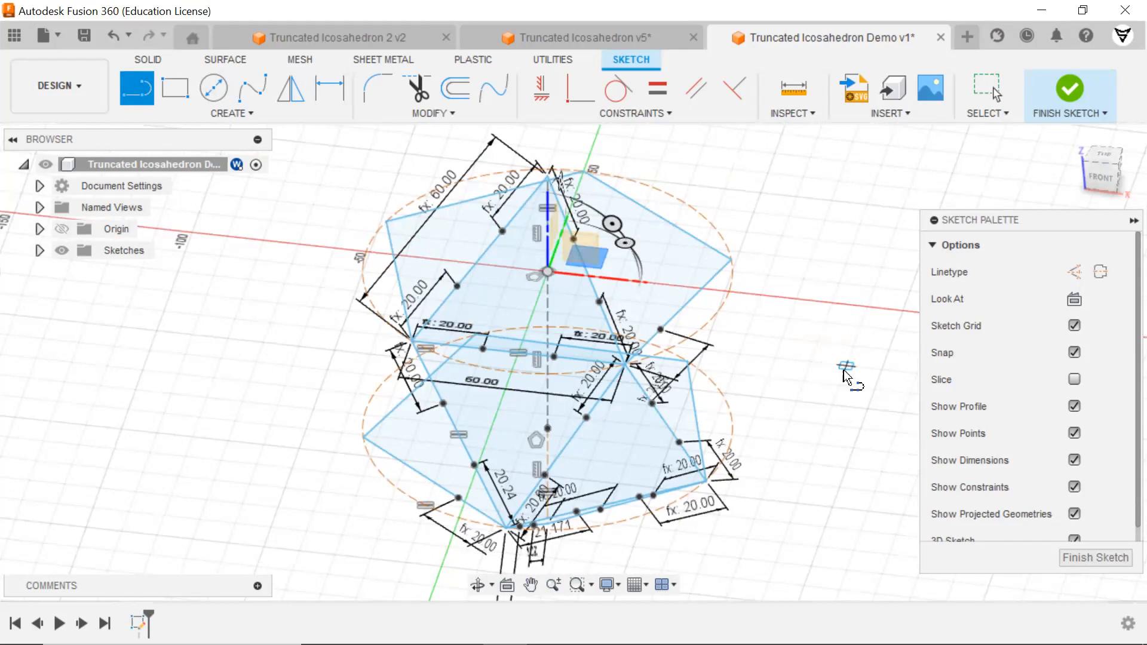
{"action": "left_click", "coordinate": [502, 233]}
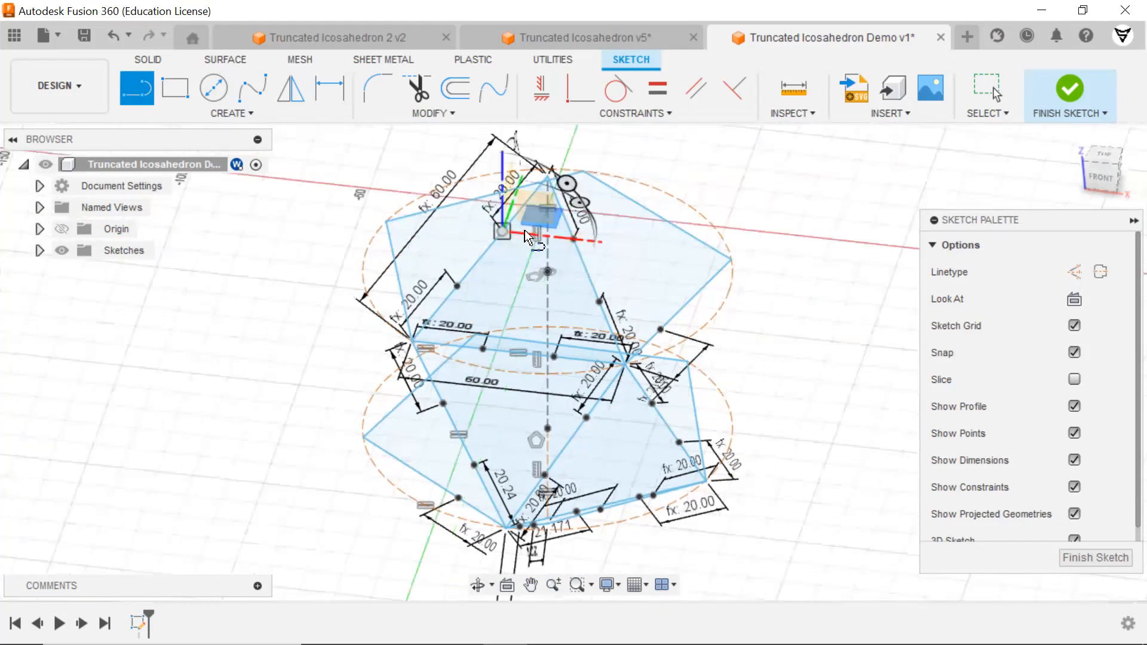
{"action": "left_click", "coordinate": [573, 241]}
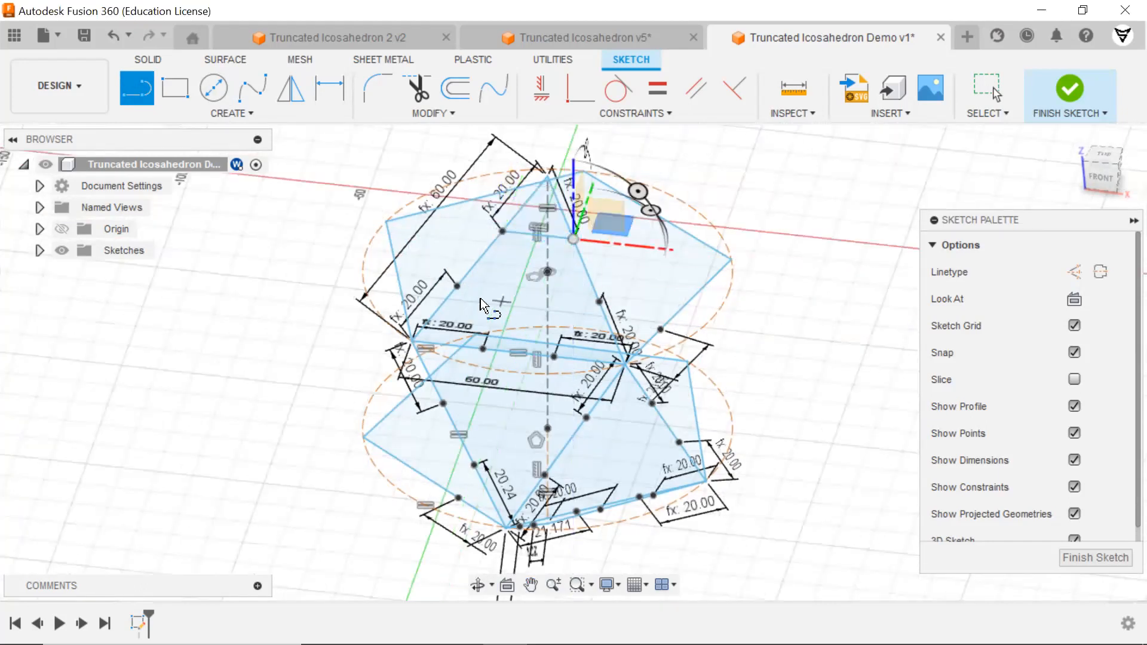
{"action": "left_click", "coordinate": [458, 289]}
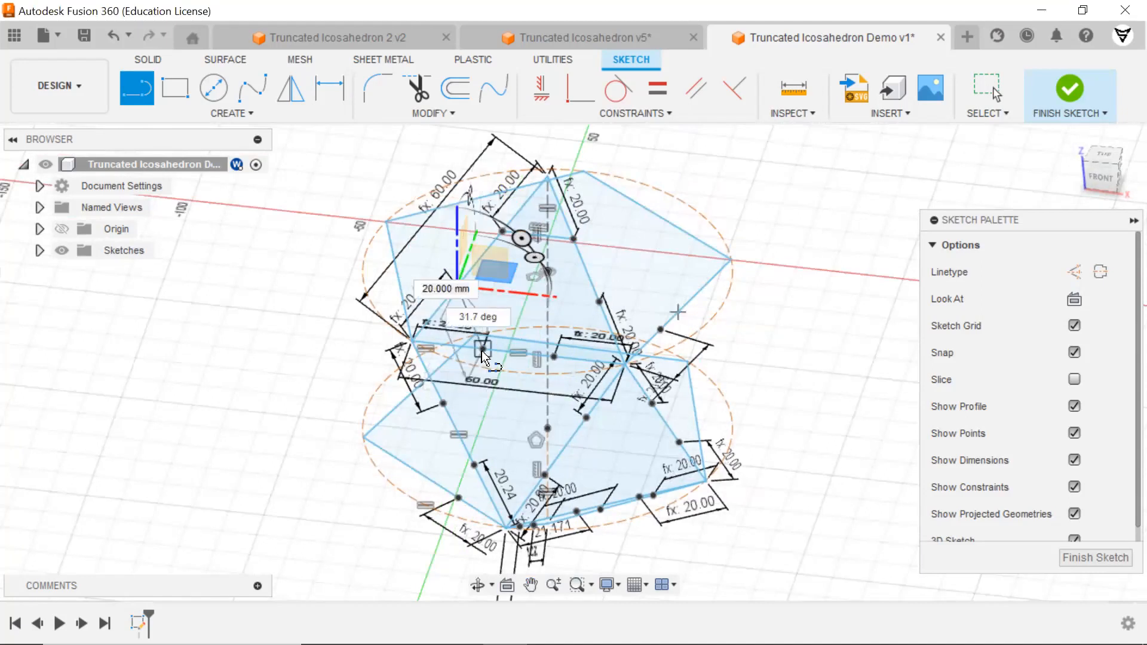
{"action": "left_click", "coordinate": [600, 302]}
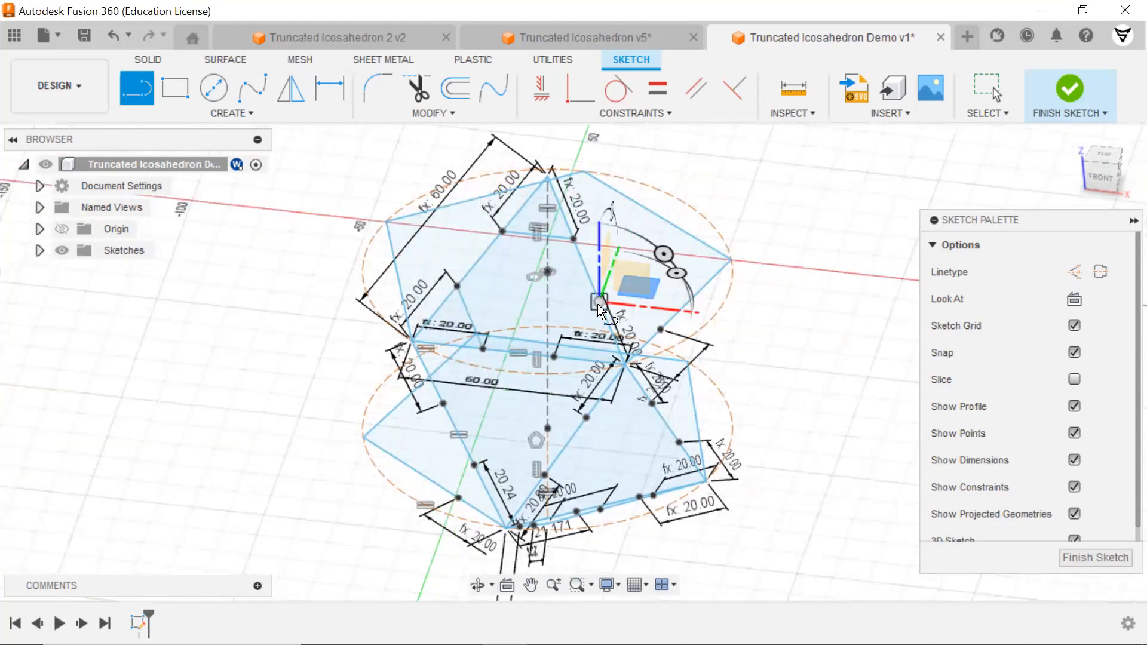
{"action": "left_click", "coordinate": [555, 357]}
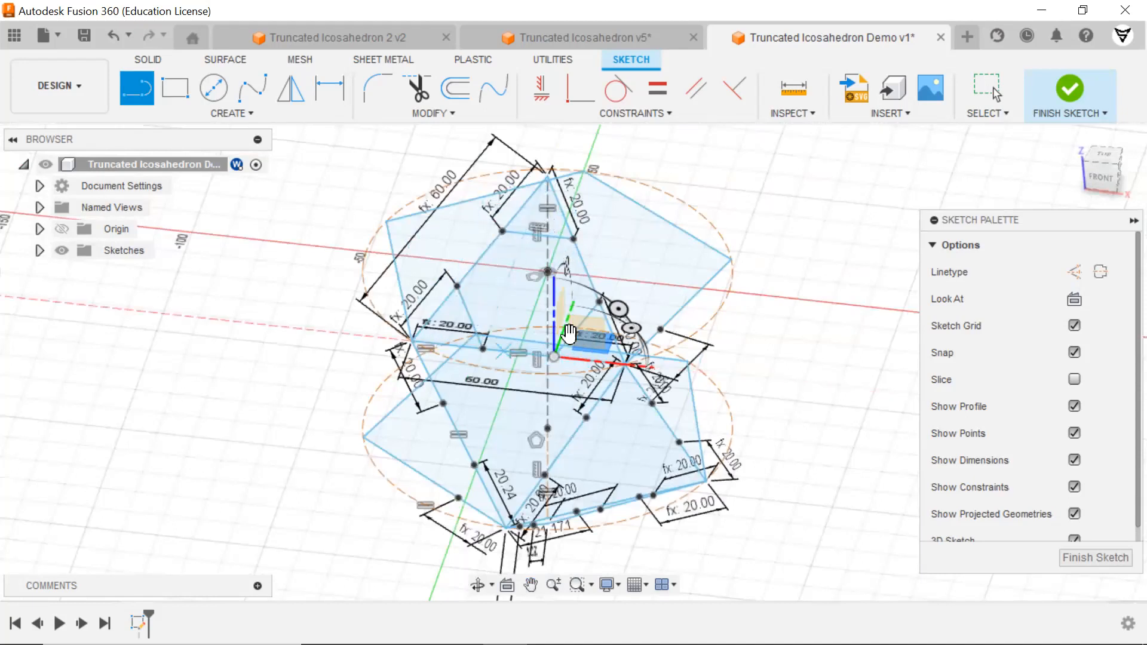
Step: Draw lines joining the truncation points across the three corners of the inverted triangle below the upper pentagon's front edge
{"action": "scroll", "coordinate": [504, 288], "scroll_direction": "up", "scroll_amount": 2}
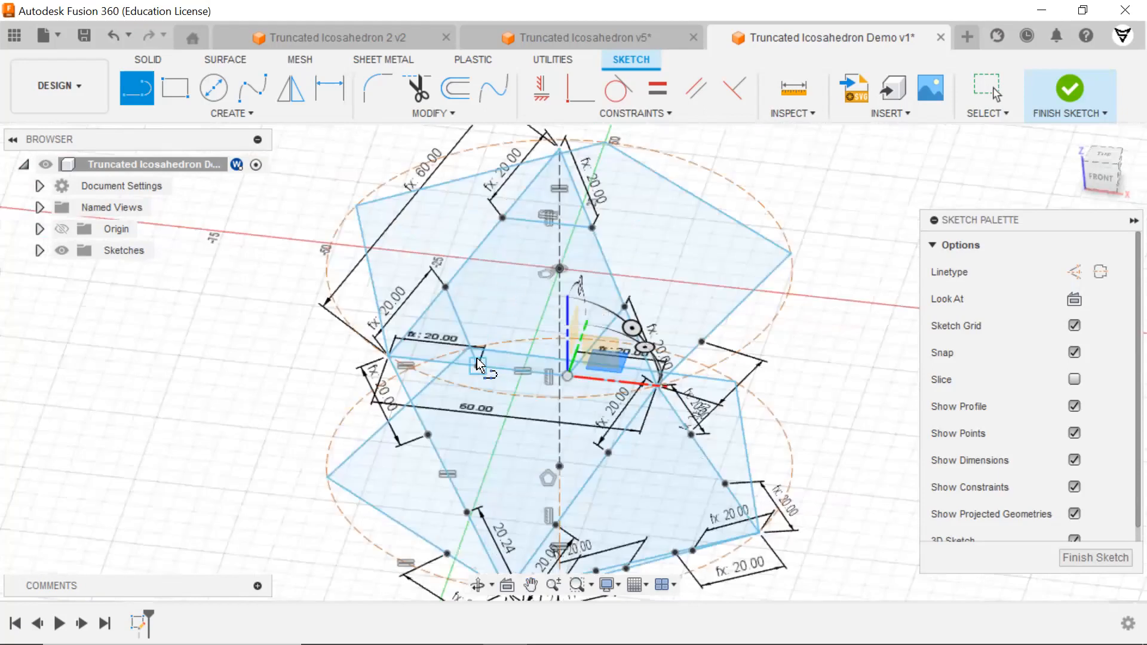
{"action": "mouse_move", "coordinate": [502, 395]}
{"action": "middle_mouse_down"}
{"action": "mouse_move", "coordinate": [520, 394]}
{"action": "mouse_move", "coordinate": [475, 385]}
{"action": "mouse_move", "coordinate": [478, 275]}
{"action": "middle_mouse_up"}
{"action": "key", "text": "l"}
{"action": "left_click", "coordinate": [481, 226]}
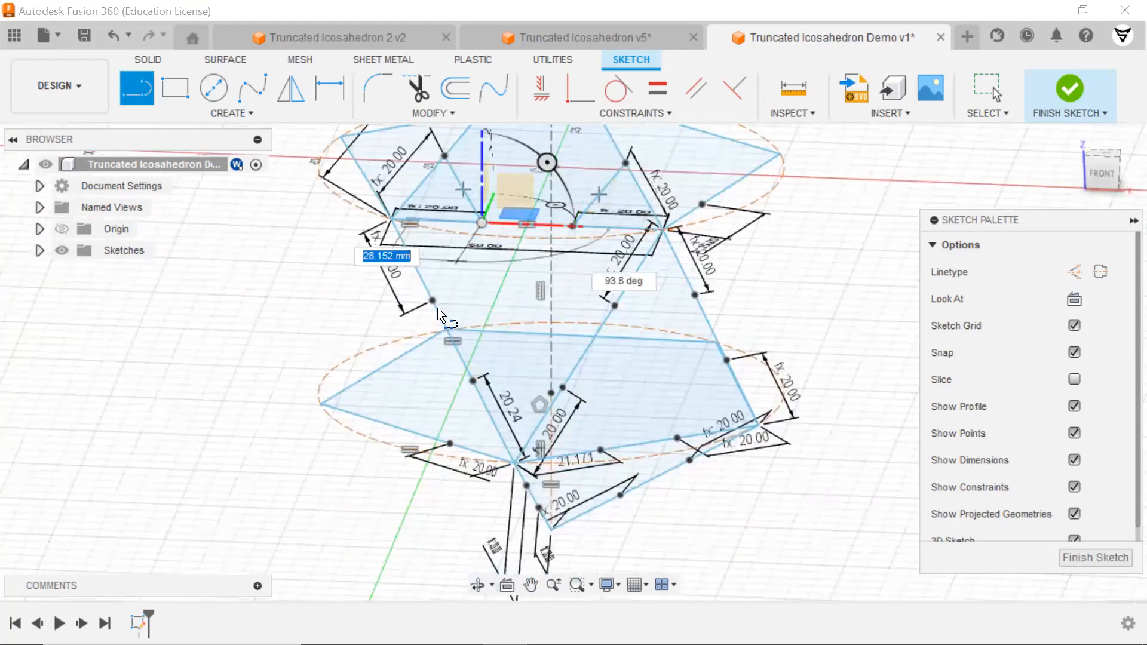
{"action": "left_click", "coordinate": [476, 380]}
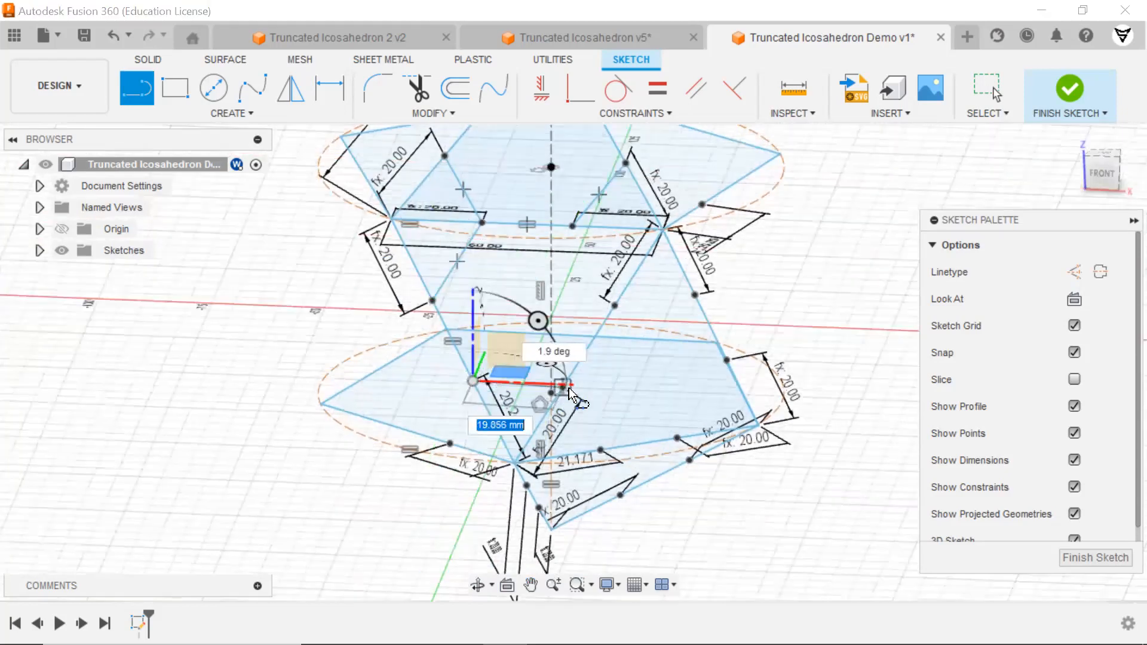
{"action": "scroll", "coordinate": [566, 398], "scroll_direction": "up", "scroll_amount": 2}
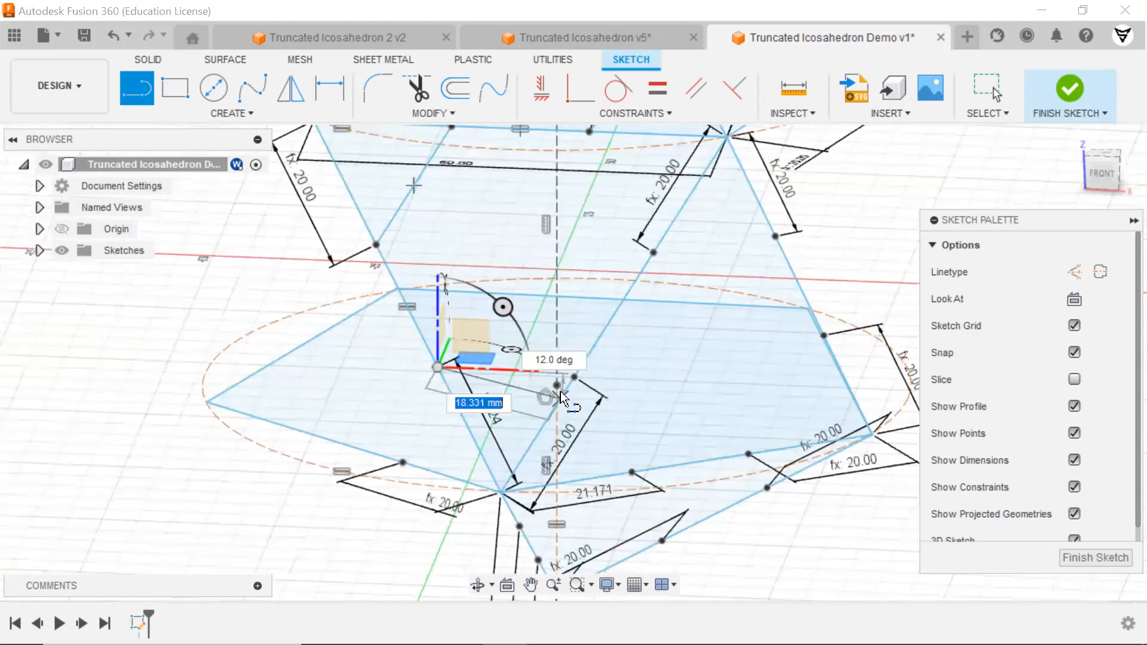
{"action": "left_click", "coordinate": [583, 368]}
{"action": "scroll", "coordinate": [649, 367], "scroll_direction": "down", "scroll_amount": 1}
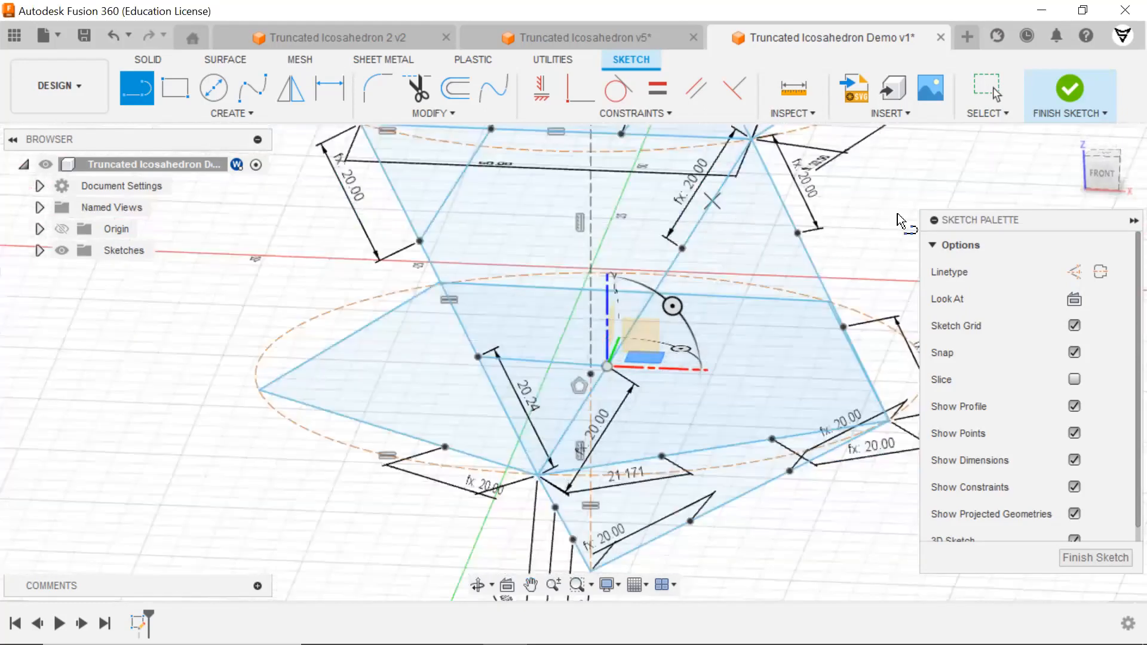
{"action": "middle_click_drag", "start_coordinate": [878, 299], "coordinate": [850, 374]}
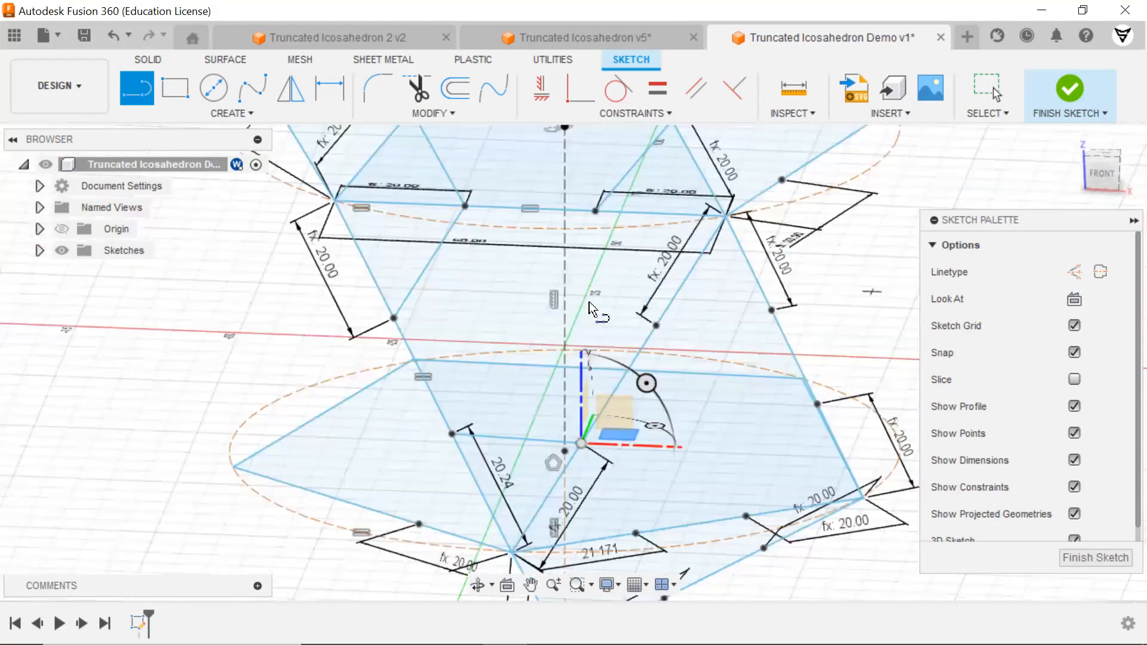
{"action": "left_click", "coordinate": [574, 295]}
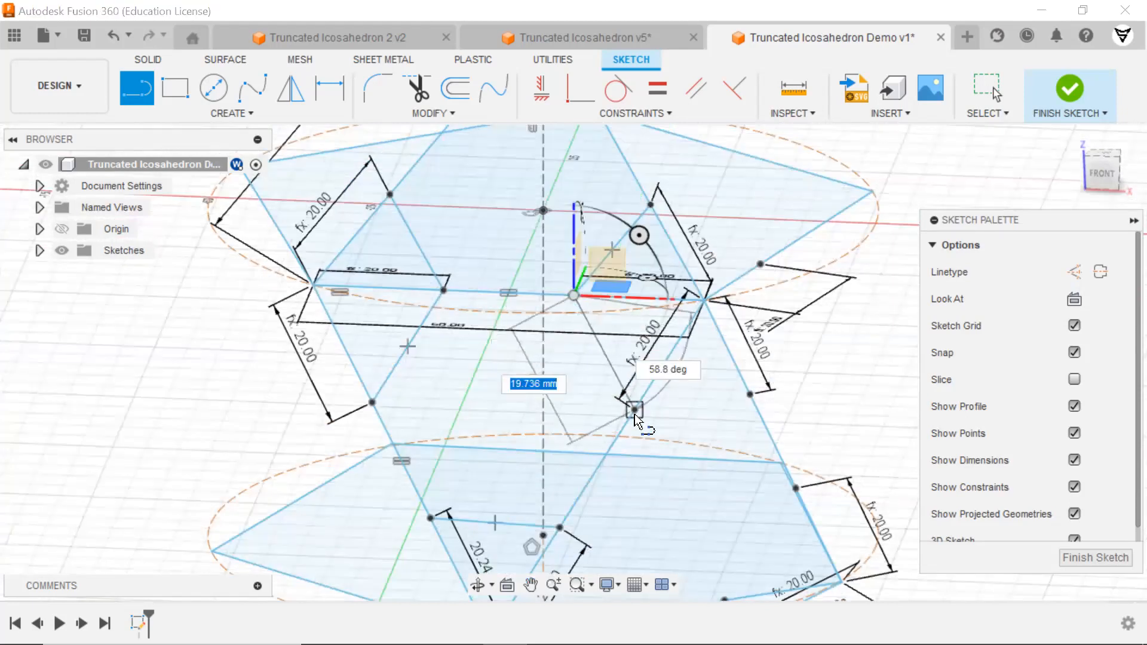
Step: Draw a line joining the truncation points across the top corner of the upright triangle to the right of the inverted front triangle
{"action": "scroll", "coordinate": [574, 427], "scroll_direction": "down", "scroll_amount": 5}
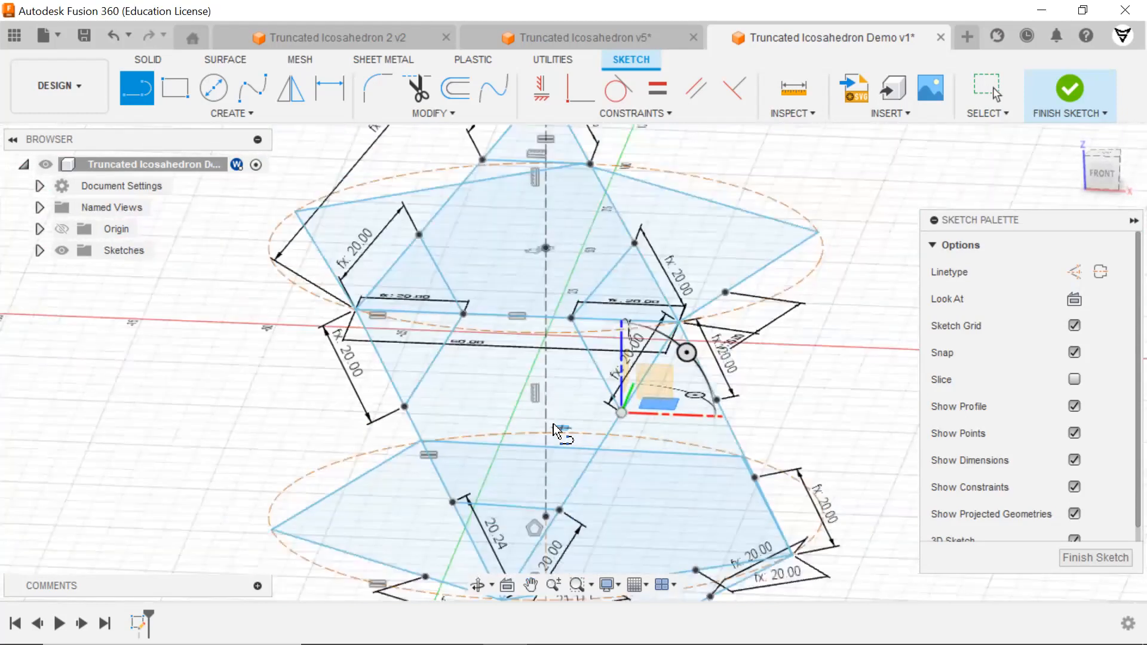
{"action": "middle_click_drag", "start_coordinate": [770, 412], "coordinate": [745, 383], "text": "shift"}
{"action": "middle_click_drag", "start_coordinate": [794, 440], "coordinate": [751, 370]}
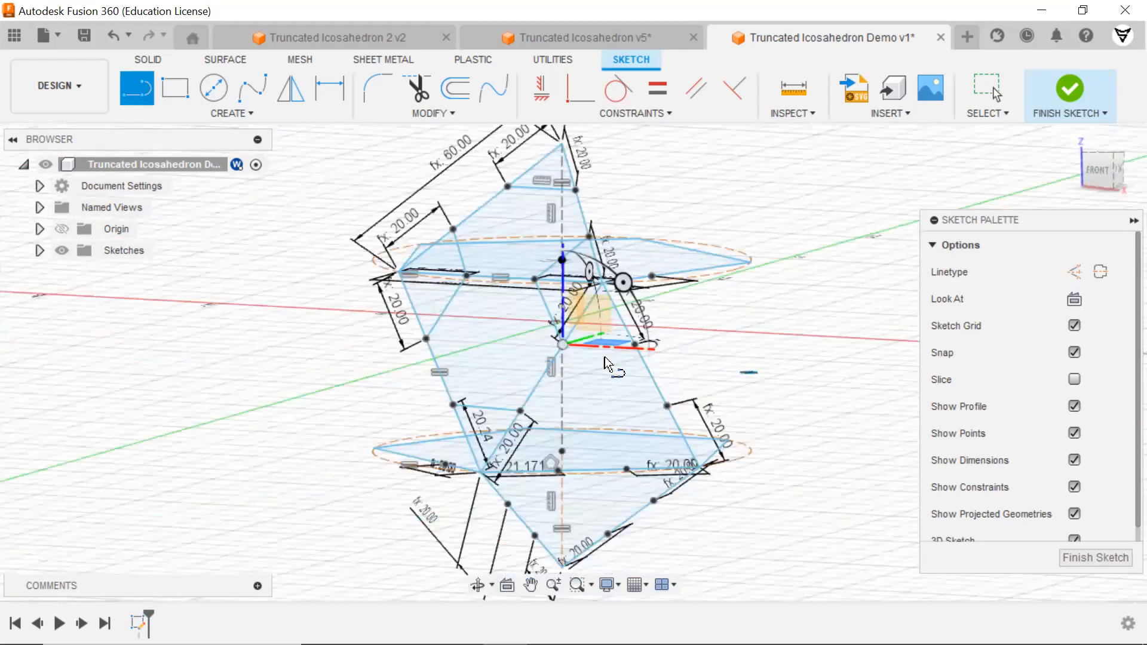
{"action": "left_click", "coordinate": [564, 345]}
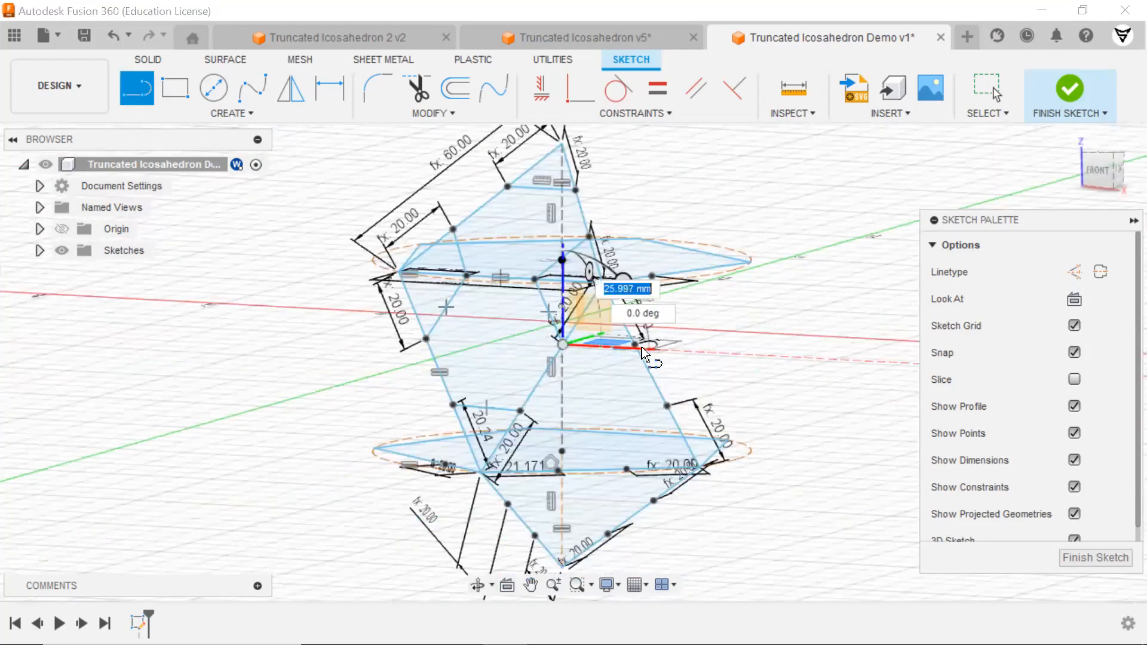
{"action": "scroll", "coordinate": [641, 356], "scroll_direction": "up", "scroll_amount": 1}
{"action": "scroll", "coordinate": [631, 341], "scroll_direction": "up", "scroll_amount": 5}
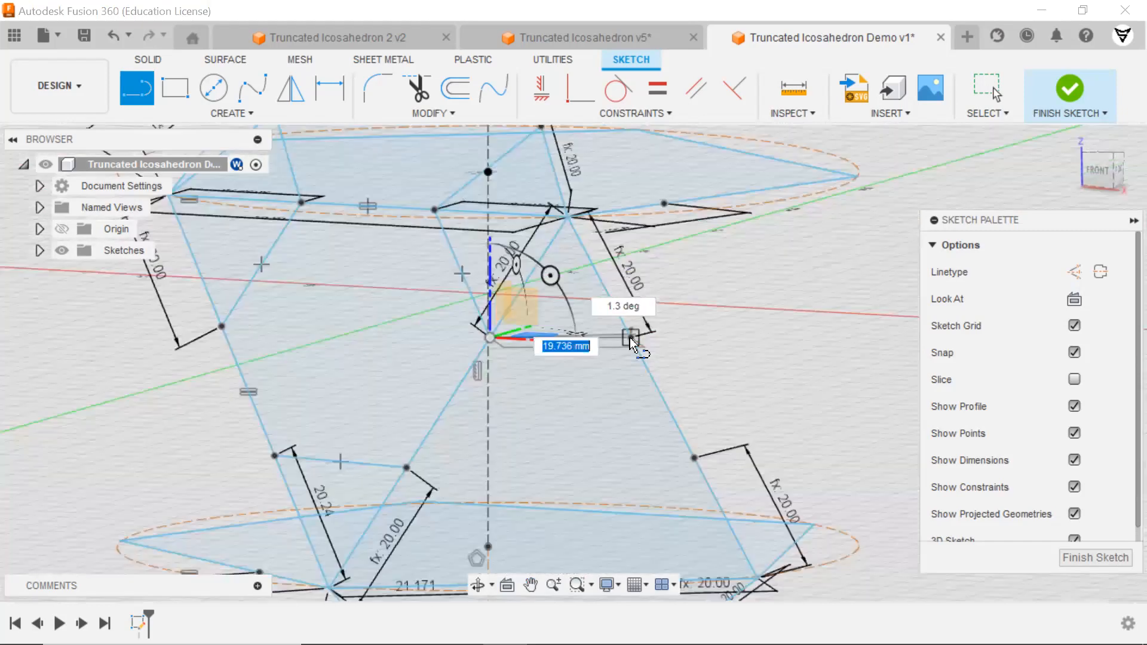
{"action": "left_click", "coordinate": [634, 344]}
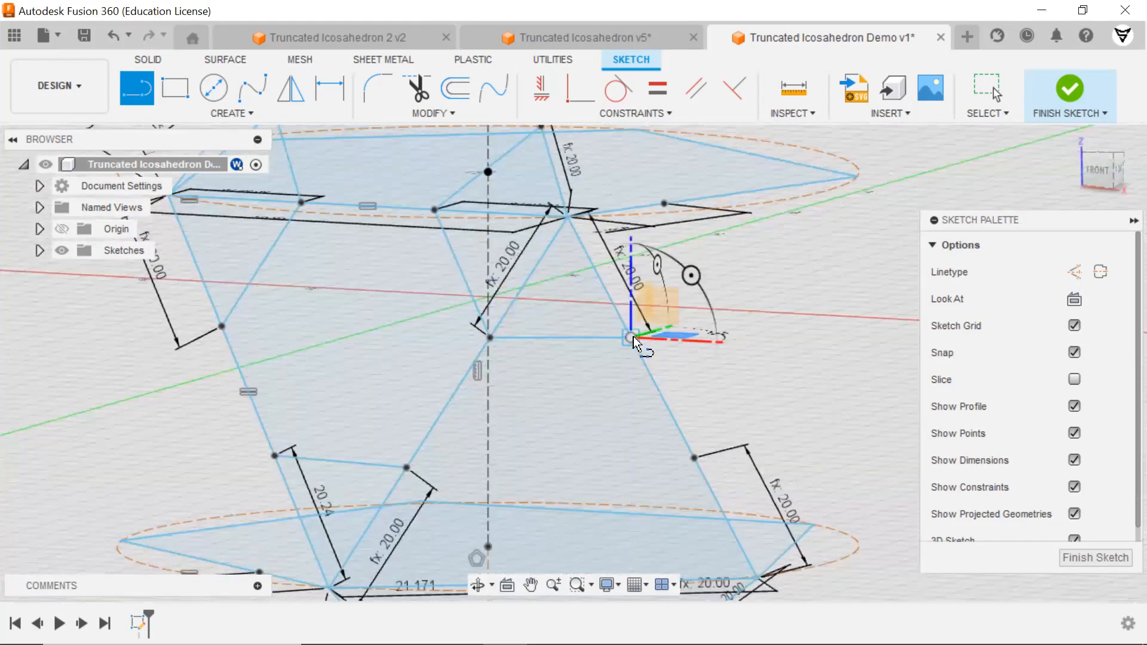
Step: Draw two lines through the truncation point on the upper pentagon's right edge, closing the small pentagon around the front-right vertex
{"action": "scroll", "coordinate": [743, 388], "scroll_direction": "down", "scroll_amount": 2}
{"action": "mouse_move", "coordinate": [786, 394]}
{"action": "middle_mouse_down"}
{"action": "mouse_move", "coordinate": [769, 343]}
{"action": "mouse_move", "coordinate": [732, 406]}
{"action": "middle_mouse_up"}
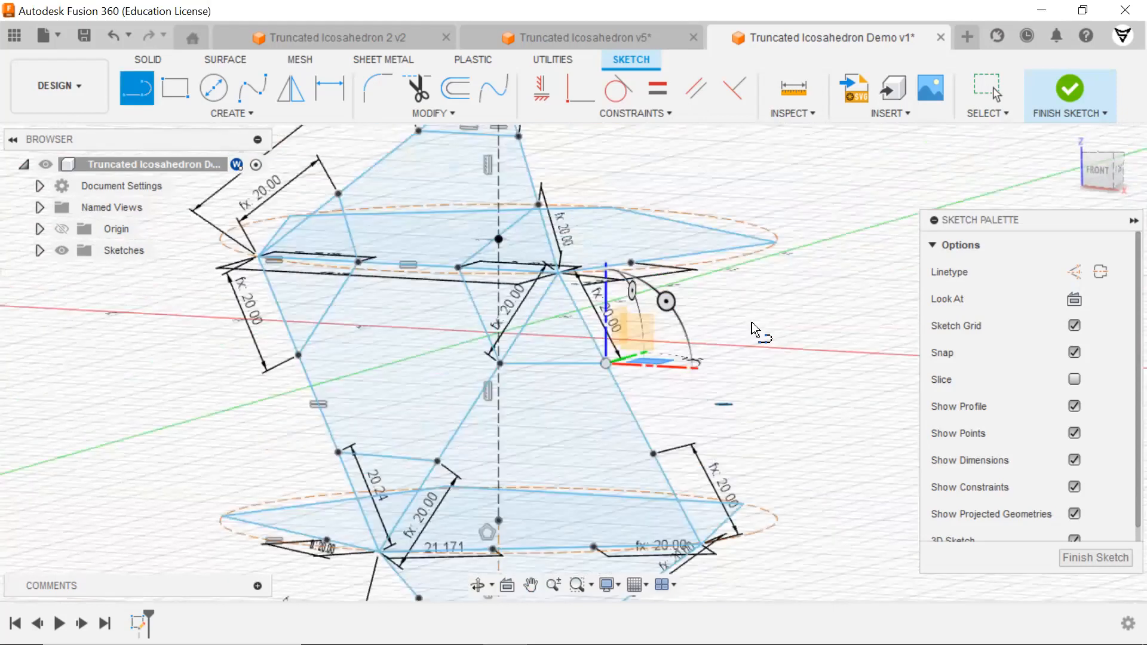
{"action": "left_click", "coordinate": [537, 208]}
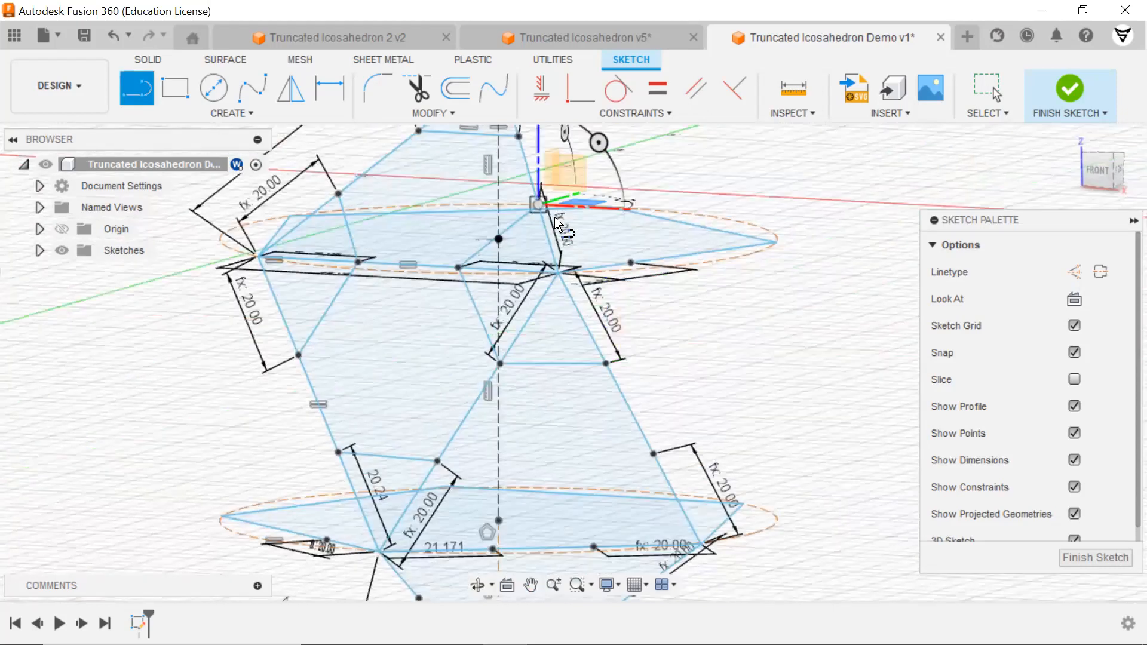
{"action": "left_click", "coordinate": [630, 266]}
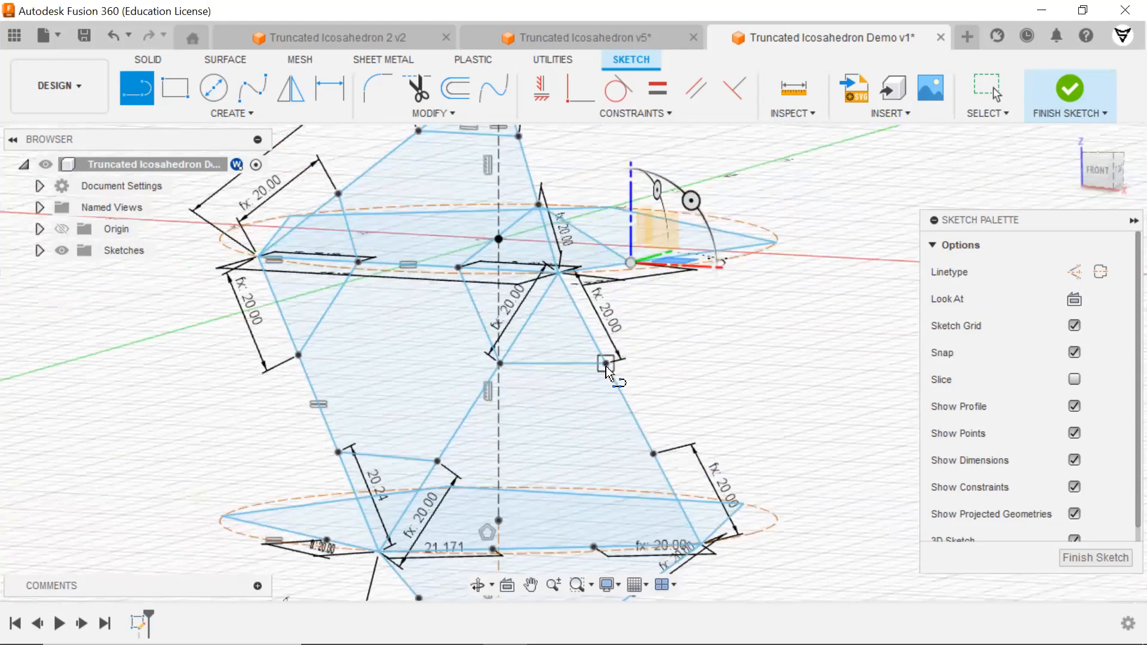
{"action": "left_click", "coordinate": [607, 366]}
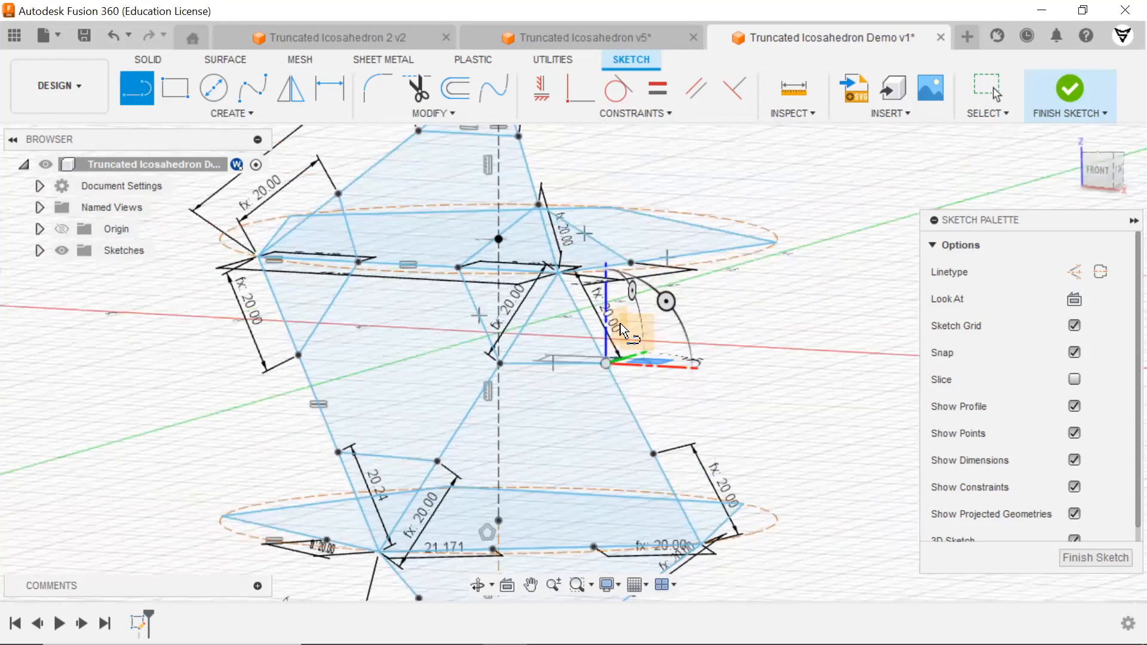
{"action": "left_click", "coordinate": [630, 263]}
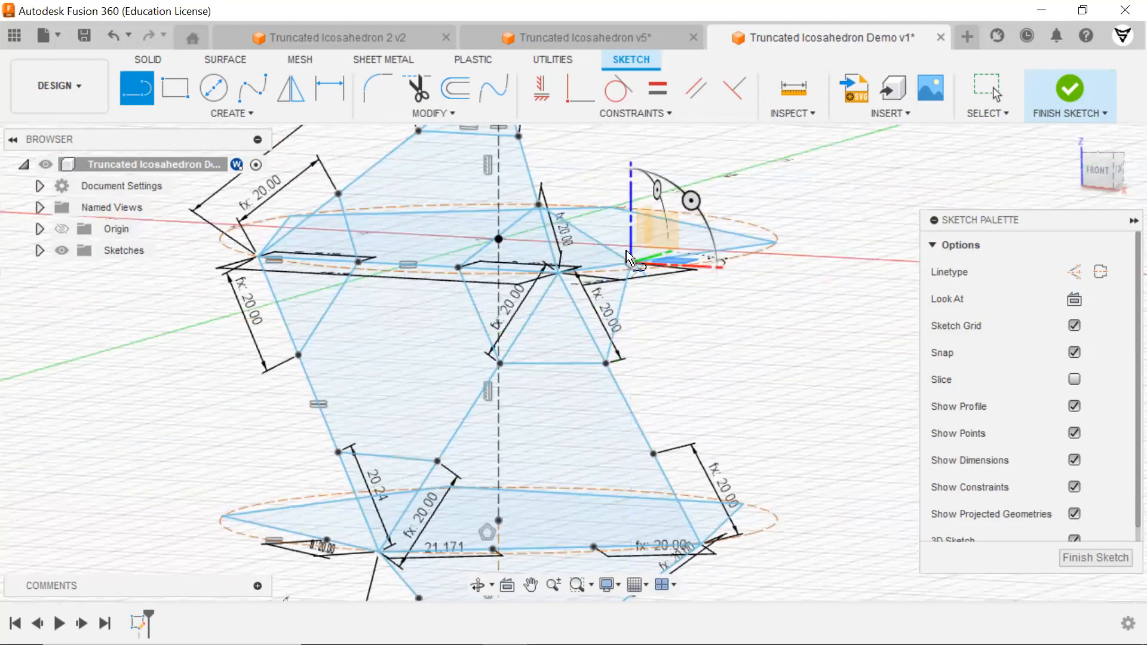
Step: Draw lines joining the truncation points on the three edges around the lower pentagon's right vertex
{"action": "middle_click_drag", "start_coordinate": [774, 412], "coordinate": [764, 277]}
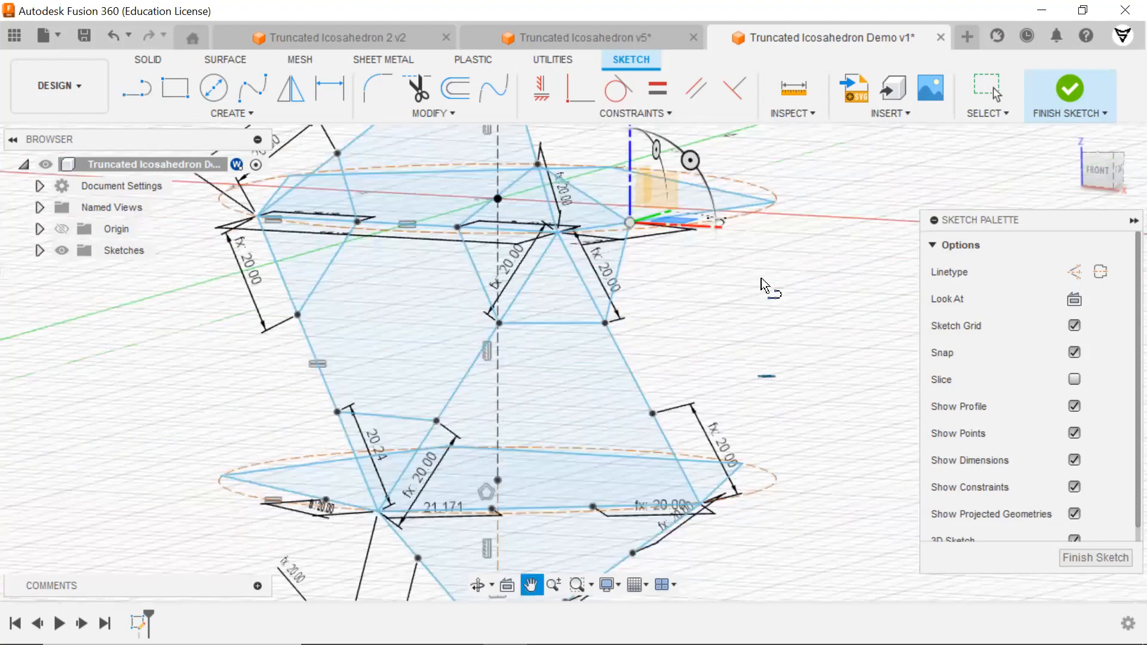
{"action": "mouse_move", "coordinate": [758, 441]}
{"action": "middle_mouse_down", "text": "shift"}
{"action": "mouse_move", "coordinate": [768, 420]}
{"action": "mouse_move", "coordinate": [741, 400]}
{"action": "middle_mouse_up", "text": "shift"}
{"action": "key", "text": "l"}
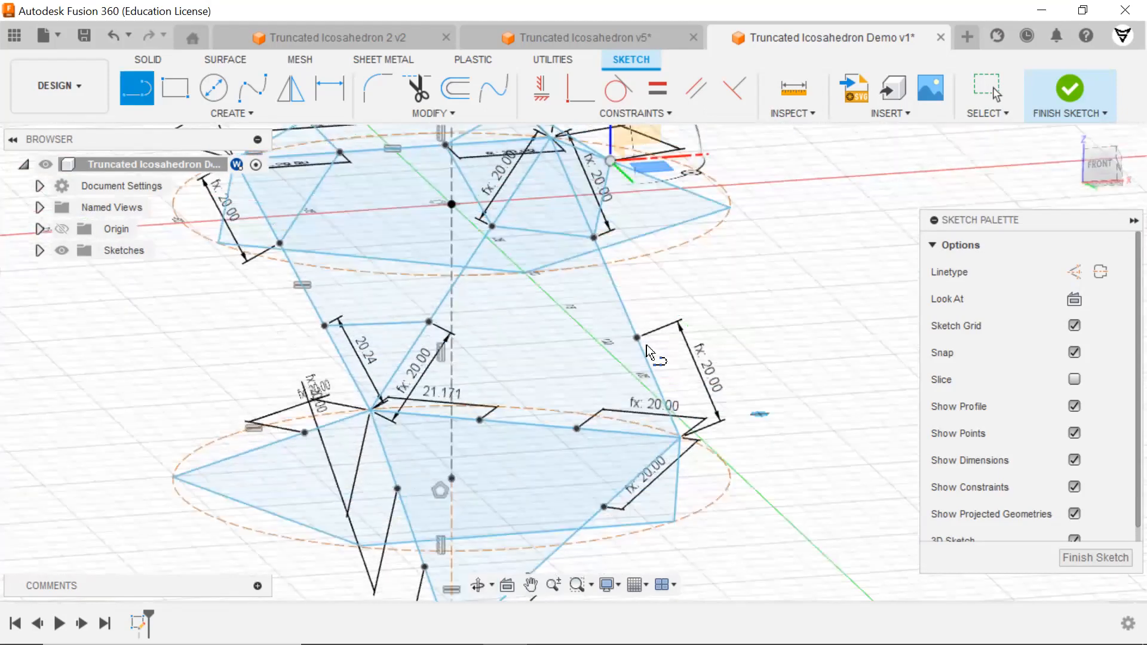
{"action": "left_click", "coordinate": [637, 338]}
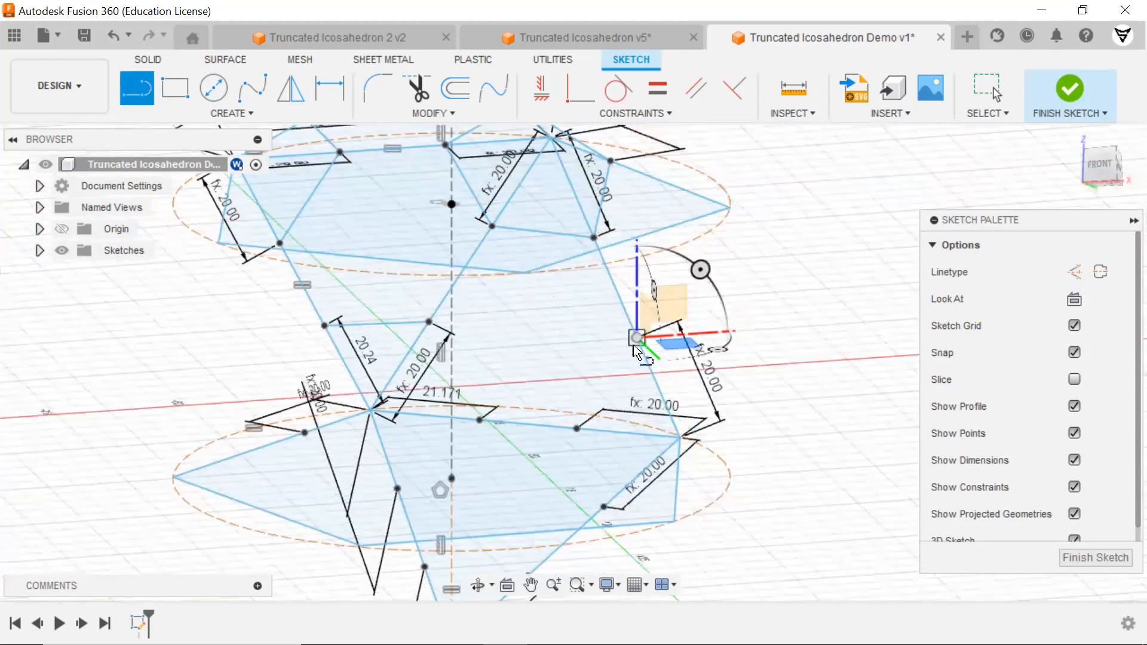
{"action": "left_click", "coordinate": [580, 430]}
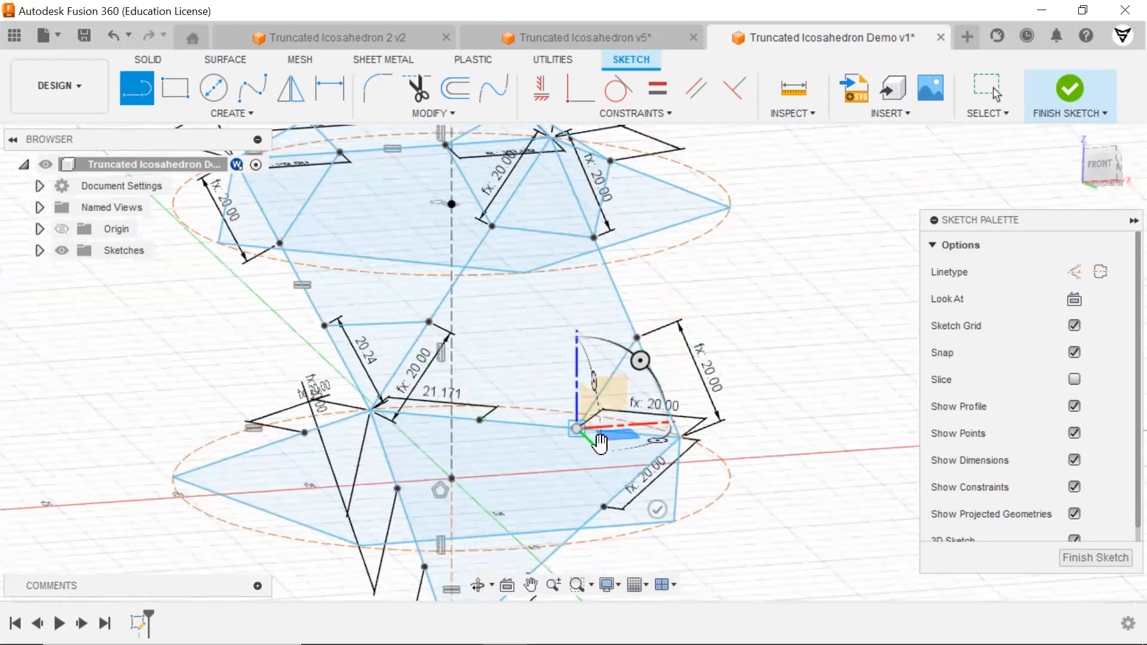
{"action": "left_click", "coordinate": [604, 507]}
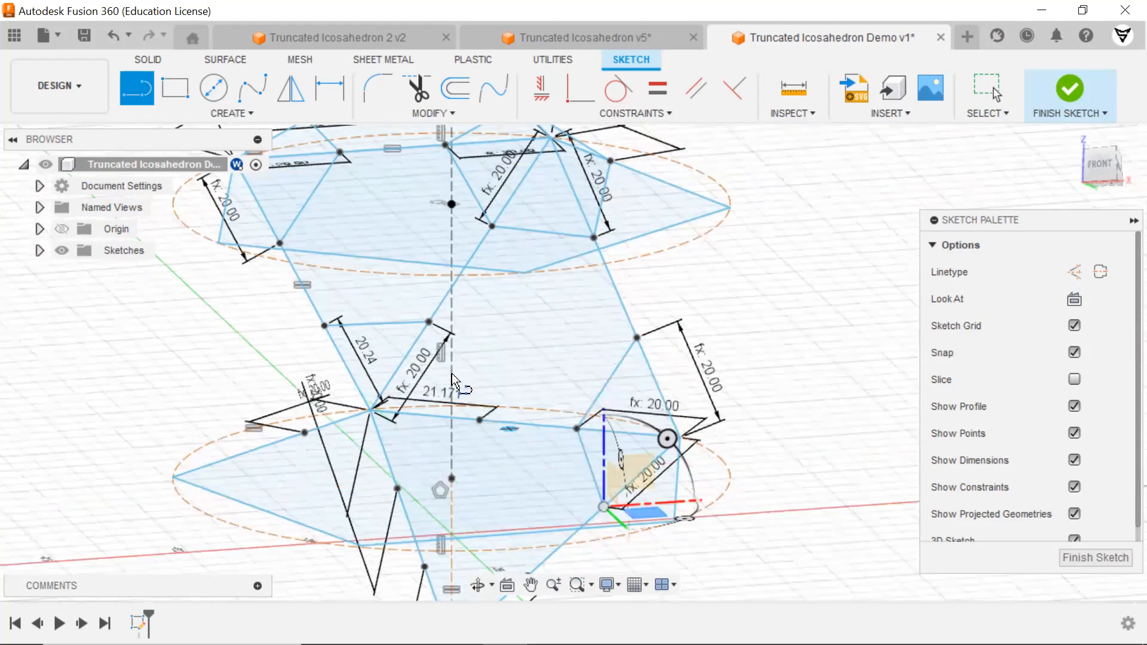
Step: Draw four connected lines through the truncation points around the lower pentagon's front vertex, closing the small pentagon there
{"action": "left_click", "coordinate": [429, 323]}
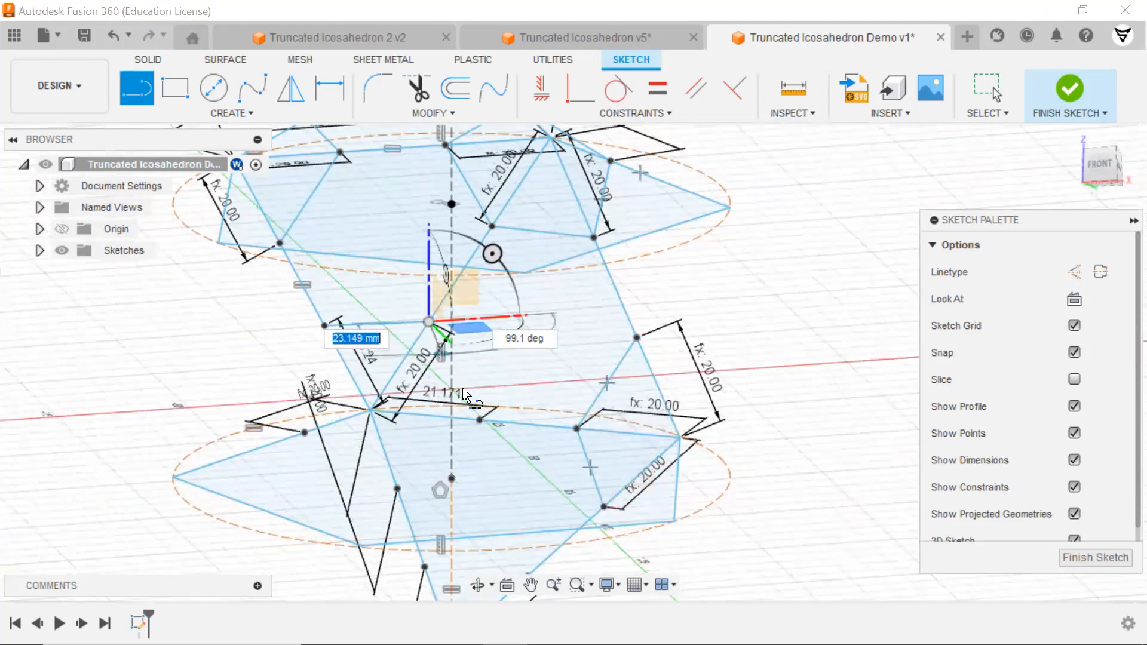
{"action": "left_click", "coordinate": [477, 426]}
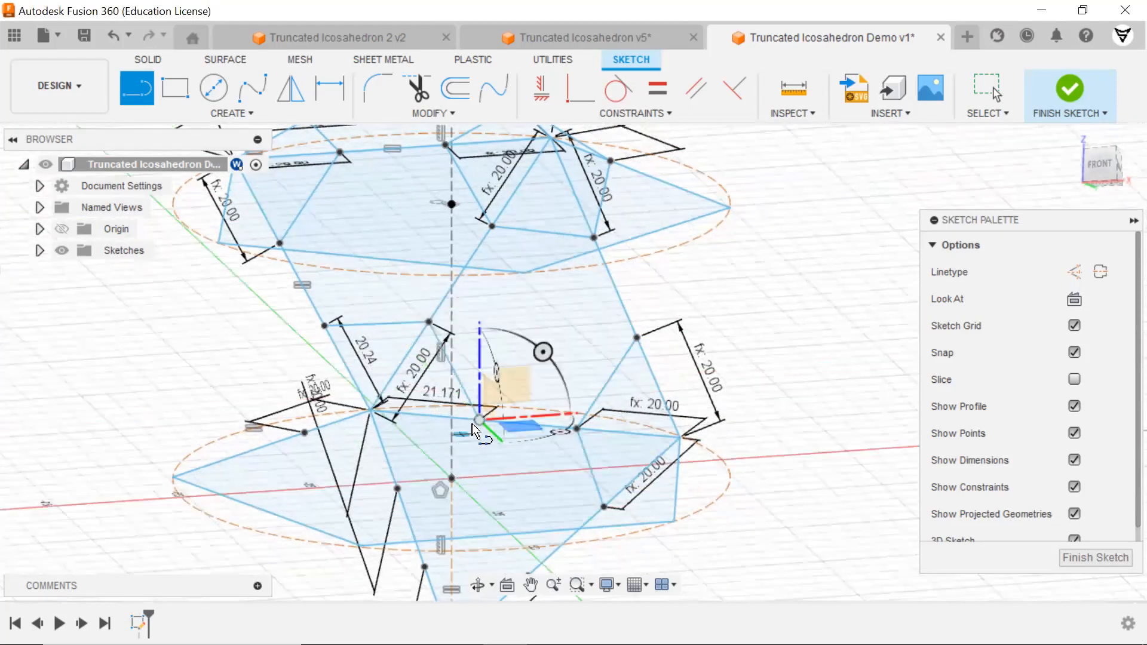
{"action": "left_click", "coordinate": [404, 496]}
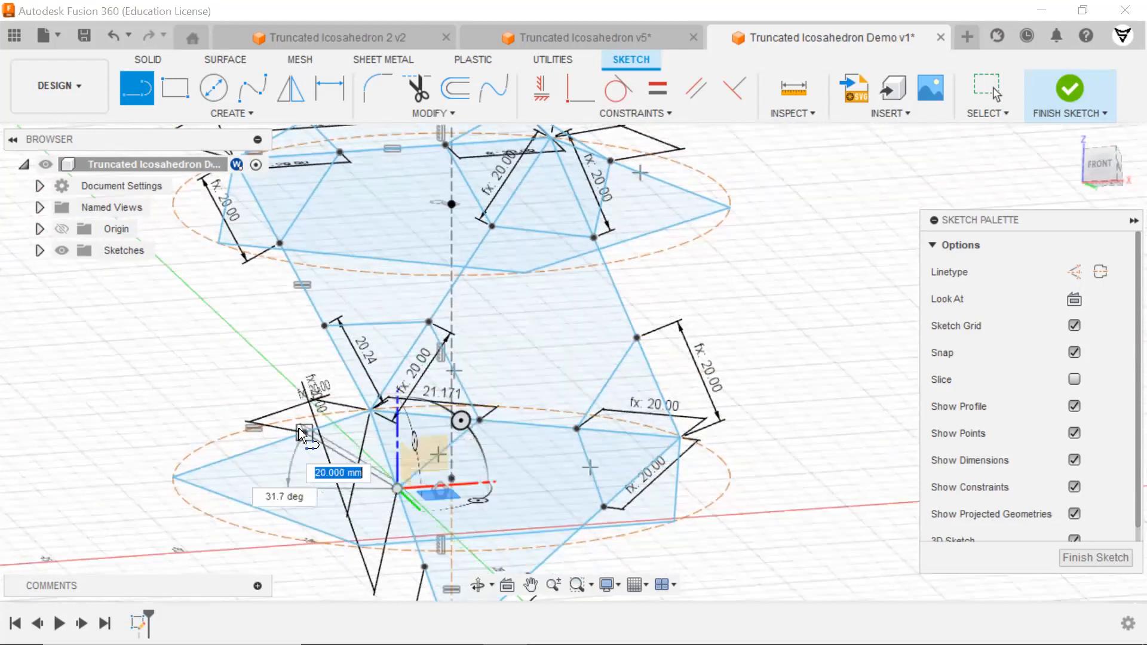
{"action": "left_click", "coordinate": [310, 444]}
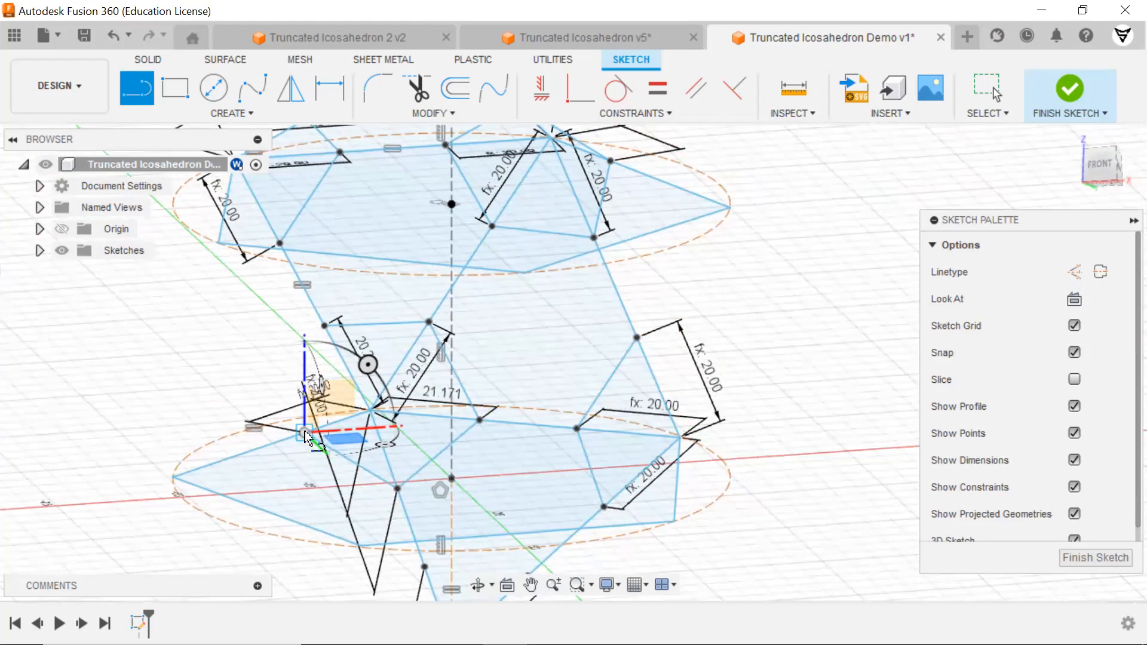
{"action": "left_click", "coordinate": [325, 326]}
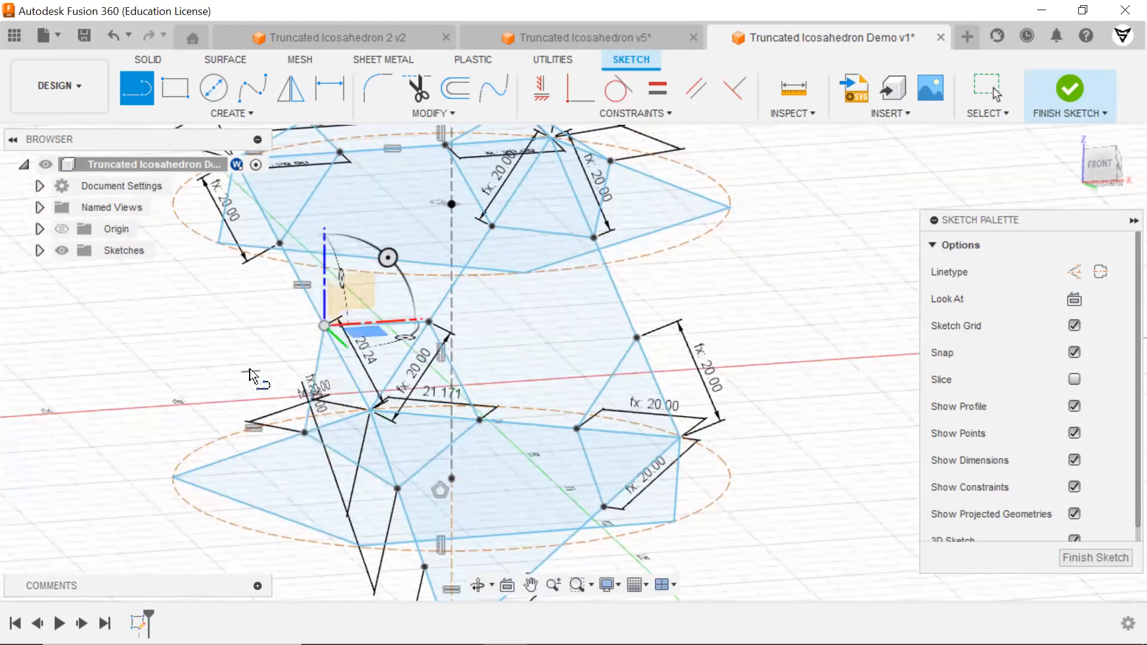
Step: Draw a line joining the two truncation points nearest the bottom apex
{"action": "scroll", "coordinate": [250, 374], "scroll_direction": "down", "scroll_amount": 3}
{"action": "left_click", "coordinate": [380, 519]}
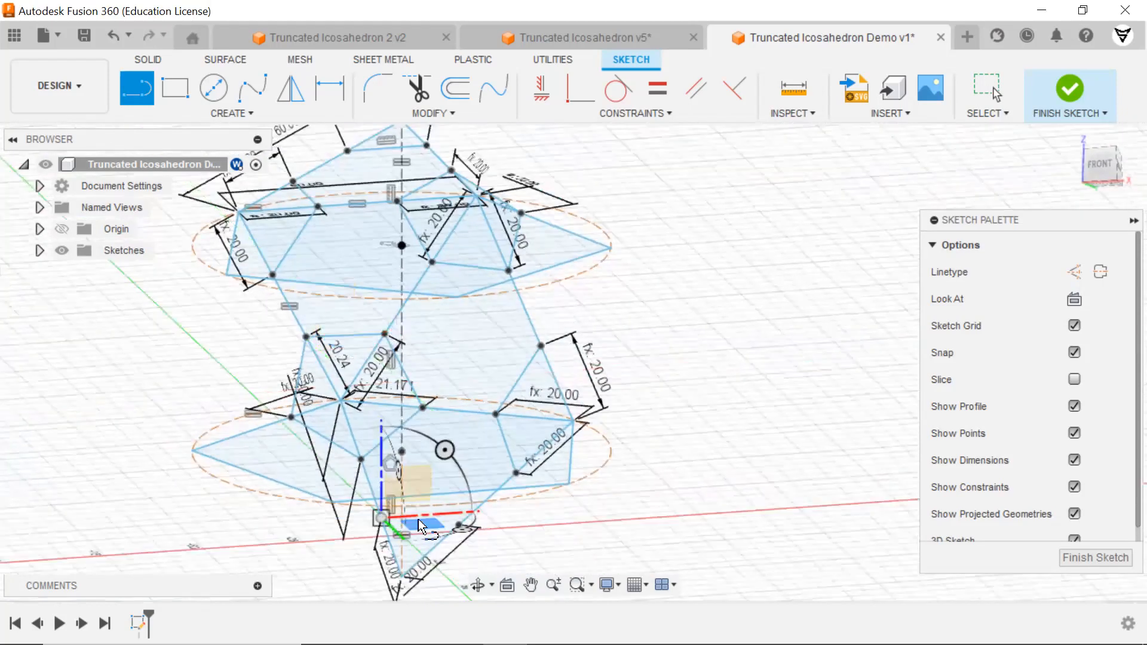
{"action": "key", "text": "Escape"}
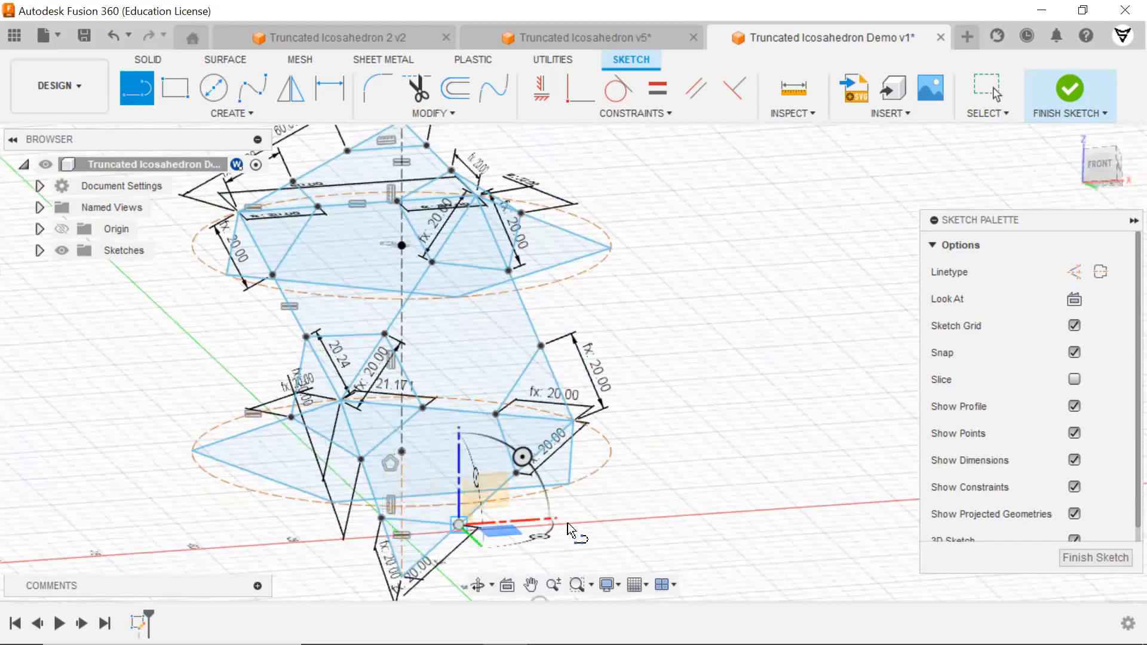
Step: Check the truncation lines around the whole model and finish the sketch
{"action": "scroll", "coordinate": [710, 435], "scroll_direction": "down", "scroll_amount": 4}
{"action": "mouse_move", "coordinate": [717, 331]}
{"action": "middle_mouse_down", "text": "shift"}
{"action": "mouse_move", "coordinate": [735, 366]}
{"action": "mouse_move", "coordinate": [765, 383]}
{"action": "mouse_move", "coordinate": [722, 402]}
{"action": "mouse_move", "coordinate": [761, 389]}
{"action": "mouse_move", "coordinate": [777, 400]}
{"action": "middle_mouse_up", "text": "shift"}
{"action": "key", "text": "l"}
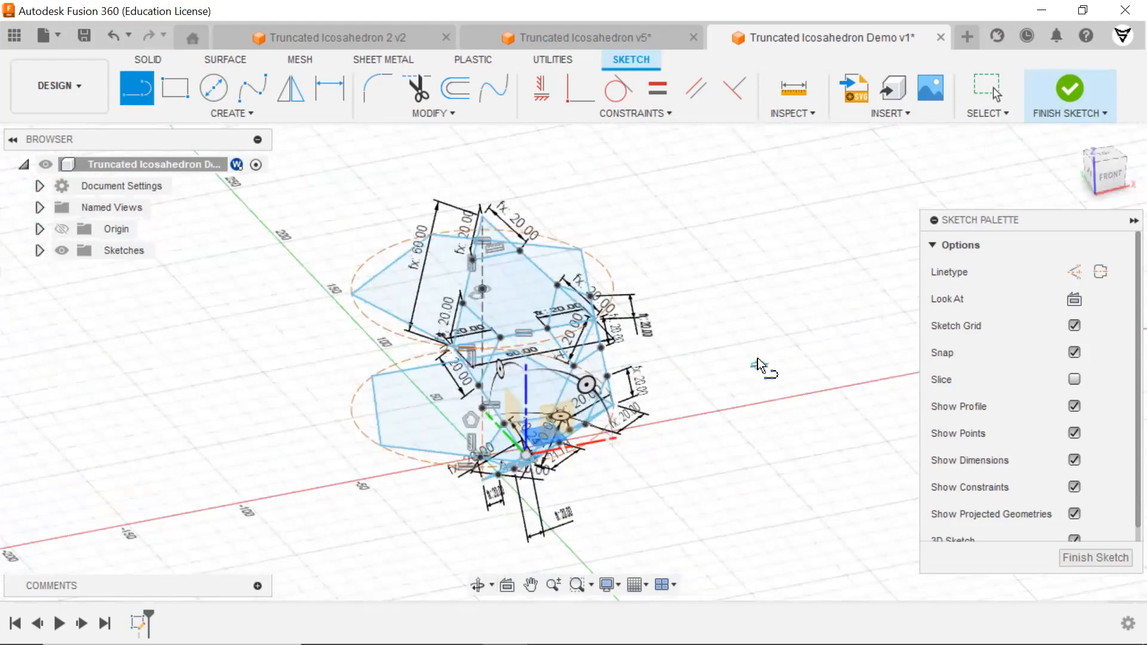
{"action": "middle_click_drag", "start_coordinate": [752, 362], "coordinate": [559, 311], "text": "shift"}
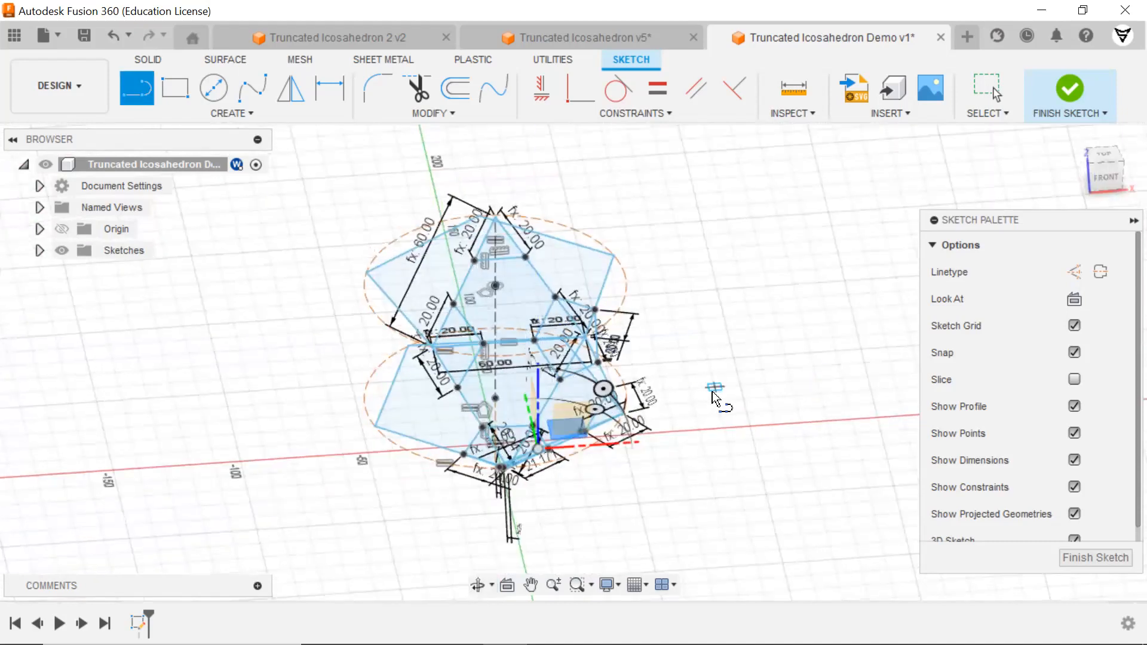
{"action": "mouse_move", "coordinate": [720, 392]}
{"action": "middle_mouse_down", "text": "shift"}
{"action": "mouse_move", "coordinate": [715, 410]}
{"action": "mouse_move", "coordinate": [470, 440]}
{"action": "middle_mouse_up", "text": "shift"}
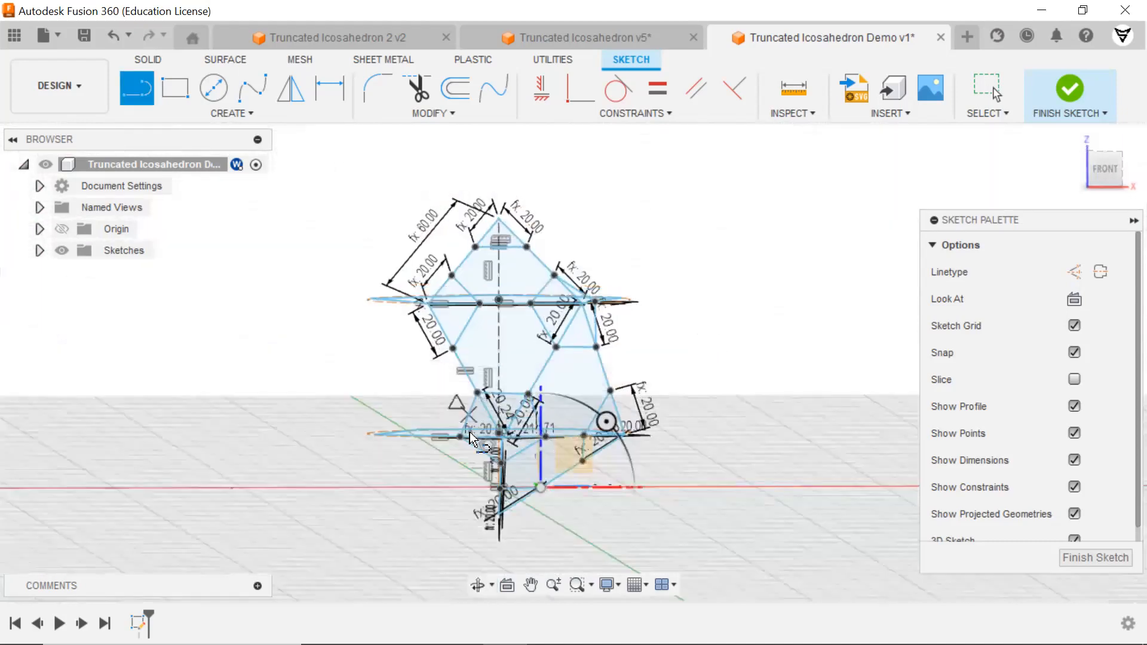
{"action": "mouse_move", "coordinate": [765, 333]}
{"action": "middle_mouse_down", "text": "shift"}
{"action": "mouse_move", "coordinate": [729, 303]}
{"action": "mouse_move", "coordinate": [719, 320]}
{"action": "mouse_move", "coordinate": [735, 290]}
{"action": "middle_mouse_up", "text": "shift"}
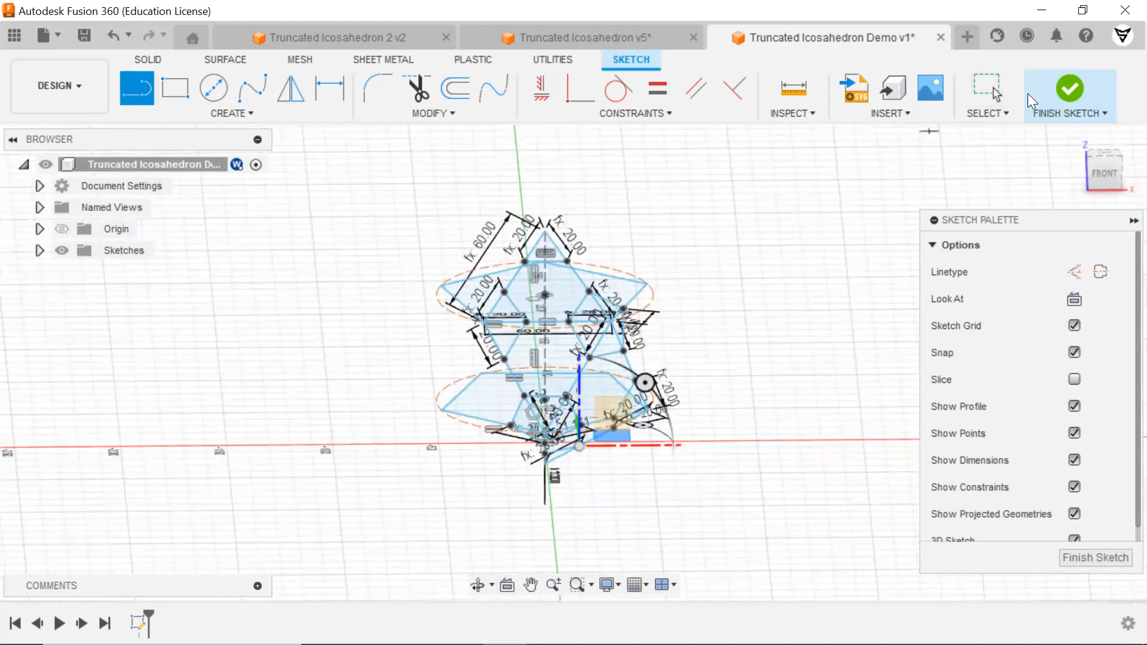
{"action": "left_click", "coordinate": [1063, 88]}
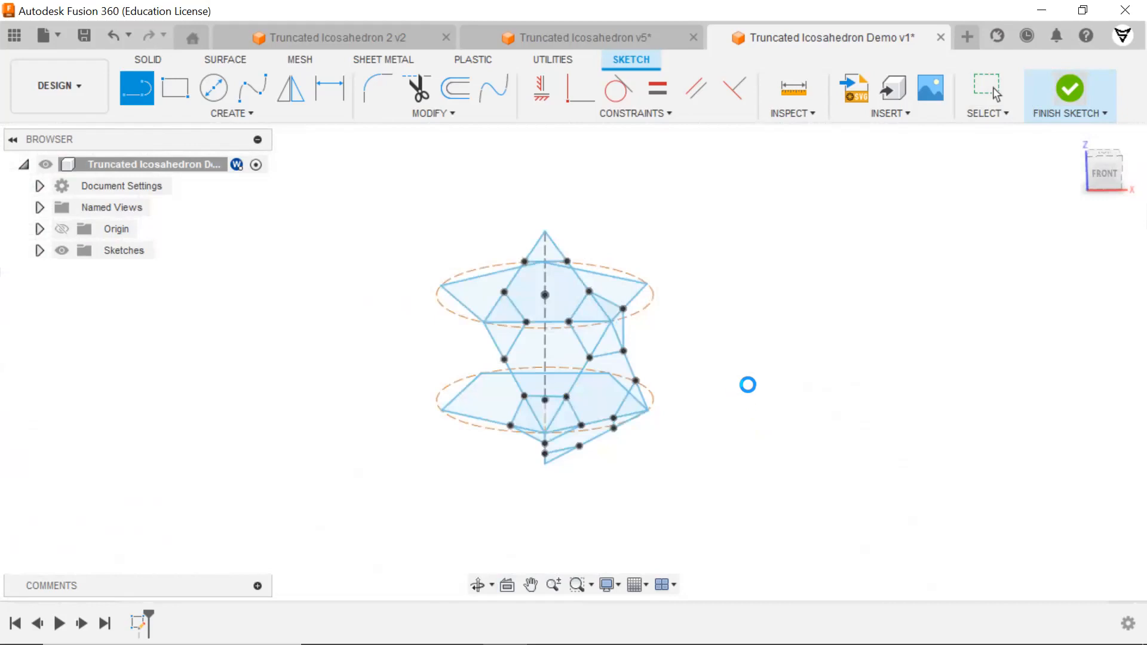
Step: Start a surface Patch and select the four hexagonal profiles running from the top face down to the bottom face
{"action": "mouse_move", "coordinate": [740, 385]}
{"action": "middle_mouse_down", "text": "shift"}
{"action": "mouse_move", "coordinate": [743, 341]}
{"action": "mouse_move", "coordinate": [759, 366]}
{"action": "middle_mouse_up", "text": "shift"}
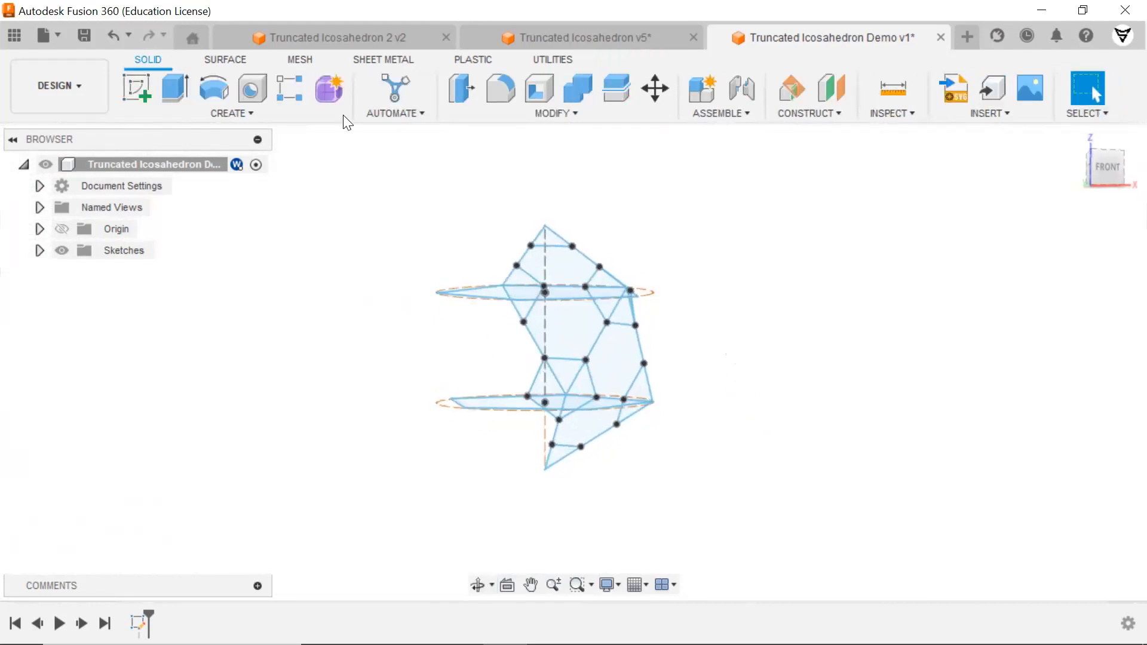
{"action": "left_click", "coordinate": [222, 57]}
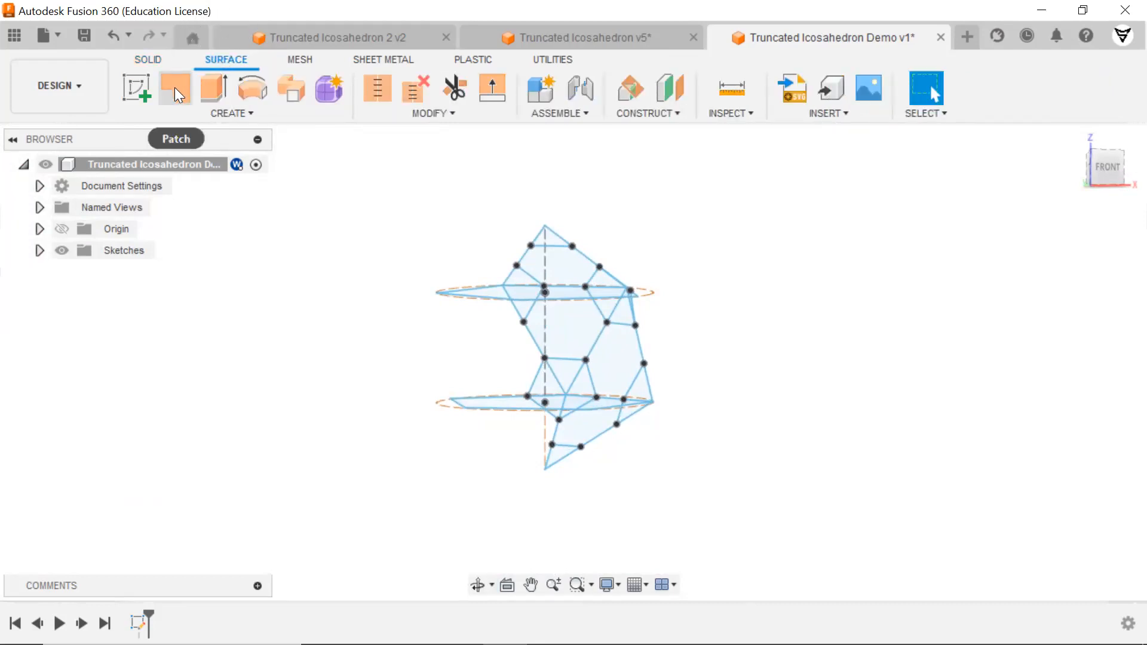
{"action": "left_click", "coordinate": [174, 88]}
{"action": "left_click", "coordinate": [556, 269]}
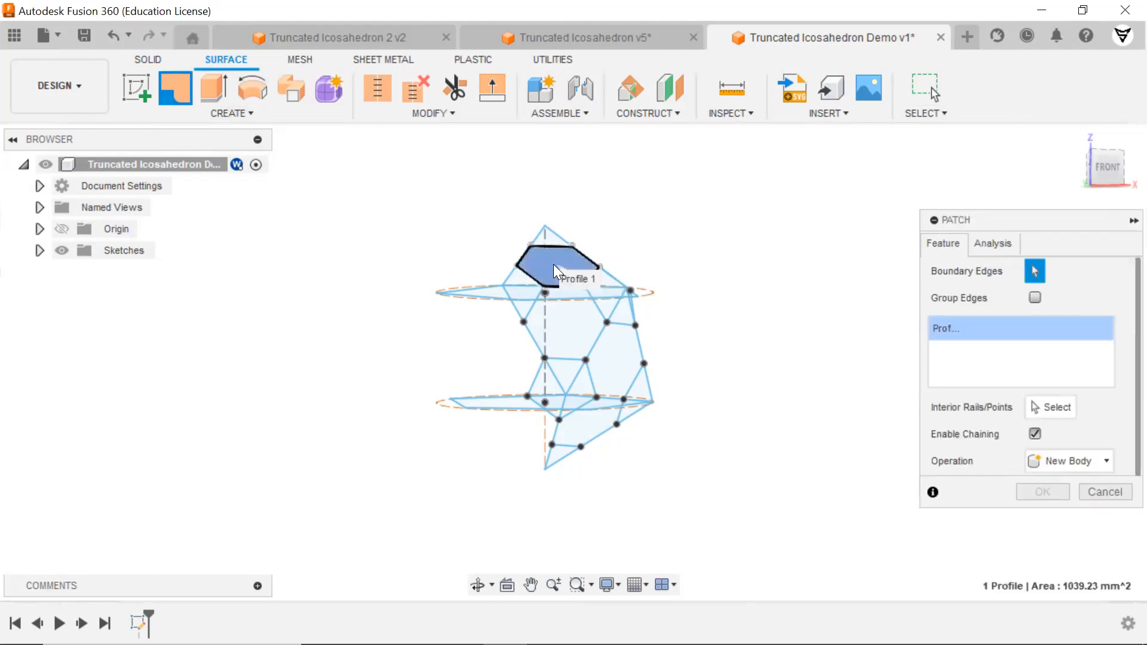
{"action": "left_click", "coordinate": [571, 334]}
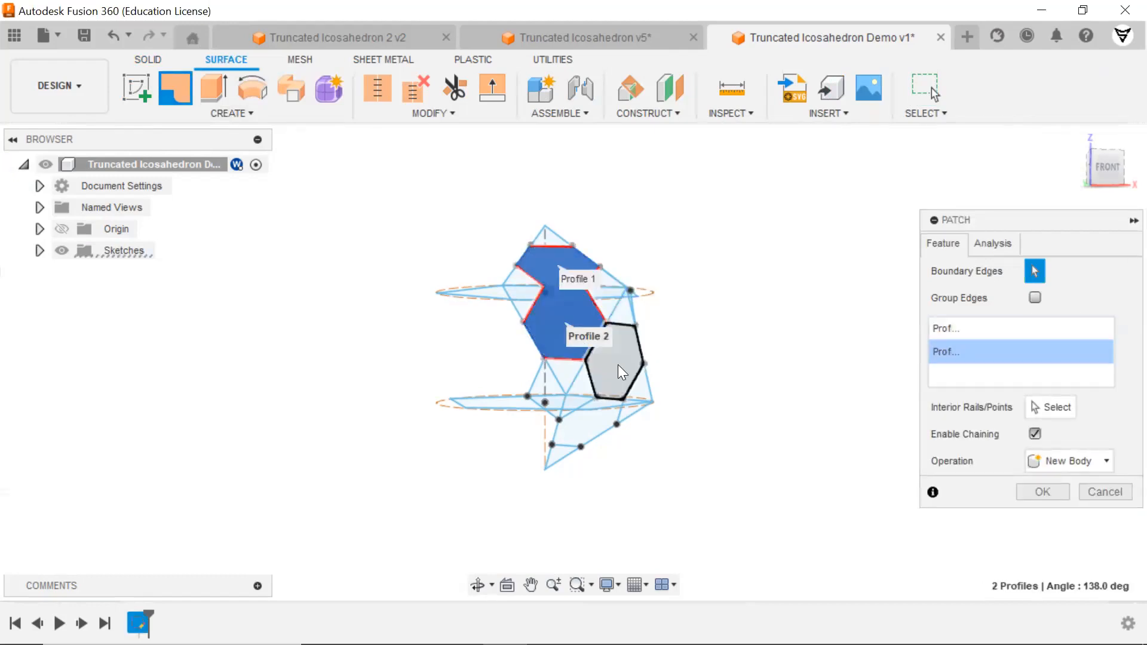
{"action": "left_click", "coordinate": [599, 398]}
{"action": "left_click", "coordinate": [586, 423]}
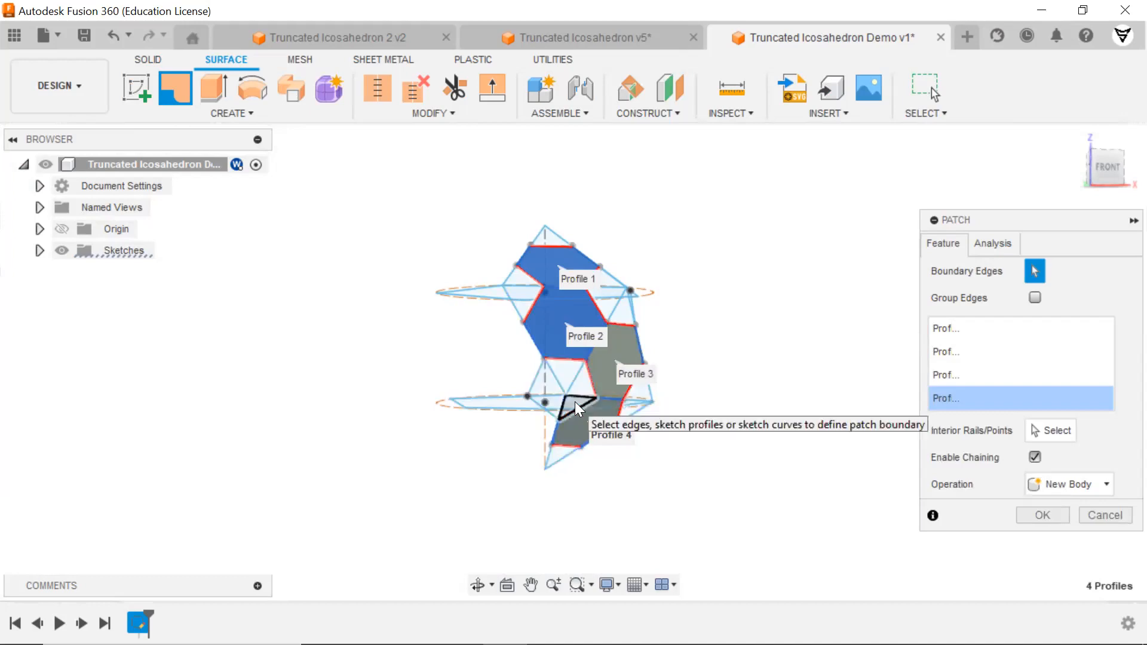
{"action": "middle_click_drag", "start_coordinate": [723, 317], "coordinate": [589, 344], "text": "shift"}
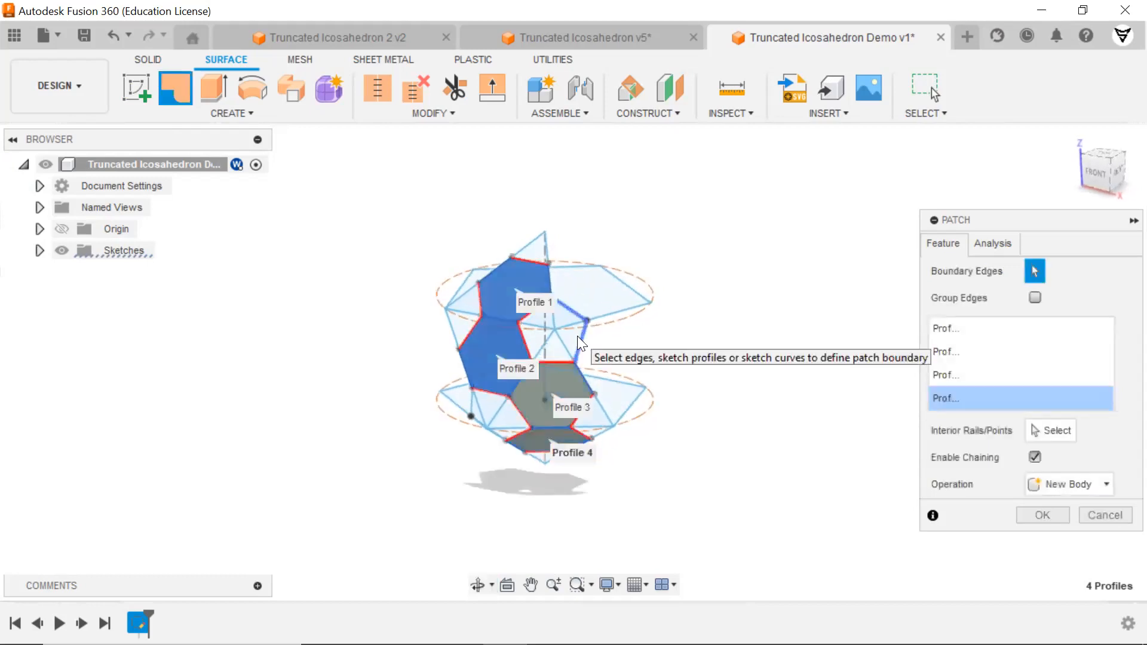
{"action": "left_click", "coordinate": [583, 335]}
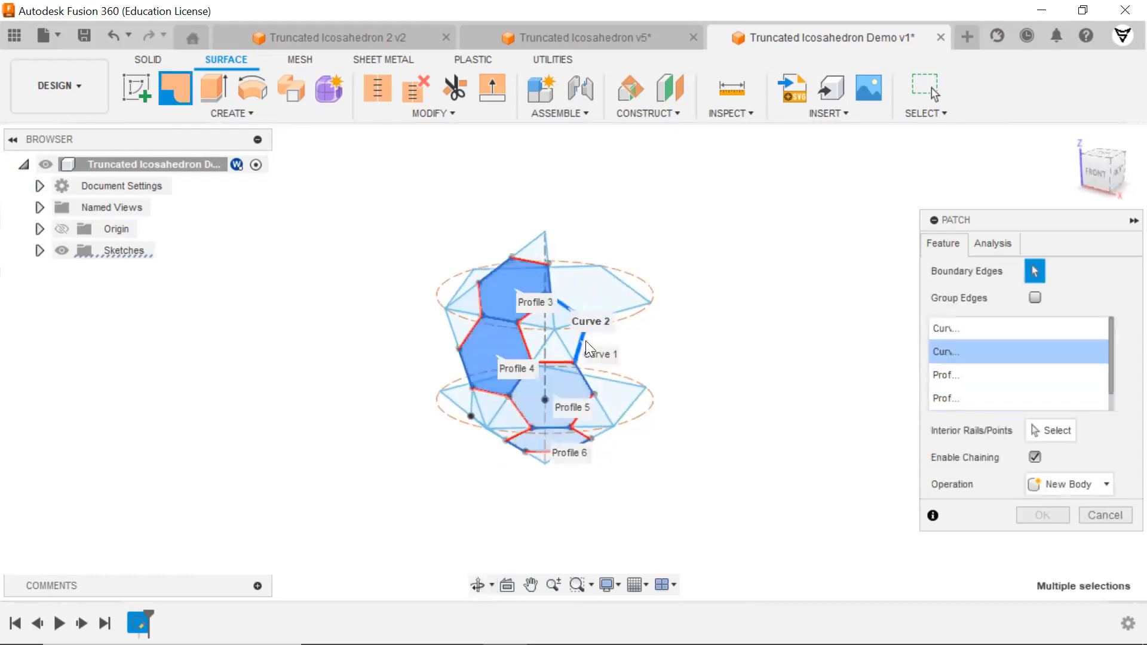
{"action": "left_click", "coordinate": [583, 338]}
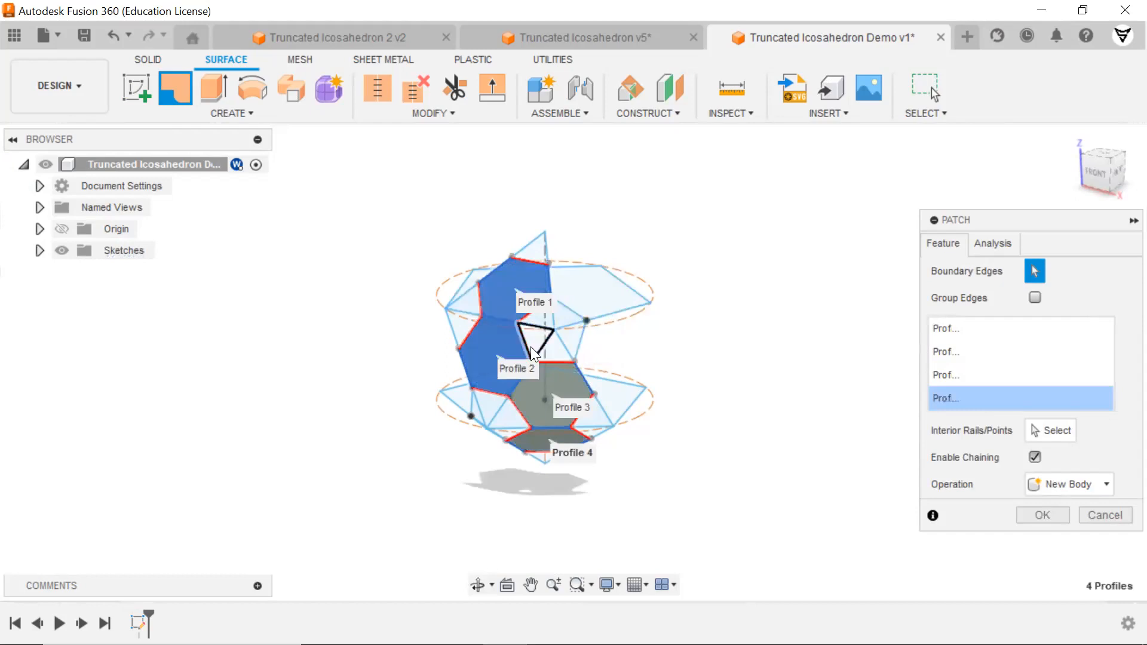
Step: Add the five boundary edges of the upper pentagon beside the selected hexagons to the Patch selection
{"action": "scroll", "coordinate": [531, 346], "scroll_direction": "up", "scroll_amount": 3}
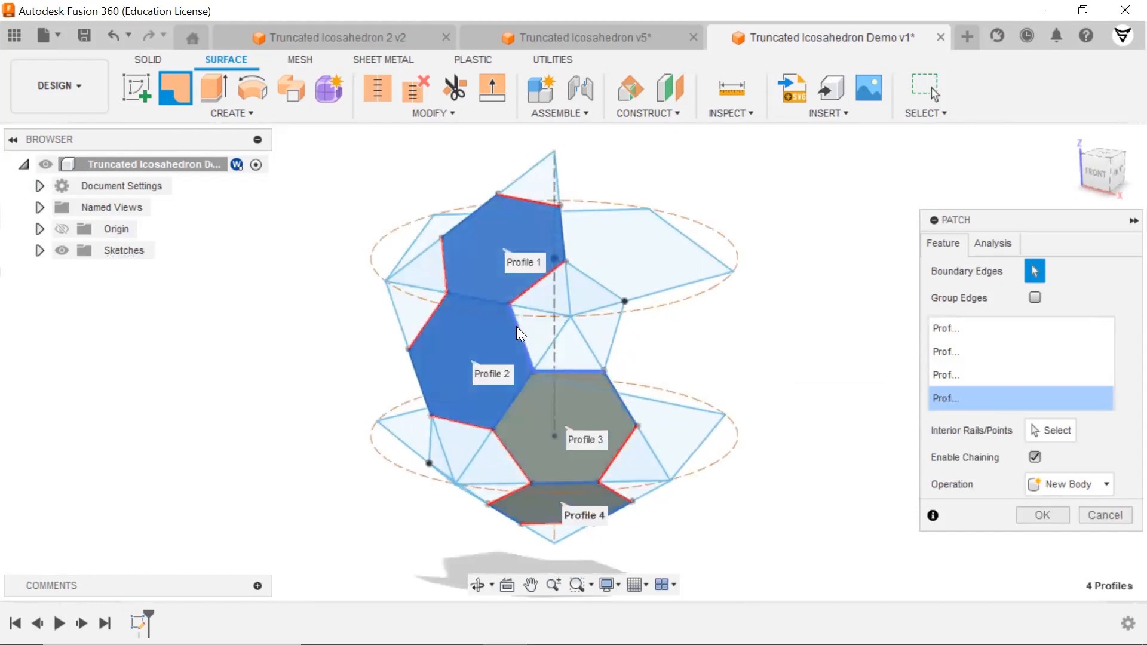
{"action": "middle_click_drag", "start_coordinate": [687, 346], "coordinate": [481, 316], "text": "shift"}
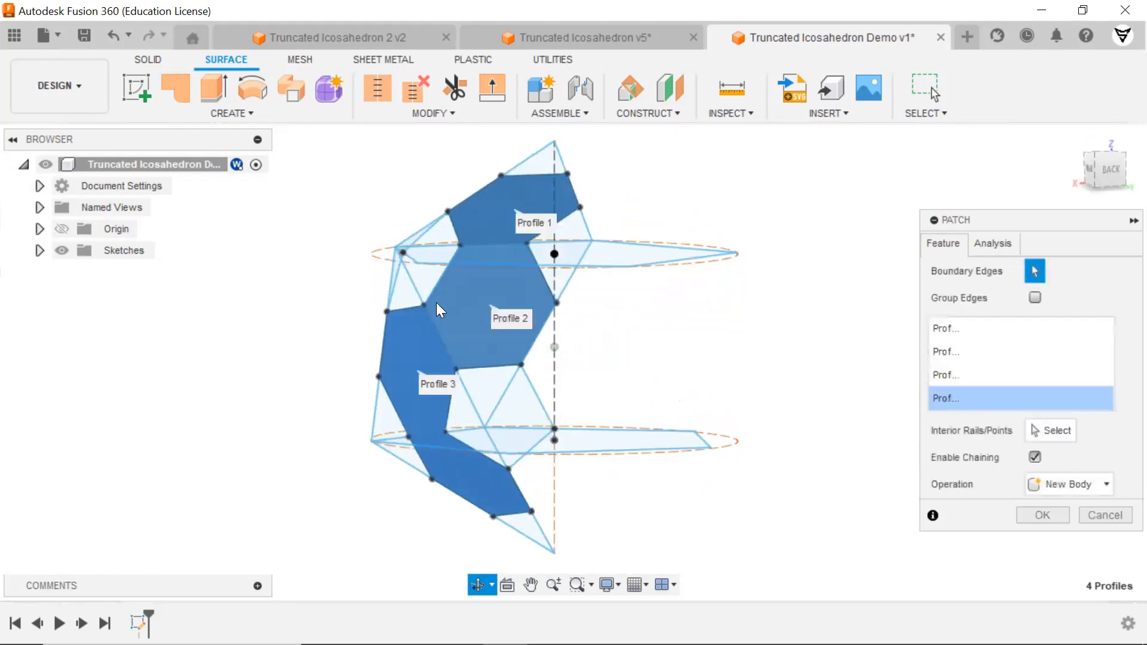
{"action": "left_click", "coordinate": [396, 283]}
{"action": "left_click", "coordinate": [453, 232]}
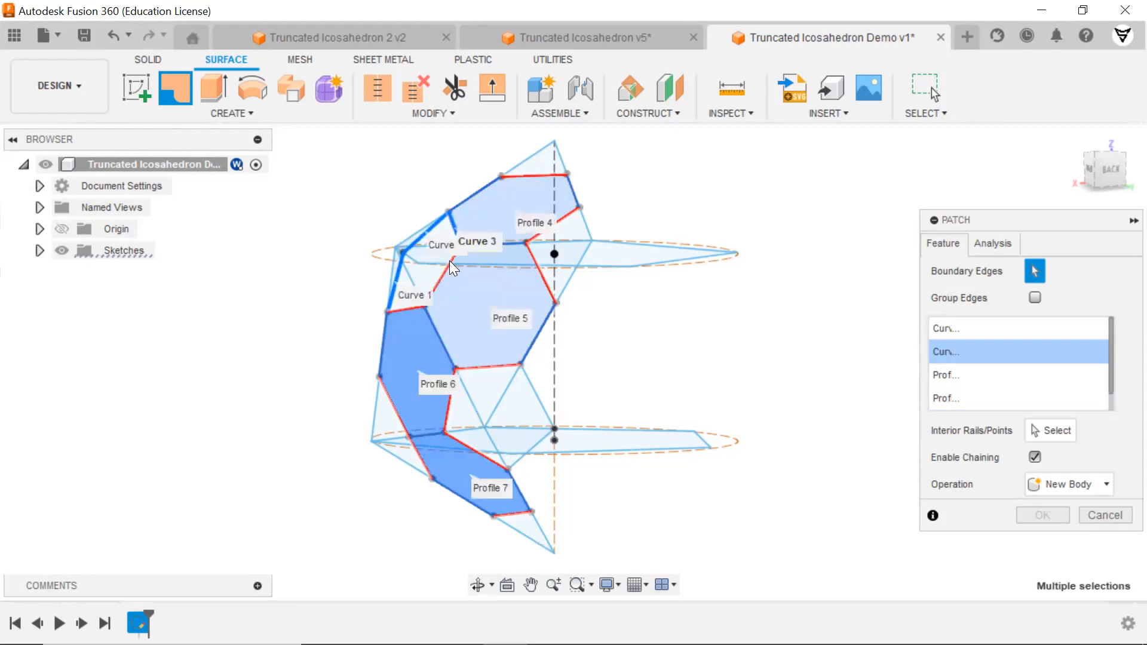
{"action": "left_click", "coordinate": [445, 276]}
{"action": "left_click", "coordinate": [407, 307]}
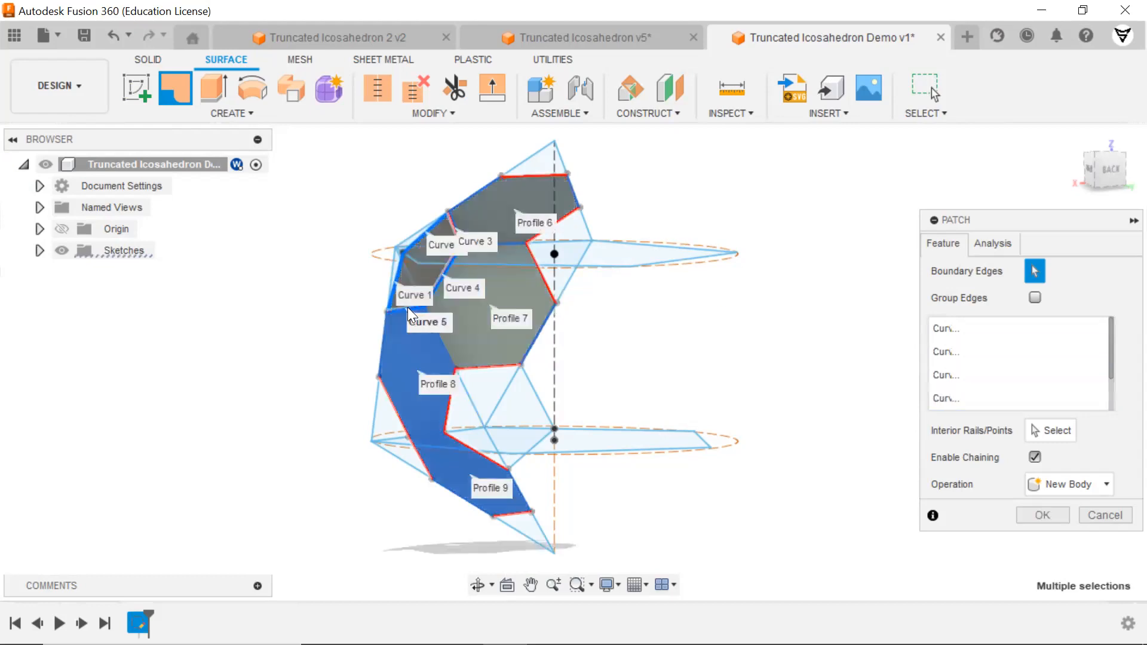
Step: Add the lower pentagon's boundary edges to the selection and create the patches as new bodies
{"action": "left_click", "coordinate": [489, 367]}
{"action": "middle_click_drag", "start_coordinate": [635, 364], "coordinate": [863, 360], "text": "shift"}
{"action": "middle_click_drag", "start_coordinate": [802, 402], "coordinate": [783, 362]}
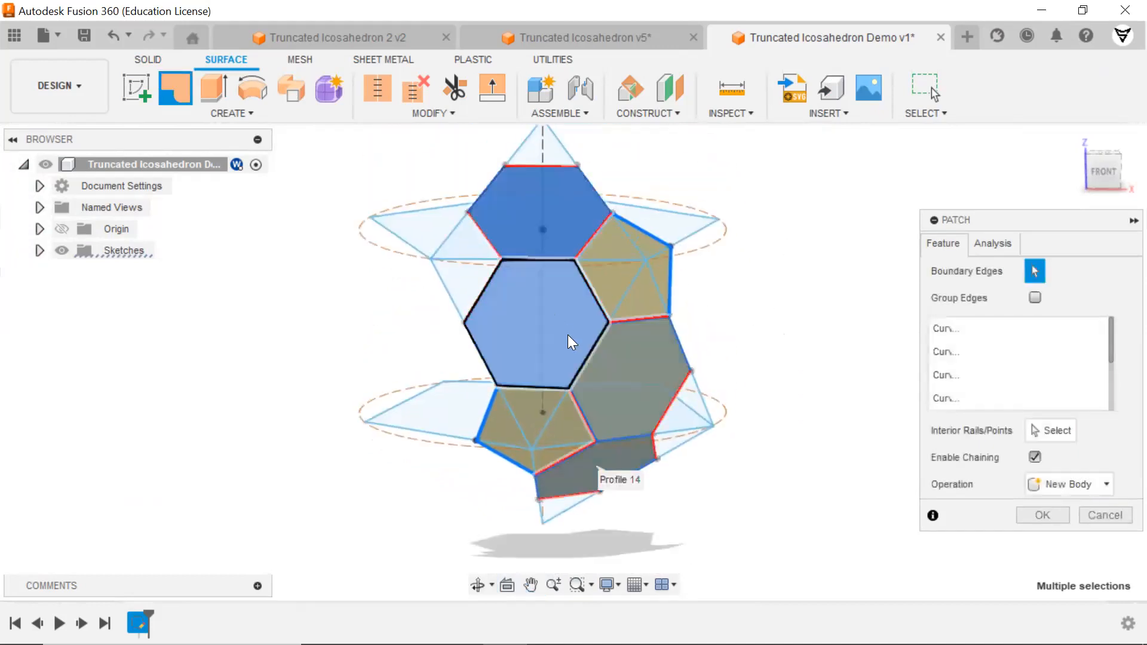
{"action": "middle_click_drag", "start_coordinate": [740, 351], "coordinate": [748, 315], "text": "shift"}
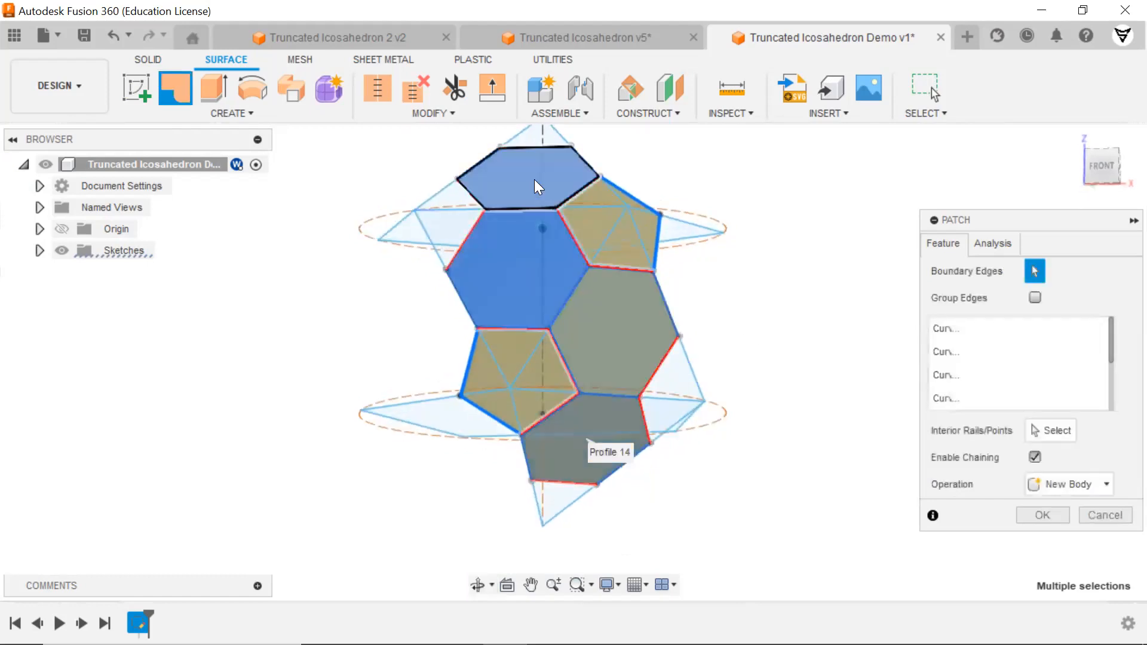
{"action": "left_click", "coordinate": [1040, 515]}
Step: Create a full circular pattern of the six patch bodies around the vertical Z axis with quantity 5
{"action": "middle_click_drag", "start_coordinate": [746, 320], "coordinate": [777, 306], "text": "shift"}
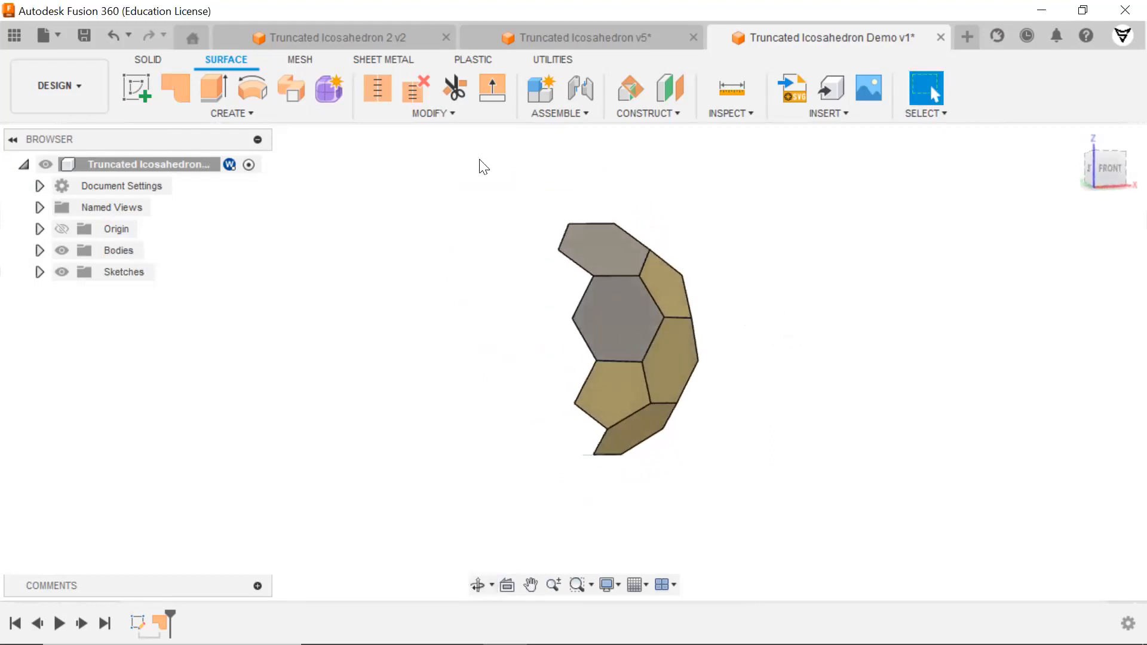
{"action": "left_click", "coordinate": [242, 118]}
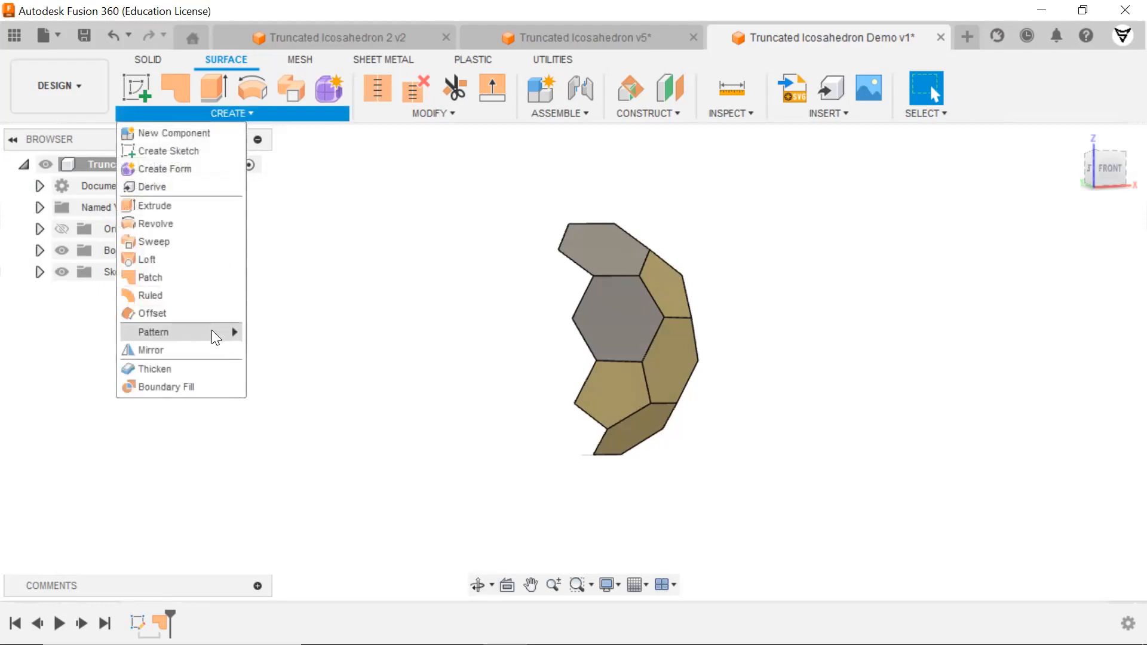
{"action": "mouse_move", "coordinate": [212, 332]}
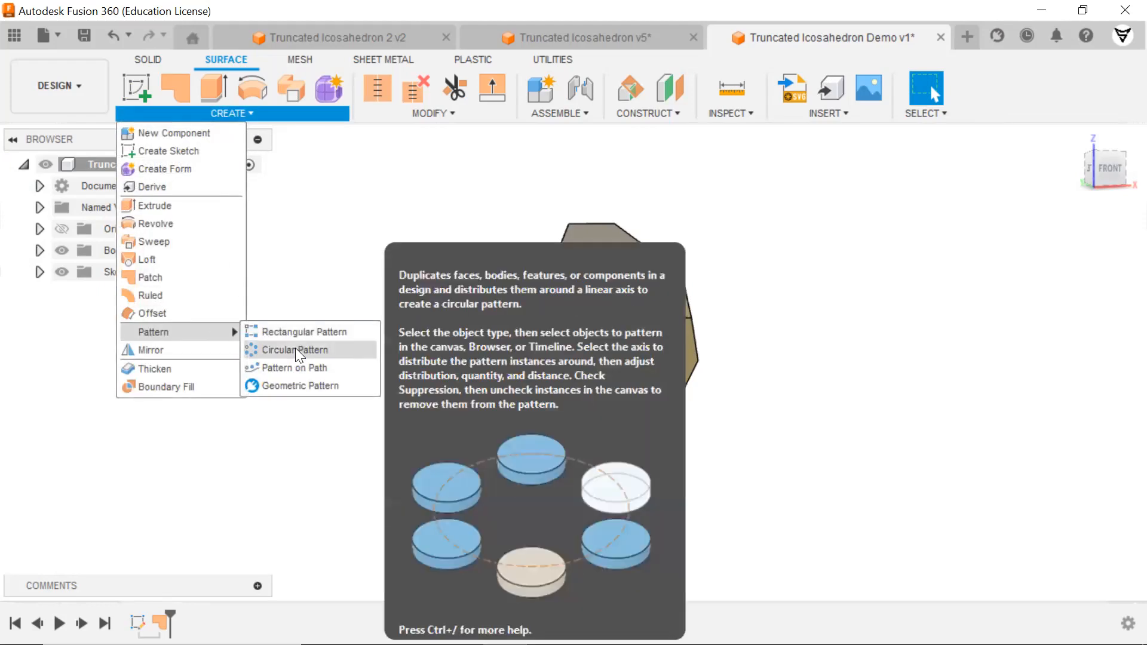
{"action": "left_click", "coordinate": [295, 349]}
{"action": "left_click_drag", "start_coordinate": [901, 164], "coordinate": [447, 535]}
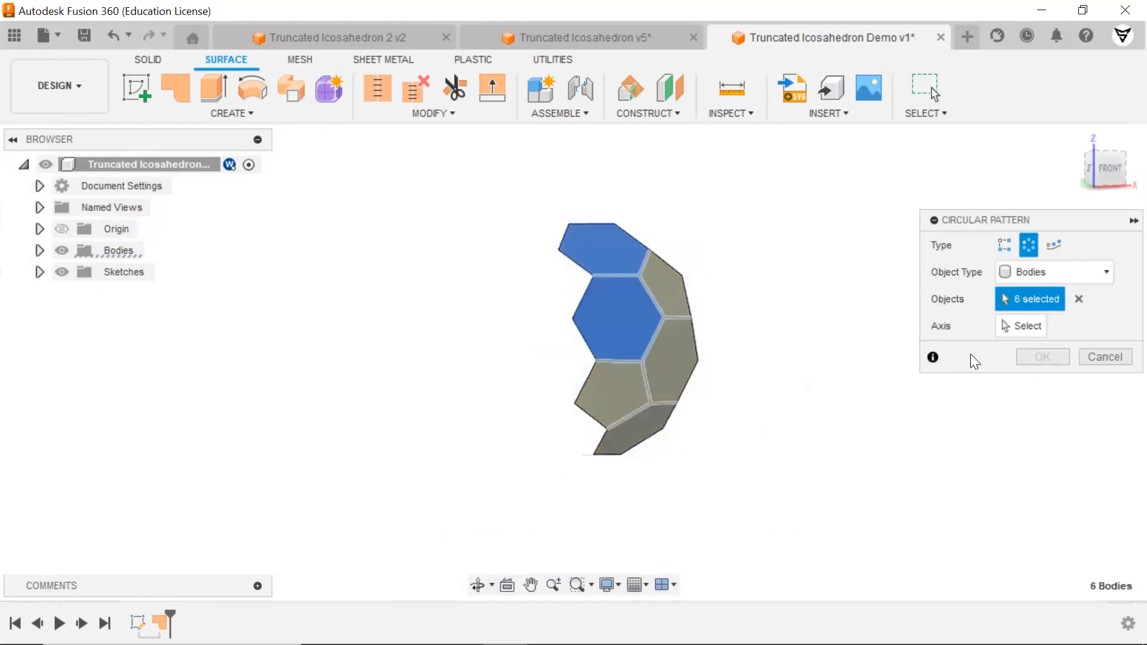
{"action": "left_click", "coordinate": [1028, 326]}
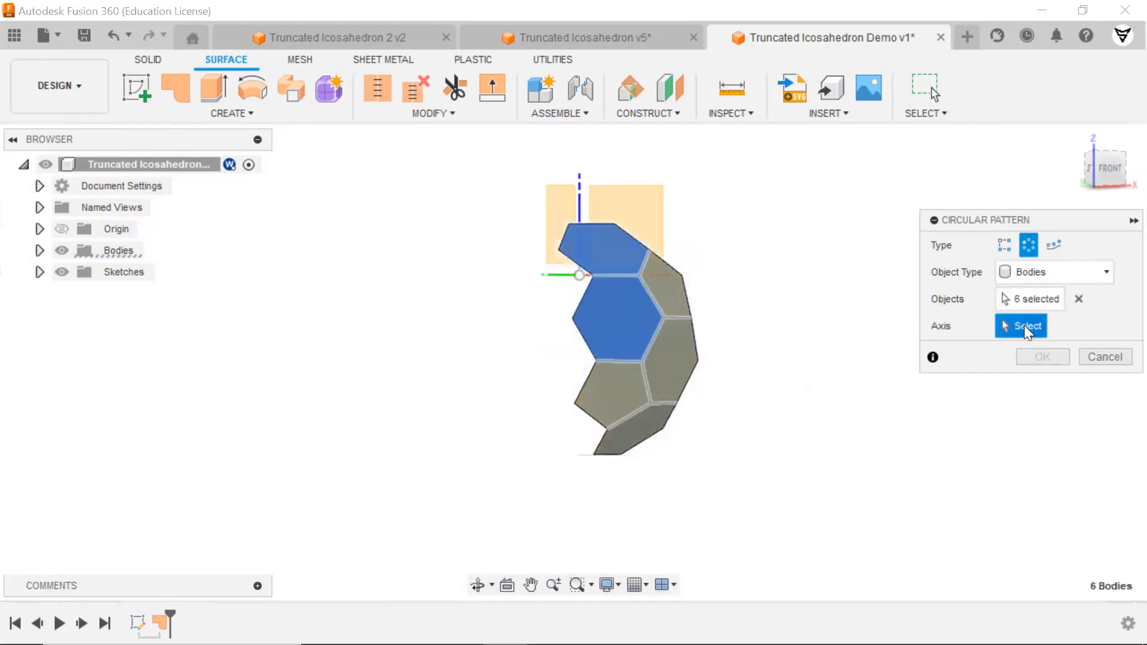
{"action": "left_click", "coordinate": [579, 182]}
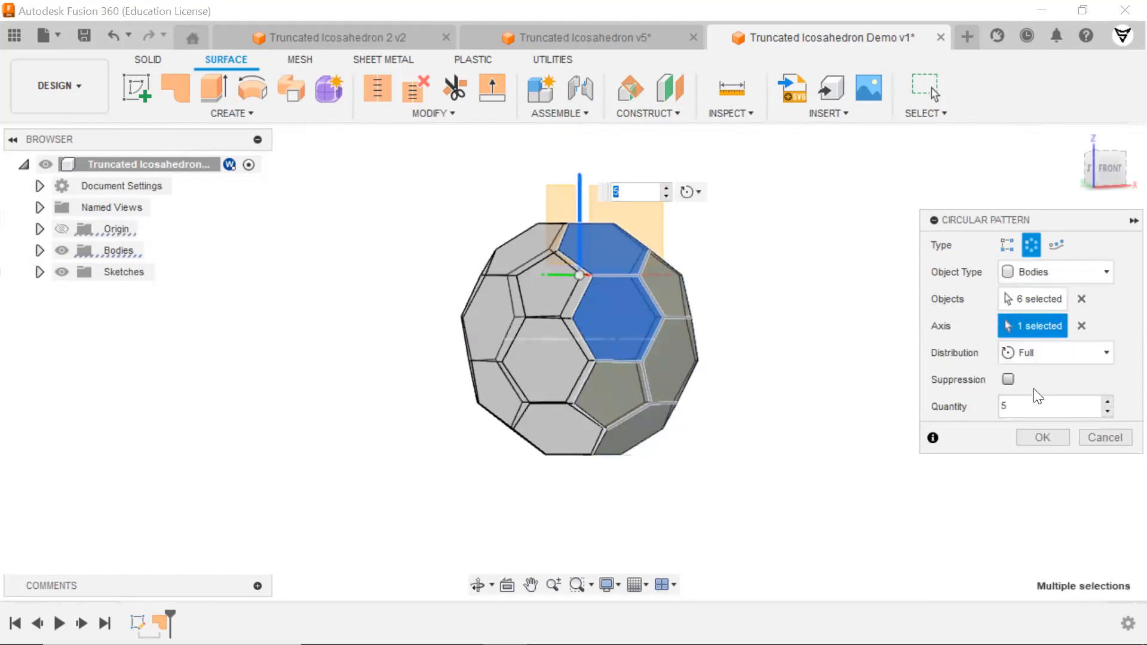
{"action": "middle_click_drag", "start_coordinate": [772, 512], "coordinate": [754, 545], "text": "shift"}
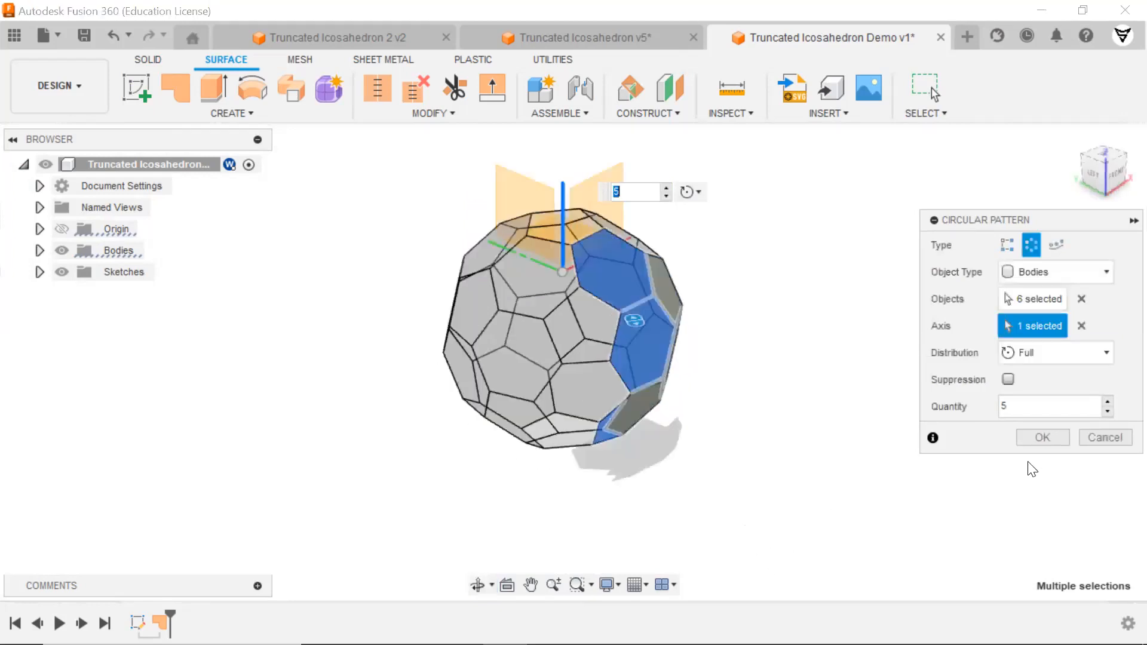
{"action": "left_click", "coordinate": [1040, 439]}
Step: Look through the list of patterned surface bodies from beginning to end and collapse it again
{"action": "middle_click_drag", "start_coordinate": [723, 441], "coordinate": [753, 456], "text": "shift"}
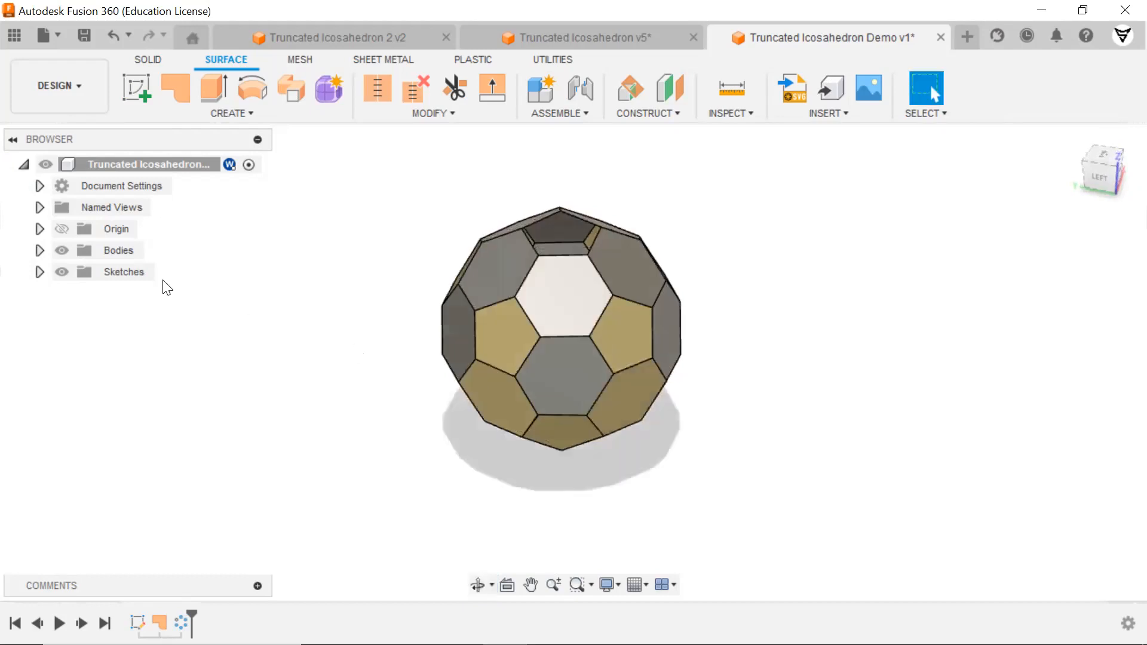
{"action": "left_click", "coordinate": [38, 251]}
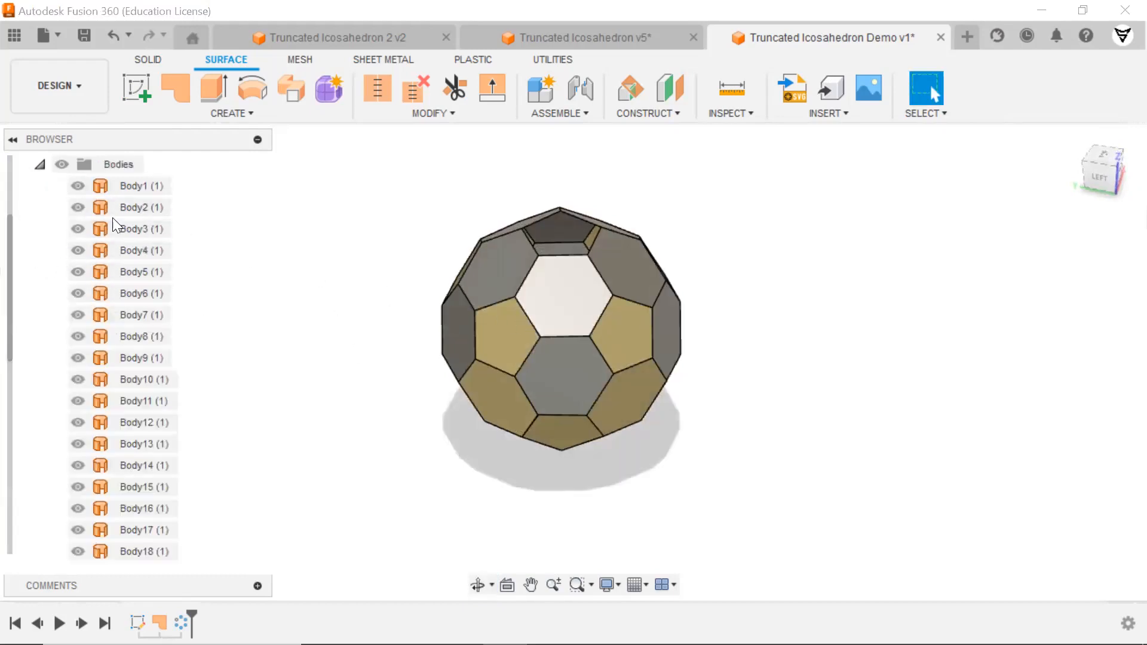
{"action": "scroll", "coordinate": [123, 443], "scroll_direction": "down", "scroll_amount": 1}
{"action": "scroll", "coordinate": [121, 438], "scroll_direction": "down", "scroll_amount": 5}
{"action": "scroll", "coordinate": [119, 436], "scroll_direction": "up", "scroll_amount": 9}
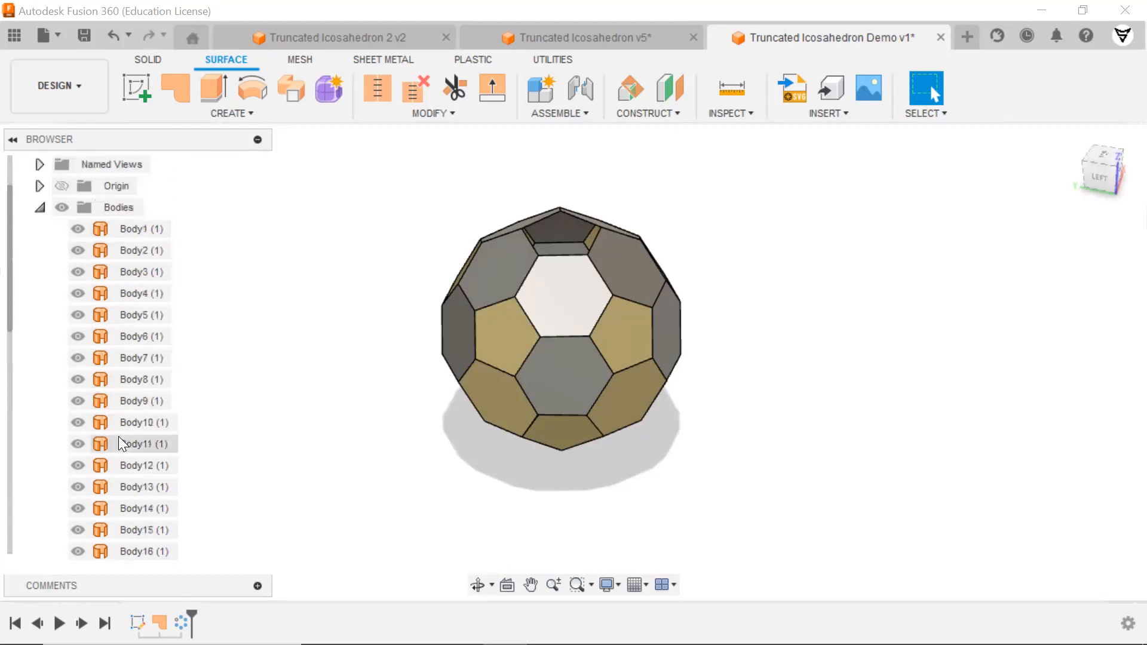
{"action": "scroll", "coordinate": [117, 432], "scroll_direction": "down", "scroll_amount": 6}
{"action": "scroll", "coordinate": [115, 433], "scroll_direction": "down", "scroll_amount": 5}
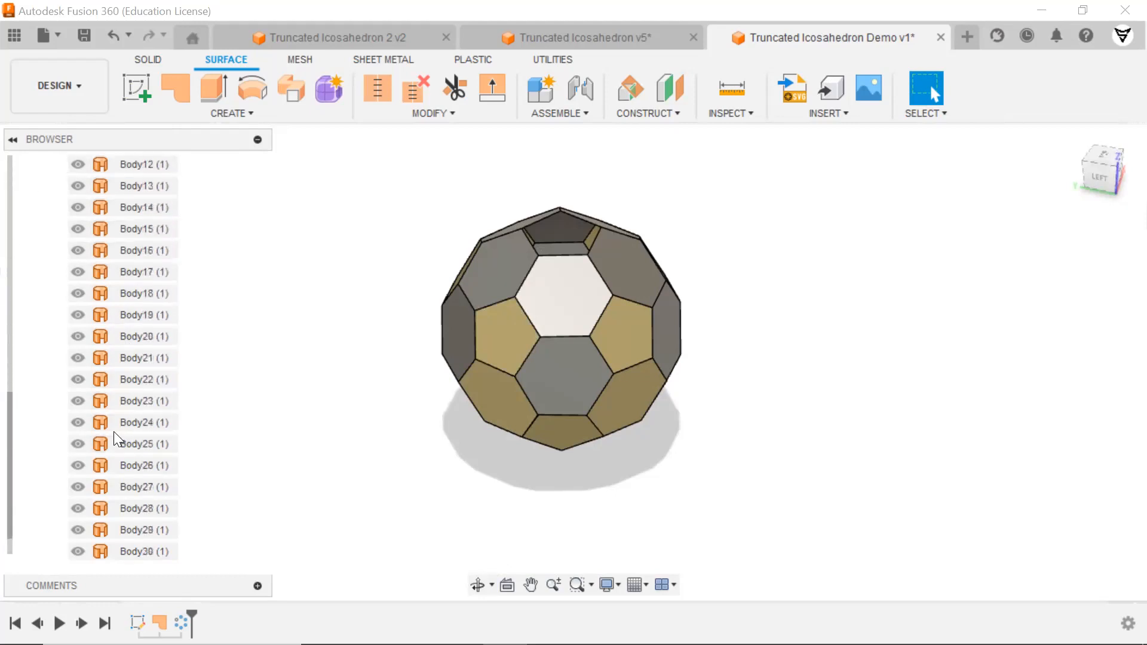
{"action": "scroll", "coordinate": [114, 427], "scroll_direction": "up", "scroll_amount": 9}
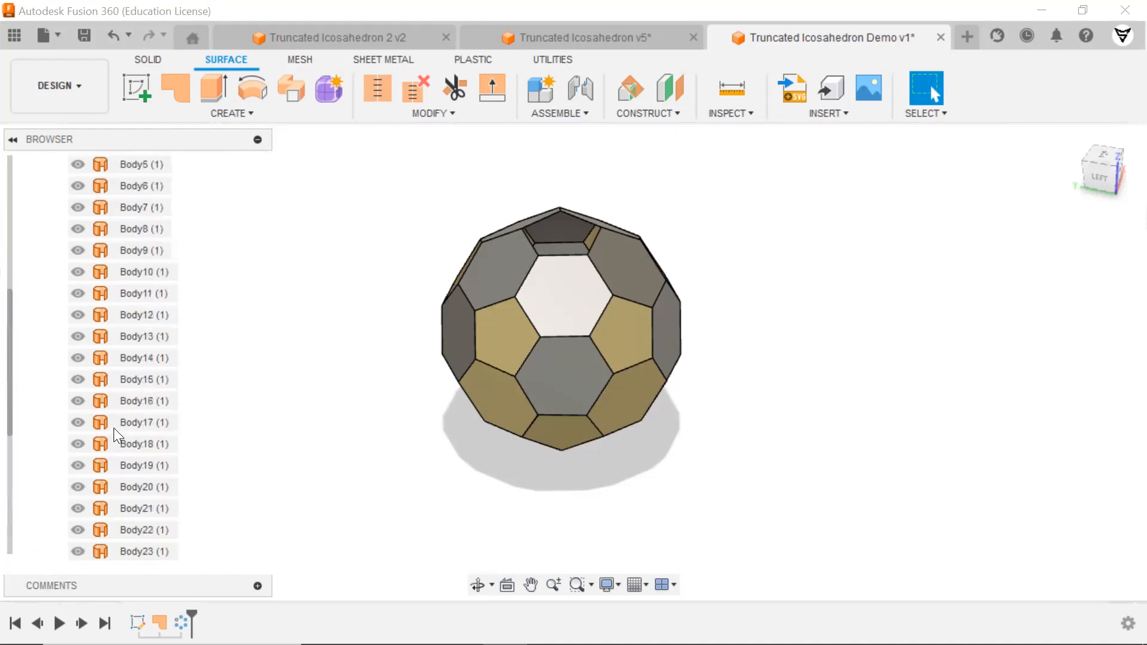
{"action": "left_click", "coordinate": [39, 251]}
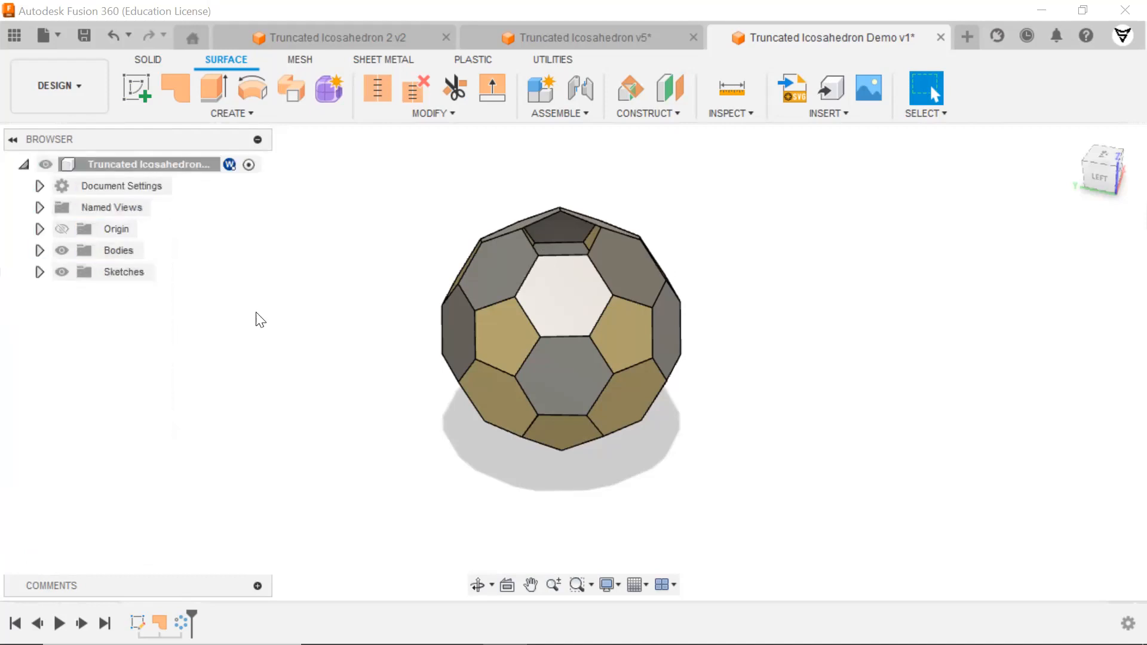
{"action": "middle_click_drag", "start_coordinate": [711, 243], "coordinate": [706, 223], "text": "shift"}
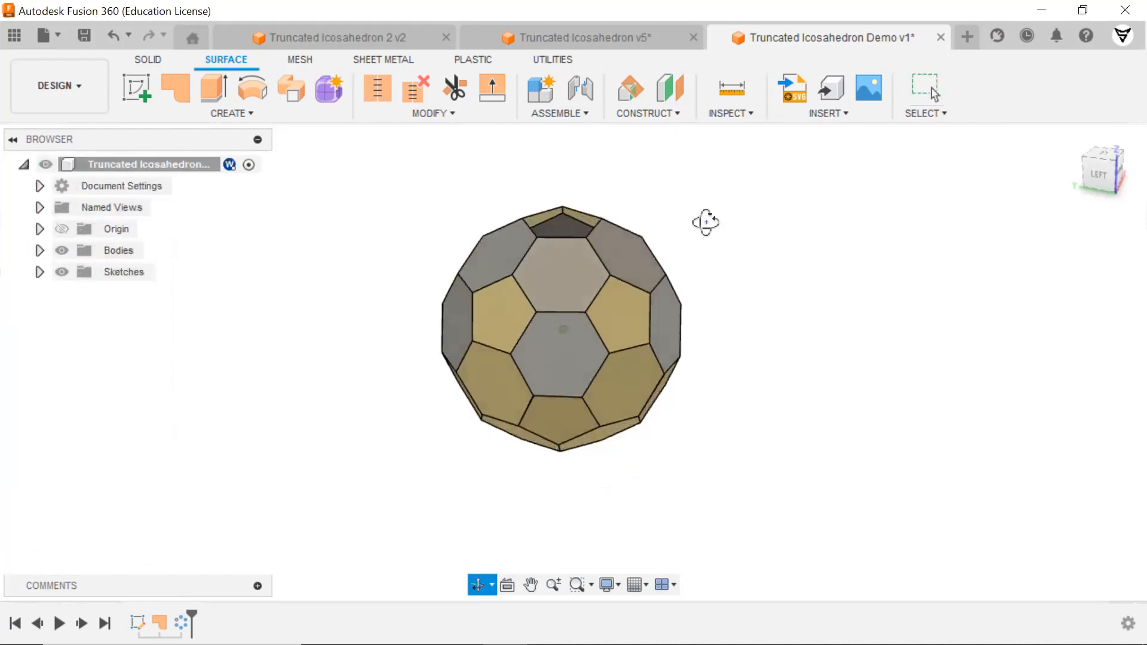
{"action": "mouse_move", "coordinate": [799, 351]}
{"action": "middle_mouse_down", "text": "shift"}
{"action": "mouse_move", "coordinate": [798, 228]}
{"action": "mouse_move", "coordinate": [807, 347]}
{"action": "mouse_move", "coordinate": [791, 371]}
{"action": "middle_mouse_up", "text": "shift"}
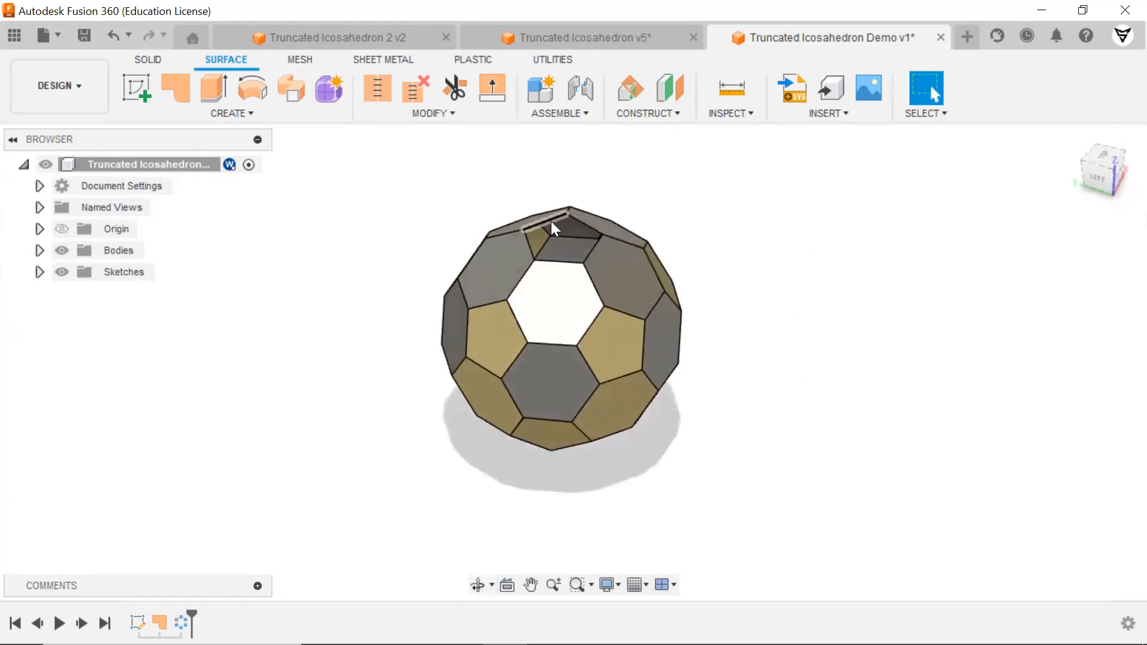
{"action": "left_click", "coordinate": [183, 87]}
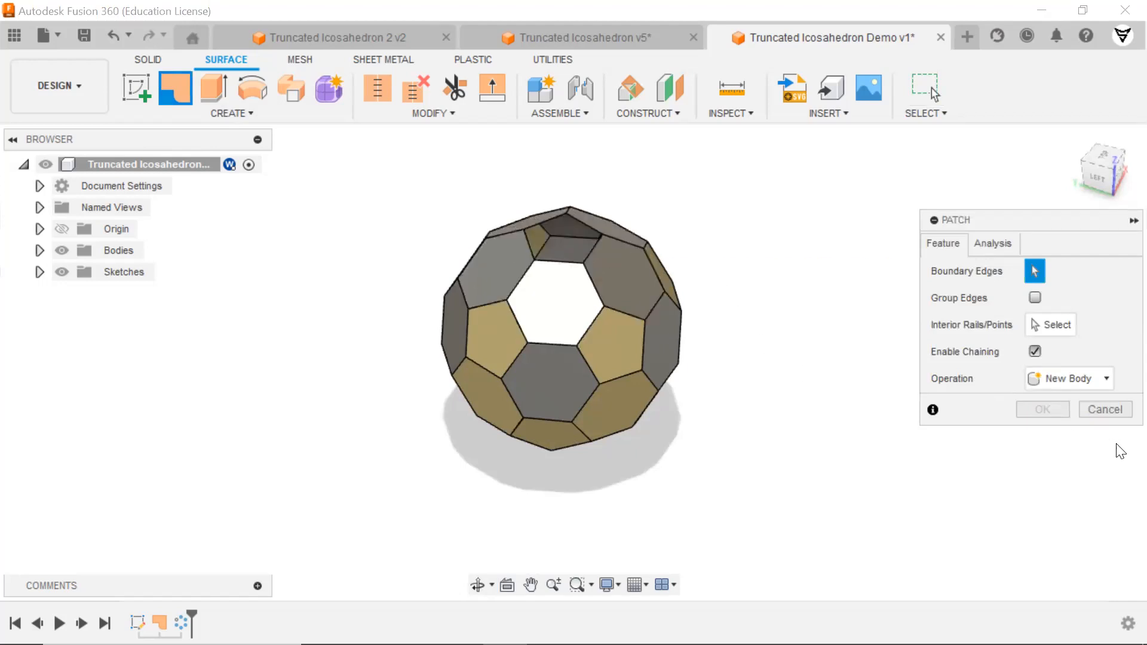
{"action": "left_click", "coordinate": [1103, 410]}
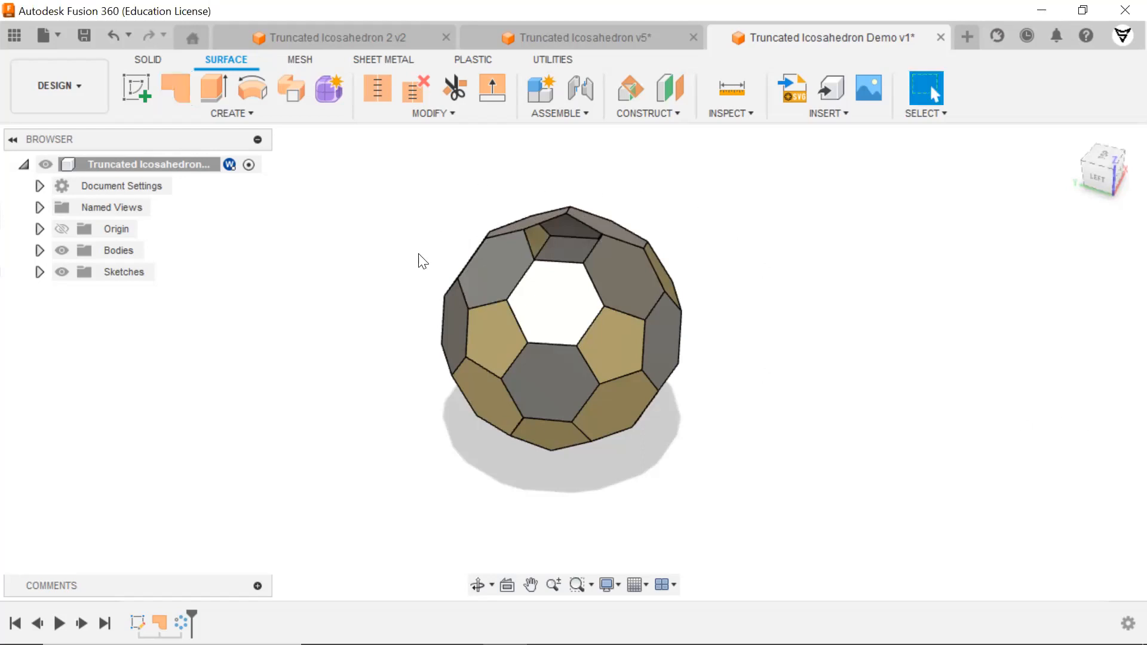
Step: Stitch all 30 surface bodies into a new body with a 0.10 mm tolerance
{"action": "middle_click_drag", "start_coordinate": [761, 372], "coordinate": [823, 343], "text": "shift"}
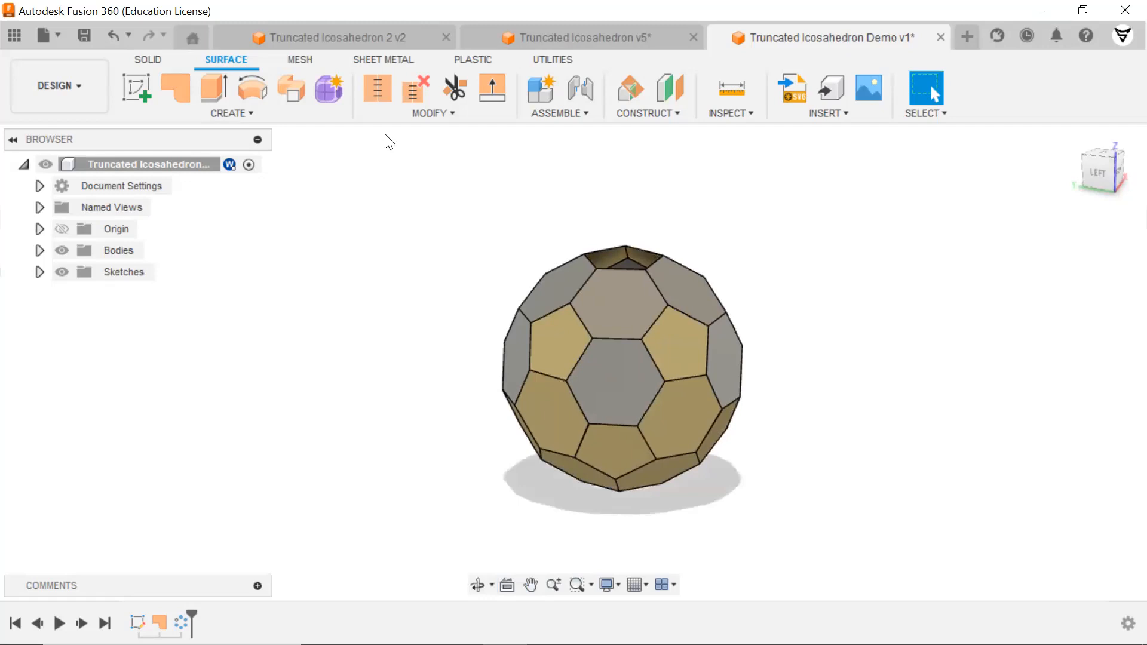
{"action": "left_click", "coordinate": [373, 89]}
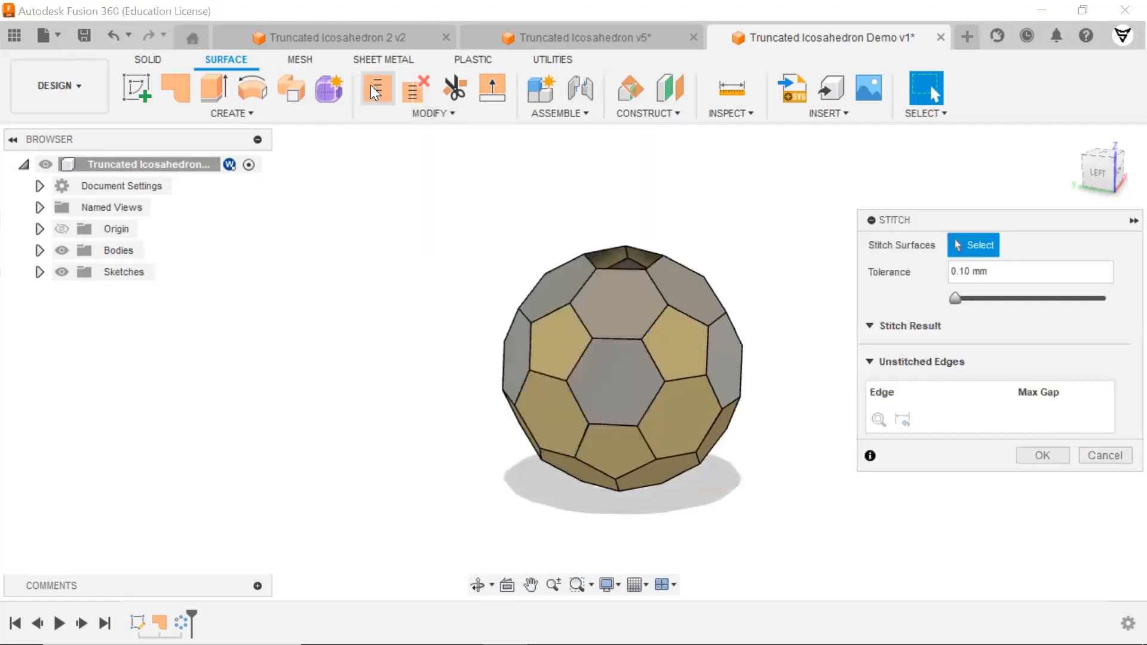
{"action": "left_click_drag", "start_coordinate": [787, 207], "coordinate": [367, 533]}
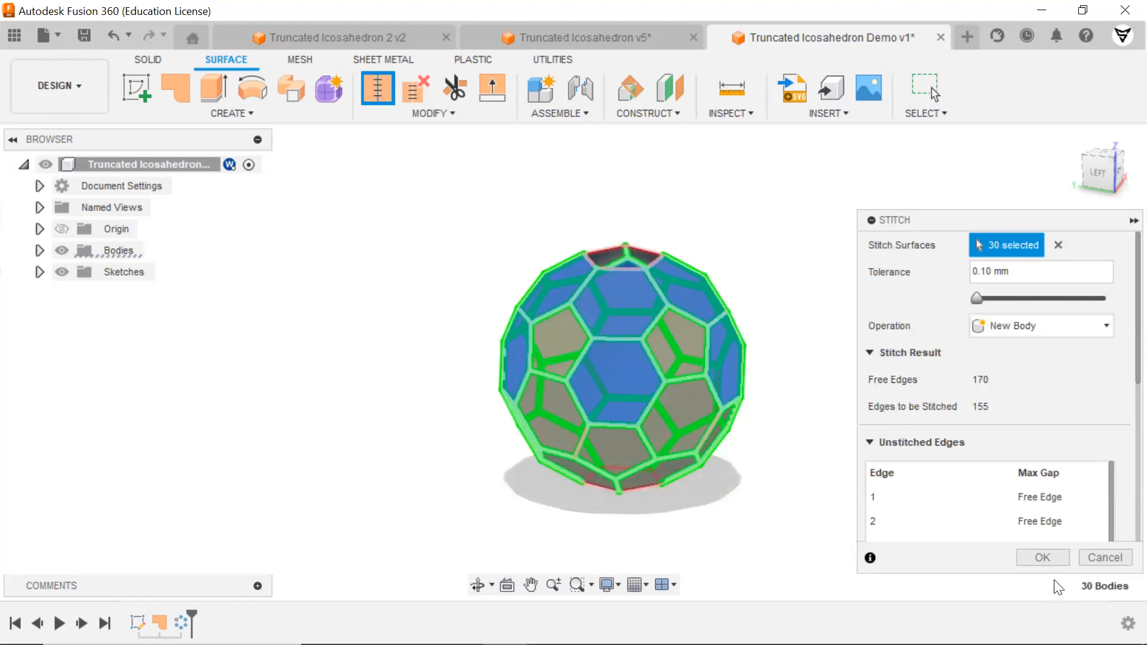
{"action": "left_click", "coordinate": [1042, 558]}
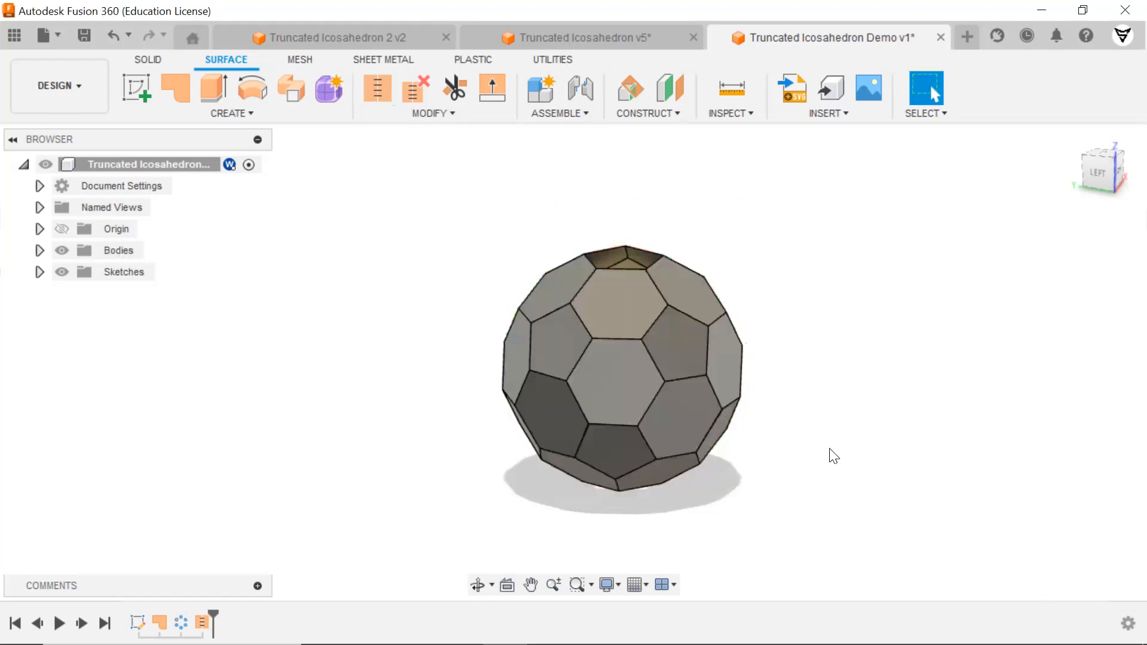
Step: Patch the remaining pentagonal openings at the top and bottom of the stitched shell as new bodies
{"action": "left_click", "coordinate": [173, 89]}
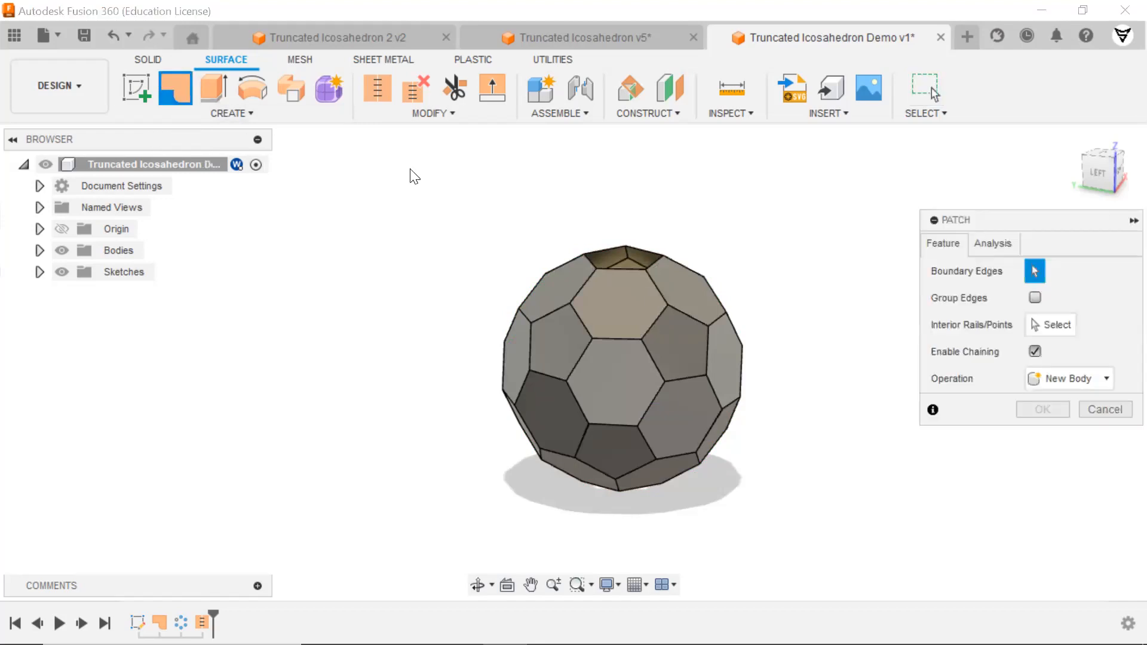
{"action": "middle_click_drag", "start_coordinate": [747, 238], "coordinate": [726, 263], "text": "shift"}
{"action": "left_click", "coordinate": [620, 257]}
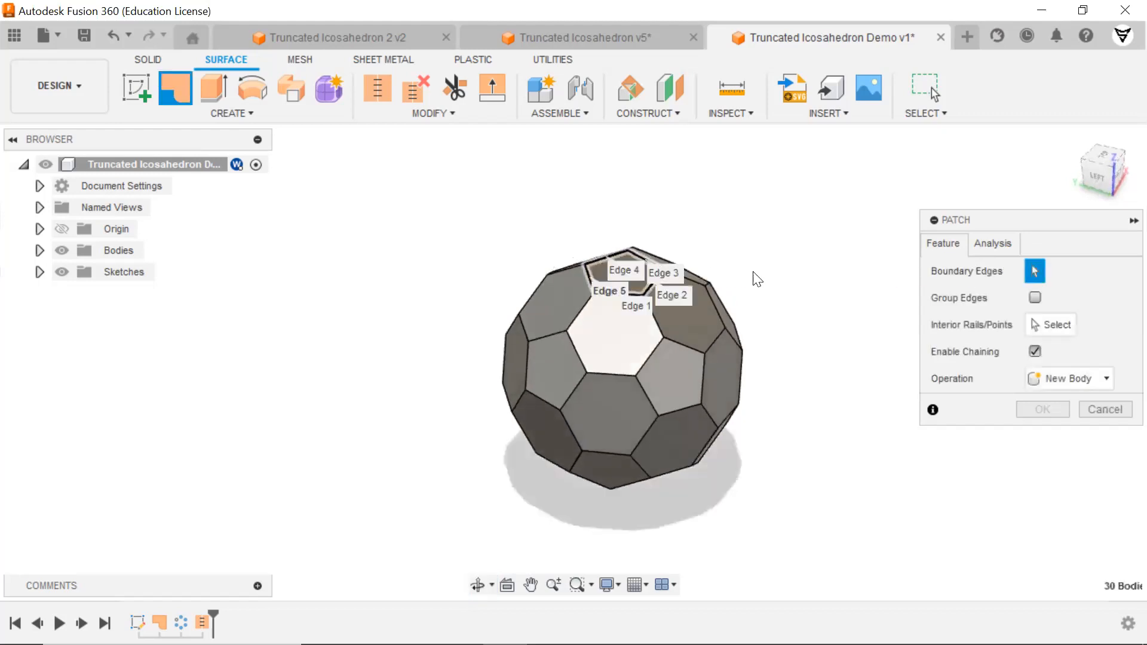
{"action": "middle_click_drag", "start_coordinate": [815, 366], "coordinate": [820, 266], "text": "shift"}
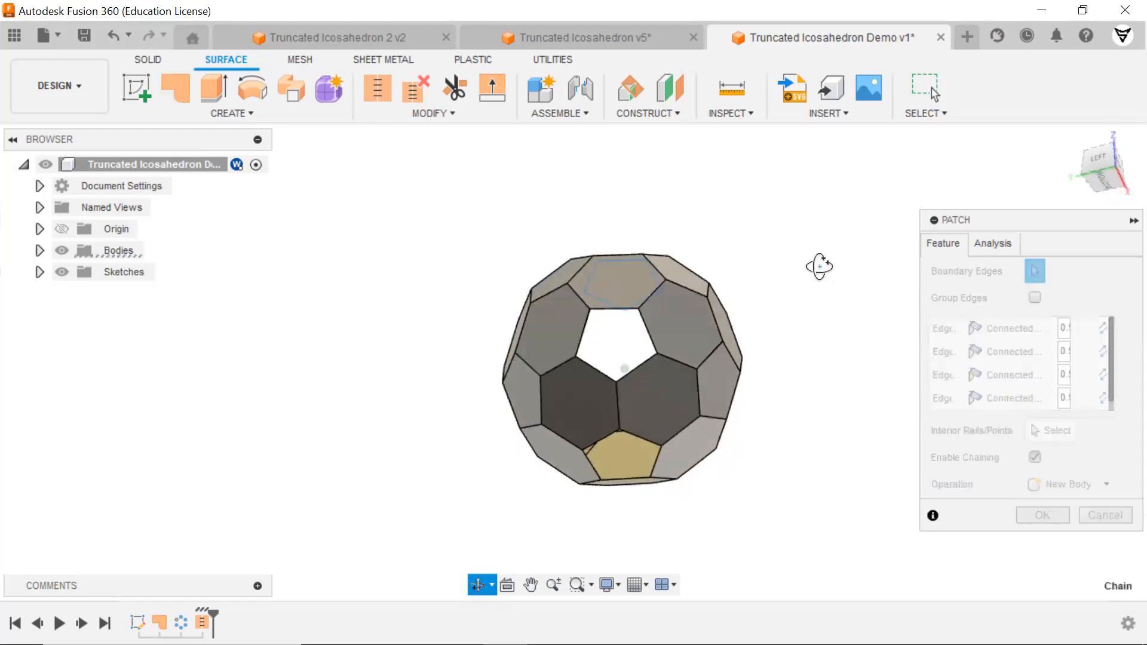
{"action": "left_click", "coordinate": [643, 445]}
{"action": "left_click", "coordinate": [1037, 518]}
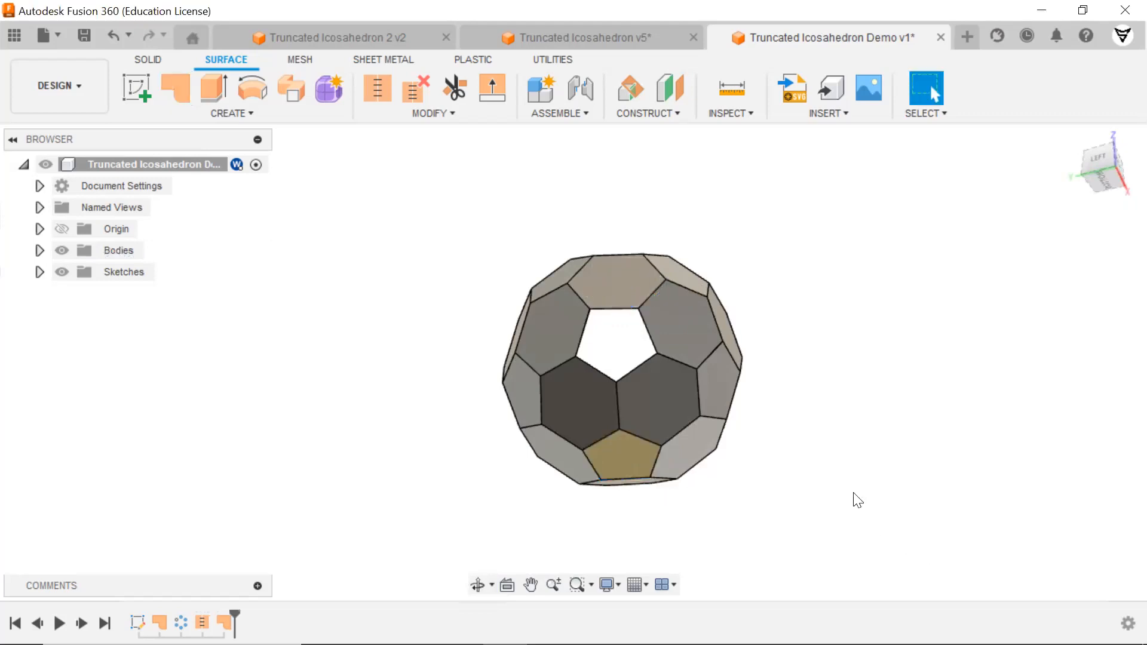
{"action": "middle_click_drag", "start_coordinate": [804, 334], "coordinate": [810, 372], "text": "shift"}
{"action": "key", "text": "Escape"}
Step: Preview a section analysis of the unstitched shell and patches through the YZ plane, then close it without keeping it
{"action": "left_click", "coordinate": [724, 114]}
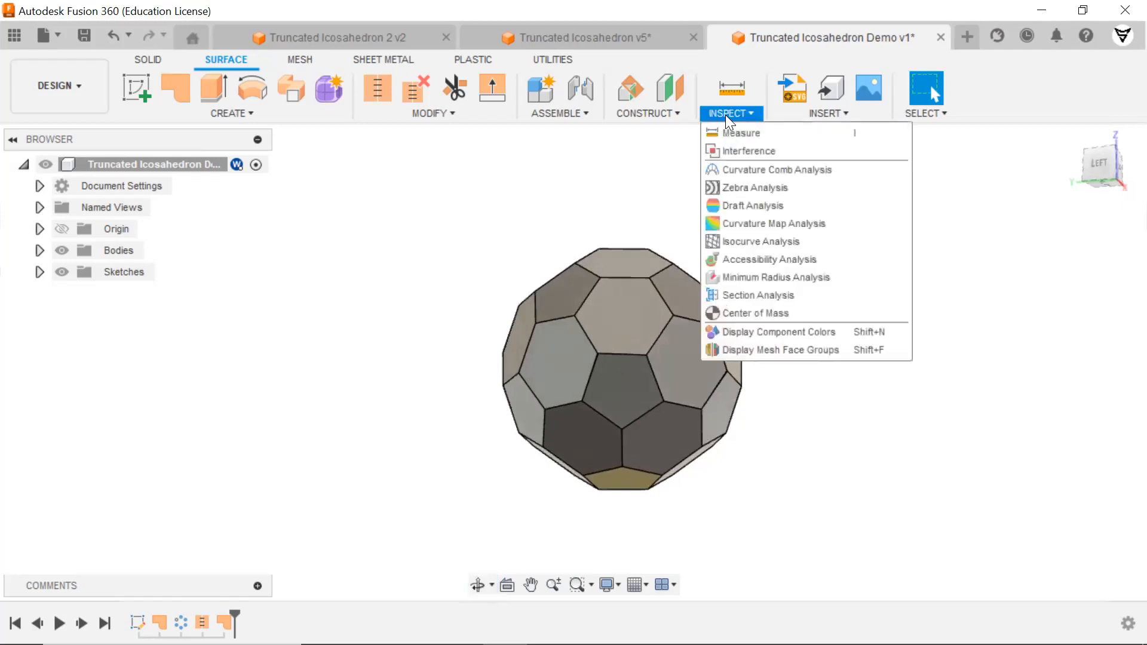
{"action": "left_click", "coordinate": [739, 294]}
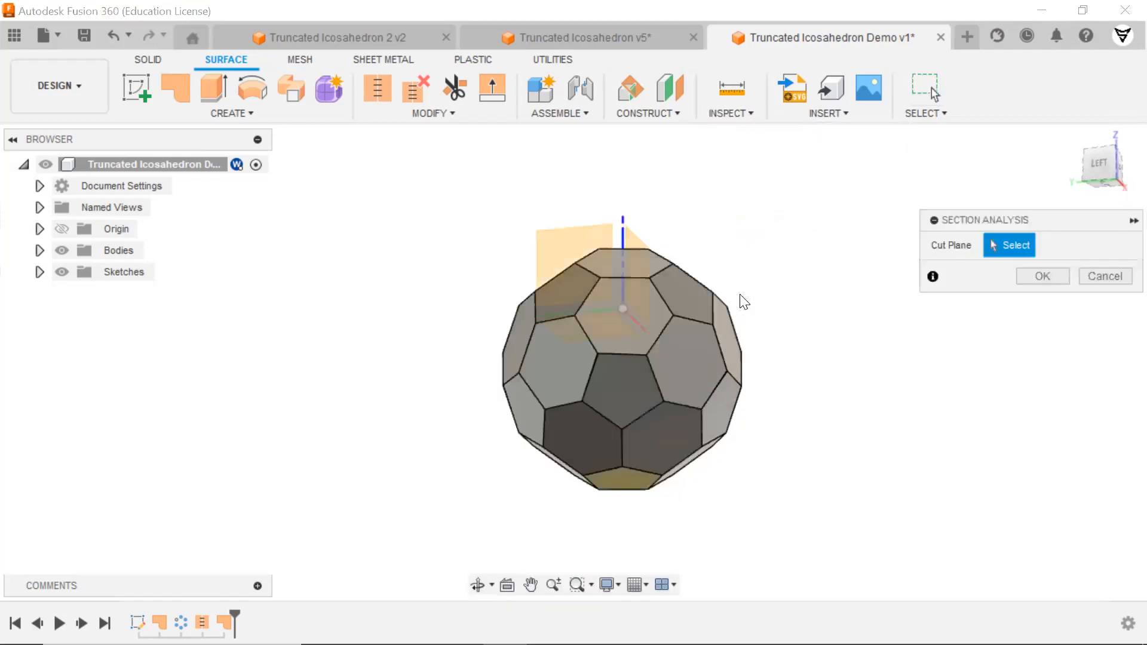
{"action": "left_click", "coordinate": [555, 239]}
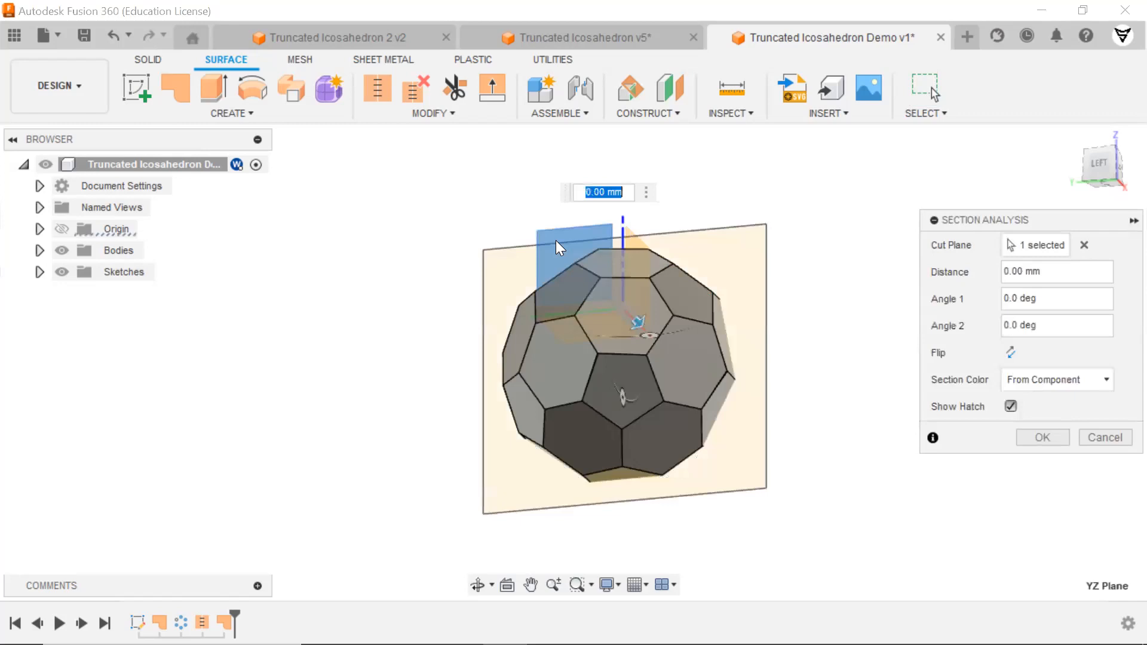
{"action": "middle_click_drag", "start_coordinate": [794, 402], "coordinate": [672, 333], "text": "shift"}
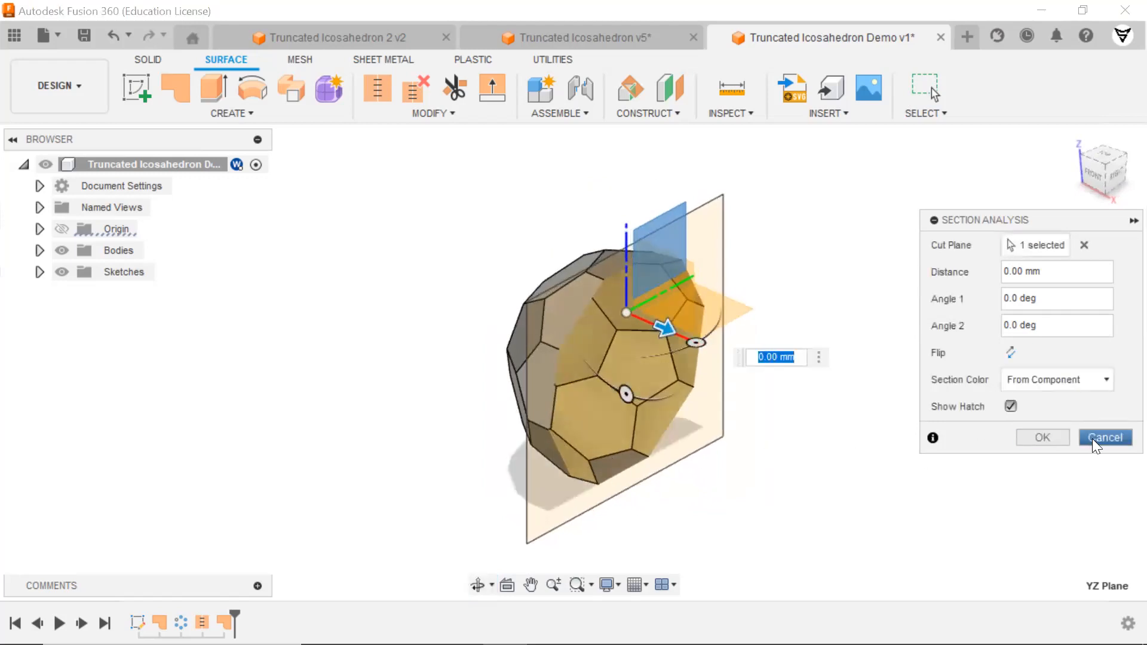
{"action": "left_click", "coordinate": [1105, 438]}
{"action": "middle_click_drag", "start_coordinate": [817, 340], "coordinate": [816, 373], "text": "shift"}
{"action": "left_click_drag", "start_coordinate": [816, 373], "coordinate": [830, 302]}
{"action": "key", "text": "Escape"}
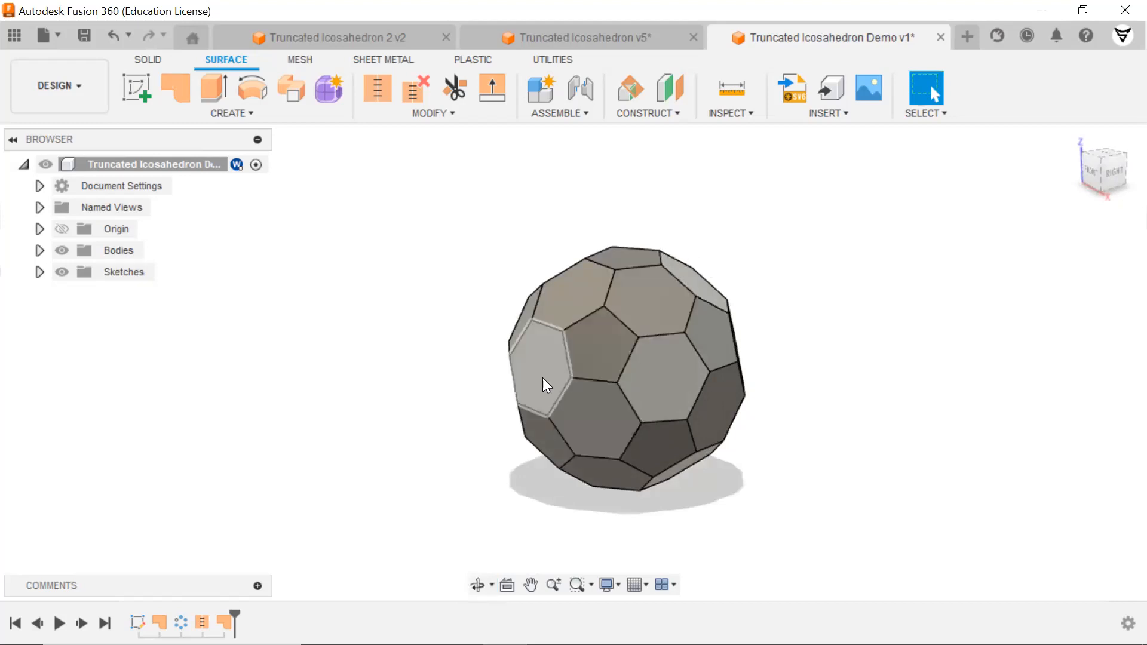
Step: Stitch the shell and the two pentagon patches into a new body with a 0.10 mm tolerance
{"action": "scroll", "coordinate": [533, 375], "scroll_direction": "down", "scroll_amount": 2}
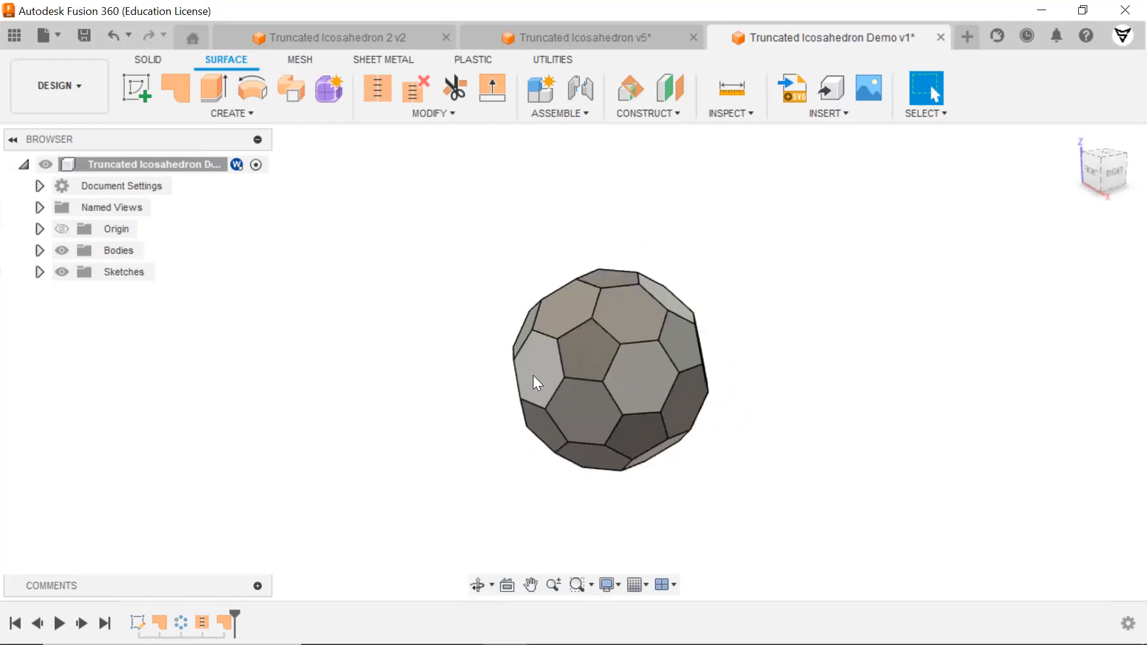
{"action": "left_click", "coordinate": [374, 88]}
{"action": "left_click_drag", "start_coordinate": [763, 219], "coordinate": [393, 518]}
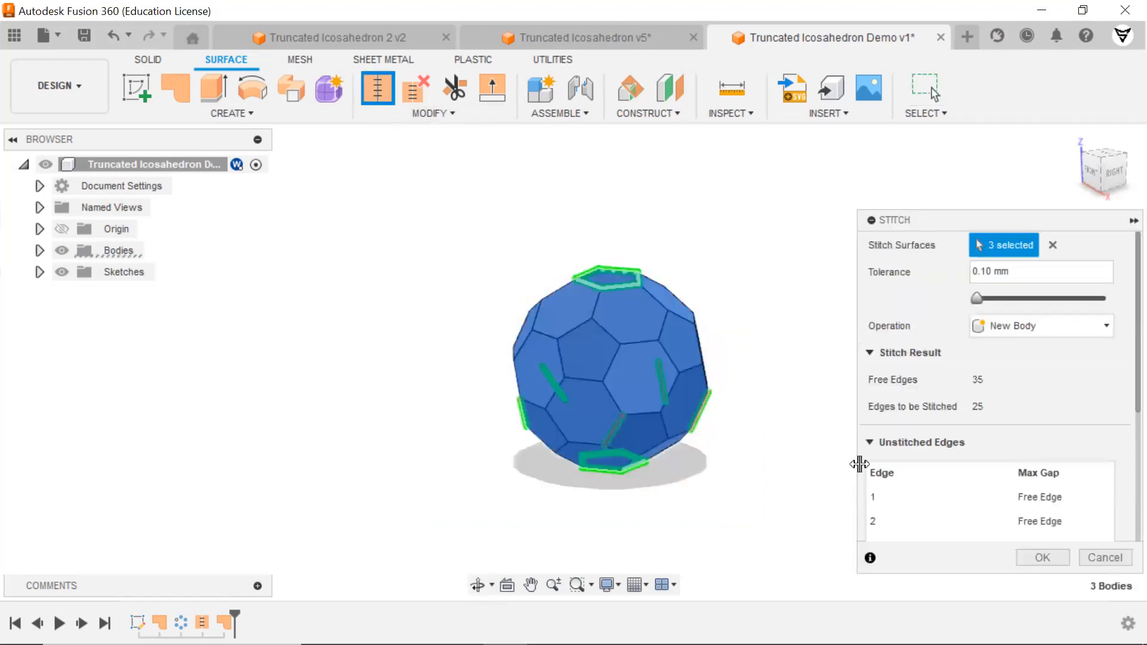
{"action": "left_click", "coordinate": [1043, 557]}
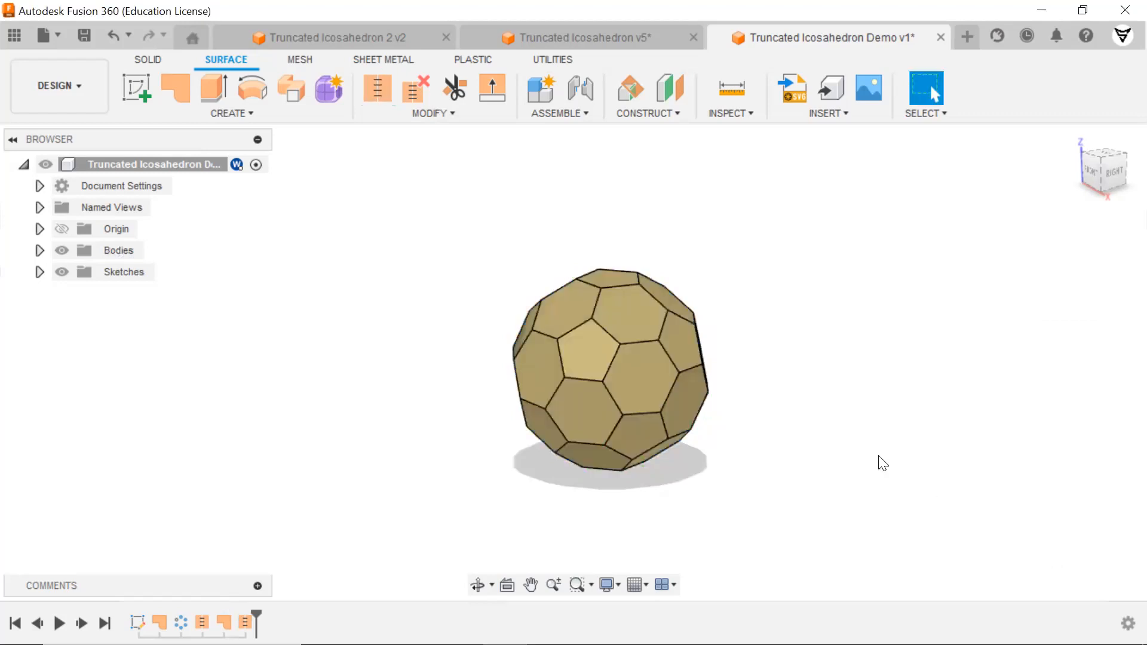
Step: Check the interior of the stitched body with a section analysis at 0.00 mm on the YZ plane
{"action": "left_click", "coordinate": [723, 116]}
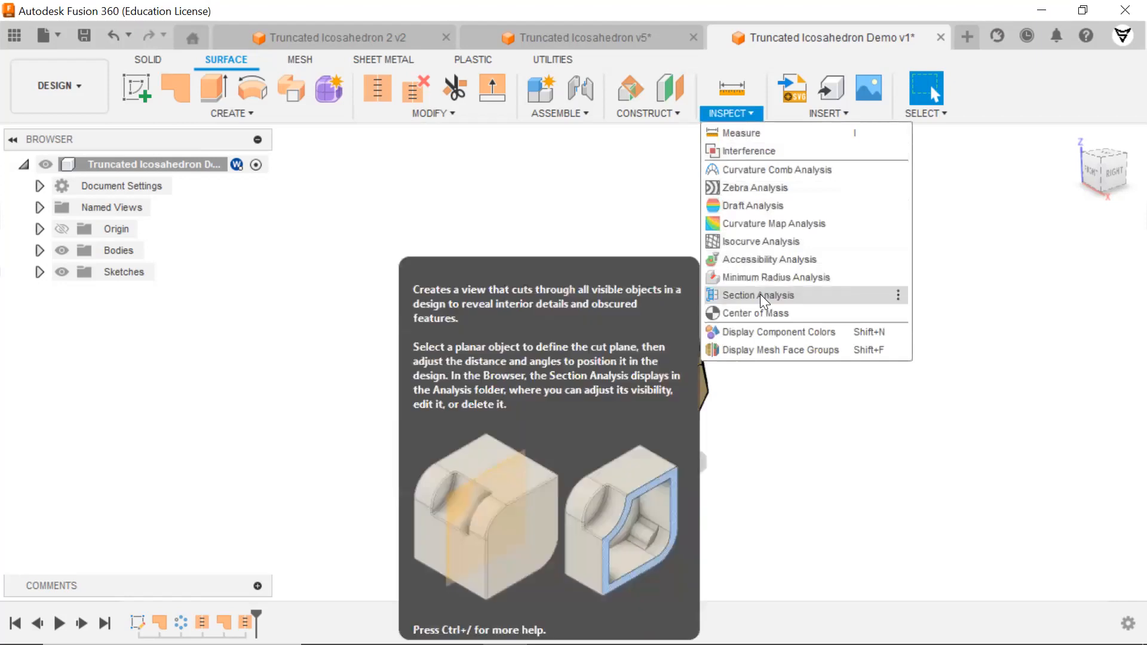
{"action": "left_click", "coordinate": [760, 294]}
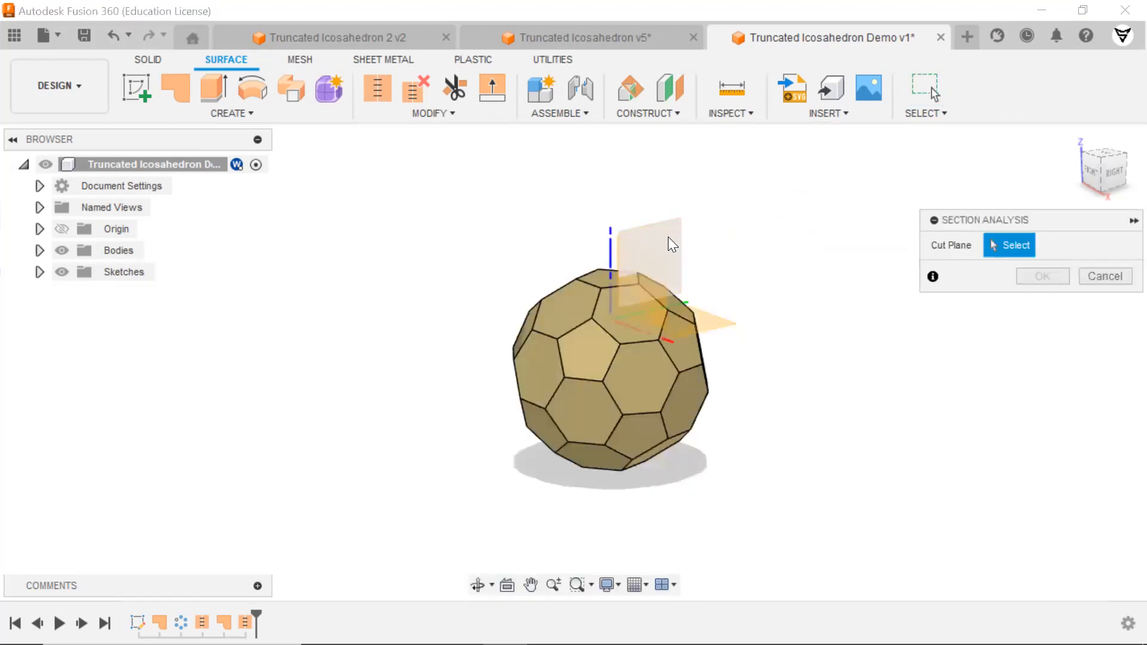
{"action": "left_click", "coordinate": [668, 237]}
{"action": "middle_click_drag", "start_coordinate": [748, 402], "coordinate": [765, 440], "text": "shift"}
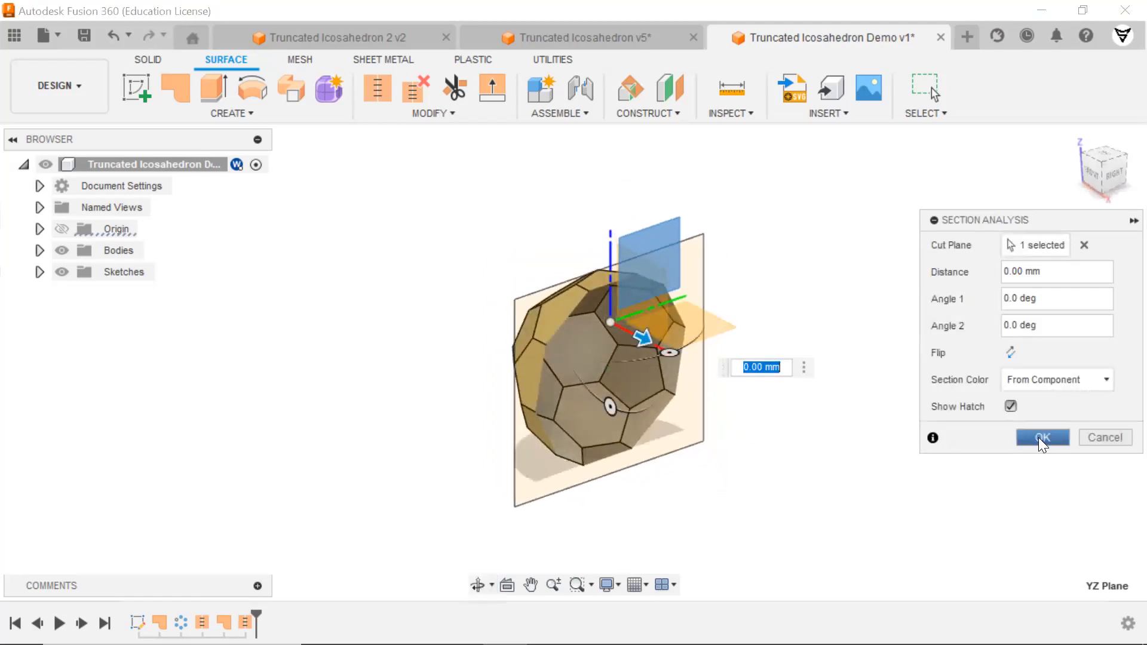
{"action": "left_click", "coordinate": [1039, 438]}
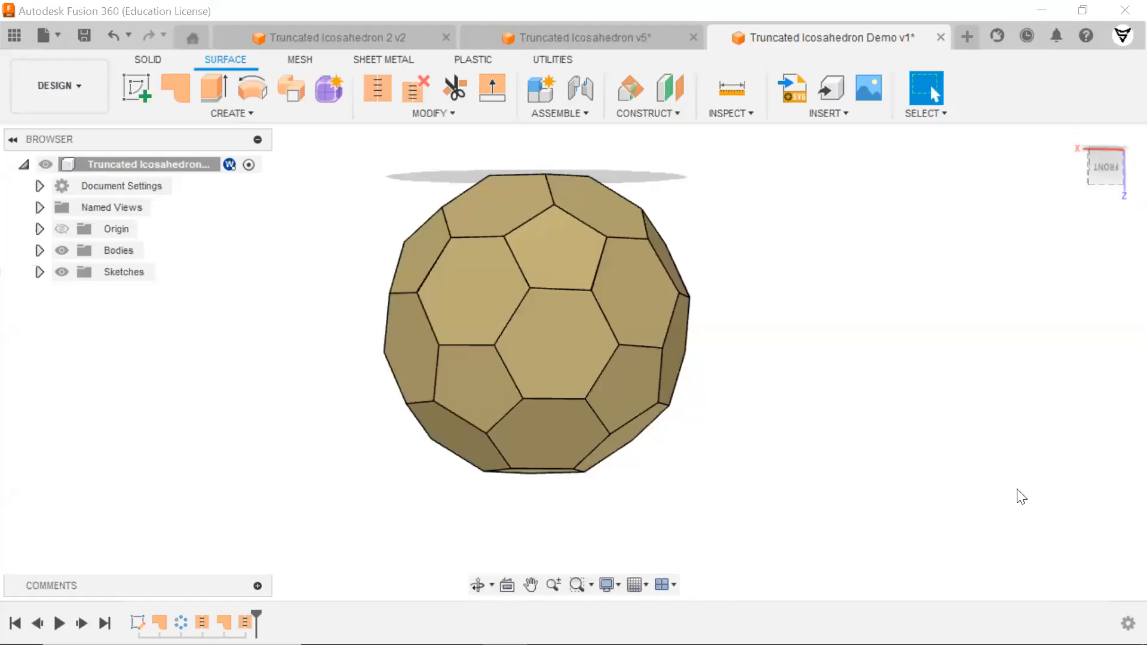
Step: Examine the edges between the stitched faces from all around, close up, for gaps or double lines
{"action": "mouse_move", "coordinate": [709, 432]}
{"action": "middle_mouse_down", "text": "shift"}
{"action": "mouse_move", "coordinate": [738, 469]}
{"action": "mouse_move", "coordinate": [692, 430]}
{"action": "middle_mouse_up", "text": "shift"}
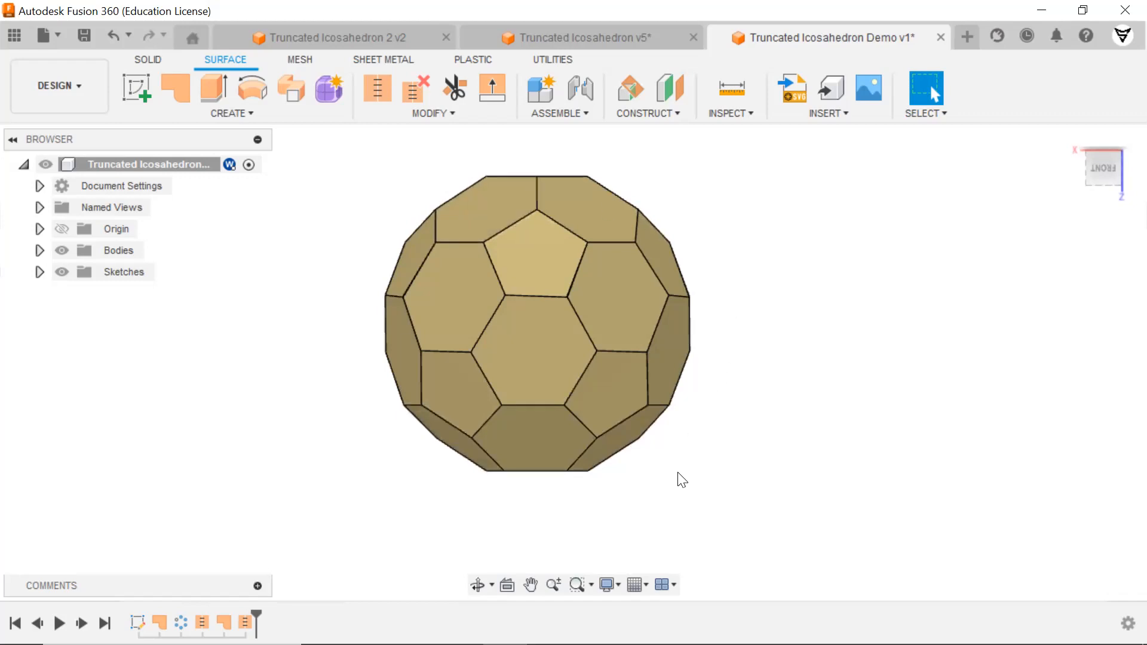
{"action": "middle_click_drag", "start_coordinate": [694, 489], "coordinate": [558, 447], "text": "shift"}
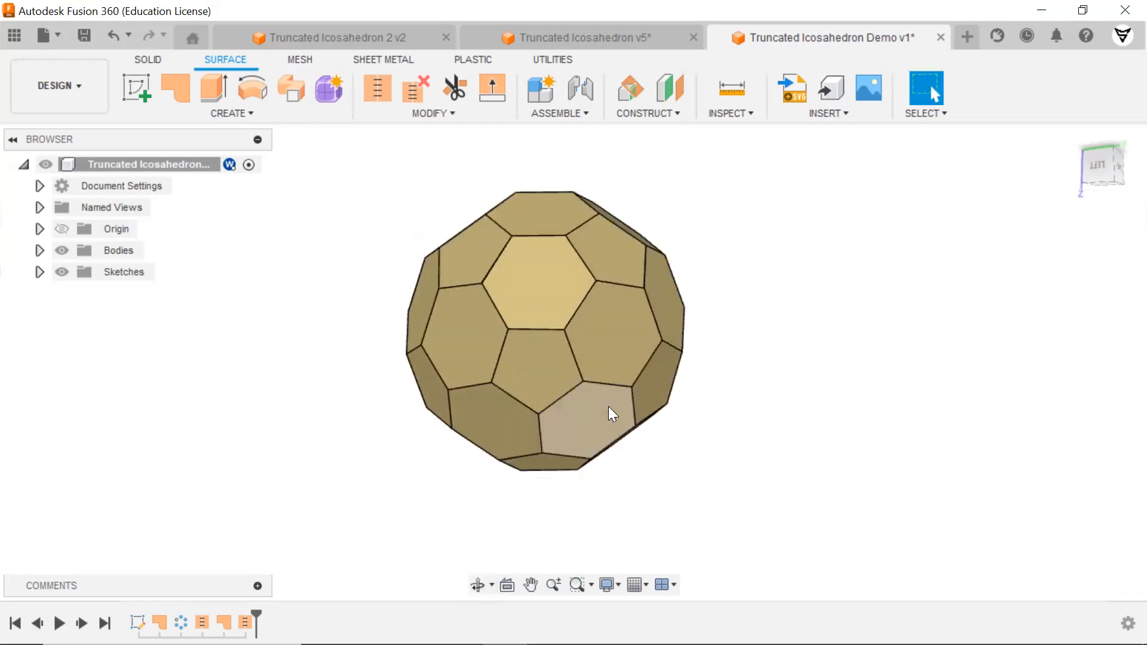
{"action": "scroll", "coordinate": [608, 454], "scroll_direction": "up", "scroll_amount": 5}
{"action": "scroll", "coordinate": [627, 447], "scroll_direction": "down", "scroll_amount": 5}
{"action": "middle_click_drag", "start_coordinate": [627, 447], "coordinate": [508, 402], "text": "shift"}
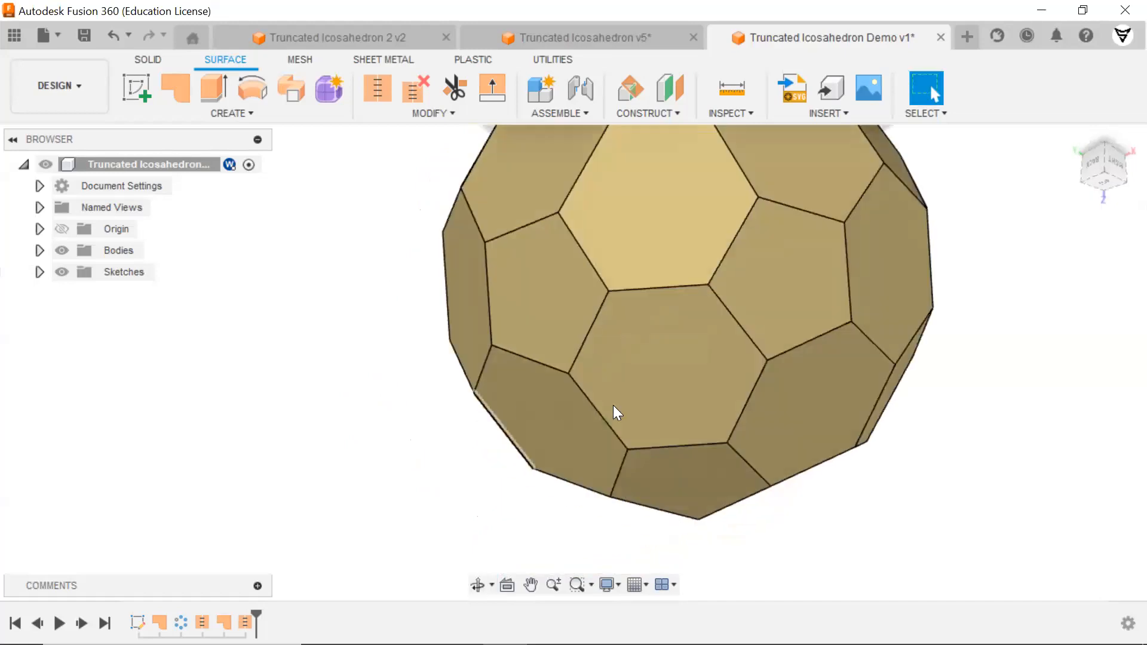
{"action": "scroll", "coordinate": [710, 428], "scroll_direction": "down", "scroll_amount": 3}
{"action": "middle_click_drag", "start_coordinate": [773, 429], "coordinate": [685, 424], "text": "shift"}
{"action": "scroll", "coordinate": [758, 306], "scroll_direction": "down", "scroll_amount": 2}
{"action": "scroll", "coordinate": [757, 307], "scroll_direction": "up", "scroll_amount": 8}
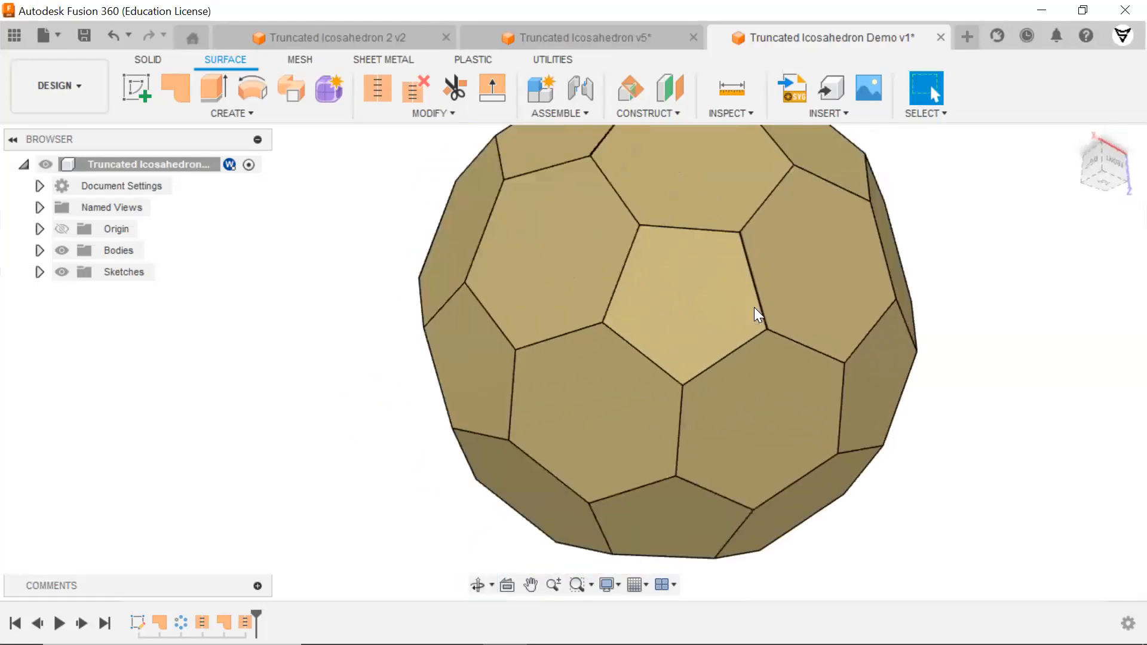
{"action": "middle_click_drag", "start_coordinate": [846, 392], "coordinate": [765, 361], "text": "shift"}
{"action": "scroll", "coordinate": [750, 346], "scroll_direction": "up", "scroll_amount": 6}
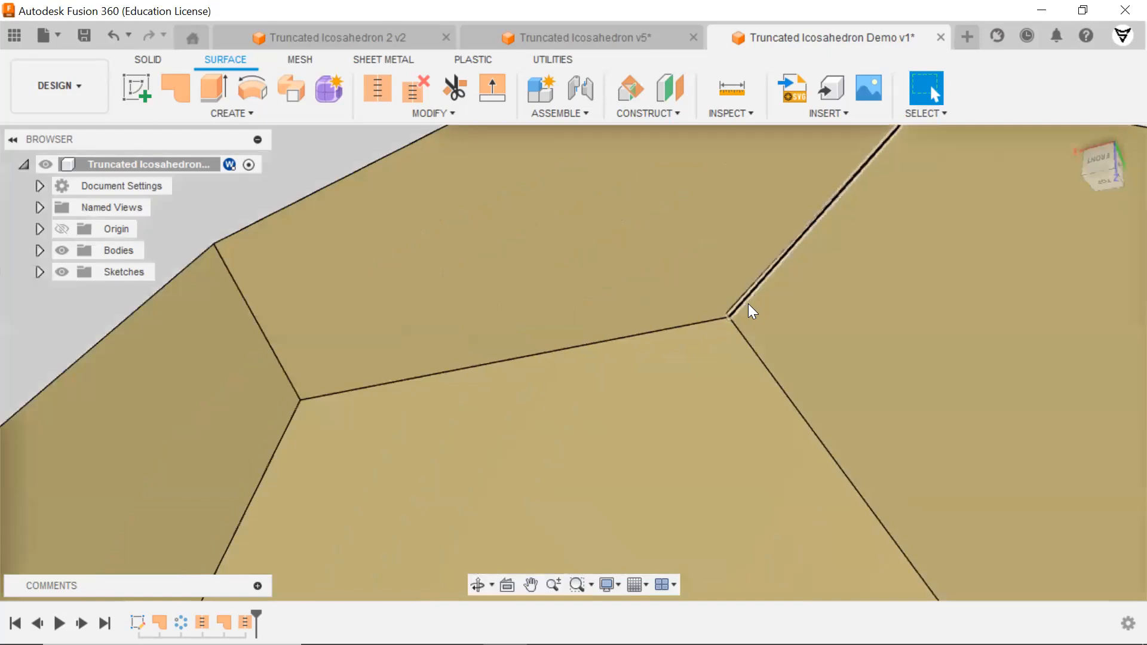
{"action": "scroll", "coordinate": [745, 303], "scroll_direction": "down", "scroll_amount": 8}
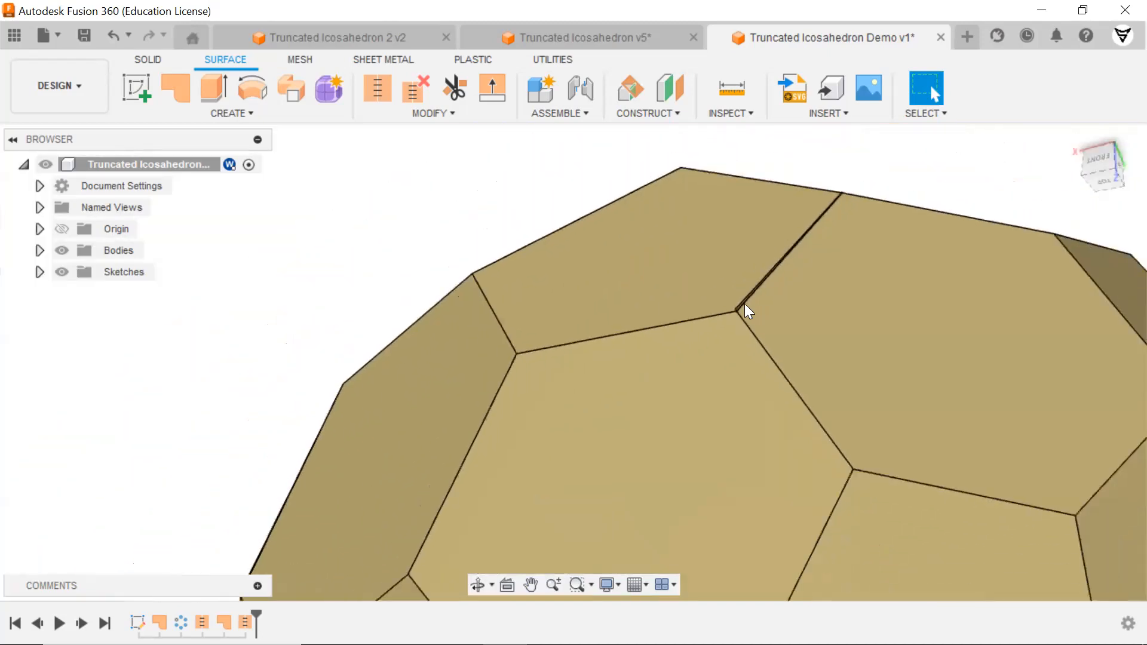
{"action": "scroll", "coordinate": [752, 311], "scroll_direction": "down", "scroll_amount": 5}
{"action": "middle_click_drag", "start_coordinate": [704, 311], "coordinate": [790, 420], "text": "shift"}
{"action": "scroll", "coordinate": [843, 439], "scroll_direction": "down", "scroll_amount": 3}
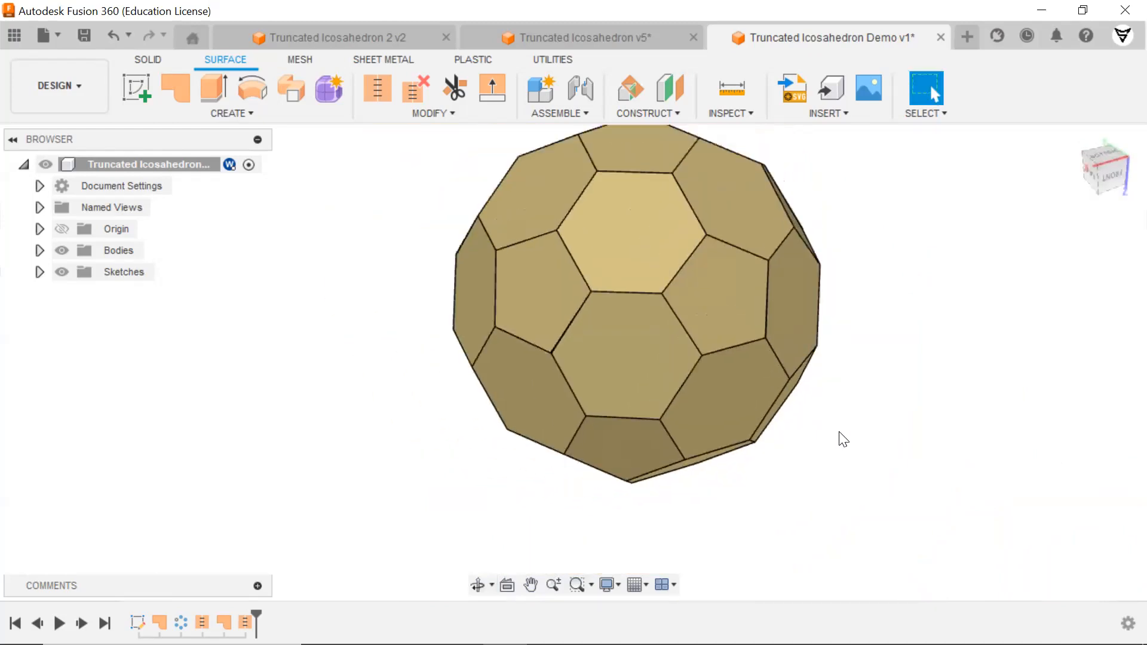
{"action": "middle_click_drag", "start_coordinate": [894, 356], "coordinate": [863, 414]}
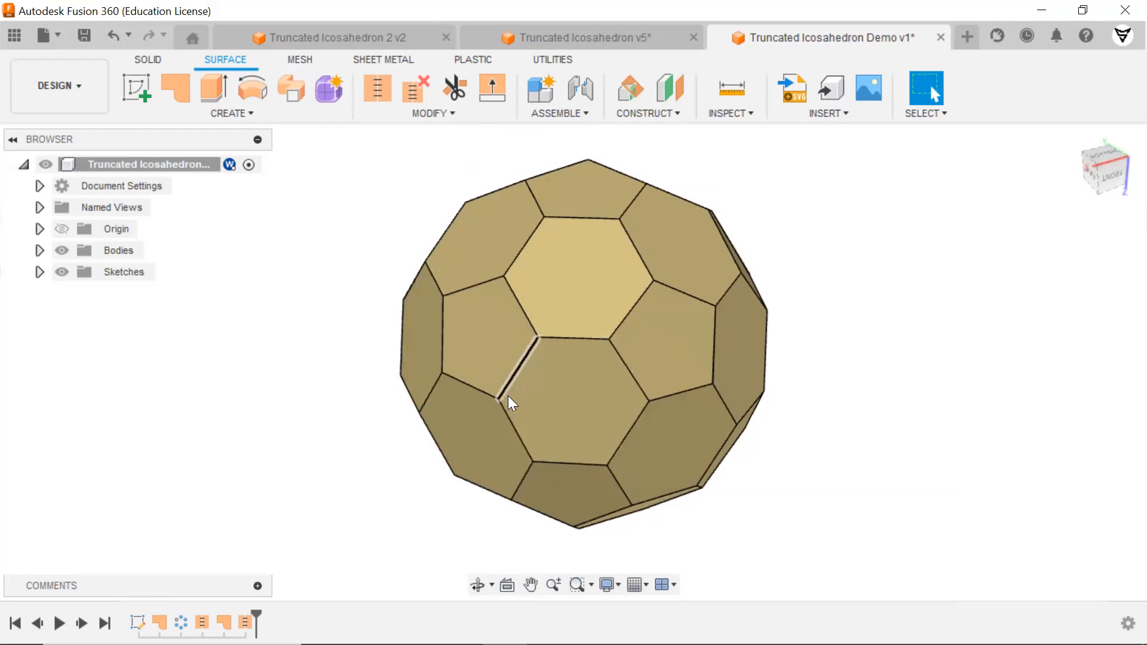
{"action": "scroll", "coordinate": [507, 397], "scroll_direction": "up", "scroll_amount": 5}
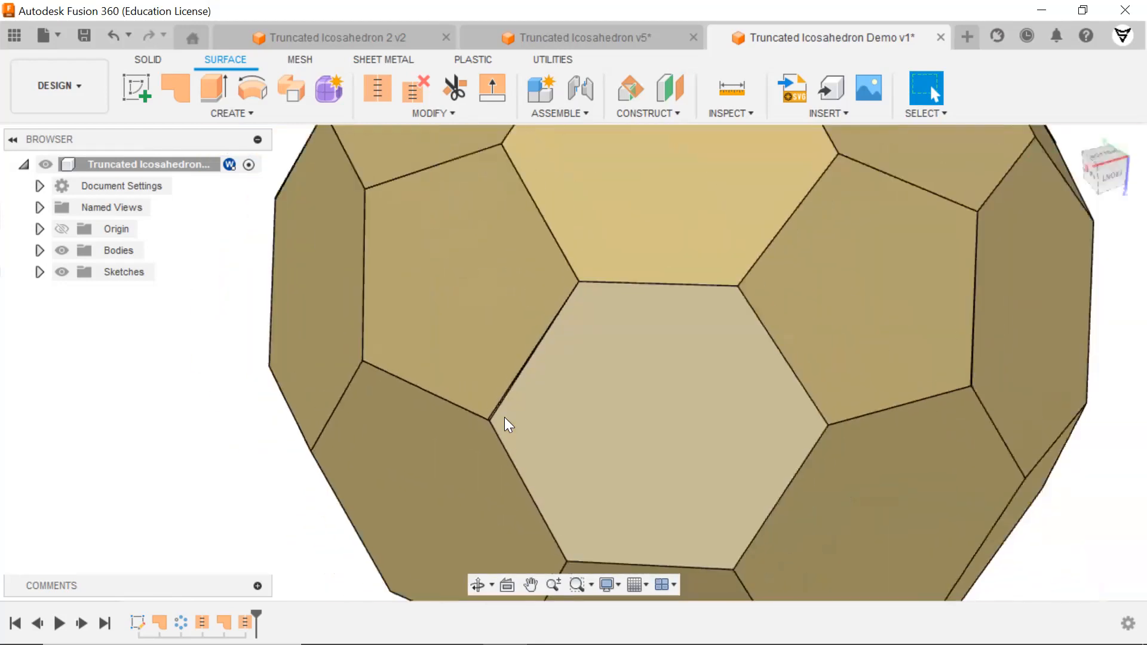
{"action": "scroll", "coordinate": [504, 417], "scroll_direction": "down", "scroll_amount": 3}
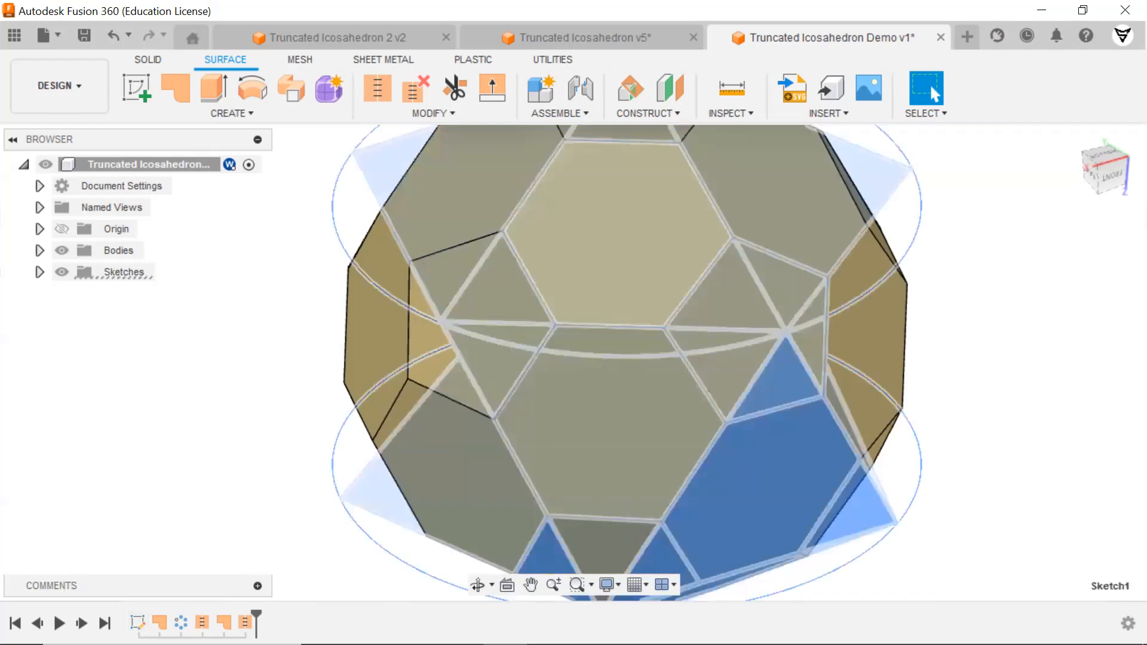
Step: Edit the base sketch and set the unlinked 21.171 mm edge dimension beside the upper pentagon's corner to parameter d3
{"action": "double_click", "coordinate": [137, 623]}
{"action": "mouse_move", "coordinate": [818, 465]}
{"action": "middle_mouse_down", "text": "shift"}
{"action": "mouse_move", "coordinate": [819, 371]}
{"action": "mouse_move", "coordinate": [817, 462]}
{"action": "middle_mouse_up", "text": "shift"}
{"action": "scroll", "coordinate": [641, 242], "scroll_direction": "up", "scroll_amount": 5}
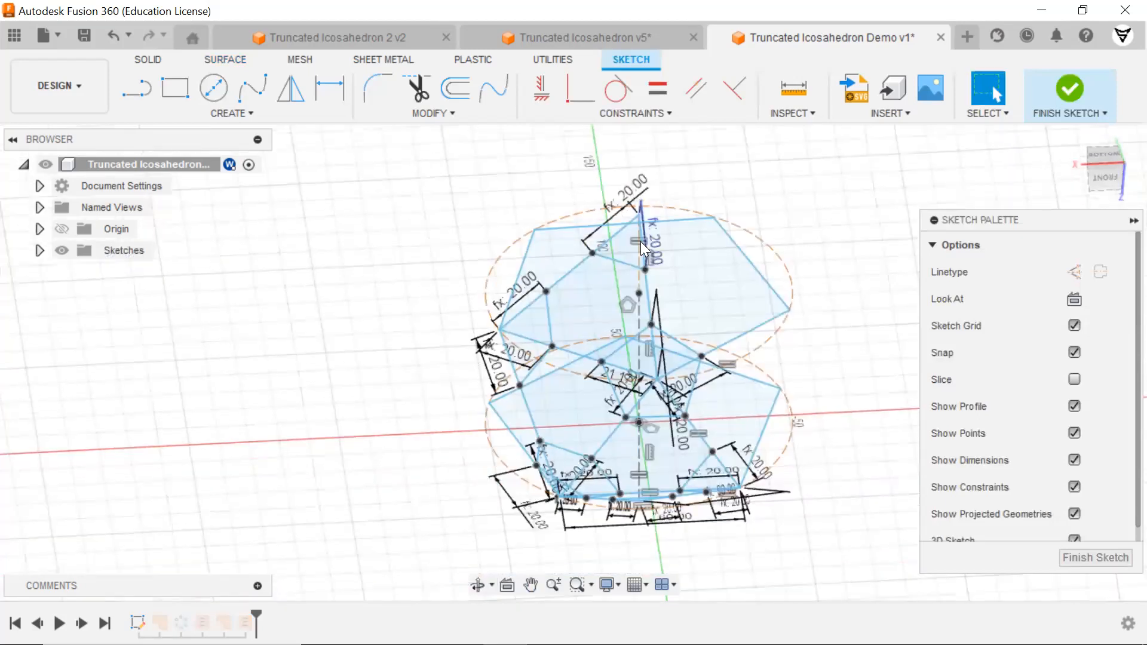
{"action": "mouse_move", "coordinate": [598, 308]}
{"action": "middle_mouse_down", "text": "shift"}
{"action": "mouse_move", "coordinate": [633, 302]}
{"action": "mouse_move", "coordinate": [481, 472]}
{"action": "middle_mouse_up", "text": "shift"}
{"action": "middle_click_drag", "start_coordinate": [326, 513], "coordinate": [276, 431]}
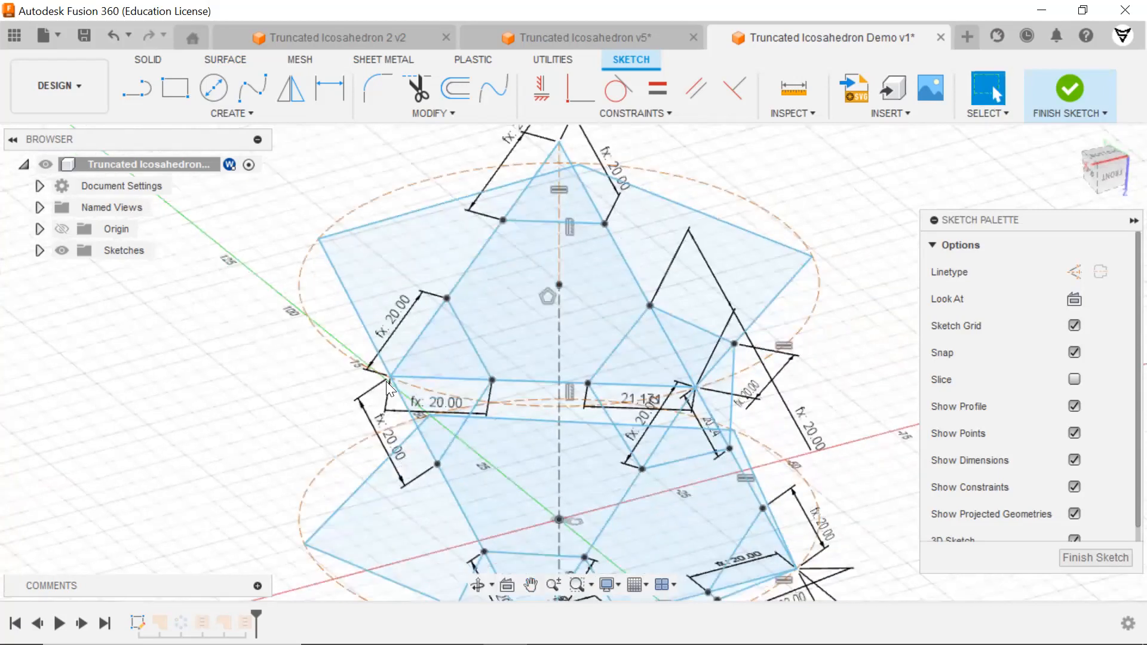
{"action": "scroll", "coordinate": [674, 366], "scroll_direction": "up", "scroll_amount": 5}
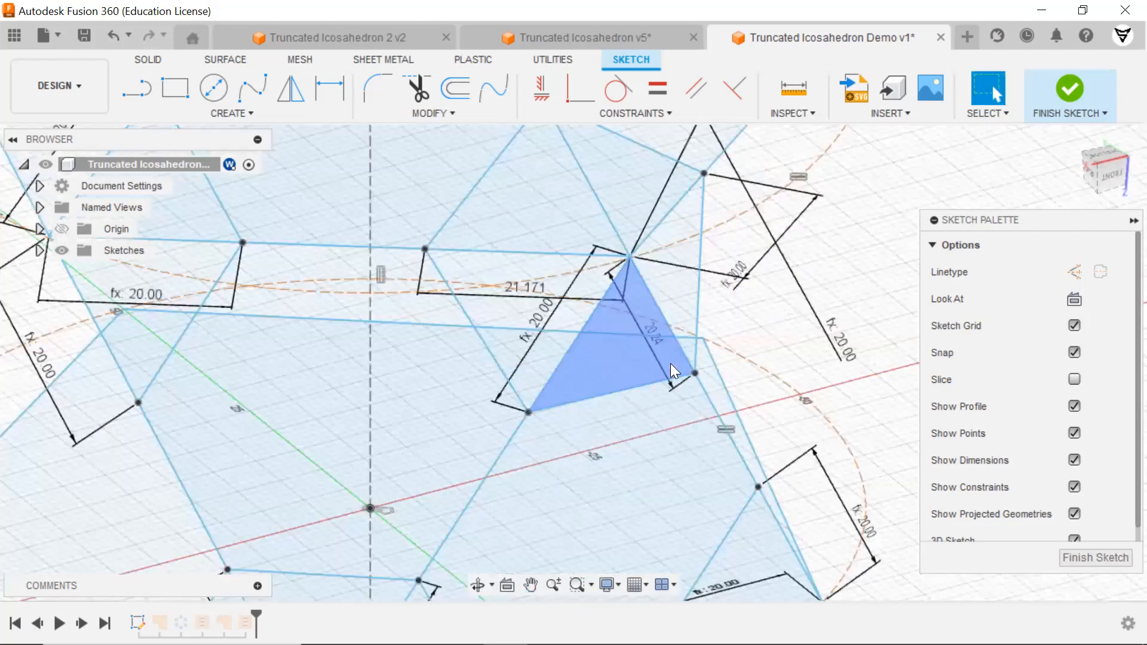
{"action": "left_click", "coordinate": [509, 288]}
{"action": "type", "text": "d3"}
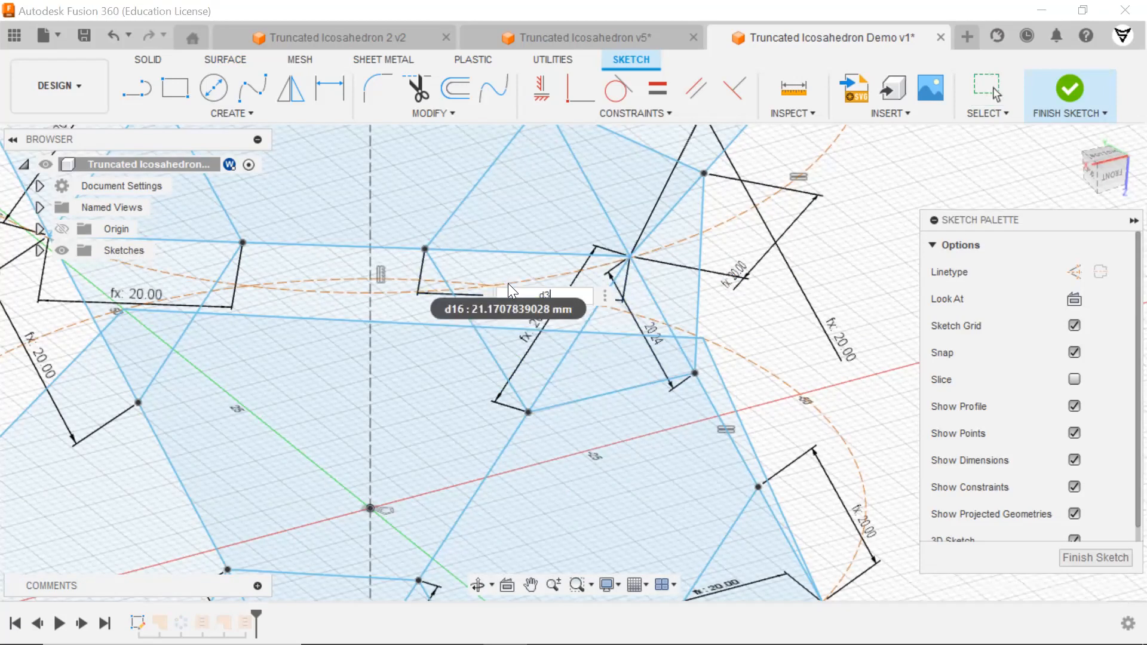
{"action": "key", "text": "Return"}
{"action": "key", "text": "Escape"}
Step: Set the 20.24 mm dimension on the adjacent triangle to d3, check the remaining edge dimensions and finish the sketch
{"action": "double_click", "coordinate": [645, 326]}
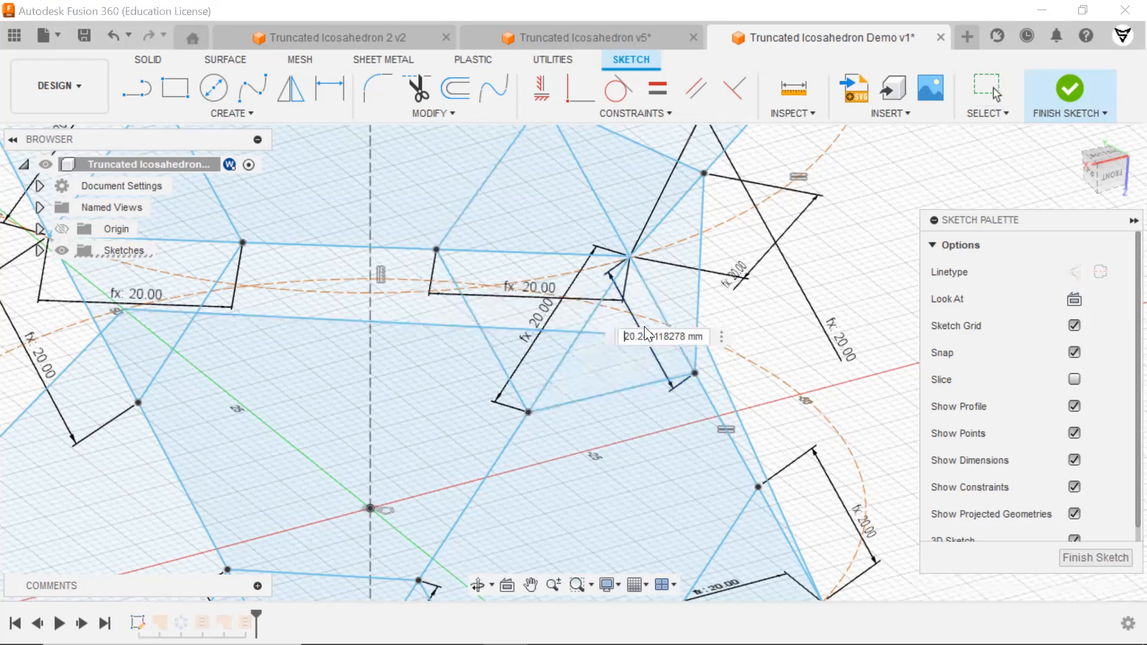
{"action": "type", "text": "d3"}
{"action": "key", "text": "Return"}
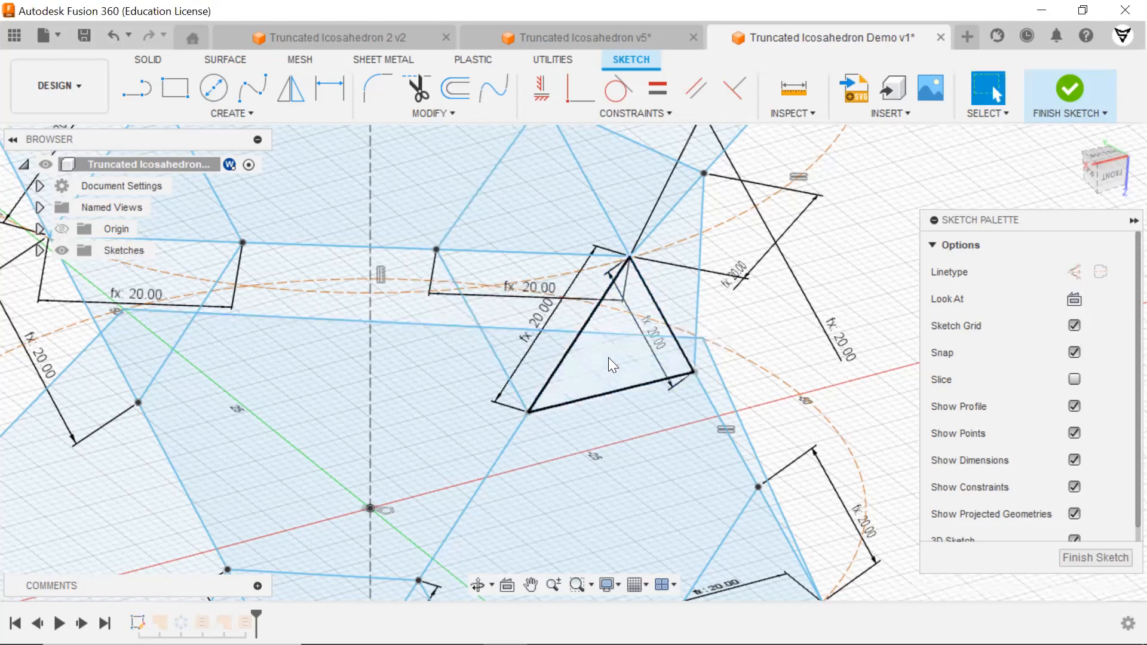
{"action": "scroll", "coordinate": [834, 276], "scroll_direction": "down", "scroll_amount": 1}
{"action": "scroll", "coordinate": [834, 297], "scroll_direction": "down", "scroll_amount": 1}
{"action": "middle_click_drag", "start_coordinate": [842, 410], "coordinate": [787, 202]}
{"action": "mouse_move", "coordinate": [704, 516]}
{"action": "middle_mouse_down", "text": "shift"}
{"action": "mouse_move", "coordinate": [702, 472]}
{"action": "mouse_move", "coordinate": [840, 536]}
{"action": "mouse_move", "coordinate": [811, 418]}
{"action": "middle_mouse_up", "text": "shift"}
{"action": "mouse_move", "coordinate": [795, 341]}
{"action": "middle_mouse_down", "text": "shift"}
{"action": "mouse_move", "coordinate": [602, 436]}
{"action": "mouse_move", "coordinate": [623, 426]}
{"action": "middle_mouse_up", "text": "shift"}
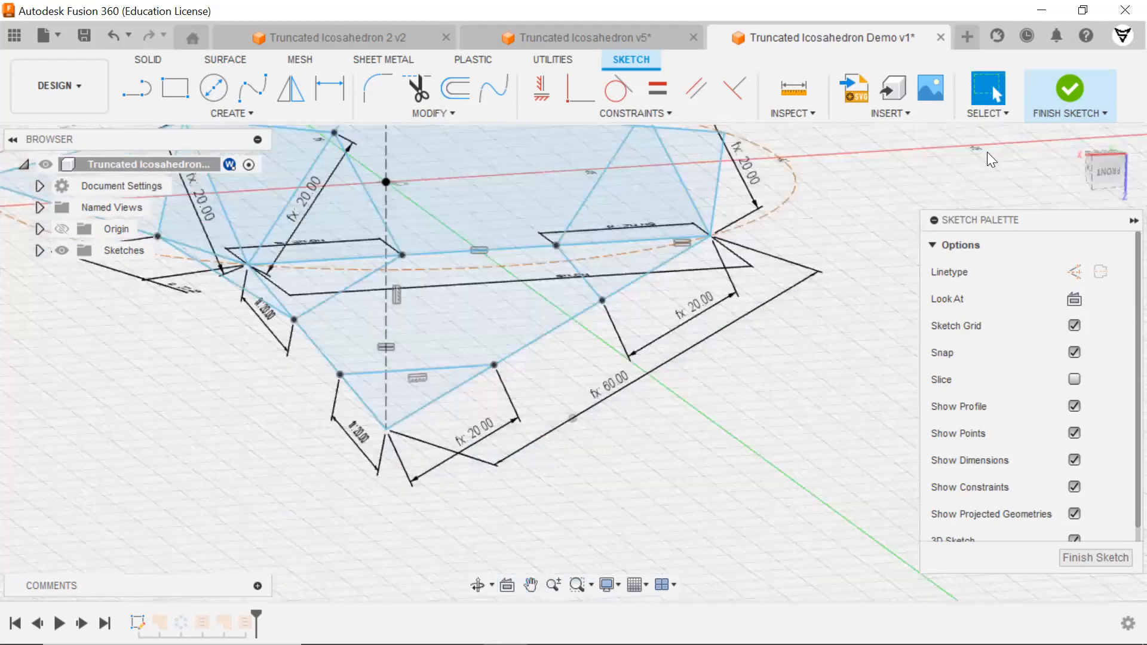
{"action": "left_click", "coordinate": [1058, 91]}
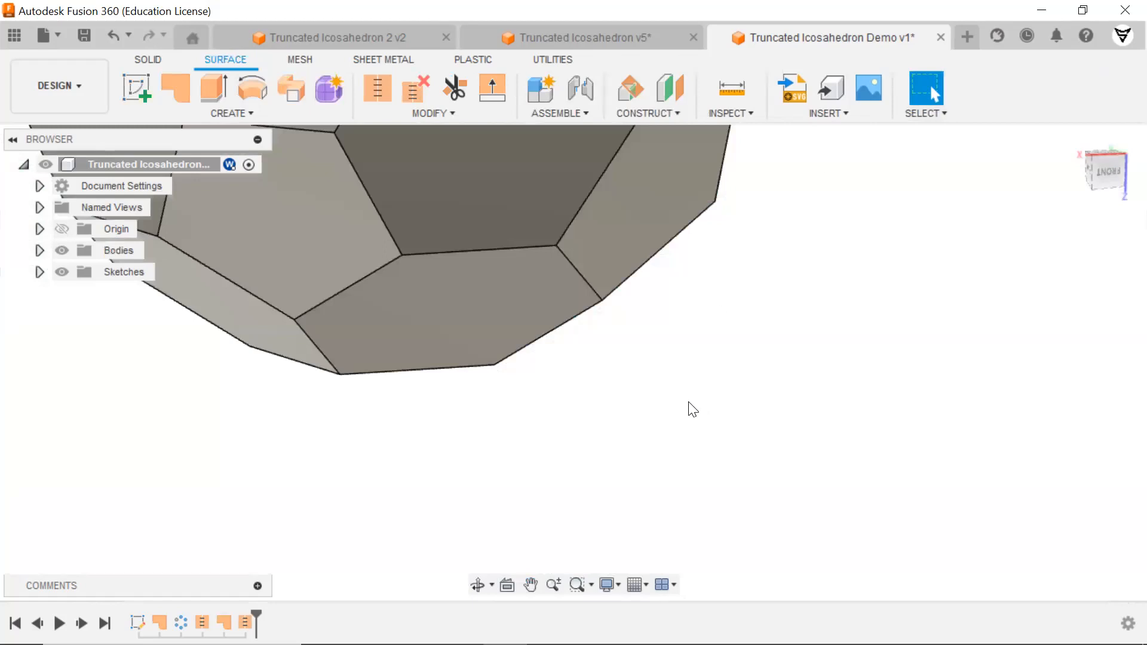
Step: Preview a section analysis of the updated body through the XZ plane, inspect the cut face and discard the analysis
{"action": "scroll", "coordinate": [633, 405], "scroll_direction": "down", "scroll_amount": 6}
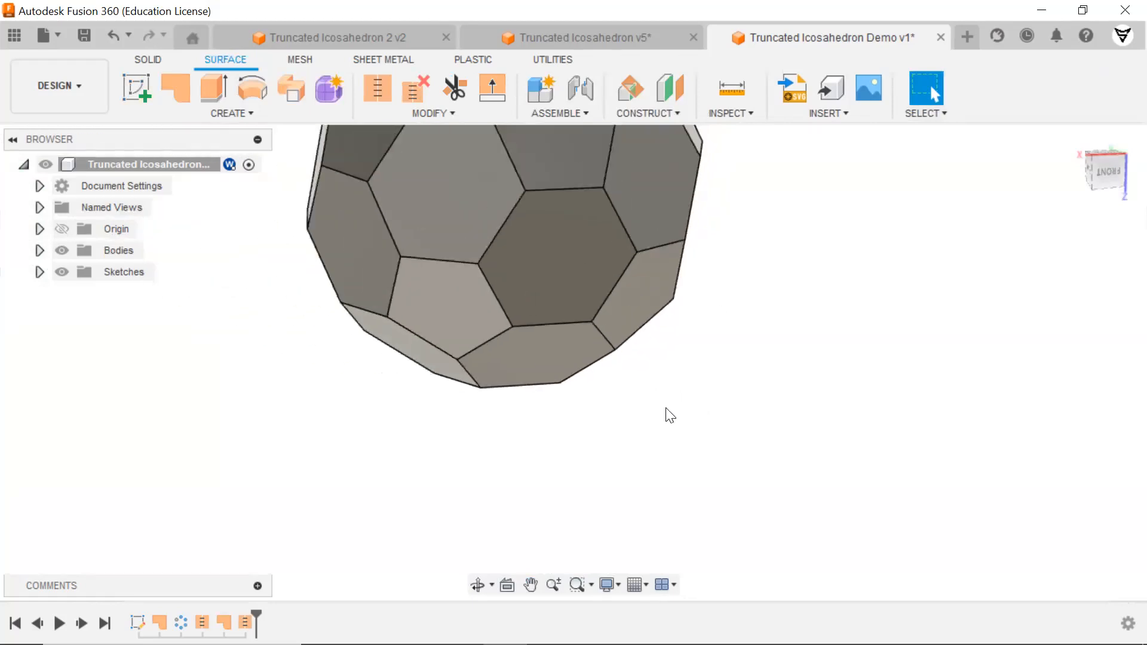
{"action": "middle_click_drag", "start_coordinate": [696, 335], "coordinate": [718, 386]}
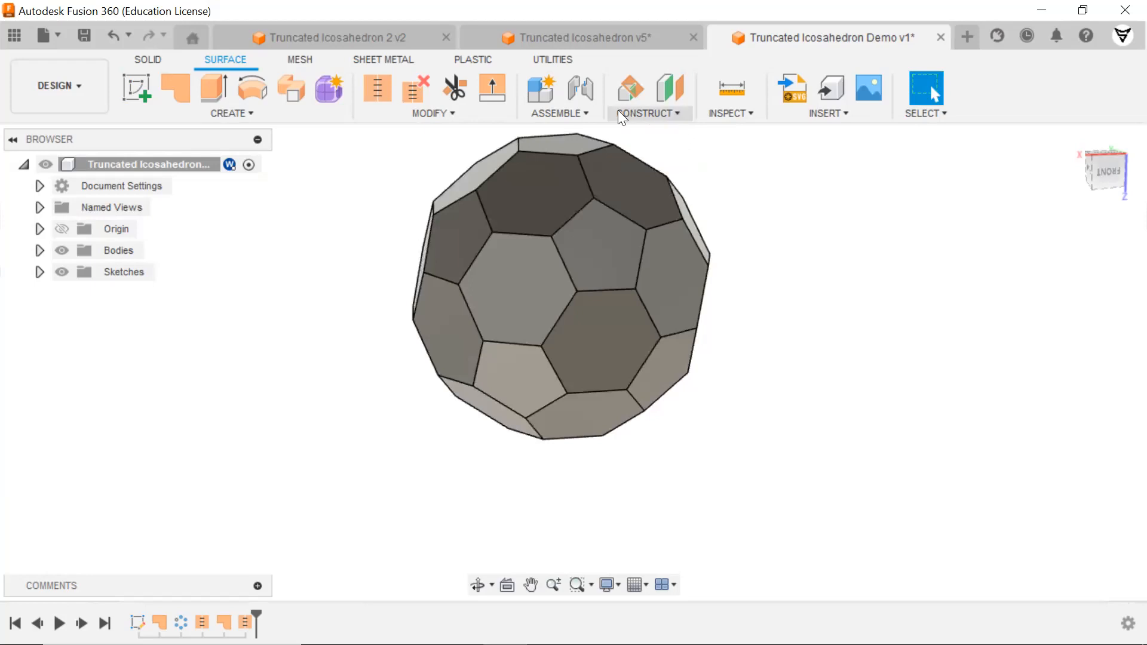
{"action": "left_click", "coordinate": [727, 115]}
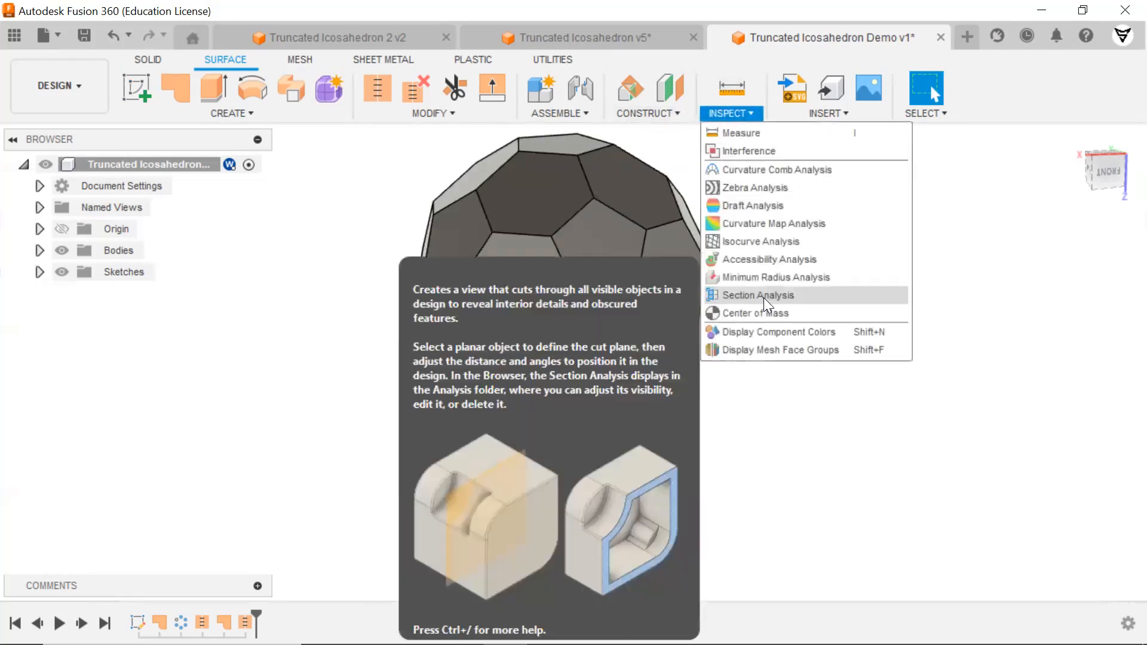
{"action": "left_click", "coordinate": [764, 298]}
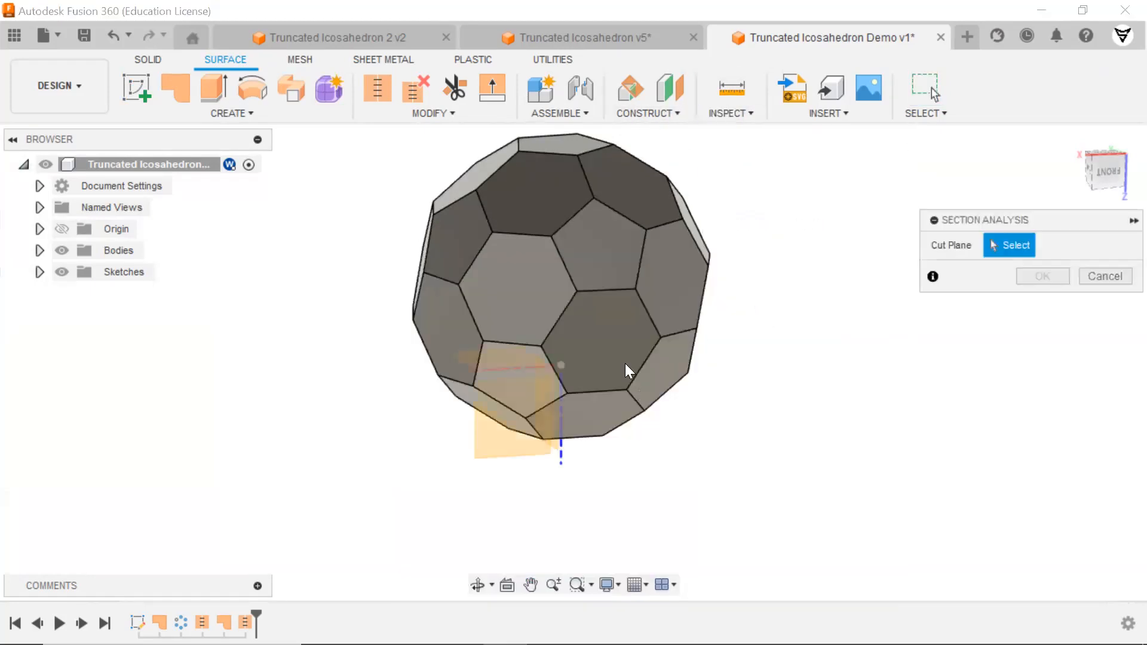
{"action": "left_click", "coordinate": [508, 452]}
{"action": "mouse_move", "coordinate": [724, 489]}
{"action": "middle_mouse_down", "text": "shift"}
{"action": "mouse_move", "coordinate": [686, 469]}
{"action": "mouse_move", "coordinate": [512, 481]}
{"action": "mouse_move", "coordinate": [476, 489]}
{"action": "mouse_move", "coordinate": [482, 505]}
{"action": "middle_mouse_up", "text": "shift"}
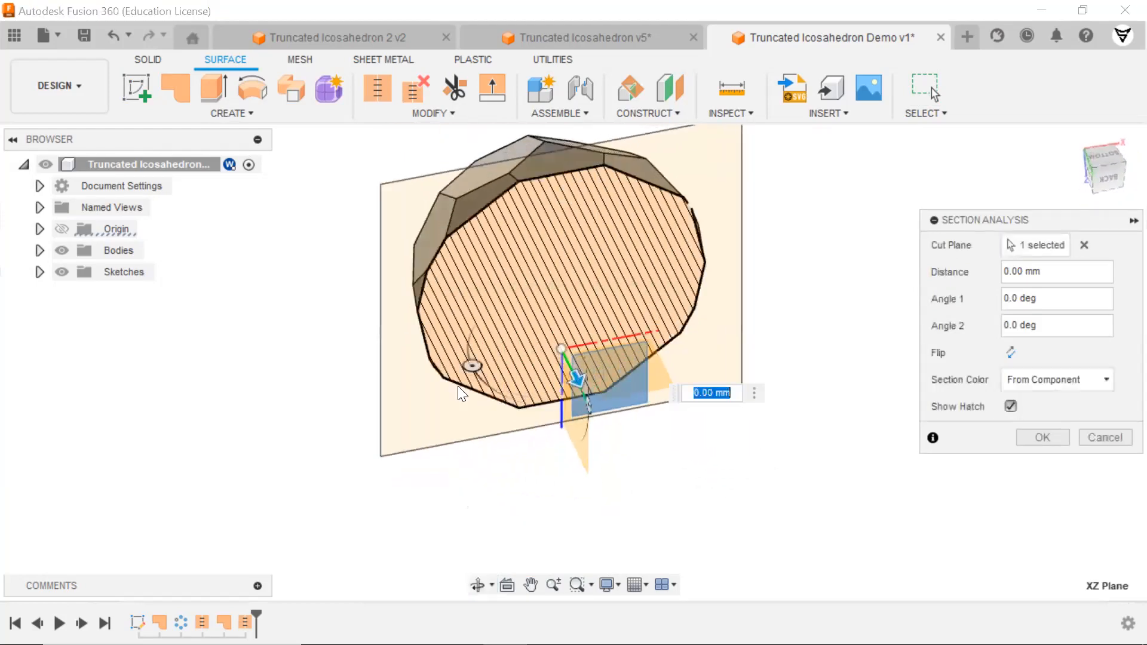
{"action": "scroll", "coordinate": [437, 314], "scroll_direction": "up", "scroll_amount": 3}
{"action": "scroll", "coordinate": [367, 402], "scroll_direction": "down", "scroll_amount": 2}
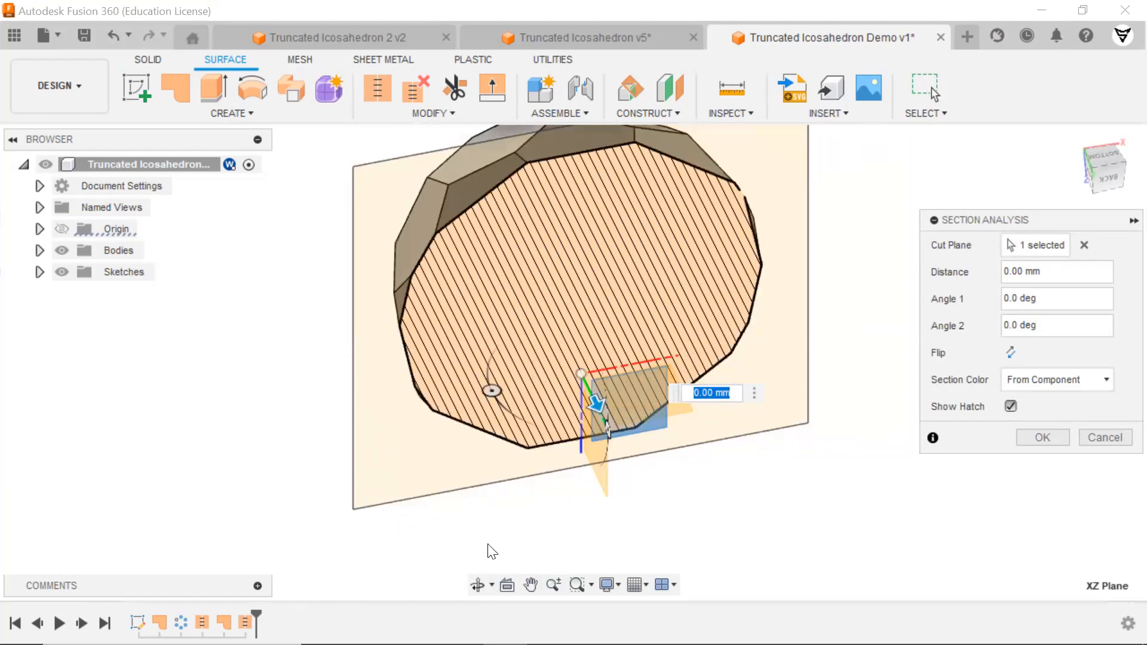
{"action": "middle_click_drag", "start_coordinate": [524, 541], "coordinate": [578, 513], "text": "shift"}
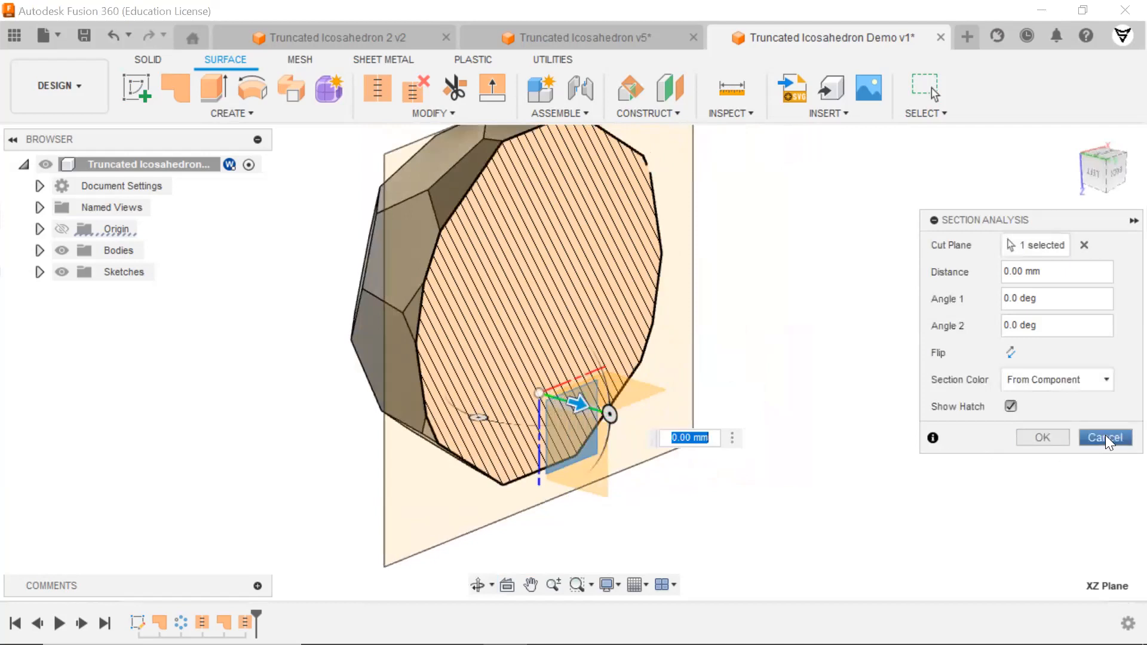
{"action": "left_click", "coordinate": [1106, 438]}
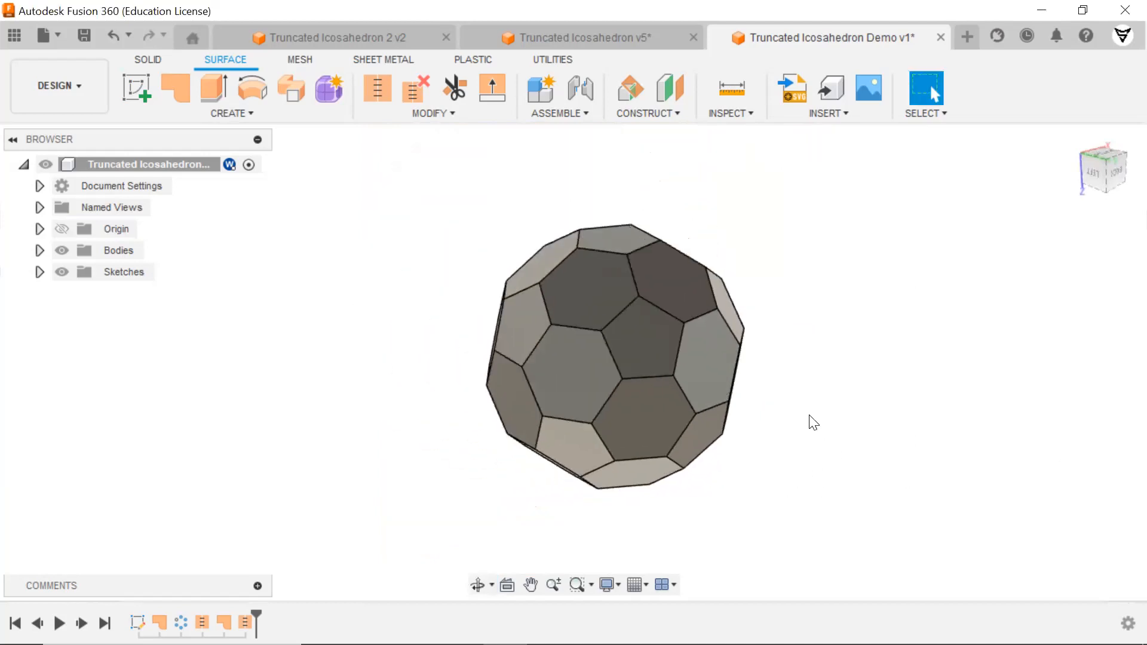